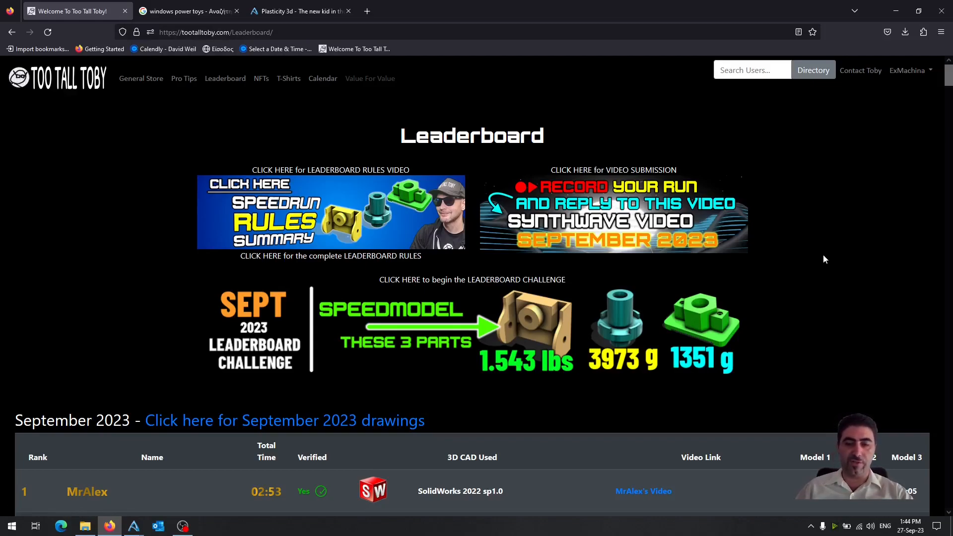
# Review the September 2023 leaderboard standings, highlighting the fifth-ranked entry made with Alibre Design Expert v27.
pyautogui.scroll(-5, 822, 254)
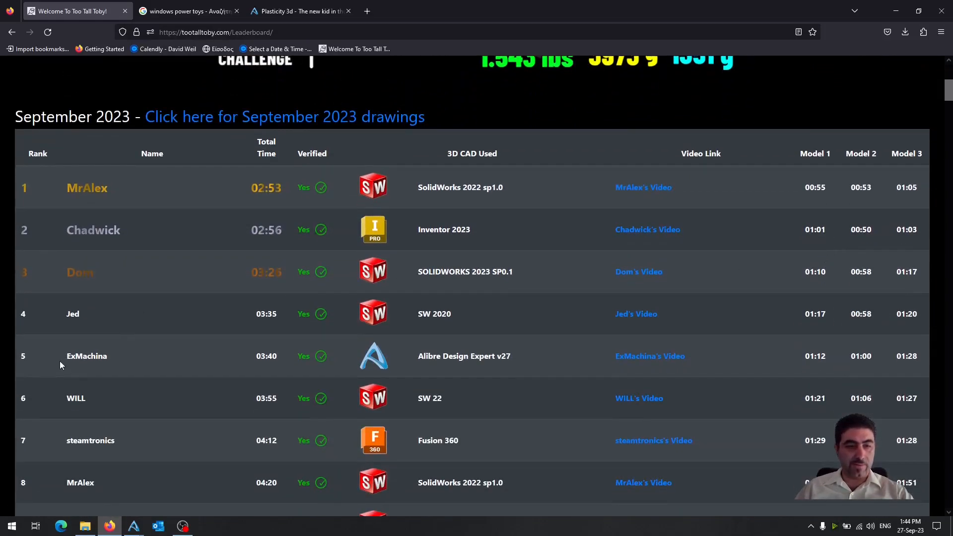
pyautogui.moveTo(64, 357); pyautogui.dragTo(754, 357)
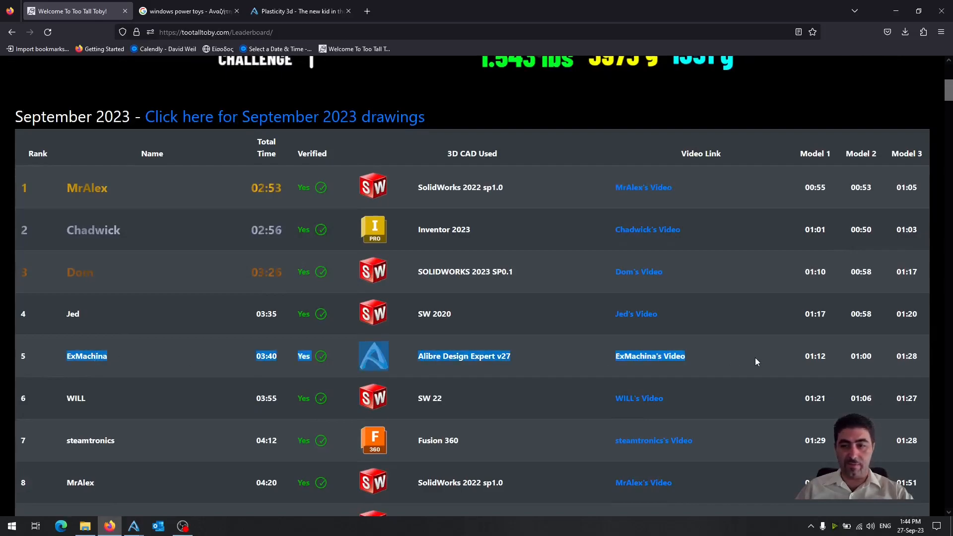
pyautogui.click(755, 357)
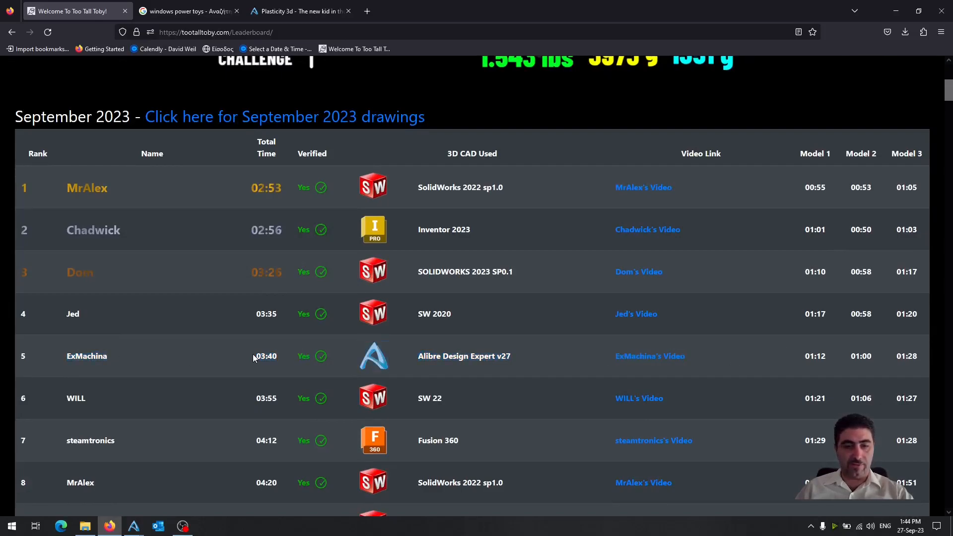
pyautogui.scroll(1, 638, 362)
pyautogui.scroll(5, 638, 358)
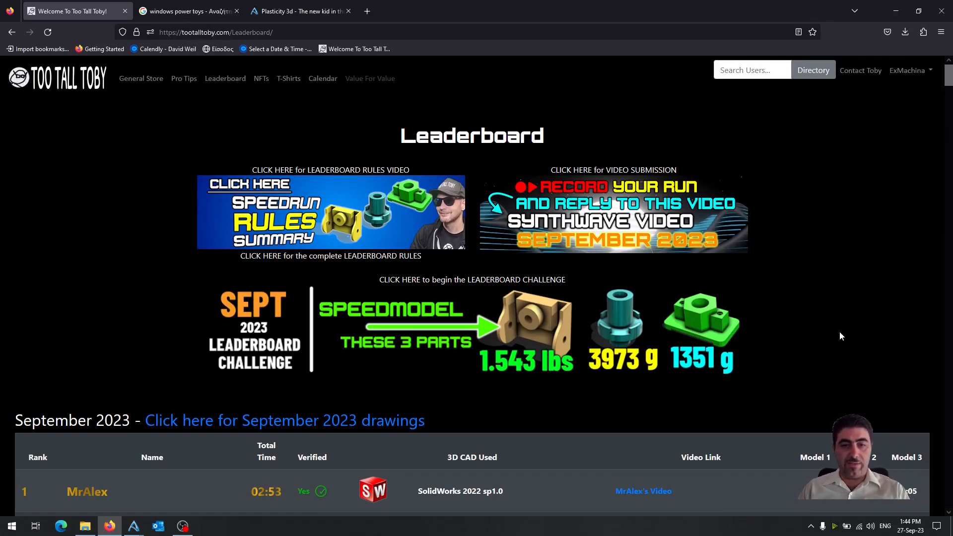
# Open the September 2023 Leaderboard Challenge page and enter the competition to reach its timer page.
pyautogui.click(534, 365)
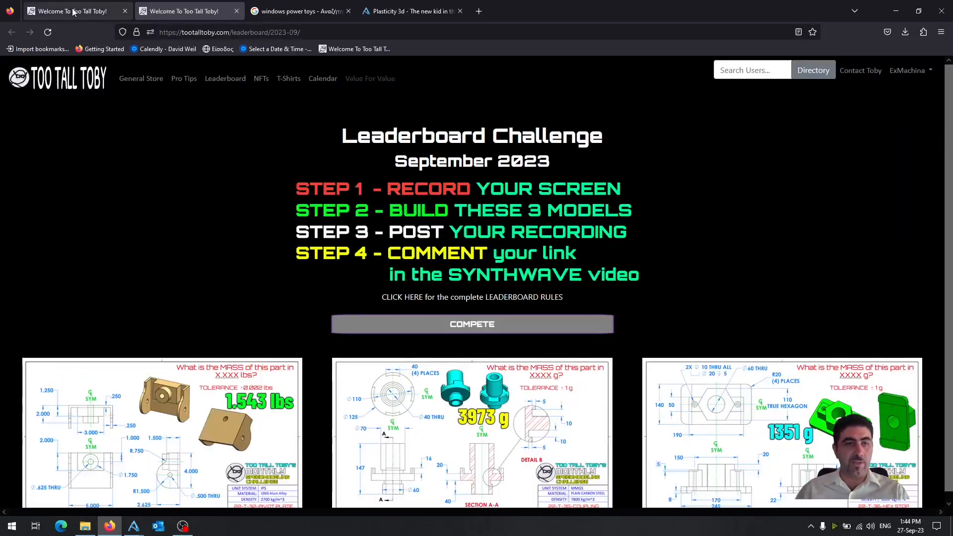
pyautogui.click(77, 11)
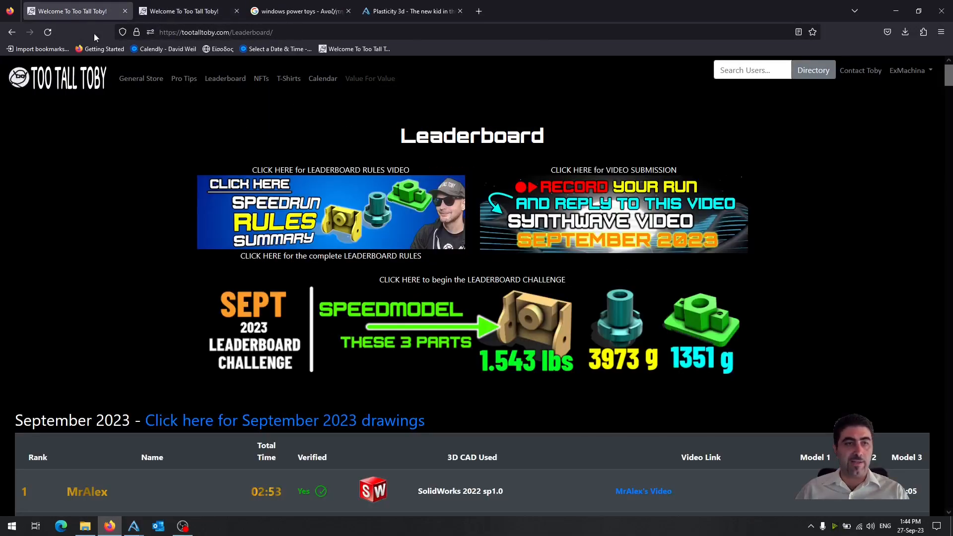
pyautogui.hotkey('ctrl', 'Tab')
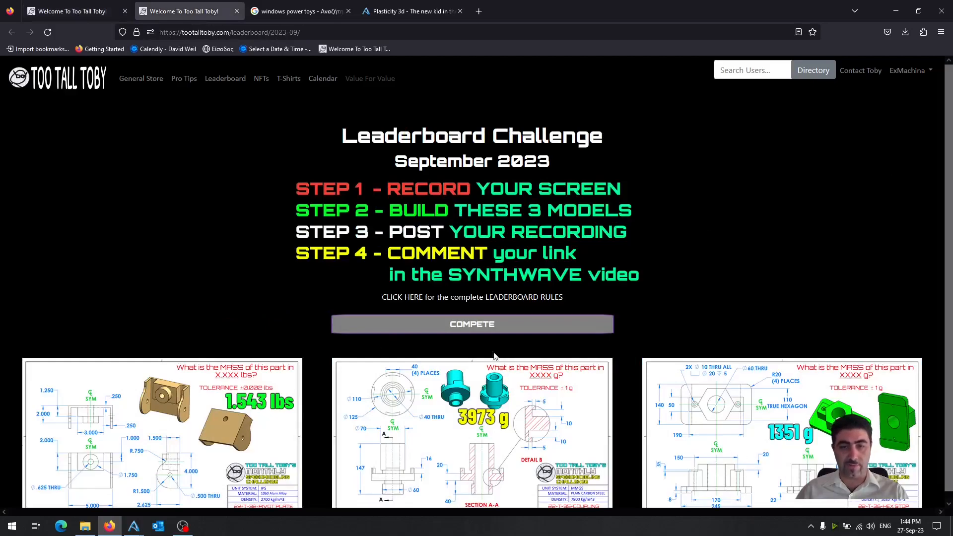
pyautogui.click(481, 325)
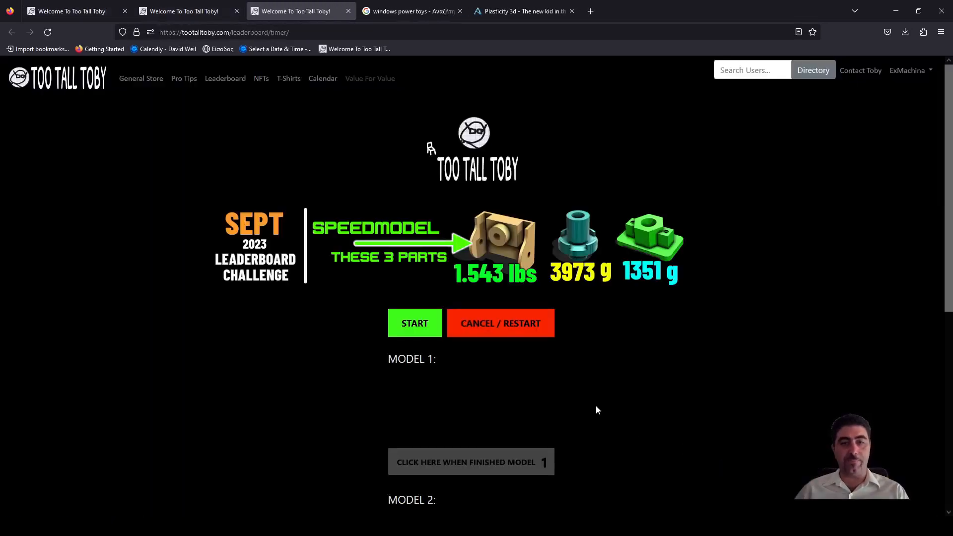
# Try out the challenge timer by starting it and marking model 1 as finished, and reset all the timers.
pyautogui.scroll(-5, 685, 351)
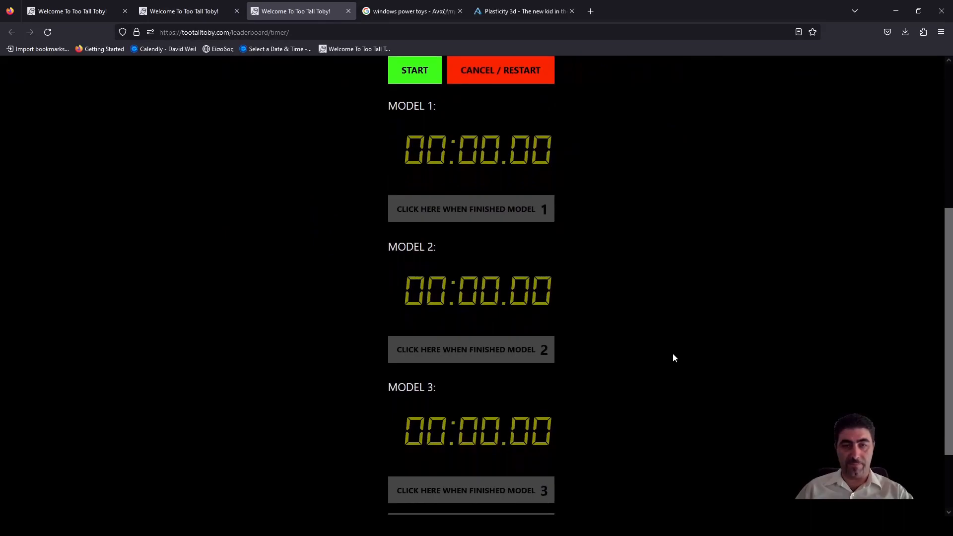
pyautogui.scroll(1, 665, 356)
pyautogui.click(422, 131)
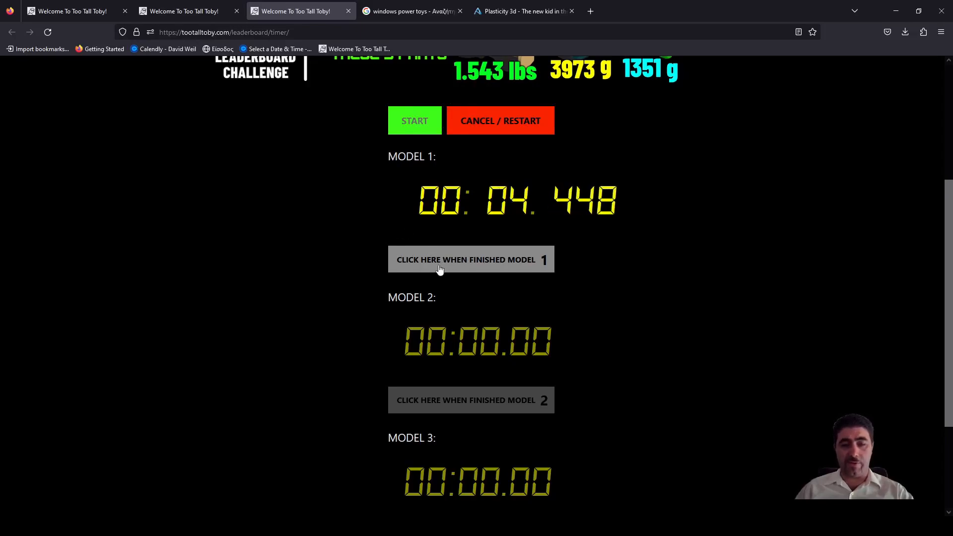
pyautogui.click(521, 268)
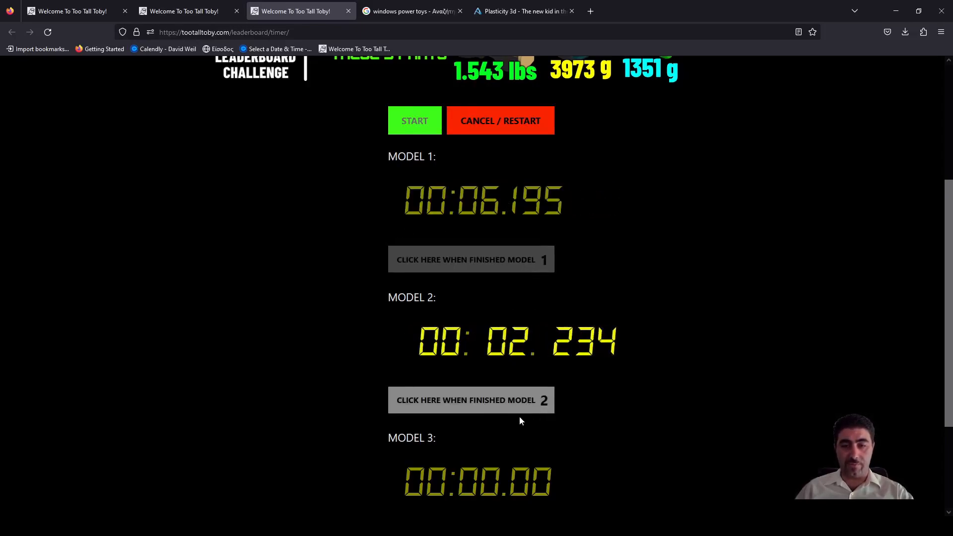
pyautogui.scroll(-2, 534, 343)
pyautogui.scroll(2, 534, 341)
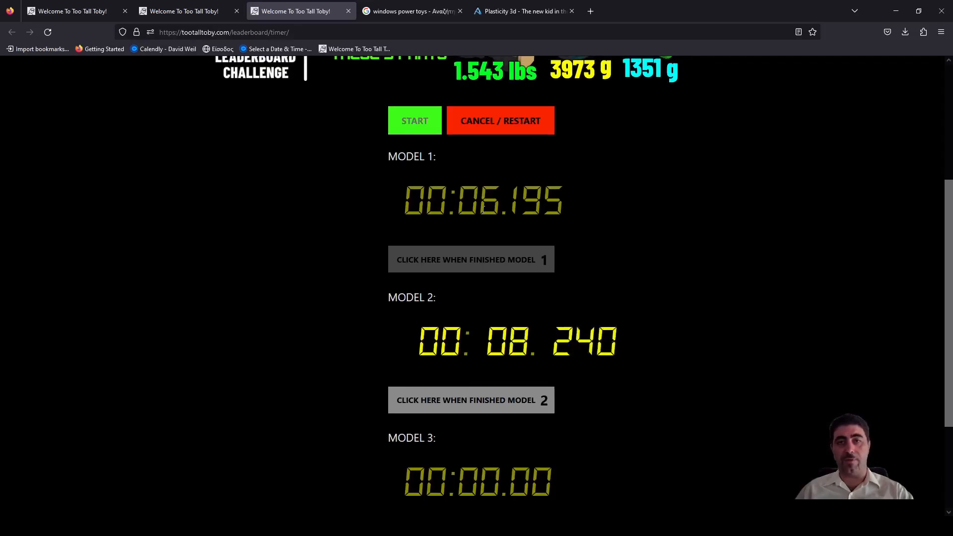
pyautogui.click(501, 128)
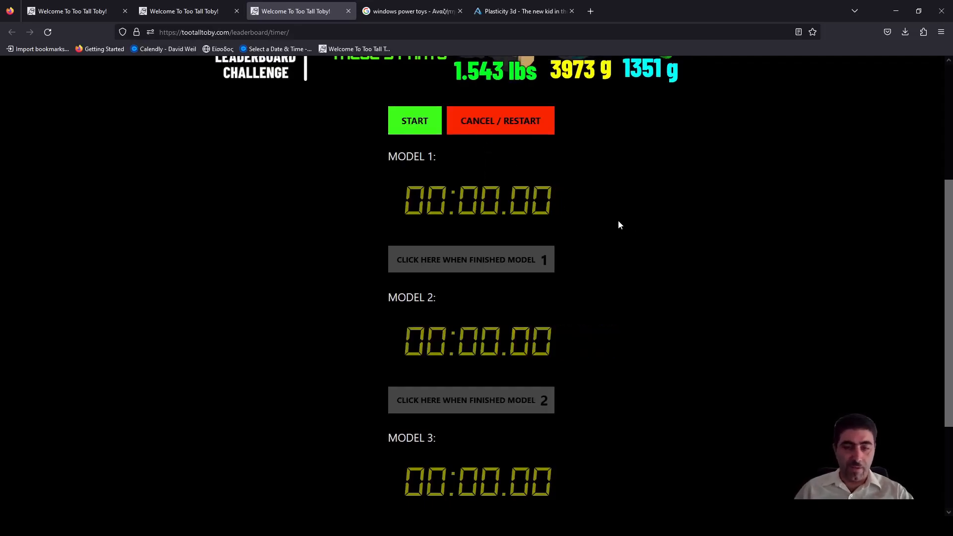
pyautogui.scroll(3, 529, 300)
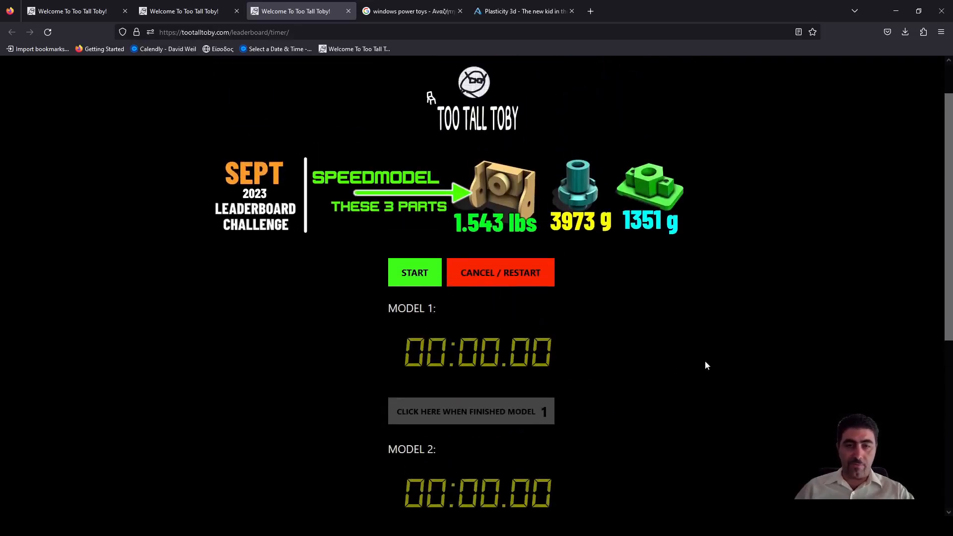
pyautogui.scroll(-6, 728, 378)
pyautogui.scroll(6, 527, 402)
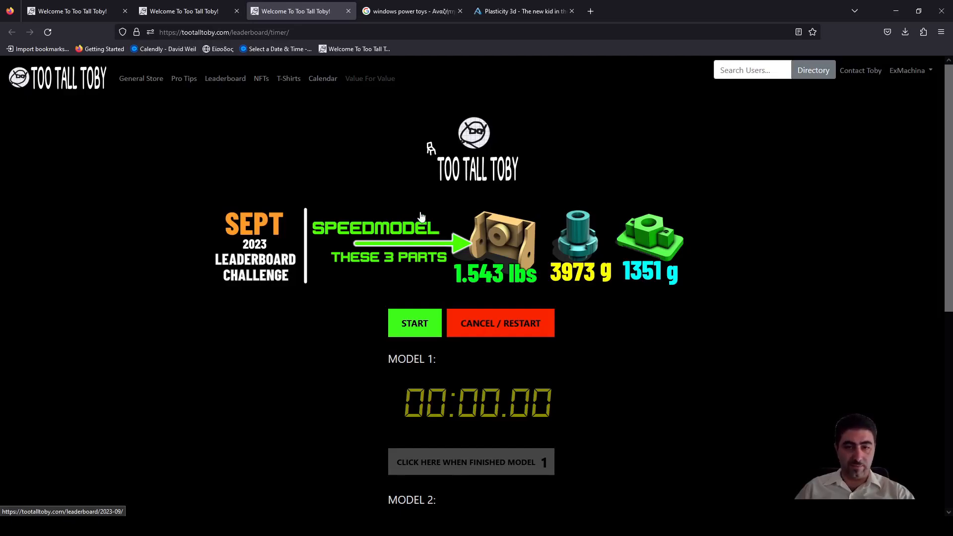
pyautogui.scroll(-3, 501, 279)
pyautogui.scroll(-4, 501, 279)
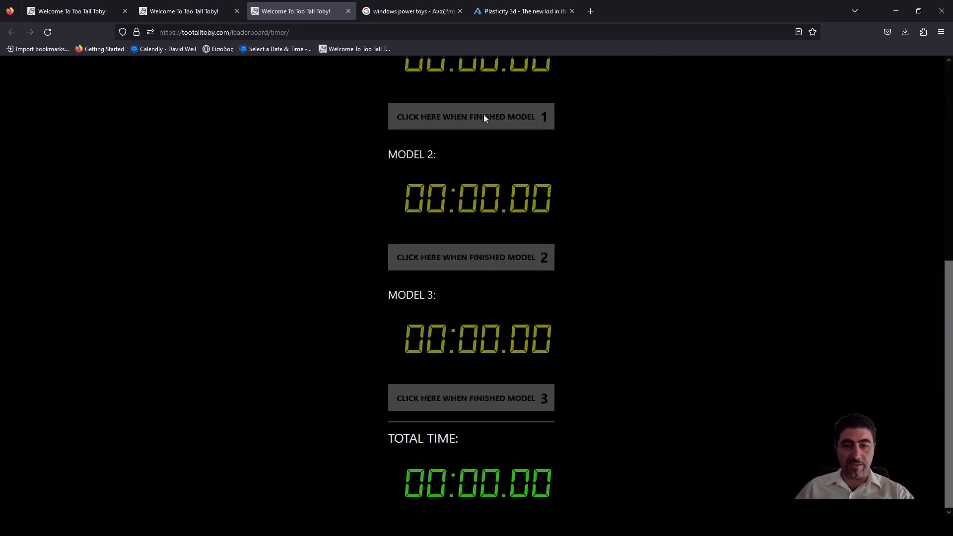
pyautogui.scroll(7, 474, 379)
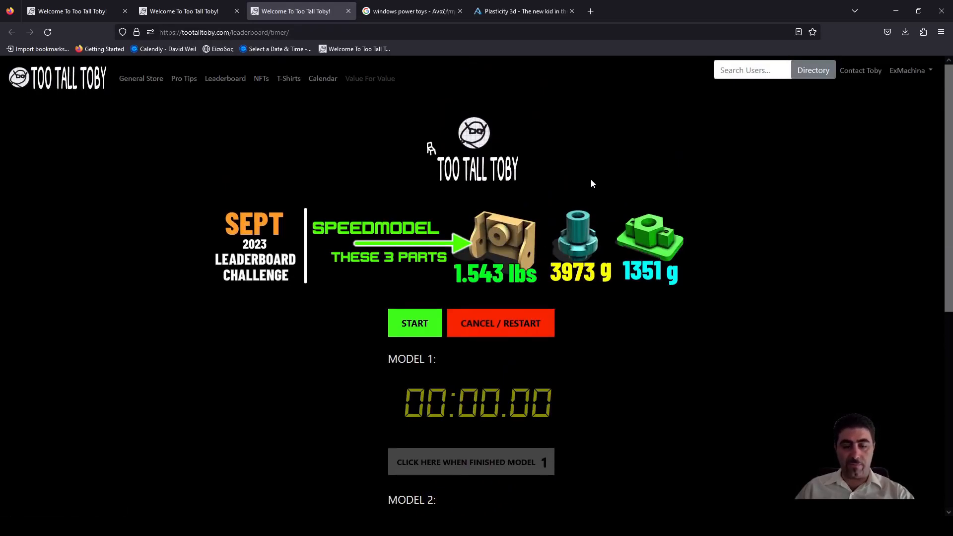
# Zoom the timer page out to 30% and detach it into its own small window beside the challenge drawings.
pyautogui.keyDown('ctrl'); pyautogui.scroll(-5, 590, 183); pyautogui.keyUp('ctrl')
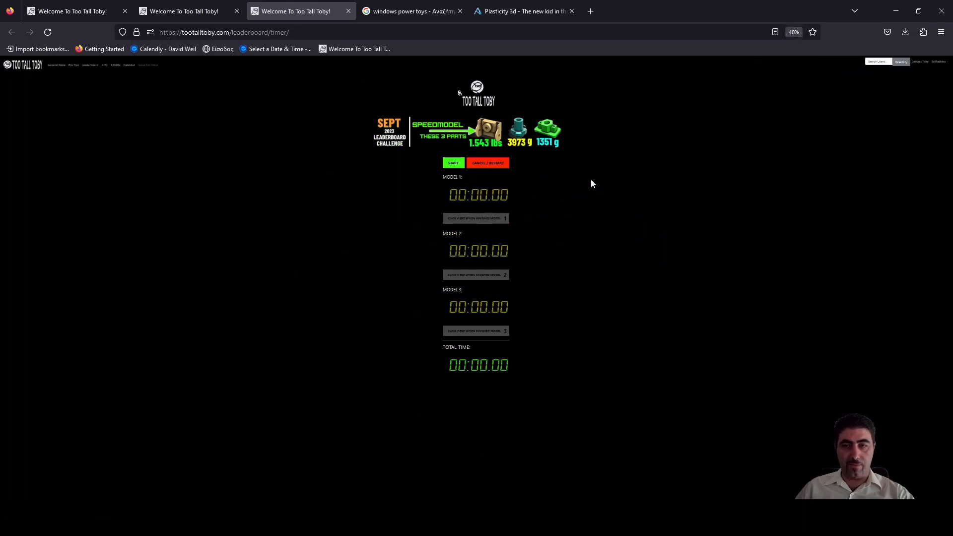
pyautogui.keyDown('ctrl'); pyautogui.scroll(-1, 590, 184); pyautogui.keyUp('ctrl')
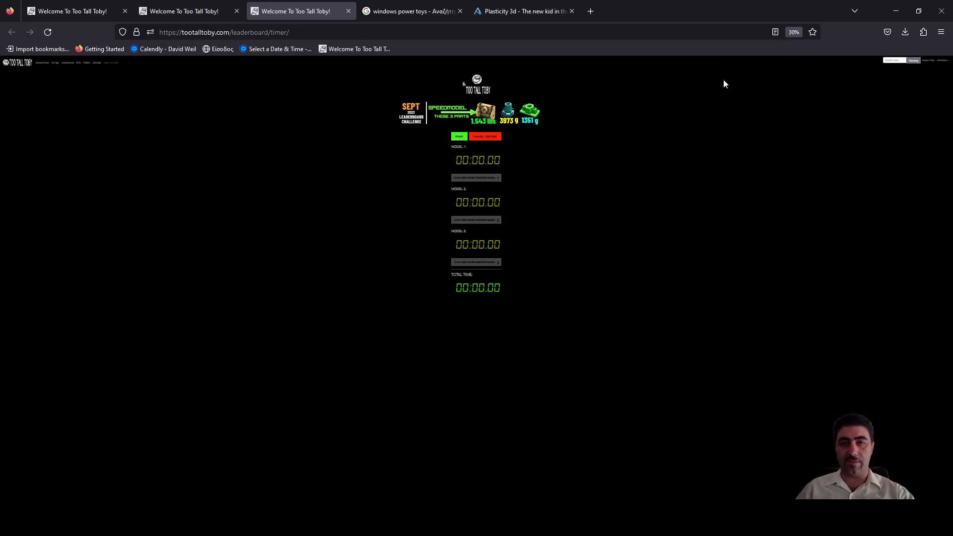
pyautogui.moveTo(290, 13); pyautogui.dragTo(779, 276)
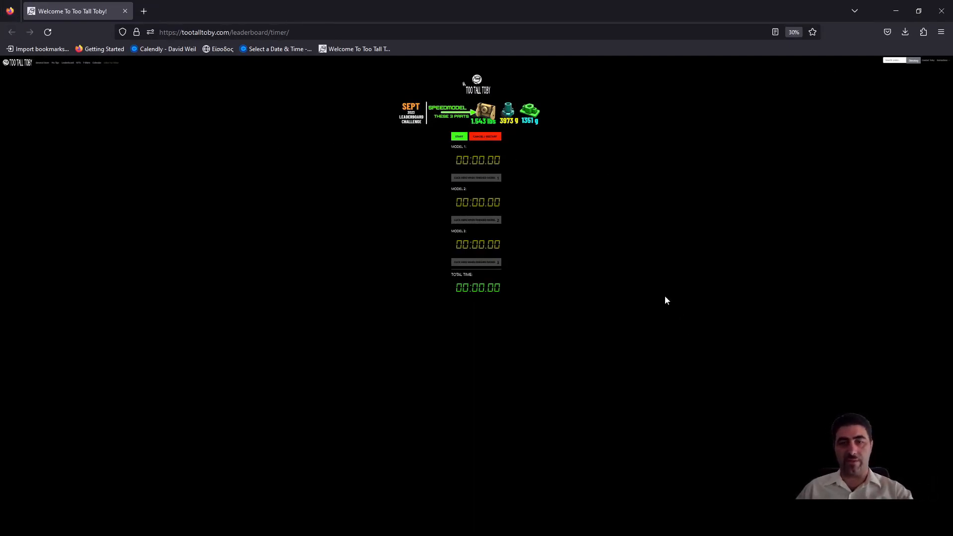
pyautogui.click(918, 20)
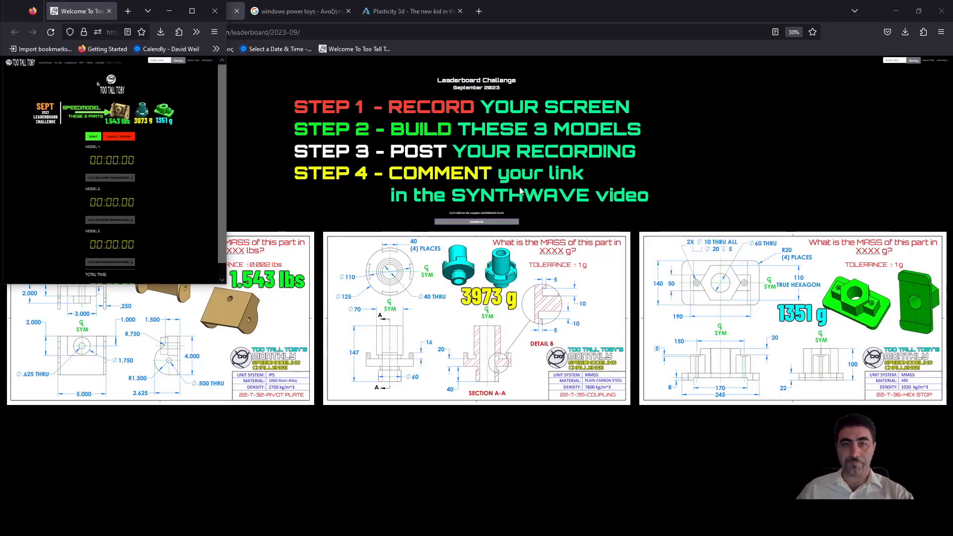
pyautogui.moveTo(30, 45); pyautogui.dragTo(808, 187)
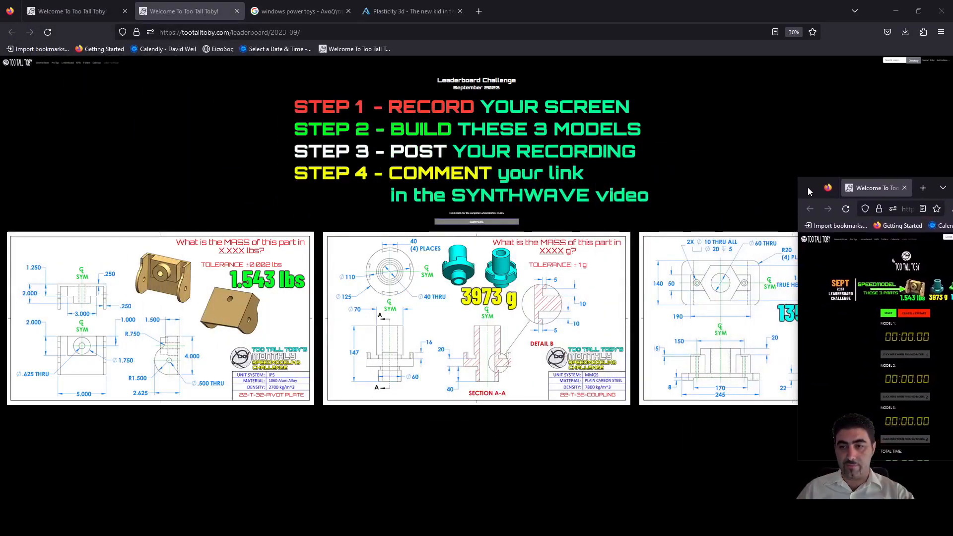
pyautogui.scroll(-1, 883, 350)
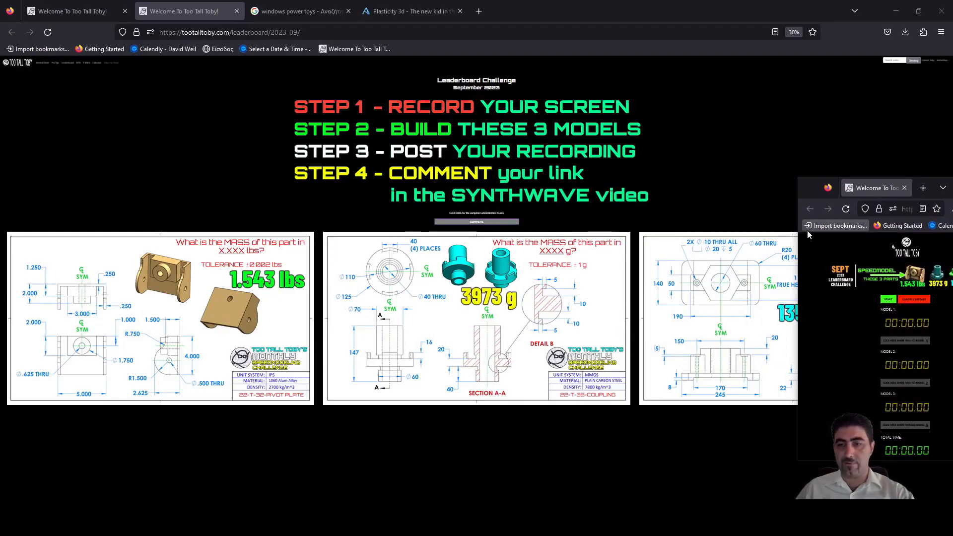
pyautogui.moveTo(805, 188); pyautogui.dragTo(811, 191)
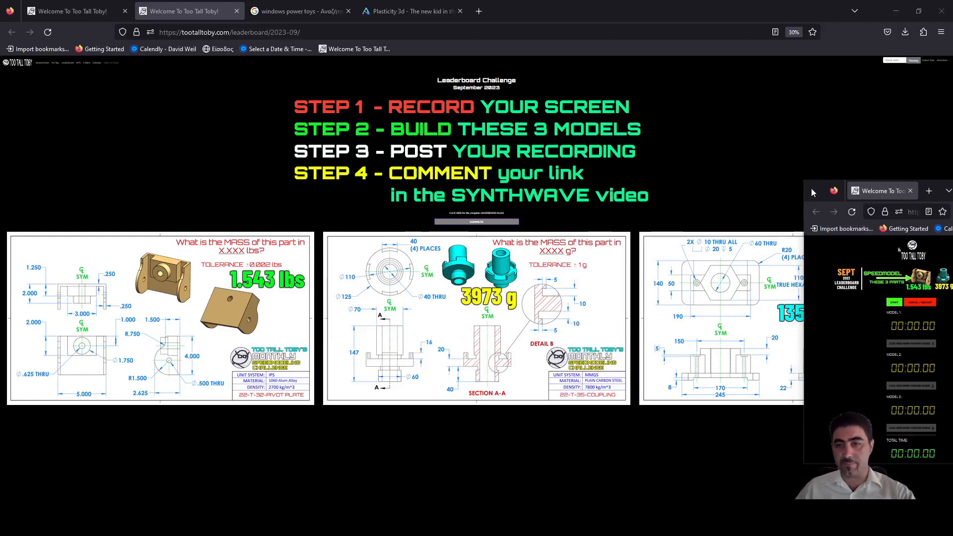
# Switch to Alibre Design and open the MMGS ABS part from the recent files.
pyautogui.moveTo(134, 526)
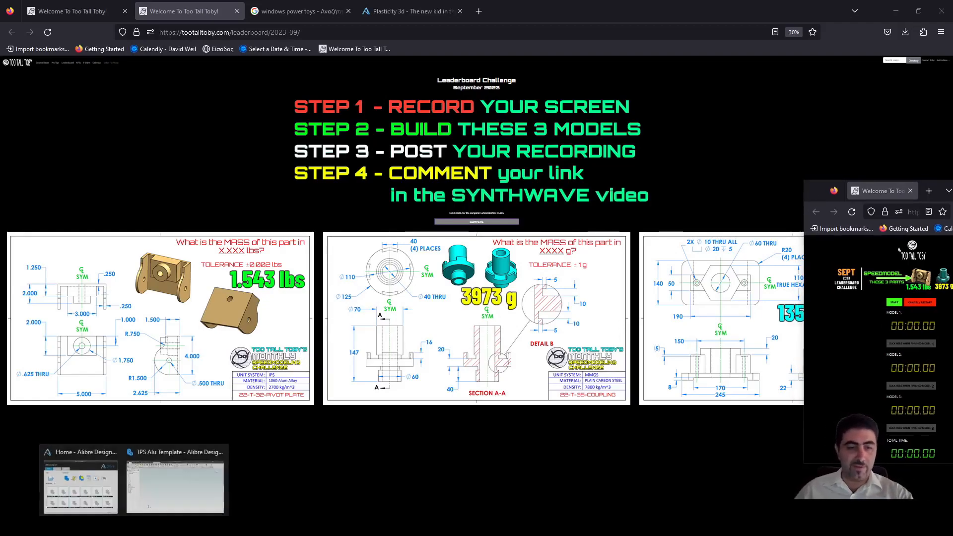
pyautogui.click(80, 484)
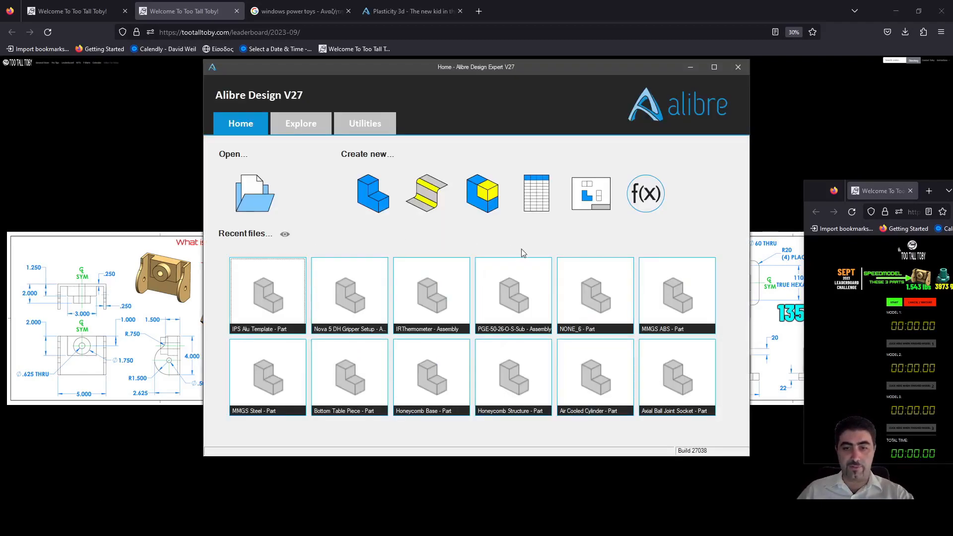
pyautogui.click(684, 300)
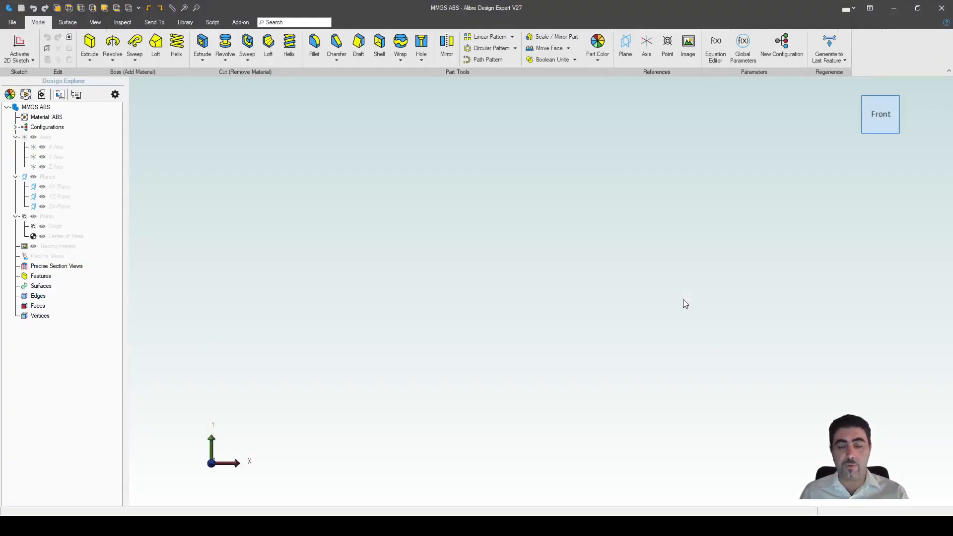
# Bring the browser timer window in front of the Alibre part window and reposition it below the view cube.
pyautogui.moveTo(109, 526)
pyautogui.click(151, 478)
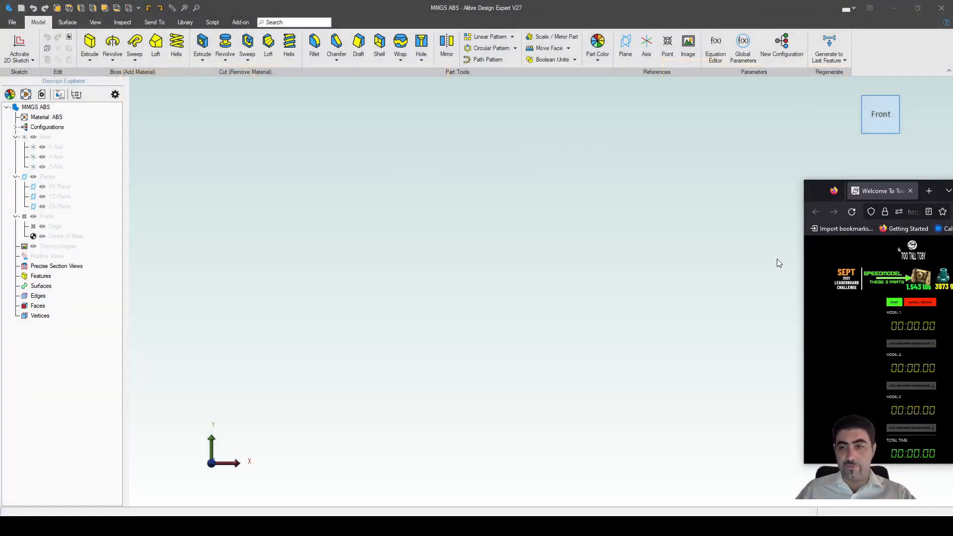
pyautogui.moveTo(826, 190); pyautogui.dragTo(826, 161)
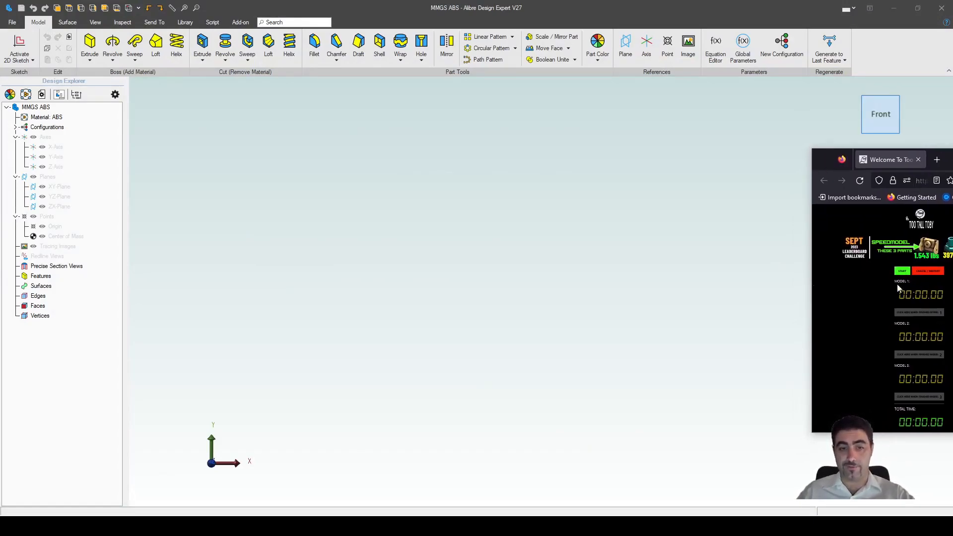
# Switch to the browser's Windows PowerToys search results and look up the Always On Top utility in PowerToys Settings.
pyautogui.moveTo(112, 509)
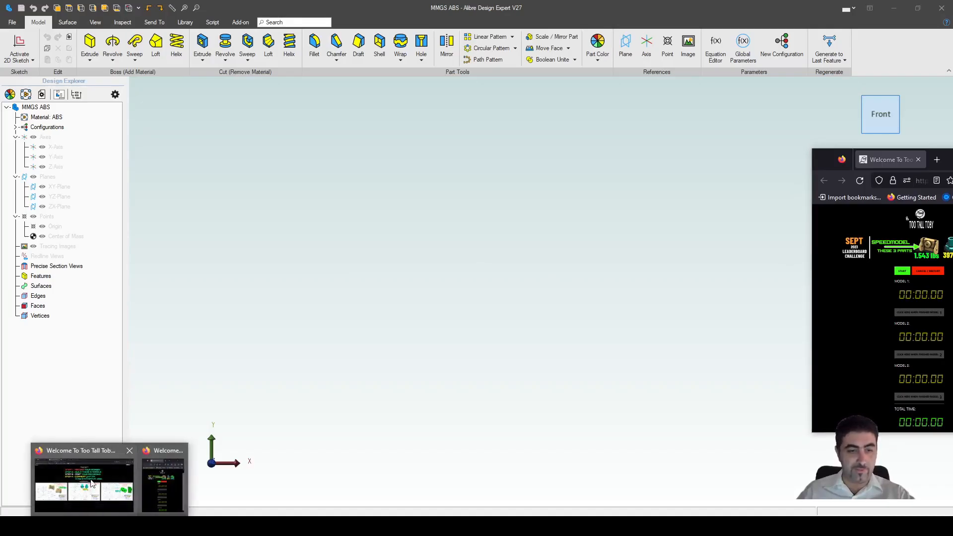
pyautogui.click(93, 484)
pyautogui.click(298, 11)
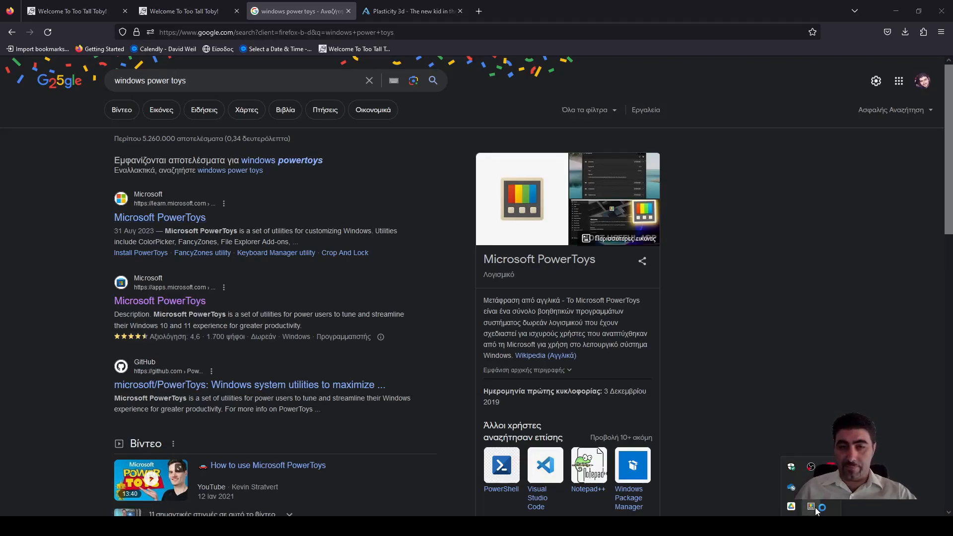
pyautogui.click(810, 506)
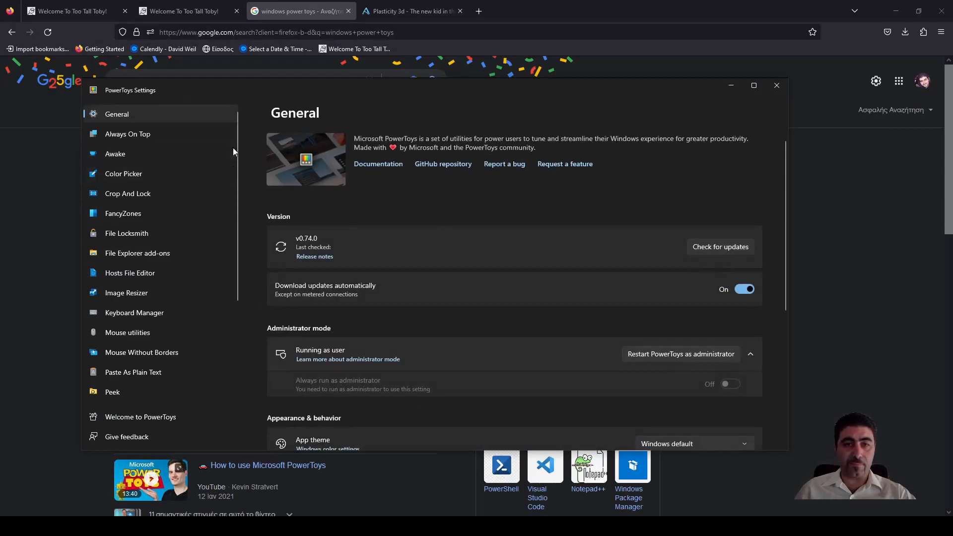
pyautogui.click(125, 135)
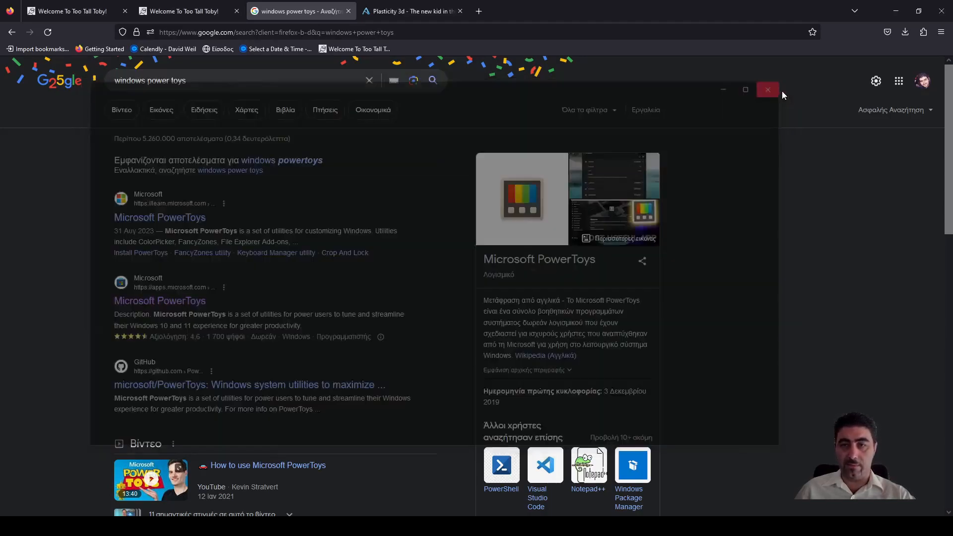
pyautogui.click(777, 86)
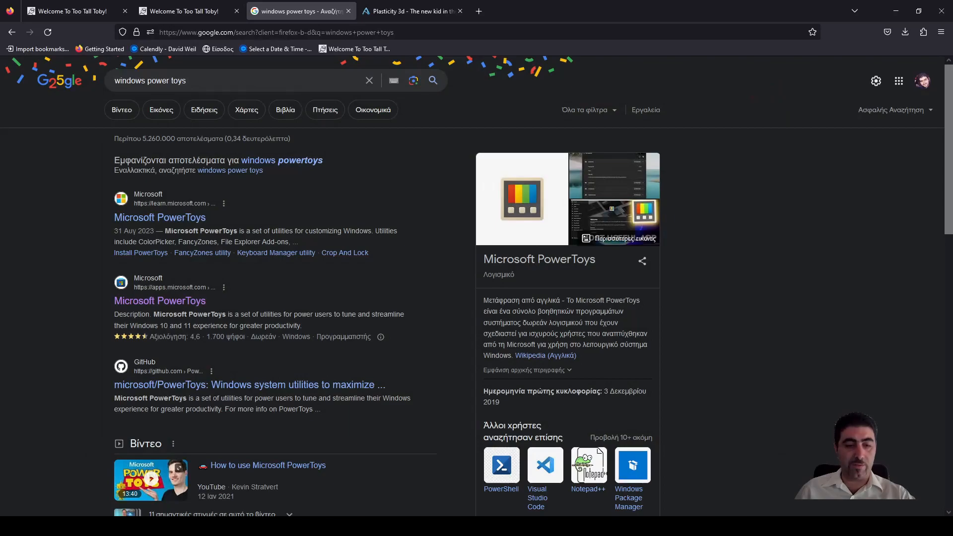
# Bring the challenge timer window in front of the browser and pin it there with PowerToys Always On Top.
pyautogui.click(164, 478)
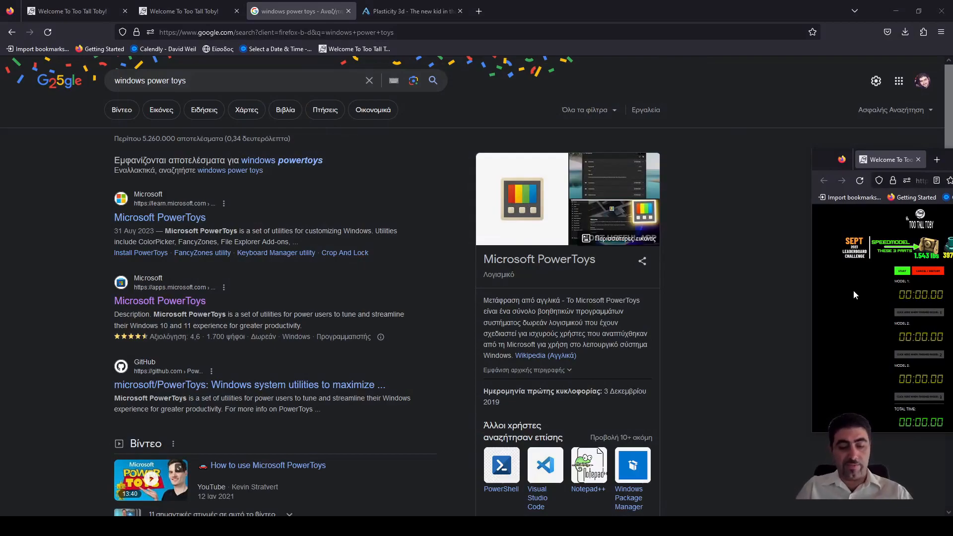
pyautogui.press('super+ctrl+t')
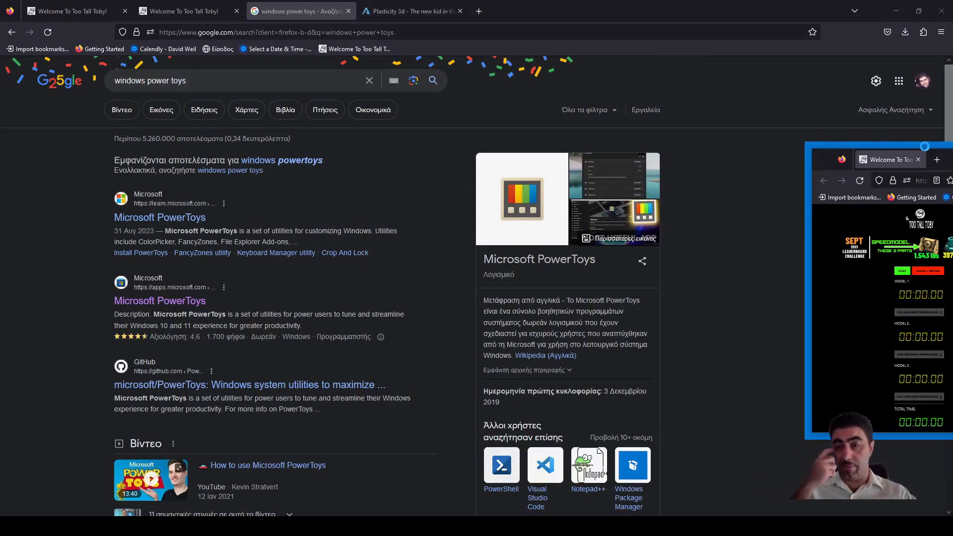
# Switch to Alibre Design, close the MMGS ABS part and bring up the IPS Alu Template part.
pyautogui.moveTo(148, 526)
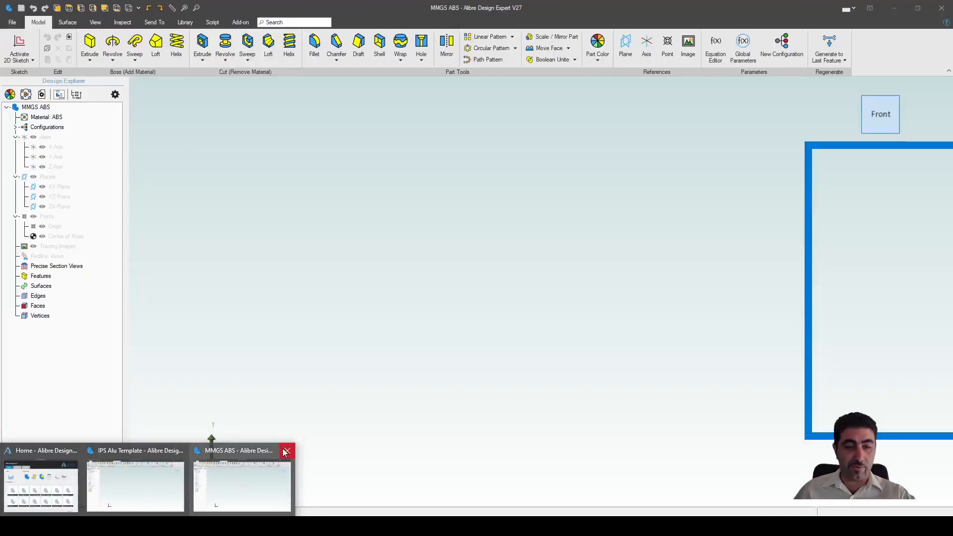
pyautogui.click(286, 451)
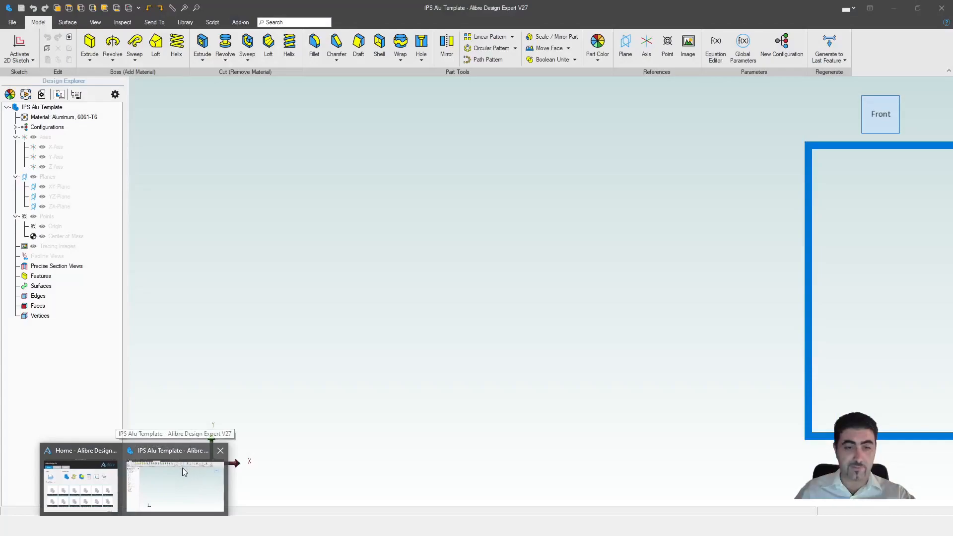
pyautogui.click(182, 467)
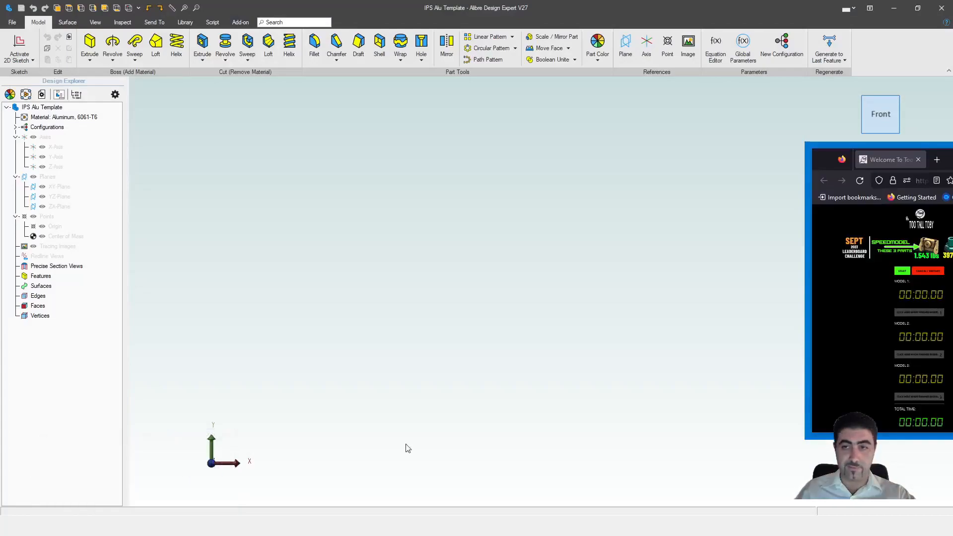
# Open the MMGS ABS part from the recent files and close it again.
pyautogui.click(83, 492)
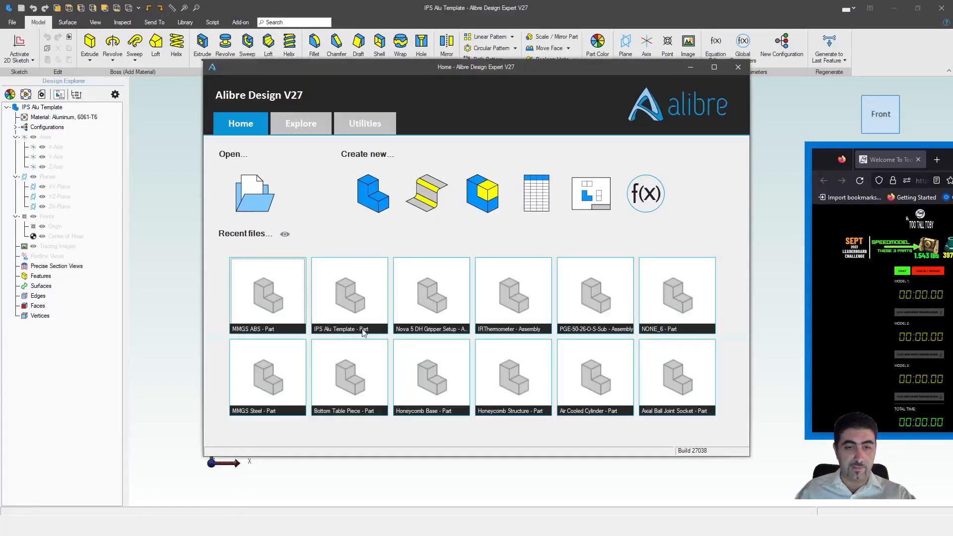
pyautogui.doubleClick(264, 309)
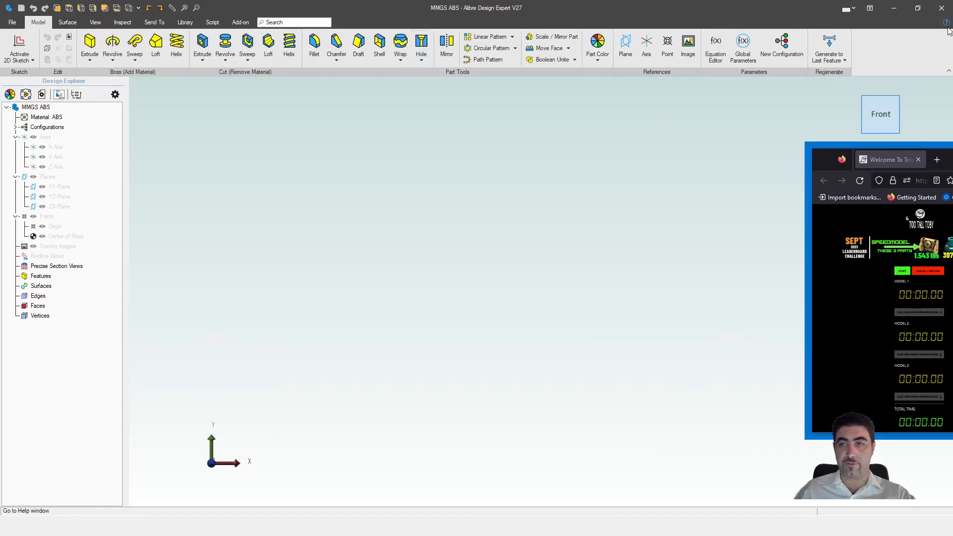
pyautogui.click(941, 8)
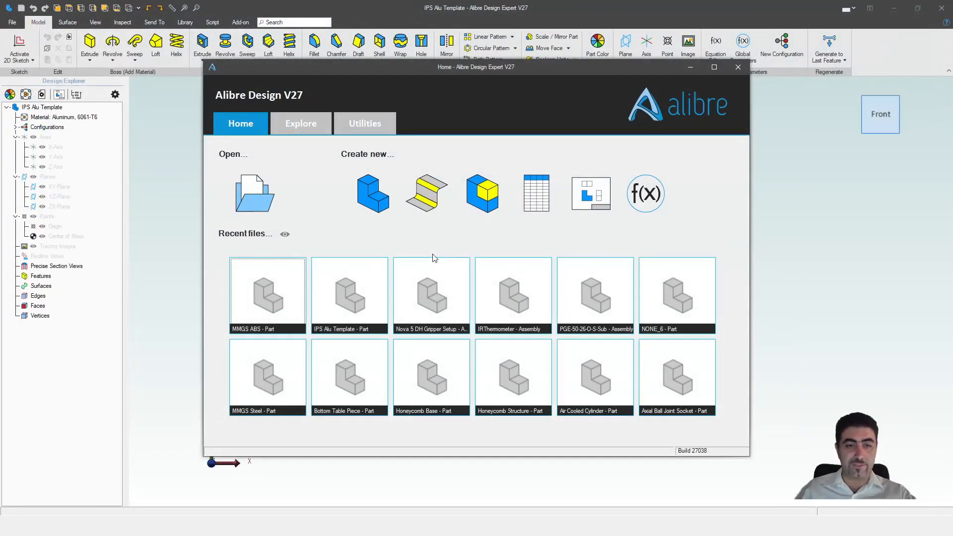
# Examine the IPS and MMGS template parts in the TTT September Leaderboard folder without opening any of them.
pyautogui.click(255, 194)
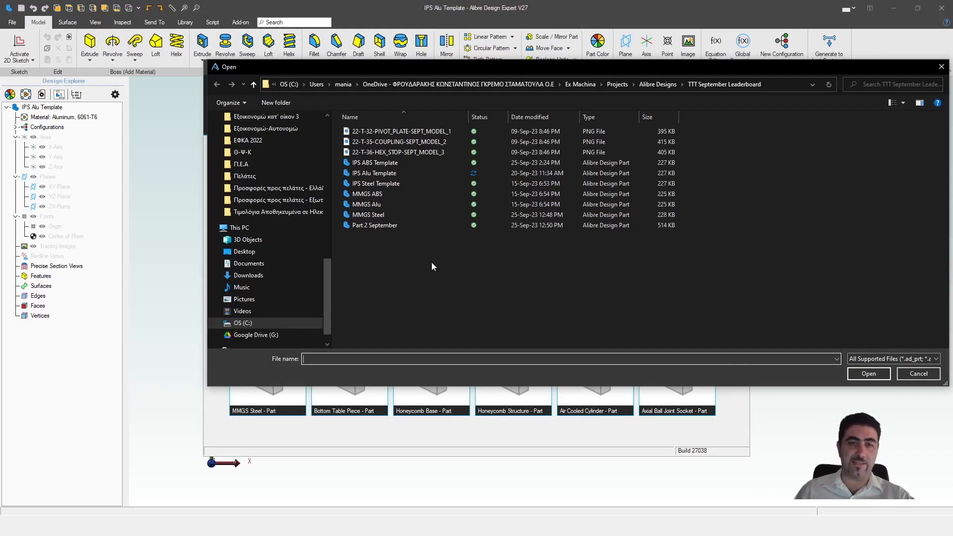
pyautogui.click(375, 164)
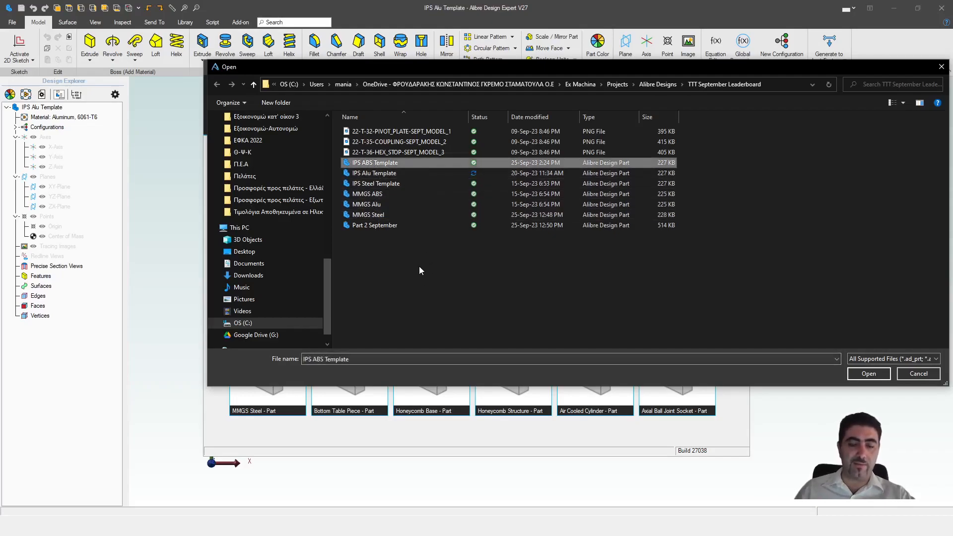
pyautogui.click(368, 216)
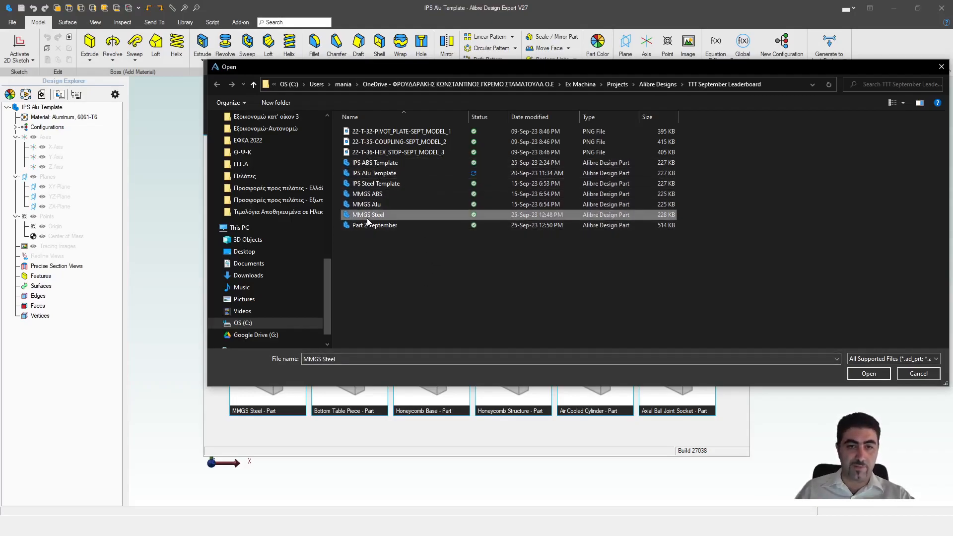
pyautogui.click(385, 176)
pyautogui.click(383, 184)
pyautogui.click(379, 194)
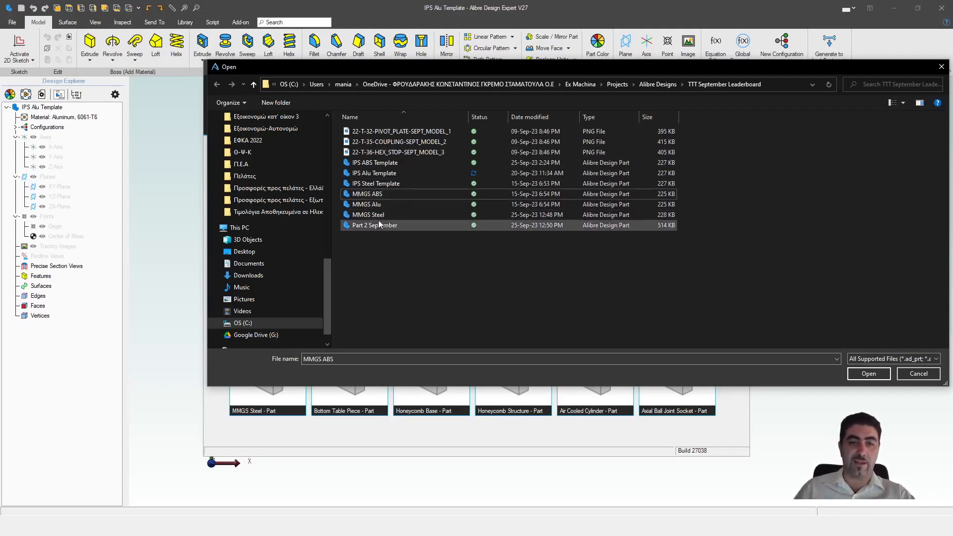
pyautogui.click(379, 163)
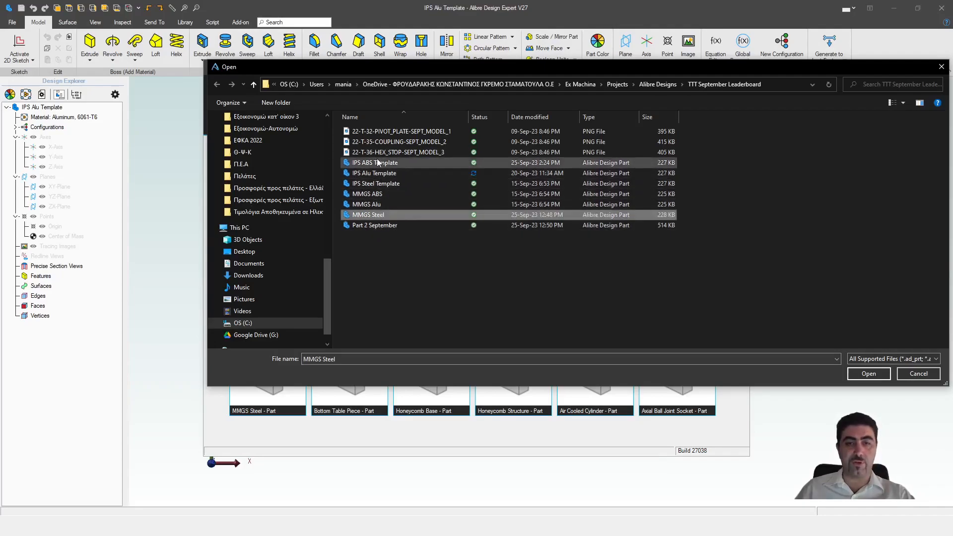
pyautogui.click(379, 182)
pyautogui.click(377, 174)
pyautogui.click(374, 197)
pyautogui.click(370, 214)
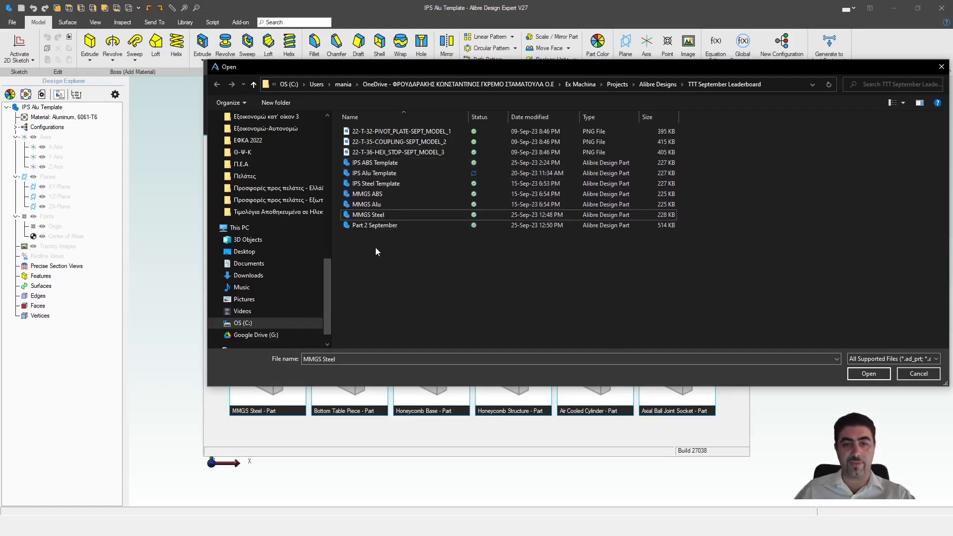
pyautogui.click(923, 375)
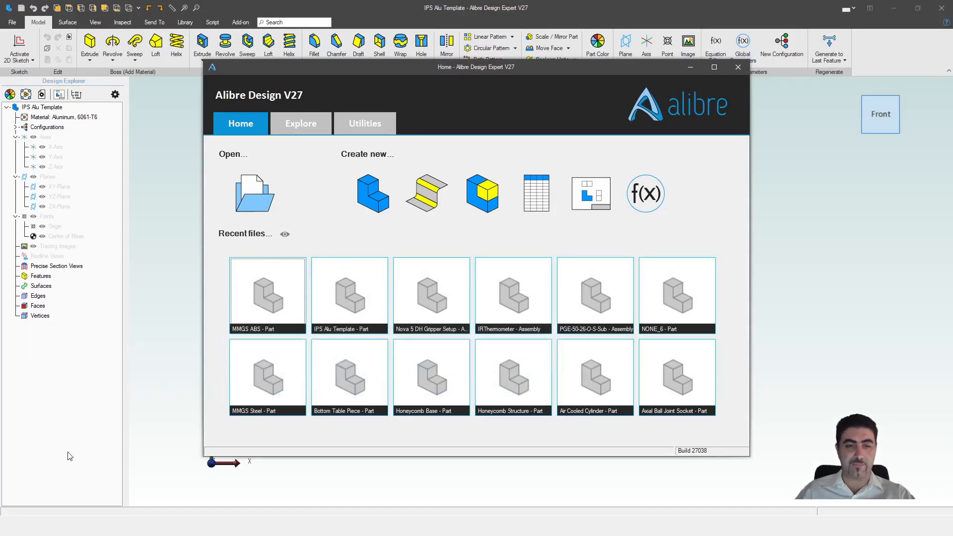
# From the IPS Alu Template part, open the keyboard shortcuts in System Options and expand the Part Editor's Sketch commands.
pyautogui.click(459, 15)
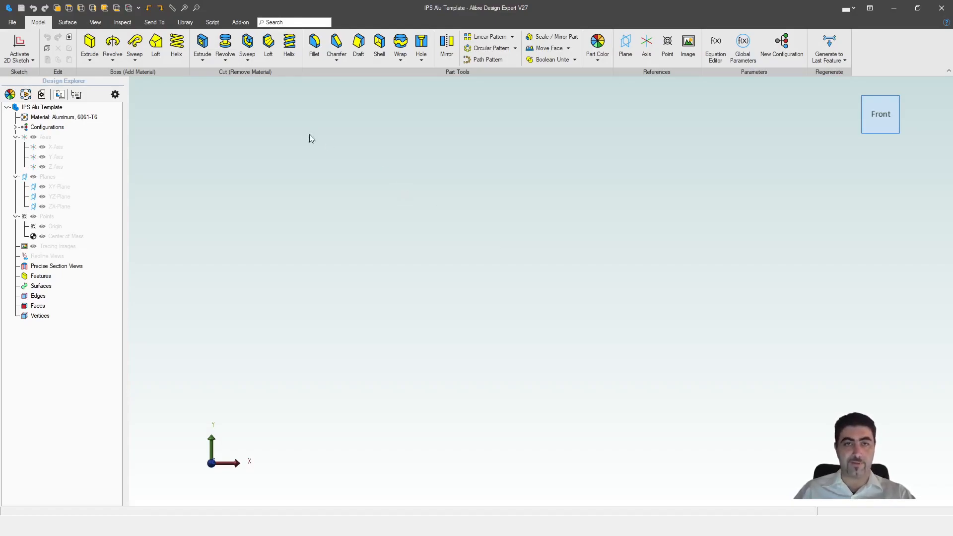
pyautogui.click(18, 25)
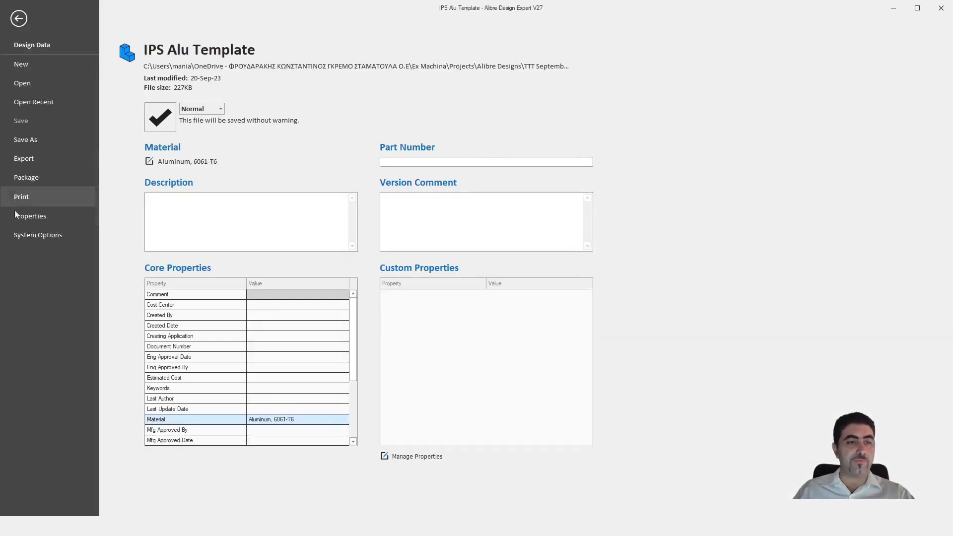
pyautogui.click(30, 237)
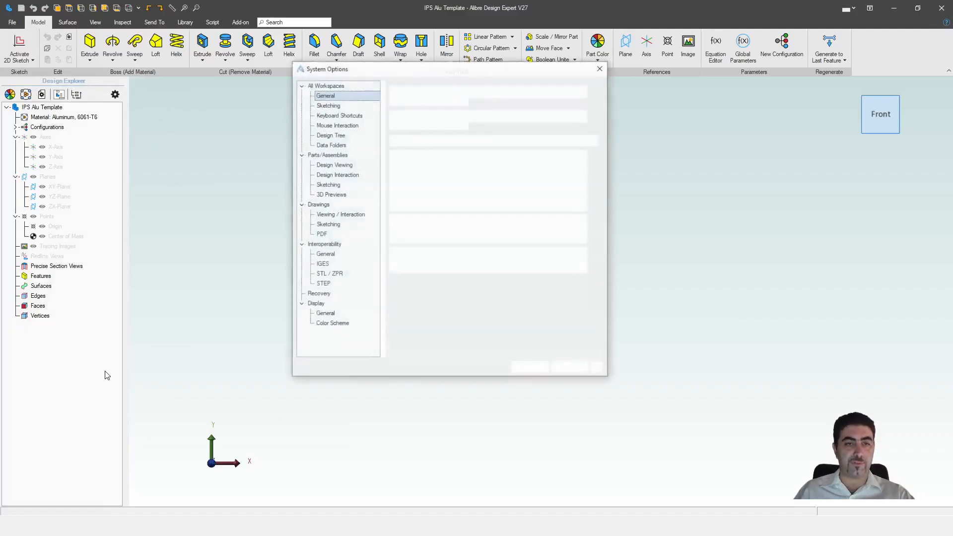
pyautogui.click(338, 116)
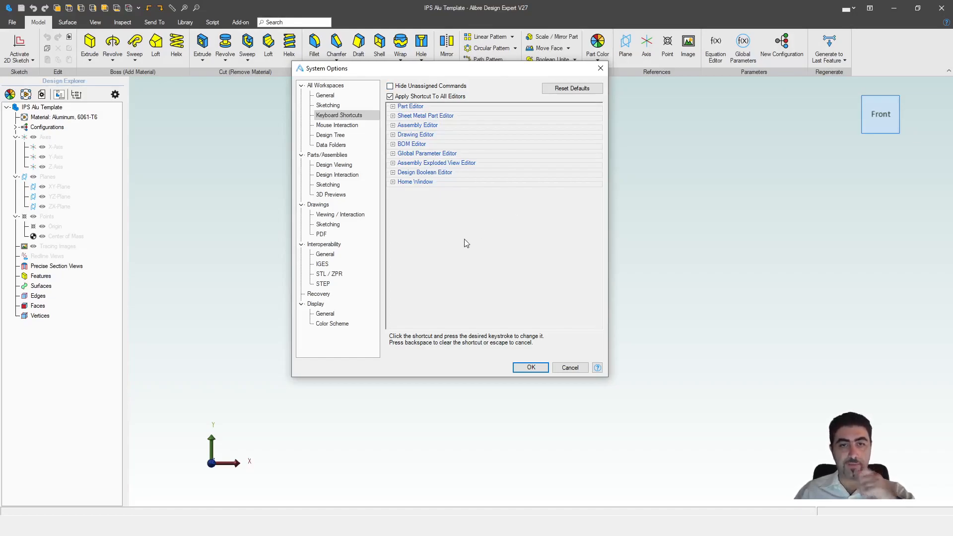
pyautogui.click(392, 106)
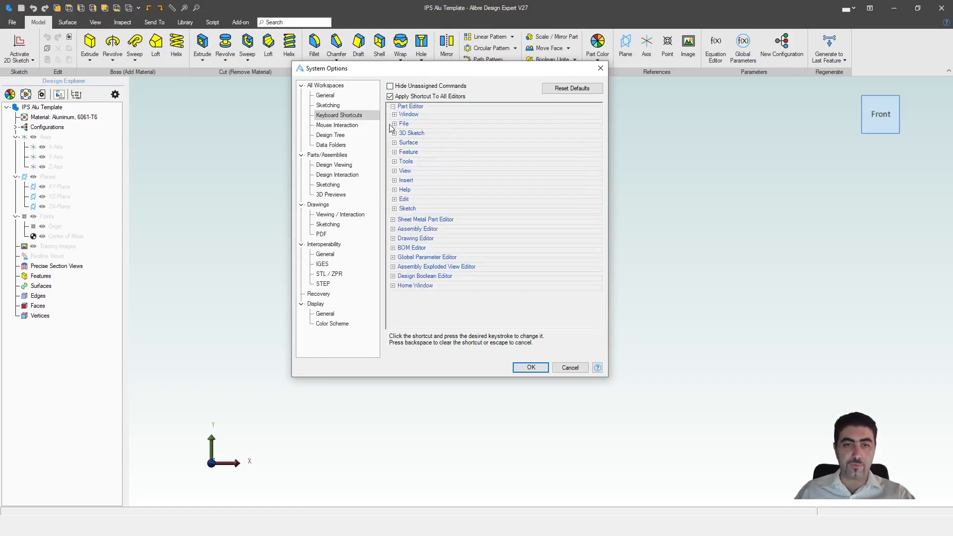
pyautogui.click(394, 212)
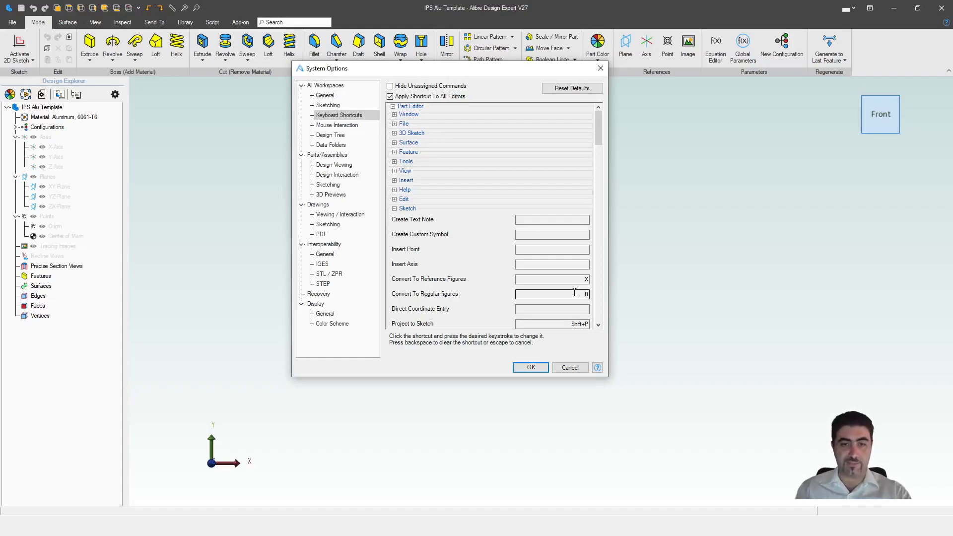
# Examine the shortcuts assigned to the sketch commands, including the rectangle variants, and leave System Options without saving changes.
pyautogui.scroll(-2, 493, 232)
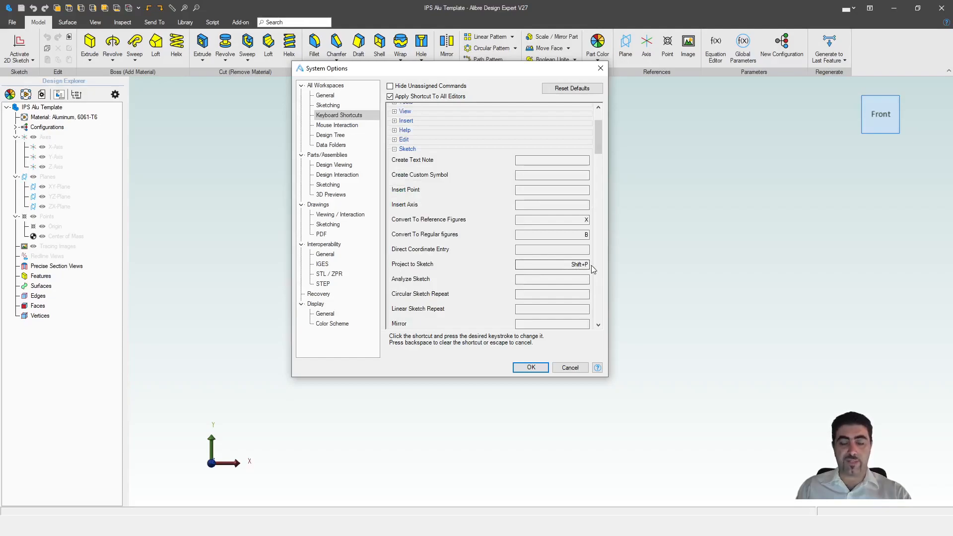
pyautogui.scroll(-2, 558, 249)
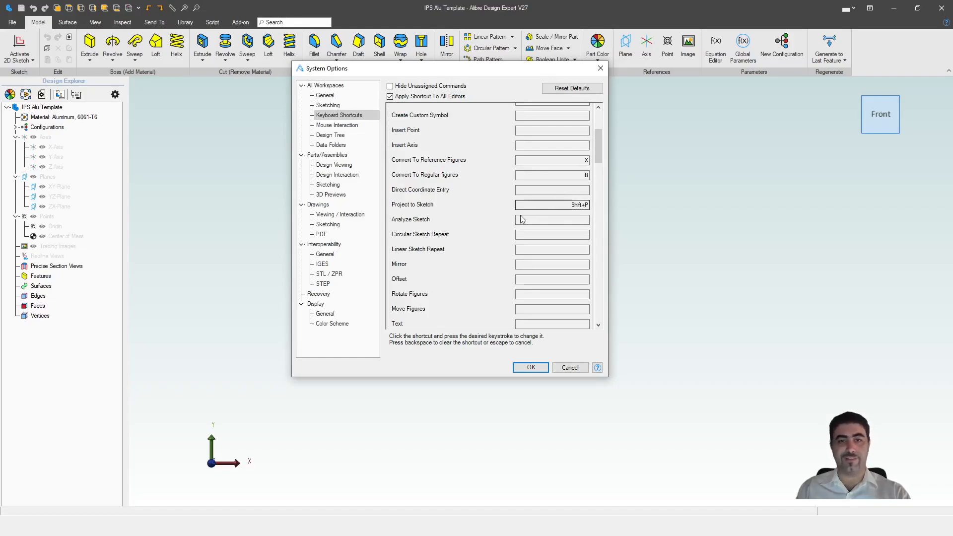
pyautogui.scroll(-2, 493, 282)
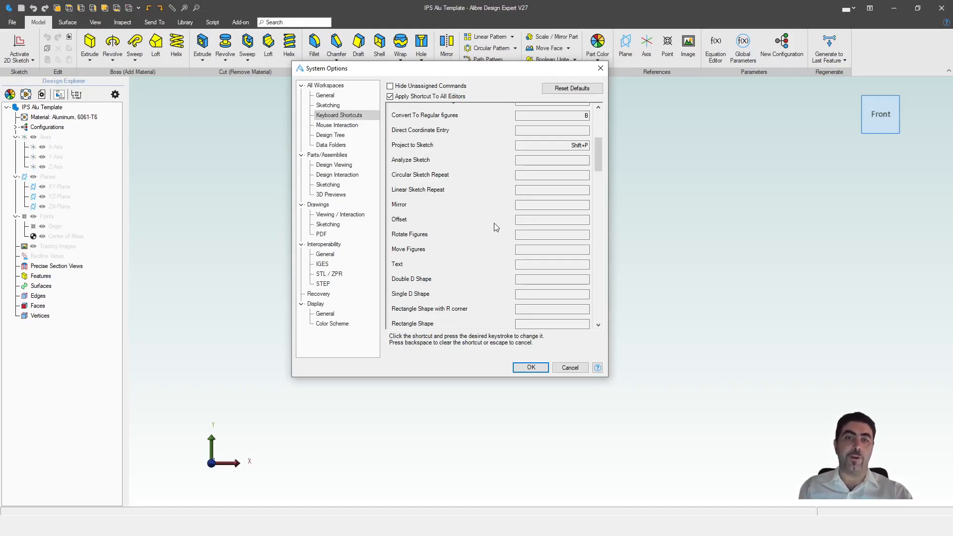
pyautogui.scroll(-5, 493, 222)
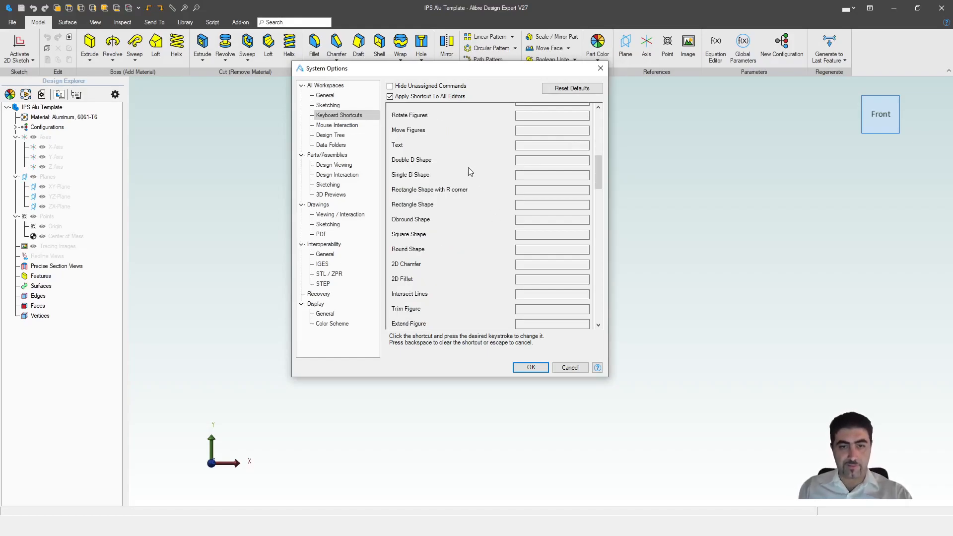
pyautogui.scroll(3, 471, 181)
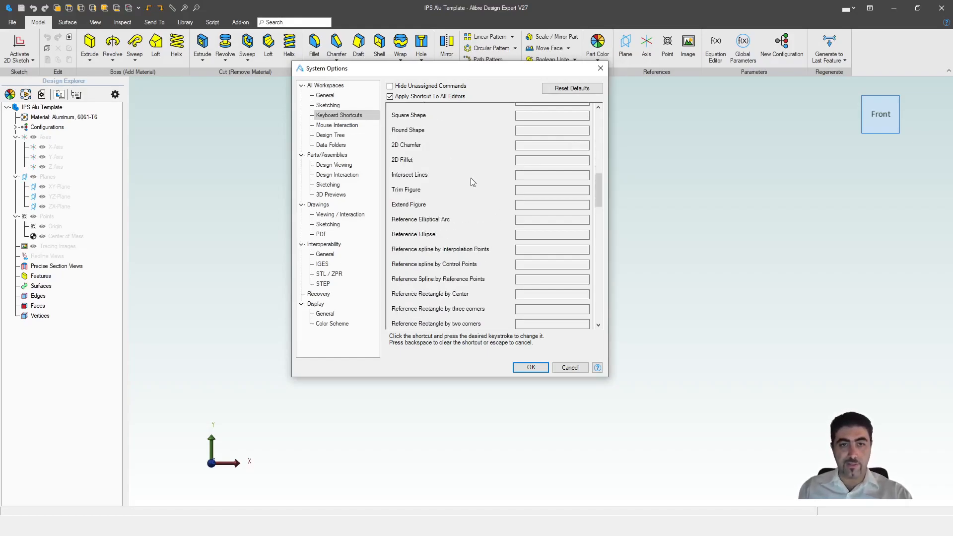
pyautogui.scroll(1, 435, 275)
pyautogui.scroll(-2, 434, 275)
pyautogui.scroll(1, 434, 276)
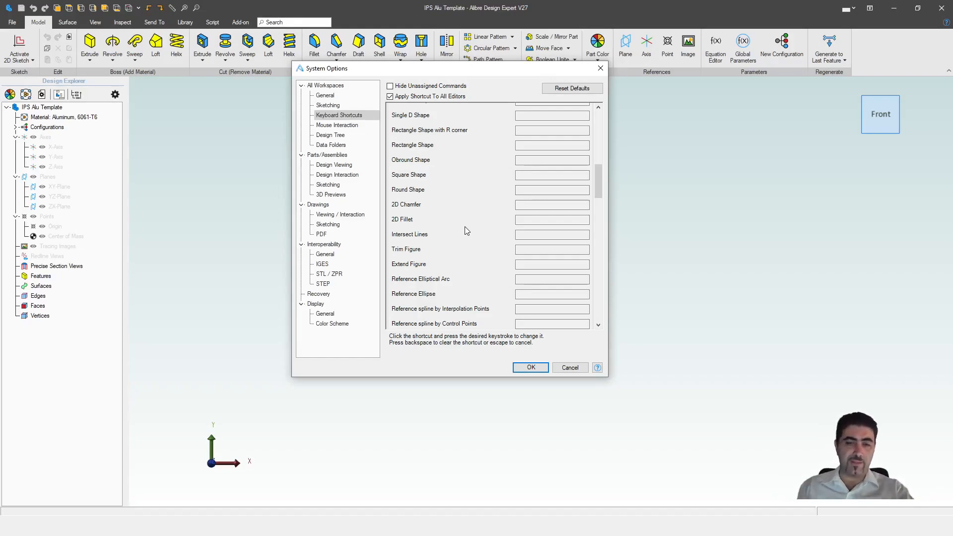
pyautogui.scroll(-1, 485, 204)
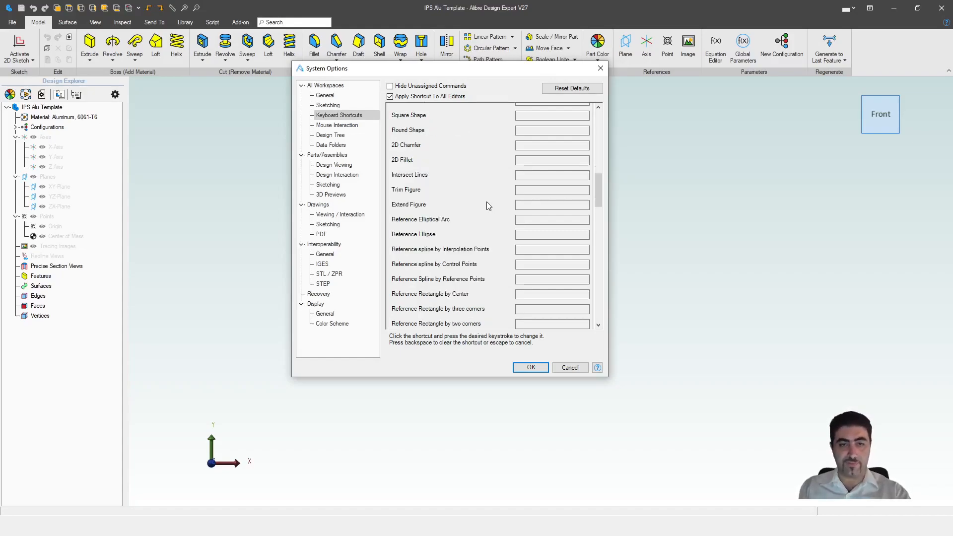
pyautogui.scroll(-1, 478, 182)
pyautogui.scroll(-6, 478, 178)
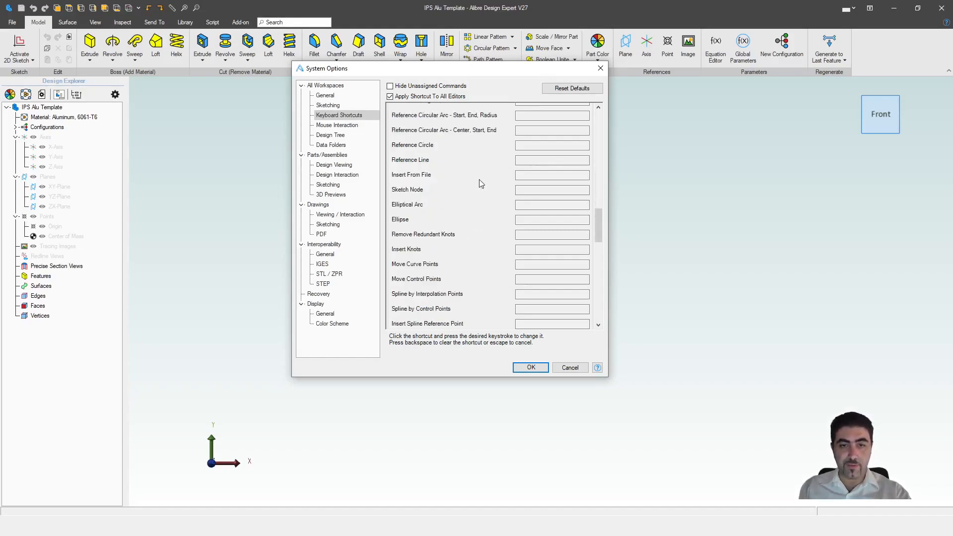
pyautogui.scroll(-1, 481, 184)
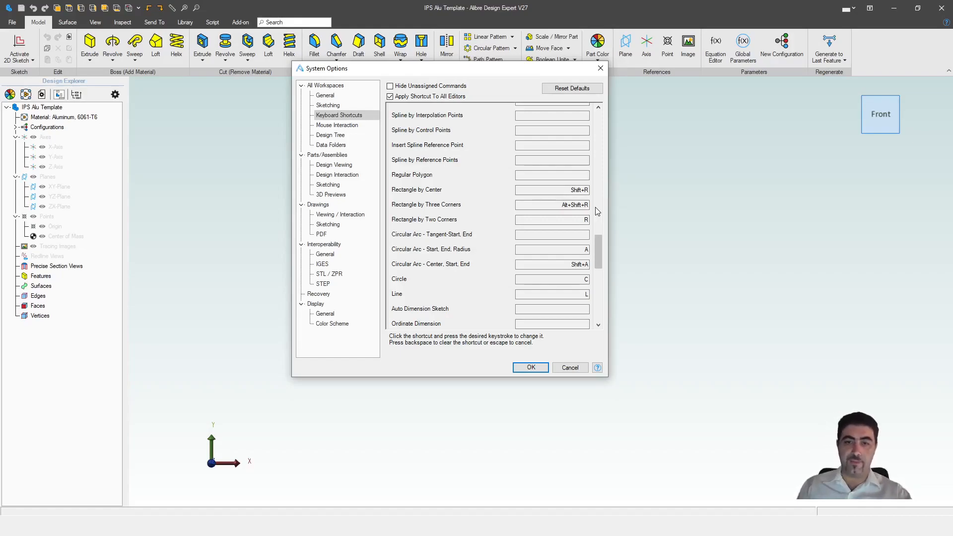
pyautogui.click(583, 221)
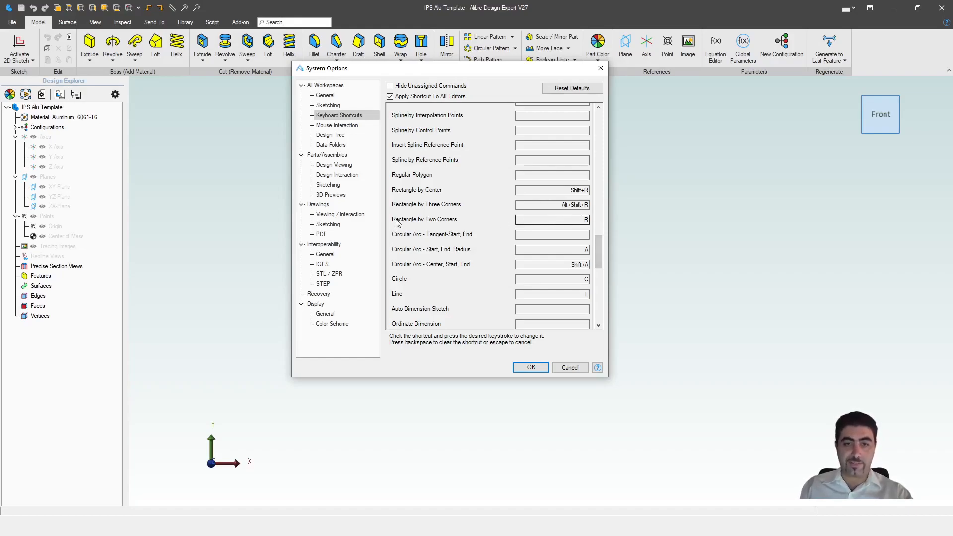
pyautogui.click(565, 370)
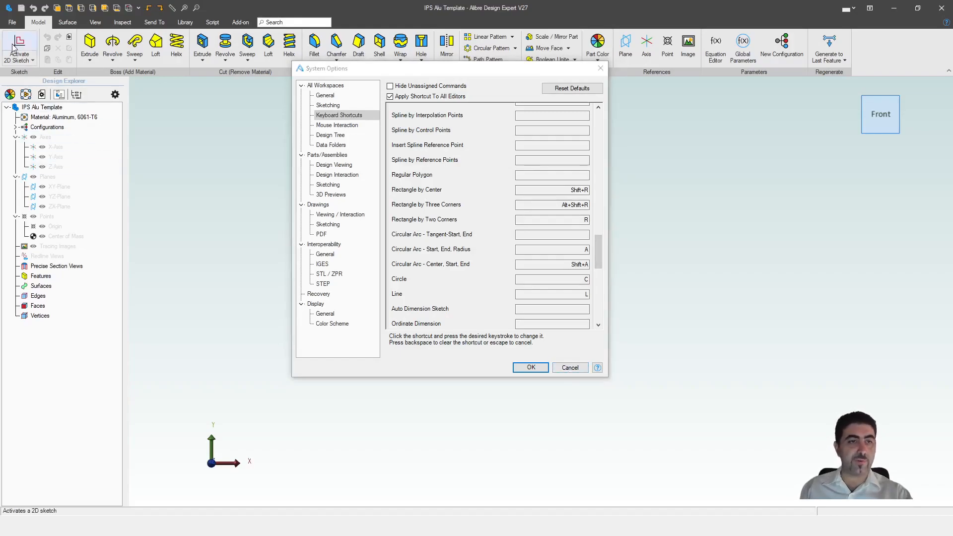
# Start a 2D sketch on the XY-Plane and list the Rectangle tool's variants.
pyautogui.click(19, 47)
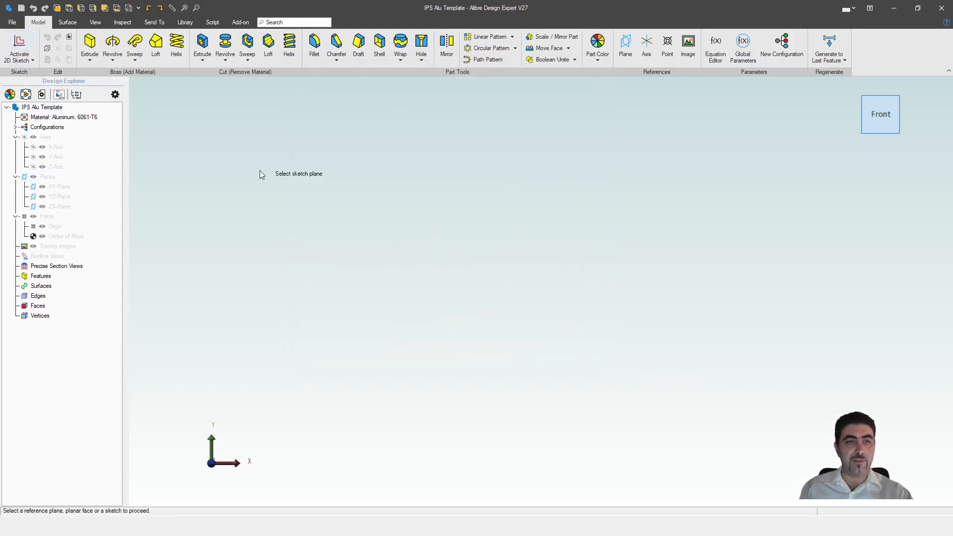
pyautogui.click(85, 190)
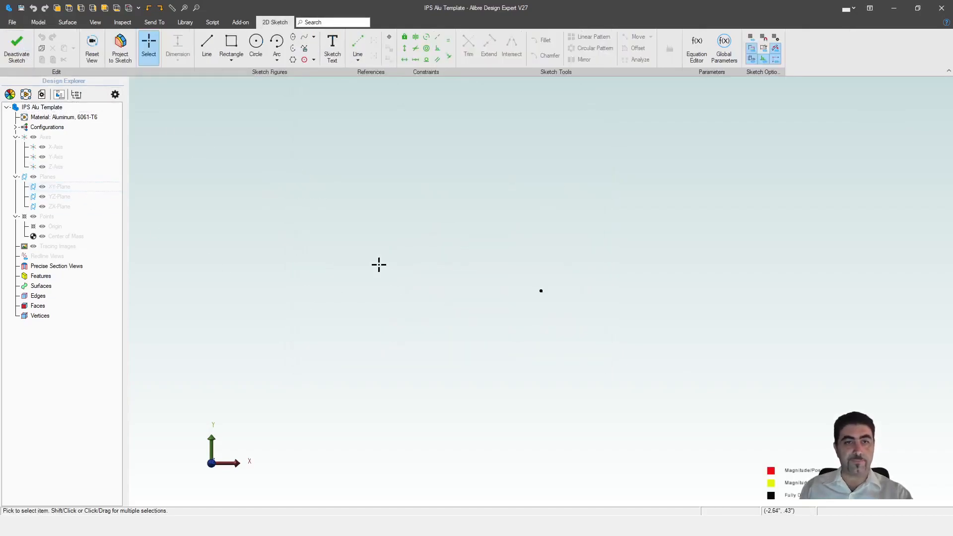
pyautogui.click(225, 62)
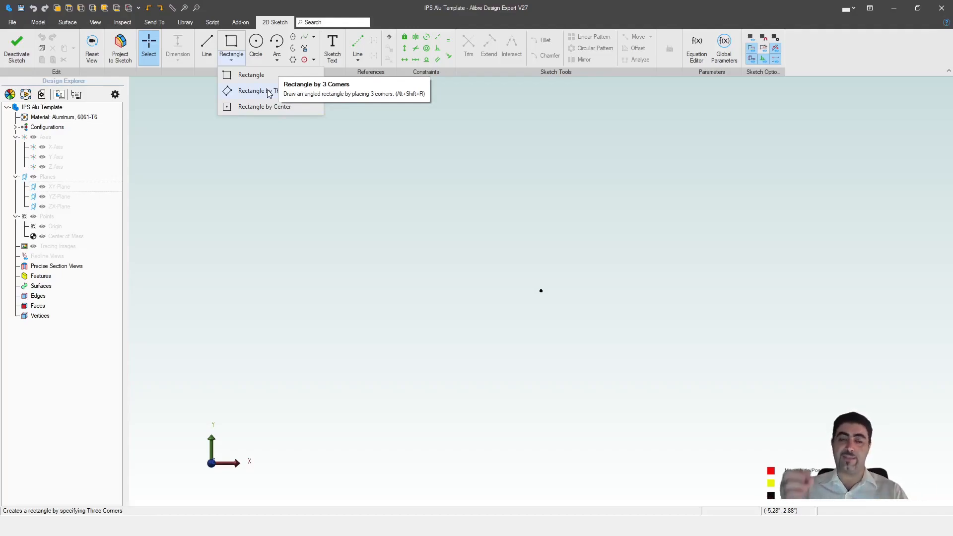
# Reopen the keyboard shortcuts in System Options and examine those of the two-corner, three-corner and center rectangle commands.
pyautogui.click(11, 21)
pyautogui.click(37, 235)
pyautogui.scroll(2, 551, 199)
pyautogui.click(586, 209)
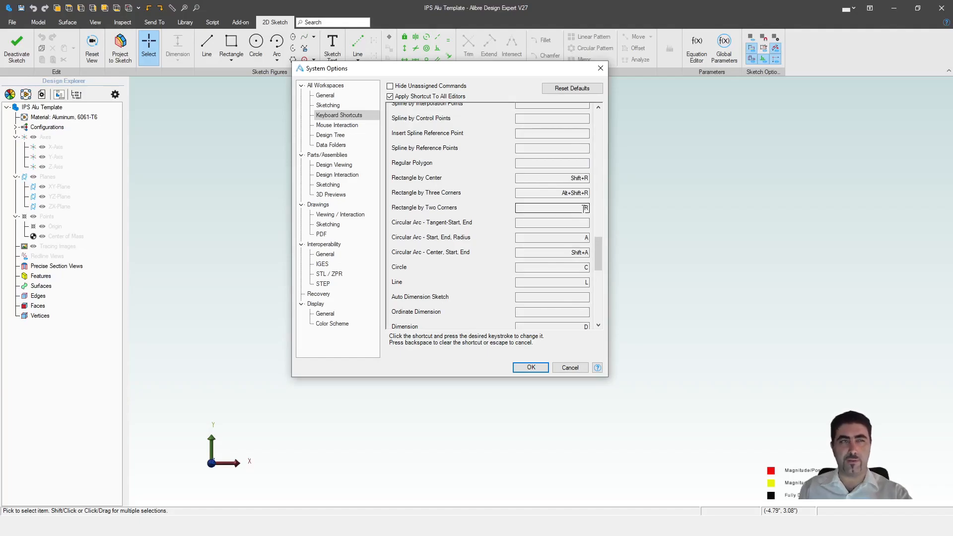
pyautogui.click(561, 192)
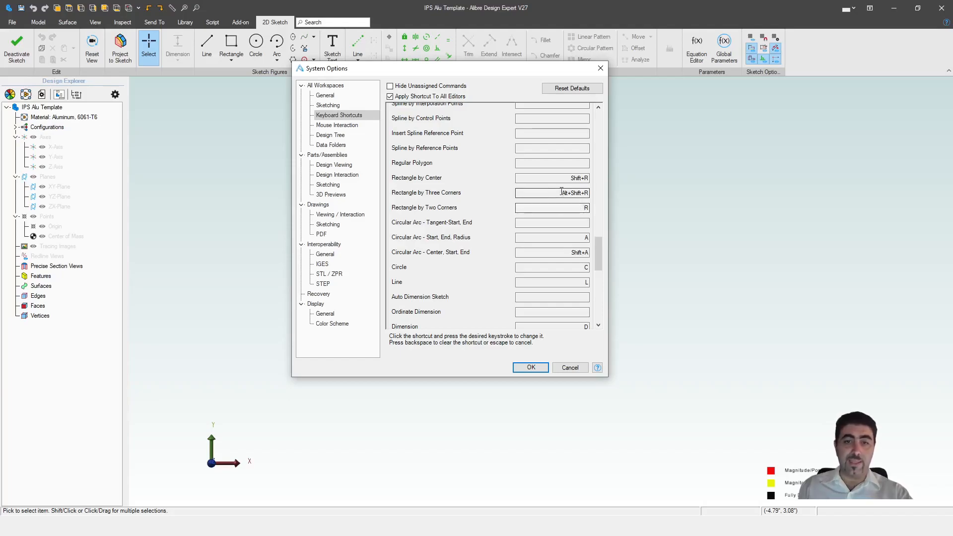
pyautogui.click(577, 178)
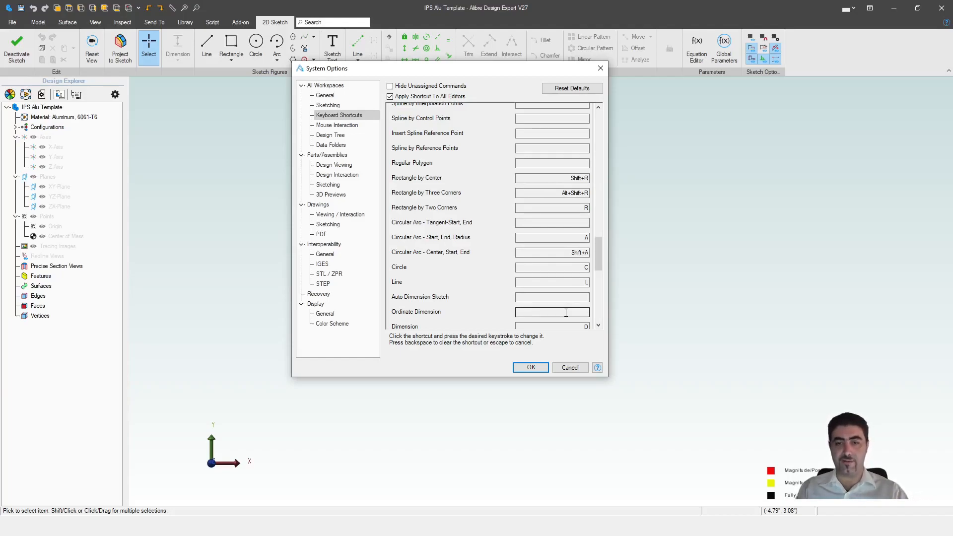
# Examine the shortcuts of the dimension and constraint commands through Activate 2D Sketch, keeping the sketch constraint tools visible beside the dialog.
pyautogui.scroll(-2, 570, 265)
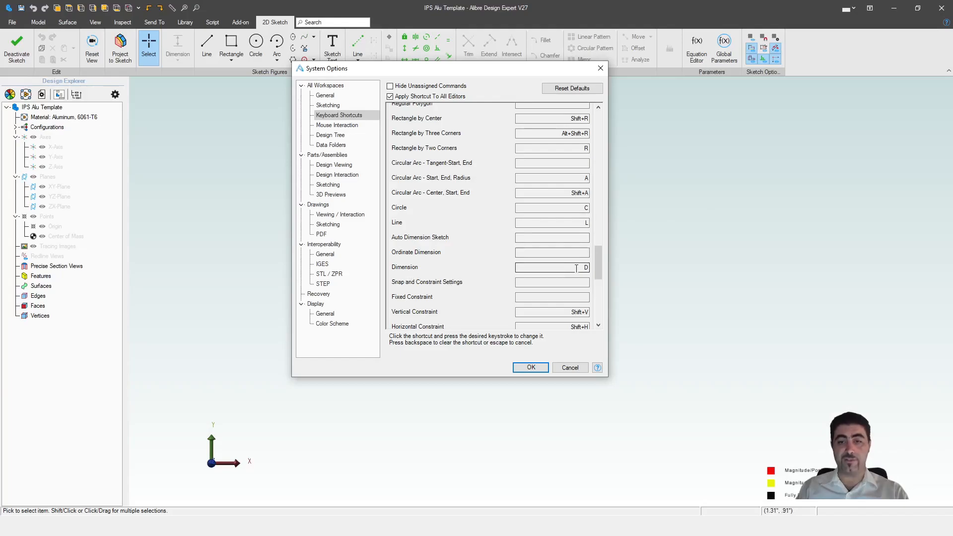
pyautogui.scroll(-2, 576, 268)
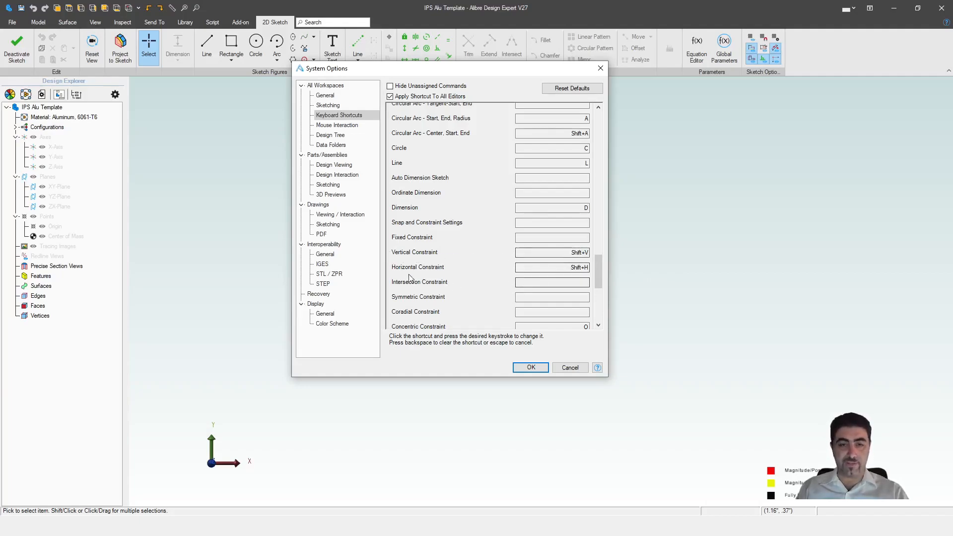
pyautogui.scroll(-4, 589, 268)
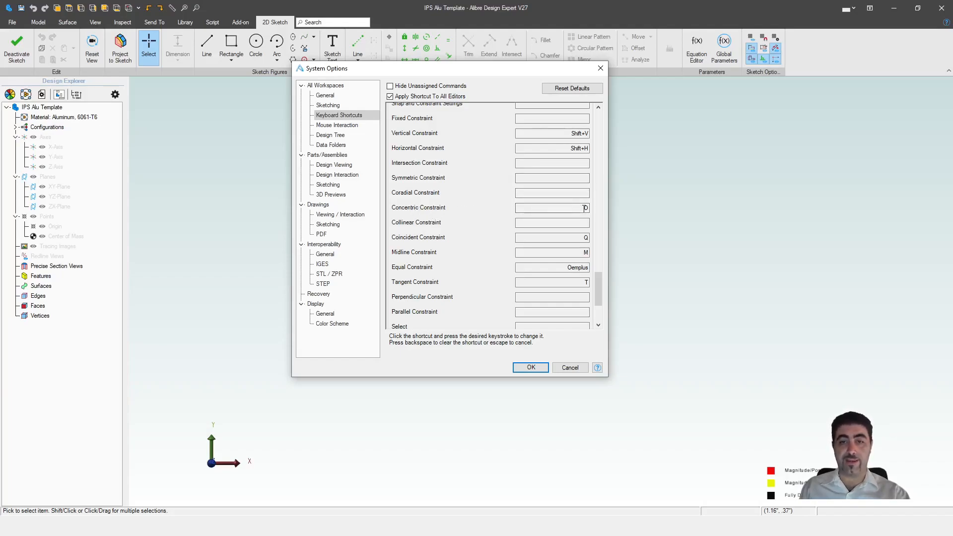
pyautogui.moveTo(496, 68); pyautogui.dragTo(515, 99)
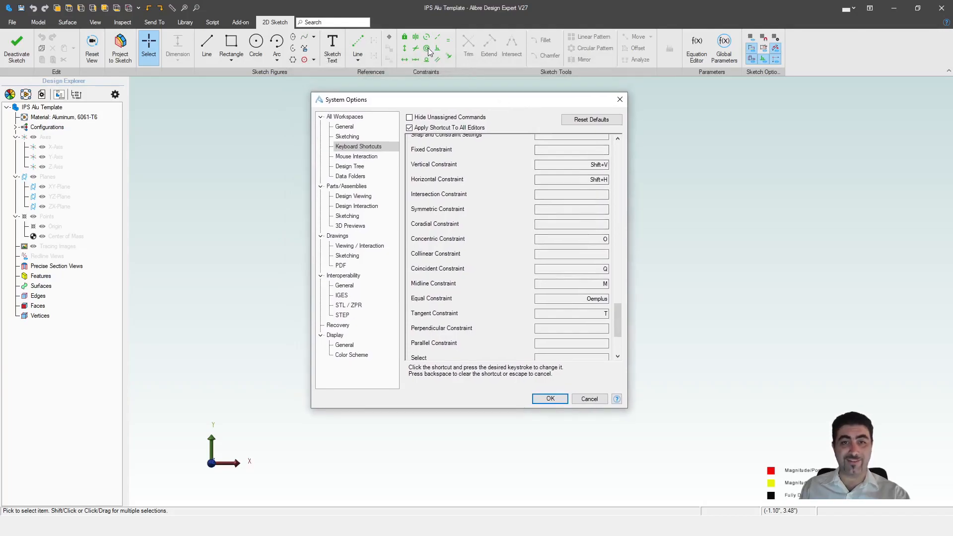
pyautogui.moveTo(474, 99); pyautogui.dragTo(497, 89)
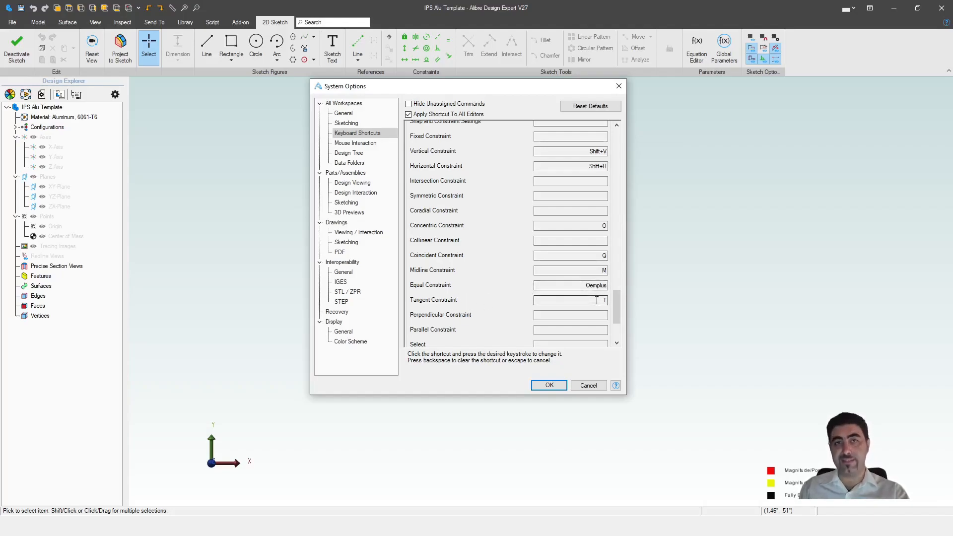
pyautogui.scroll(-2, 596, 300)
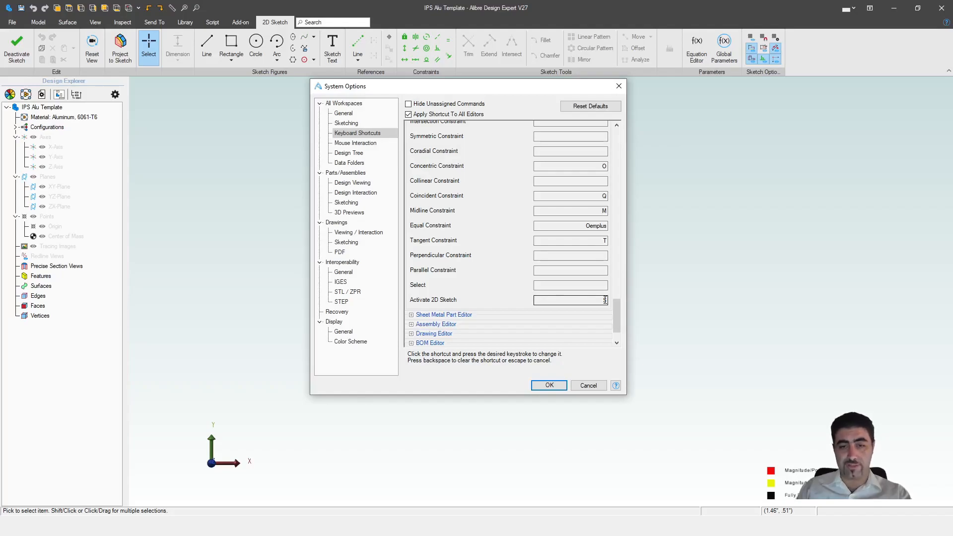
# Collapse the Part Editor's Sketch shortcuts and expand its Feature shortcuts.
pyautogui.scroll(8, 507, 291)
pyautogui.scroll(10, 507, 291)
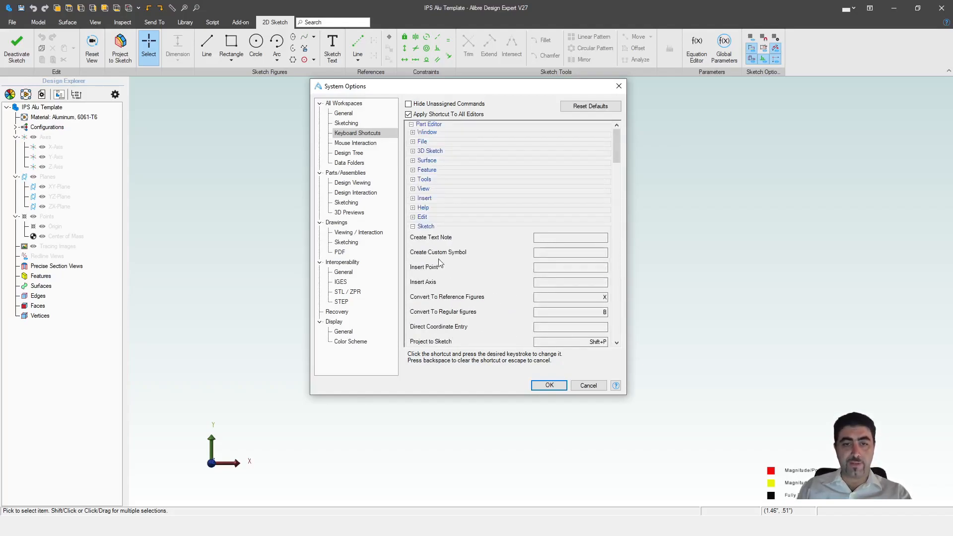
pyautogui.click(413, 227)
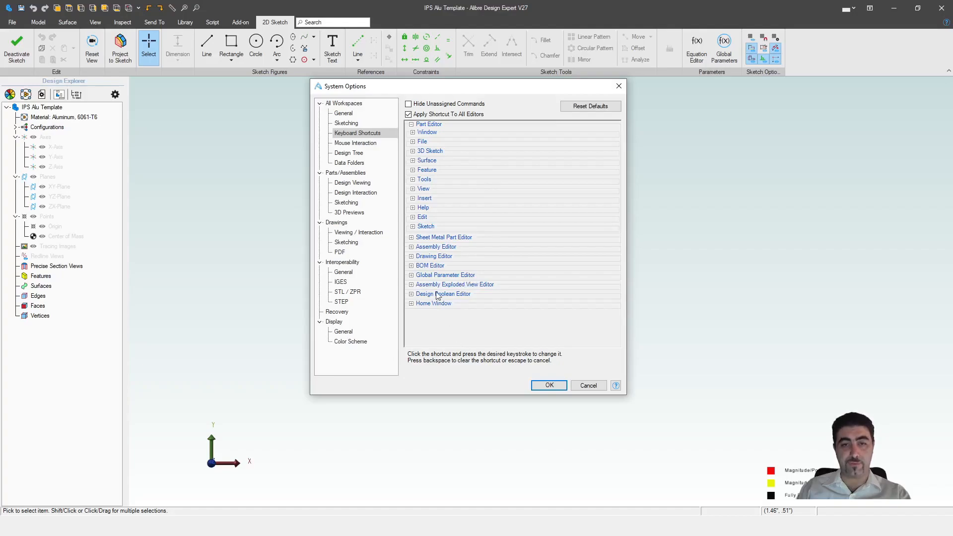
pyautogui.click(412, 170)
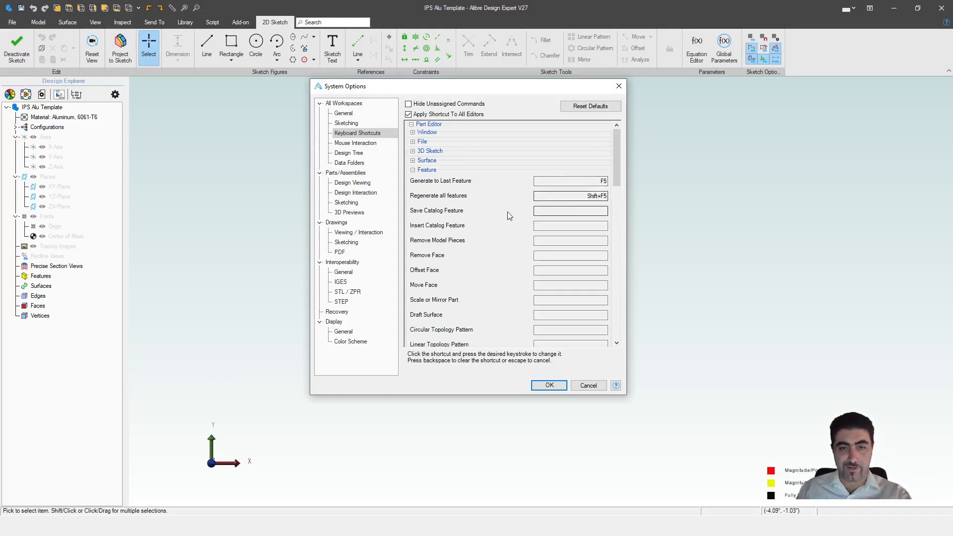
# Examine the shortcuts of the Feature commands, including Fillet, Hole, Extrude Cut and Extrude Boss.
pyautogui.scroll(-10, 507, 211)
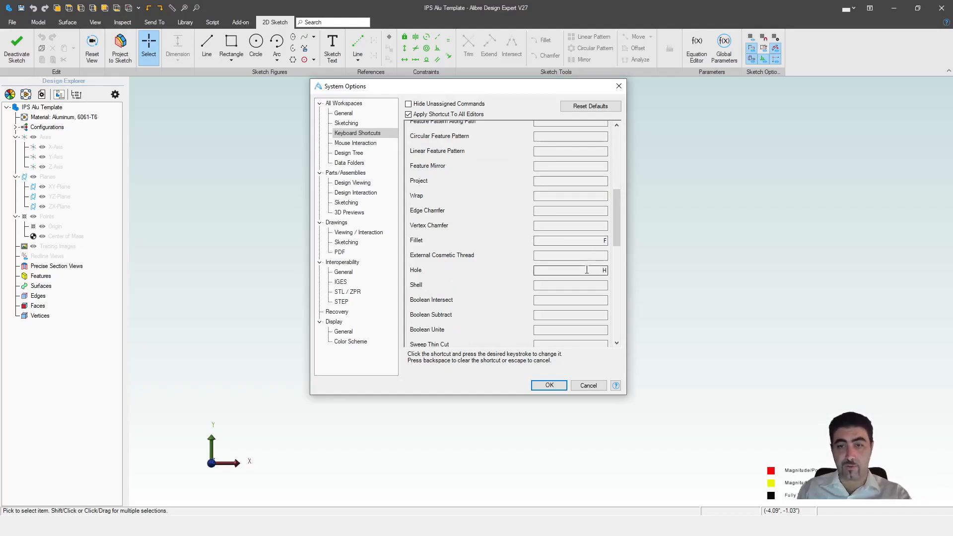
pyautogui.scroll(-5, 492, 273)
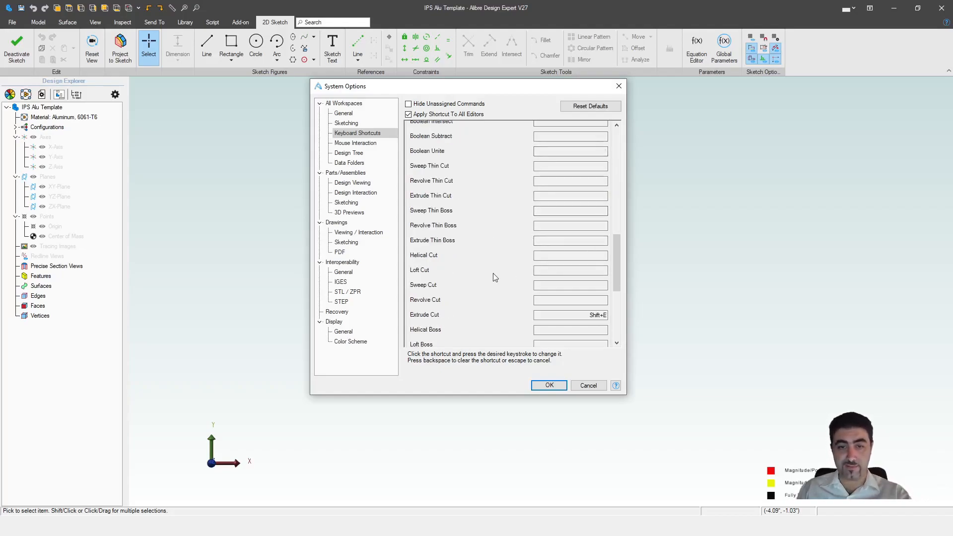
pyautogui.click(600, 256)
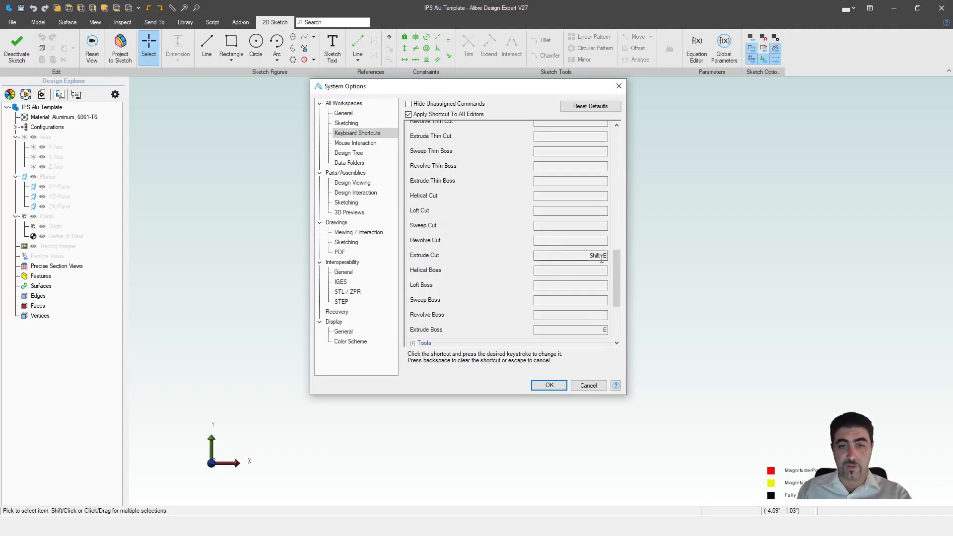
pyautogui.scroll(4, 496, 280)
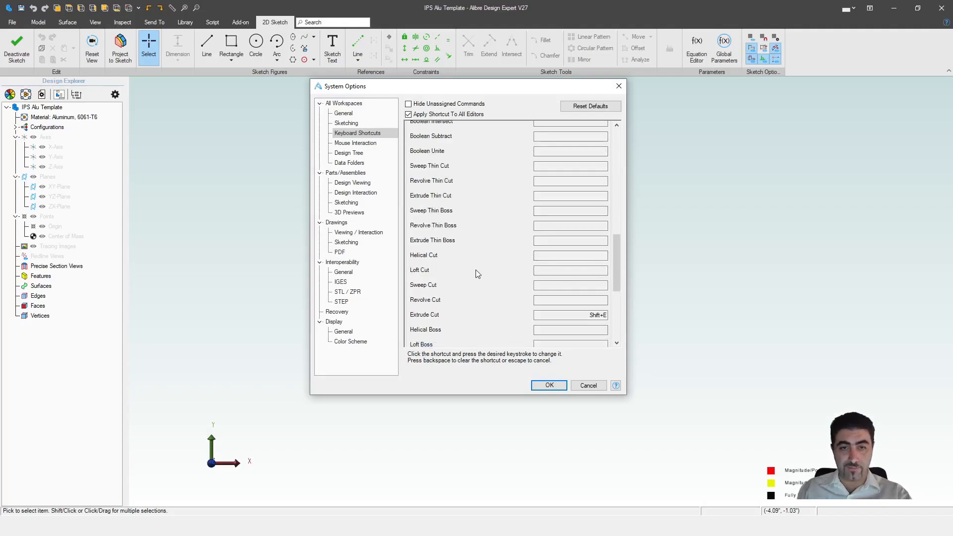
pyautogui.scroll(-4, 477, 274)
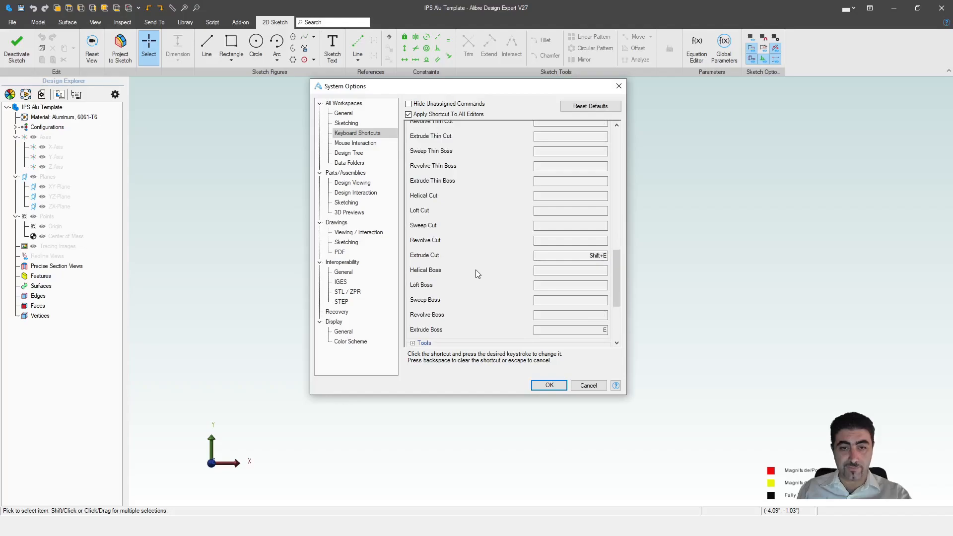
pyautogui.scroll(-4, 469, 275)
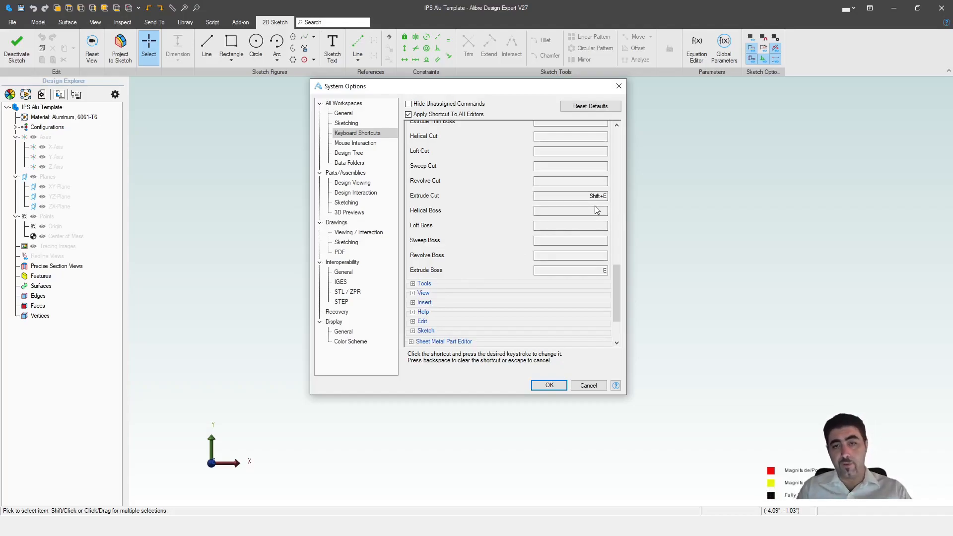
pyautogui.scroll(5, 487, 278)
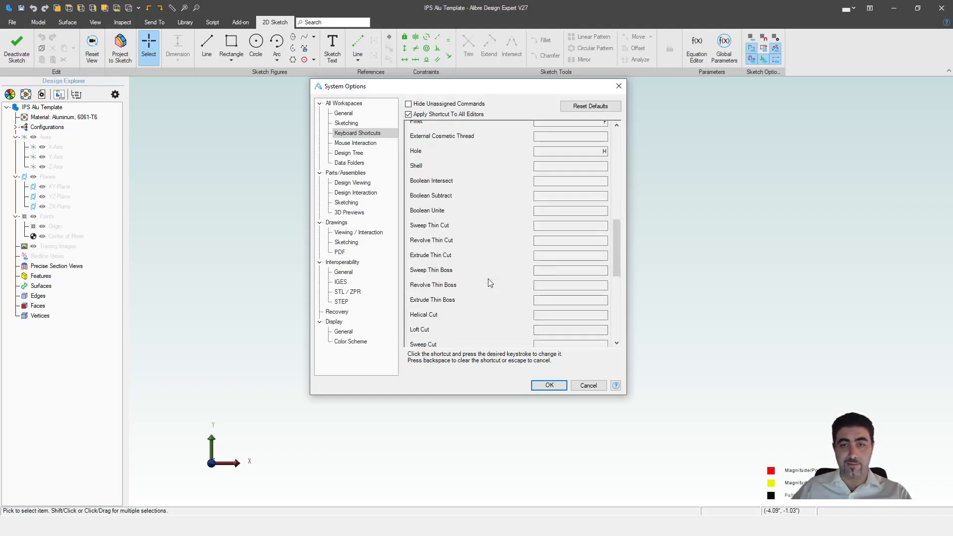
pyautogui.scroll(-4, 490, 283)
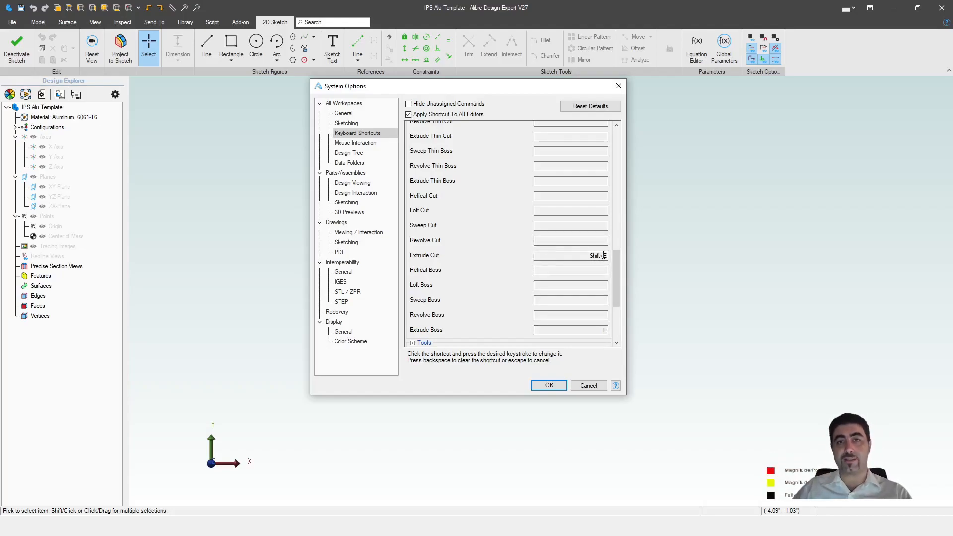
pyautogui.scroll(-3, 493, 233)
pyautogui.scroll(1, 493, 233)
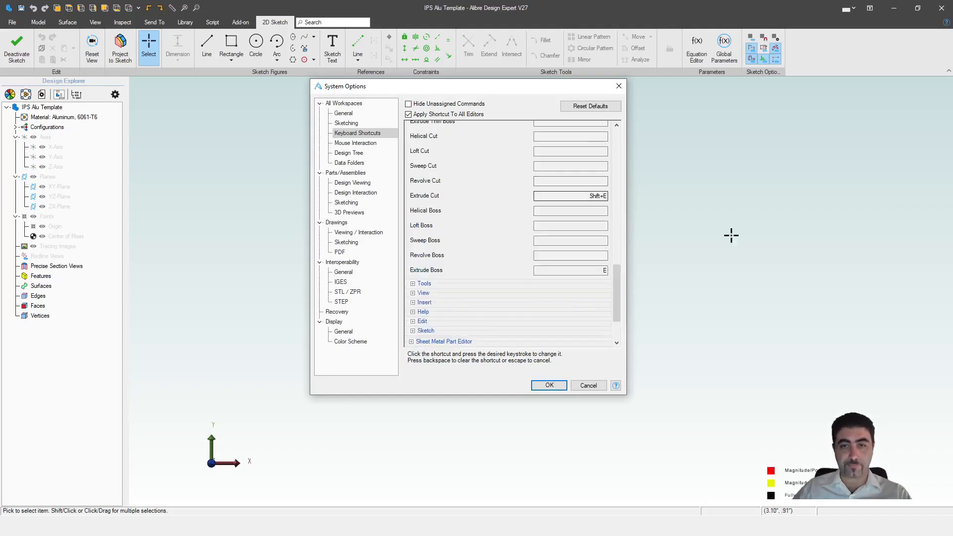
# Collapse the Feature shortcuts and examine the Tools shortcuts, comparing Physical Properties and Measure with the Inspect commands.
pyautogui.moveTo(615, 288); pyautogui.dragTo(623, 156)
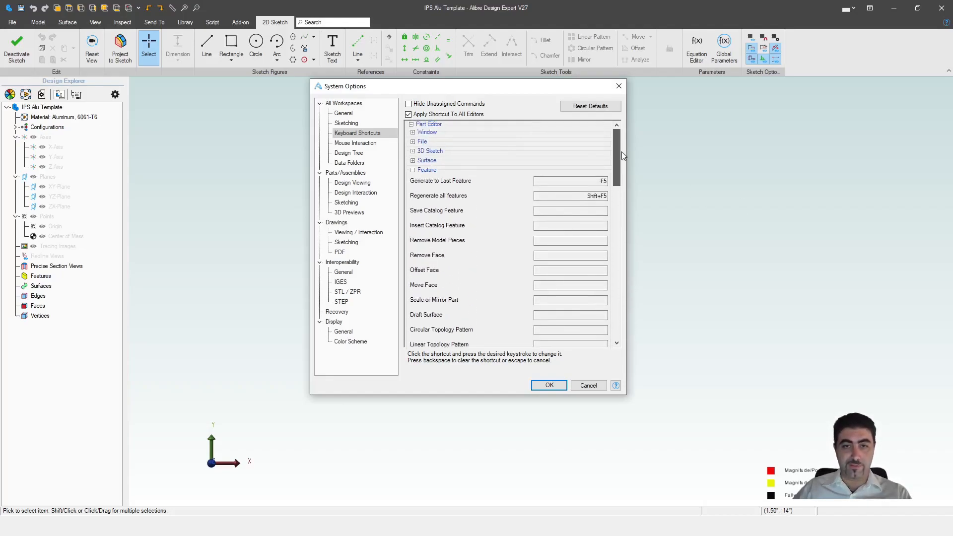
pyautogui.click(412, 170)
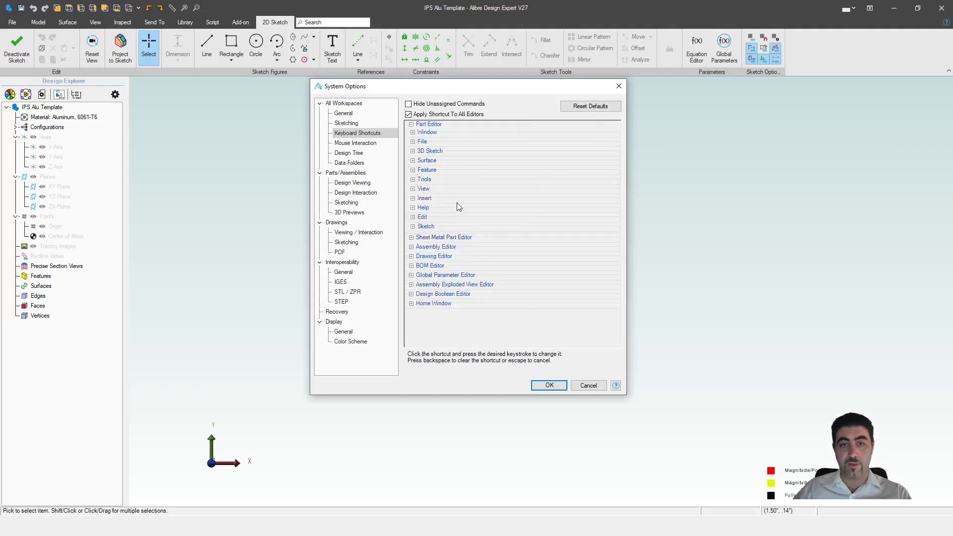
pyautogui.click(412, 179)
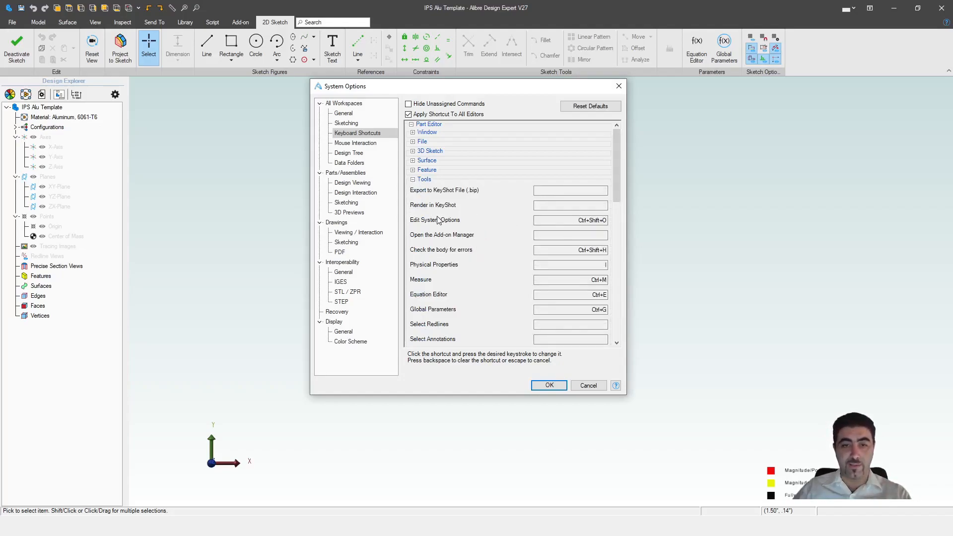
pyautogui.scroll(-1, 546, 223)
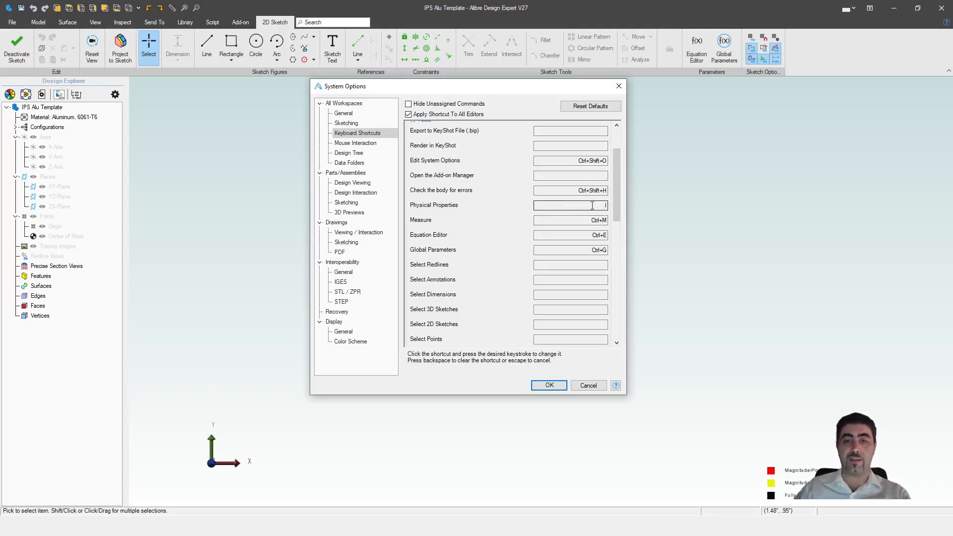
pyautogui.click(123, 21)
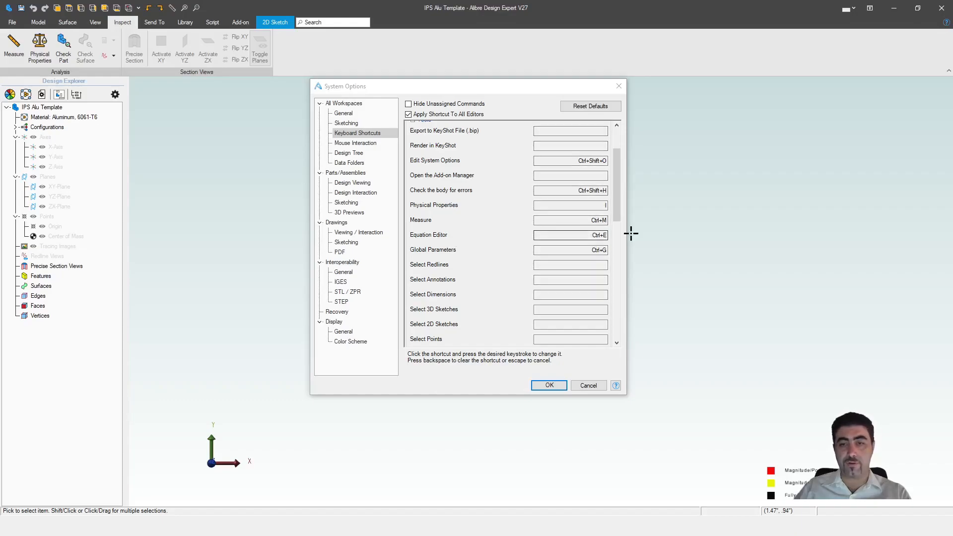
pyautogui.scroll(-7, 574, 249)
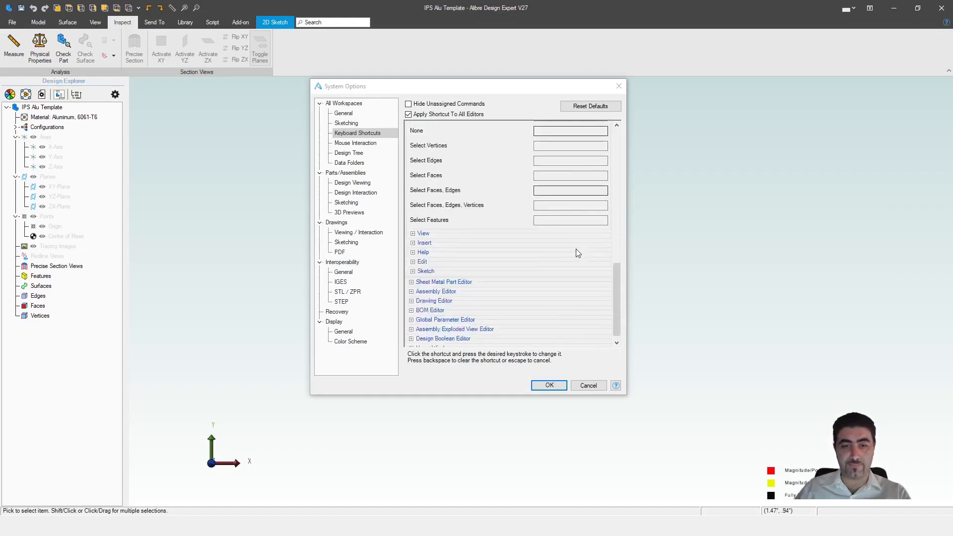
pyautogui.scroll(7, 467, 232)
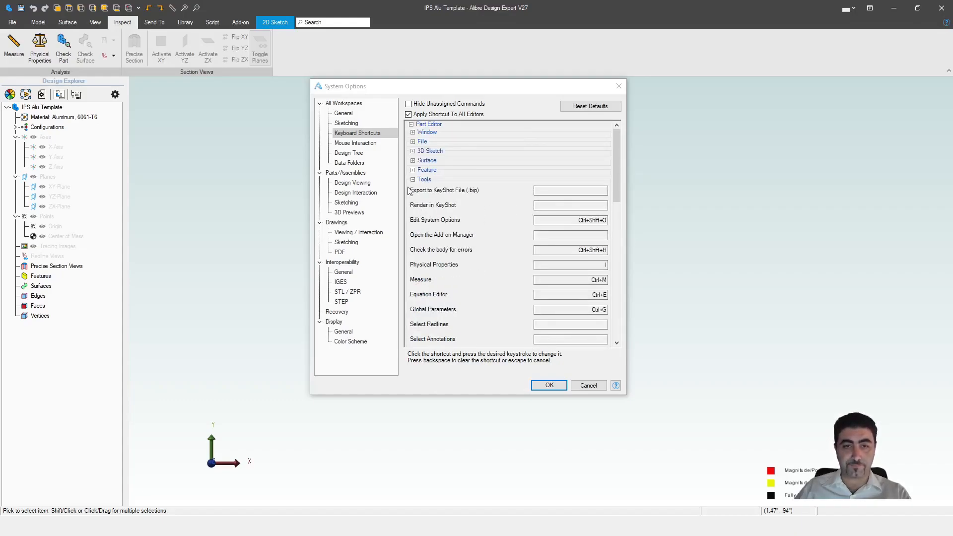
# Collapse the Tools shortcuts and examine the View shortcuts for the display toggles and shading styles.
pyautogui.click(413, 180)
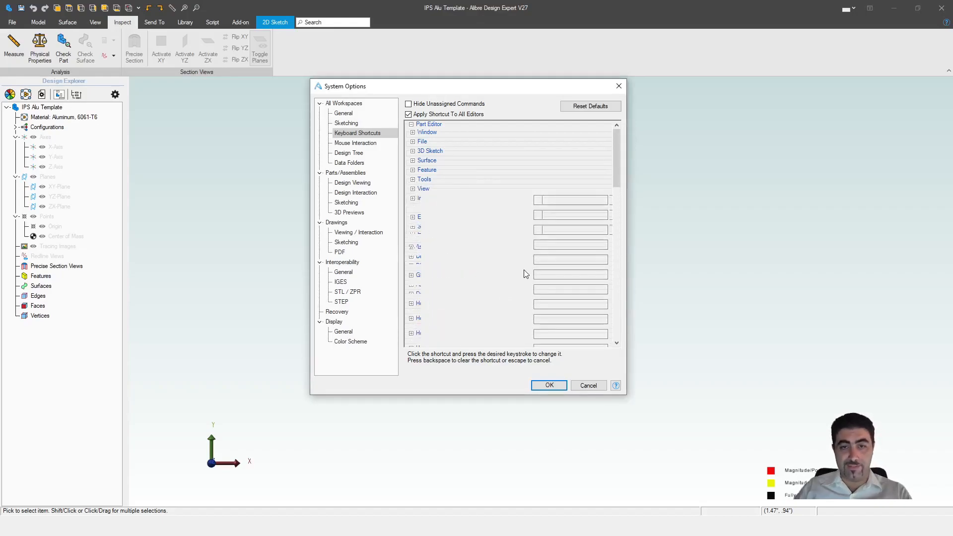
pyautogui.scroll(-3, 519, 265)
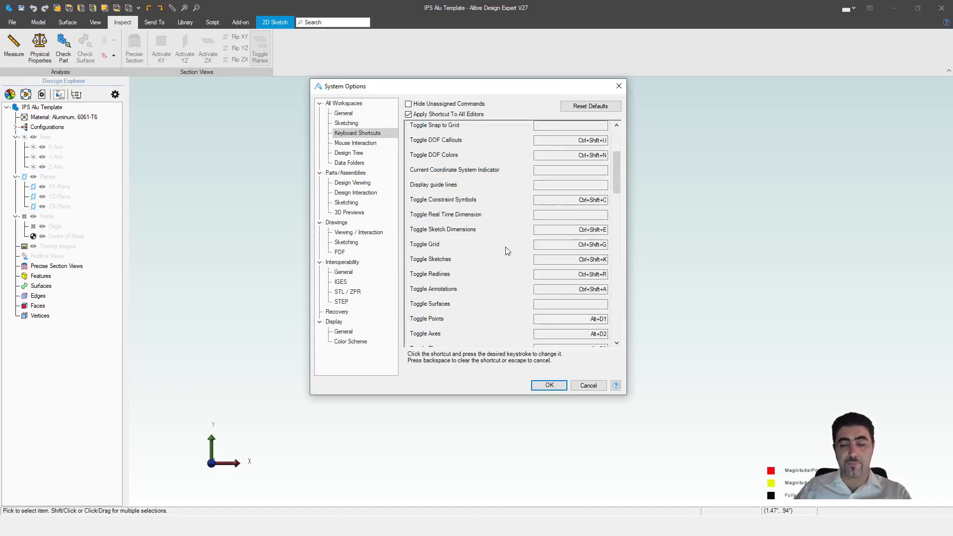
pyautogui.scroll(-4, 507, 251)
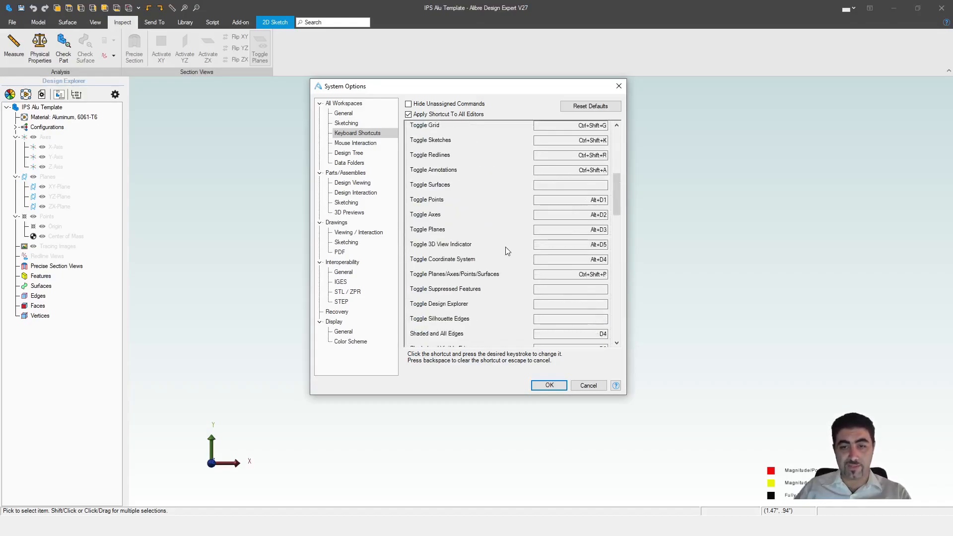
pyautogui.scroll(-1, 507, 251)
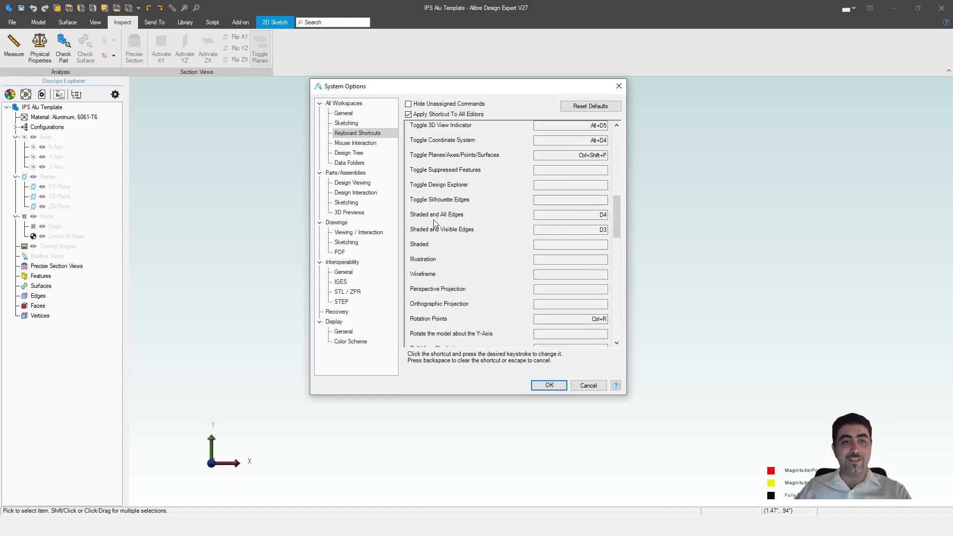
# Assign 3 as the keyboard shortcut for the Shaded and Visible Edges display style.
pyautogui.click(95, 23)
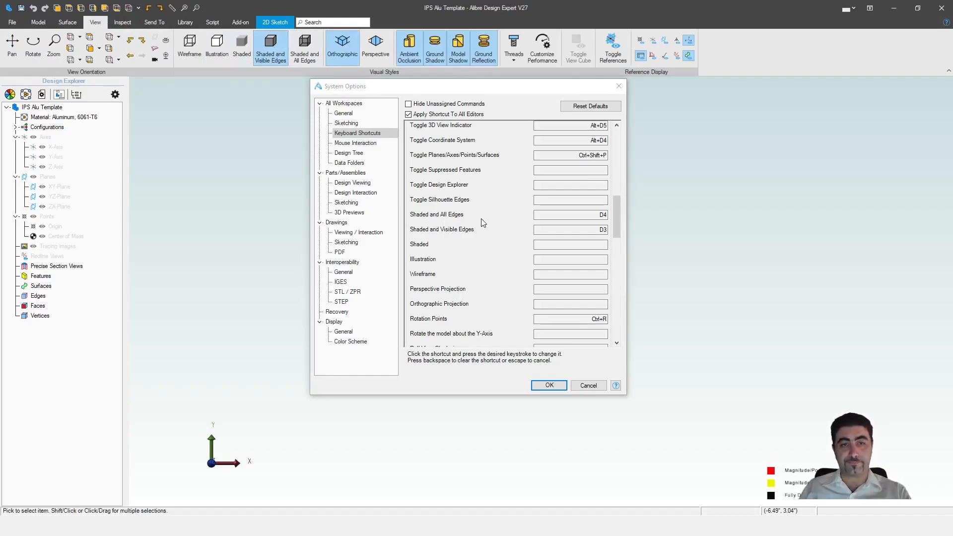
pyautogui.click(606, 233)
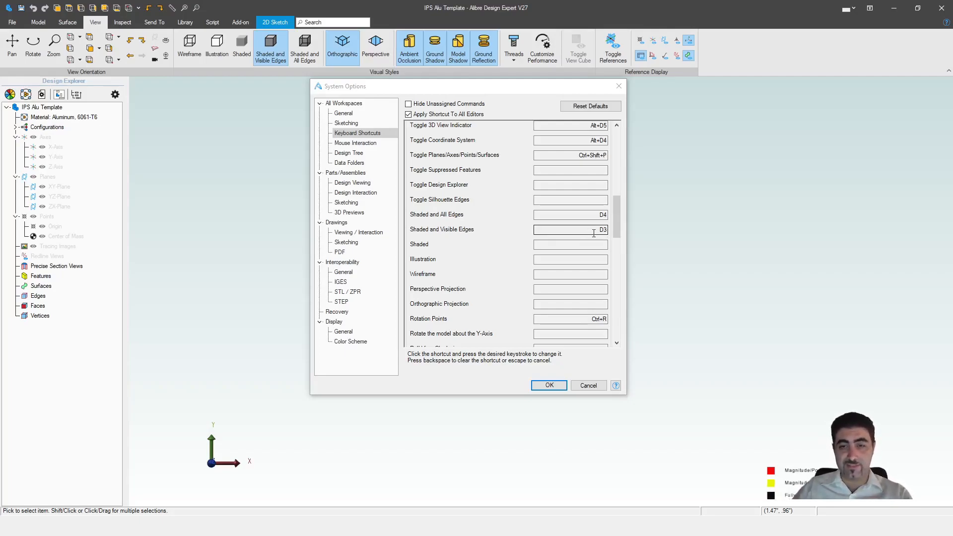
pyautogui.click(605, 232)
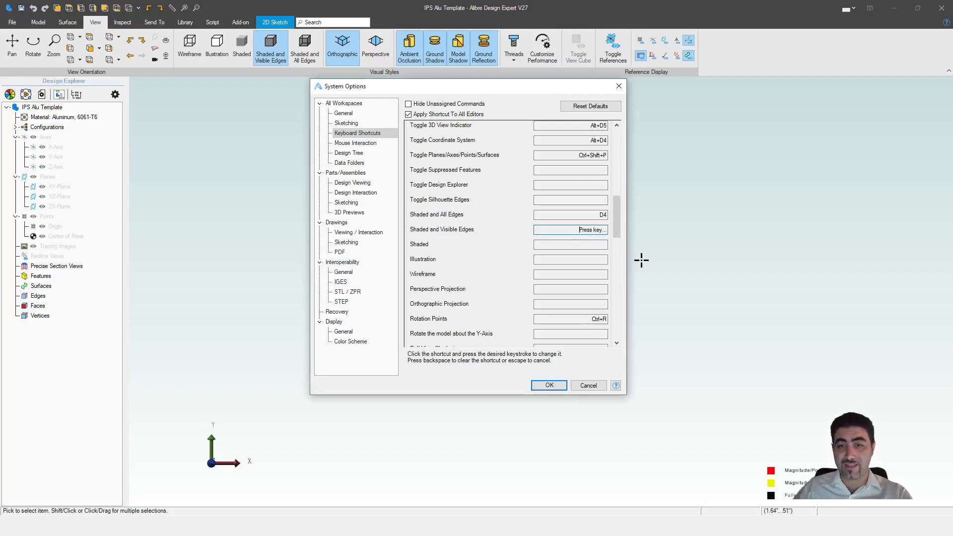
pyautogui.press('3')
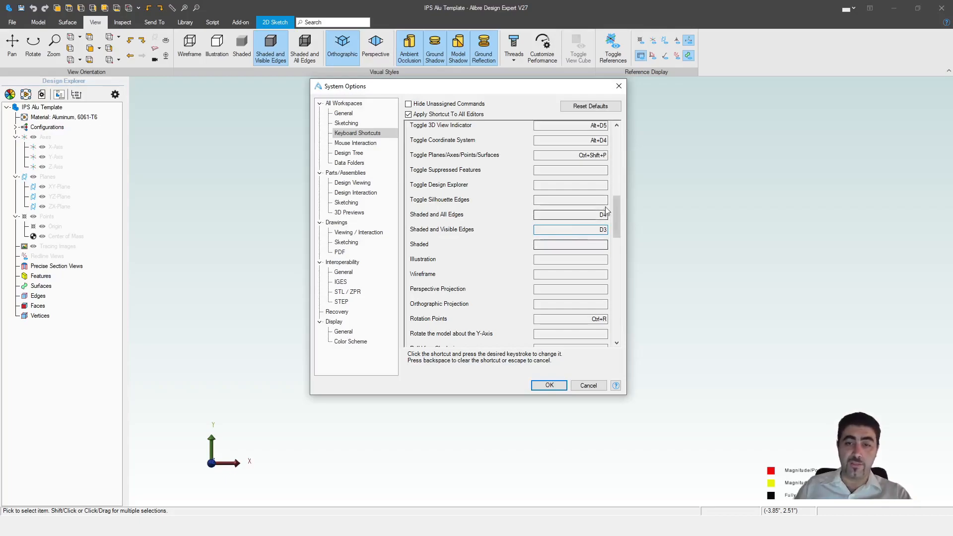
# Look through the remaining View shortcuts and collapse the Part Editor's View category.
pyautogui.scroll(-5, 483, 229)
pyautogui.scroll(-1, 483, 229)
pyautogui.scroll(-2, 480, 226)
pyautogui.scroll(-2, 479, 226)
pyautogui.scroll(10, 487, 234)
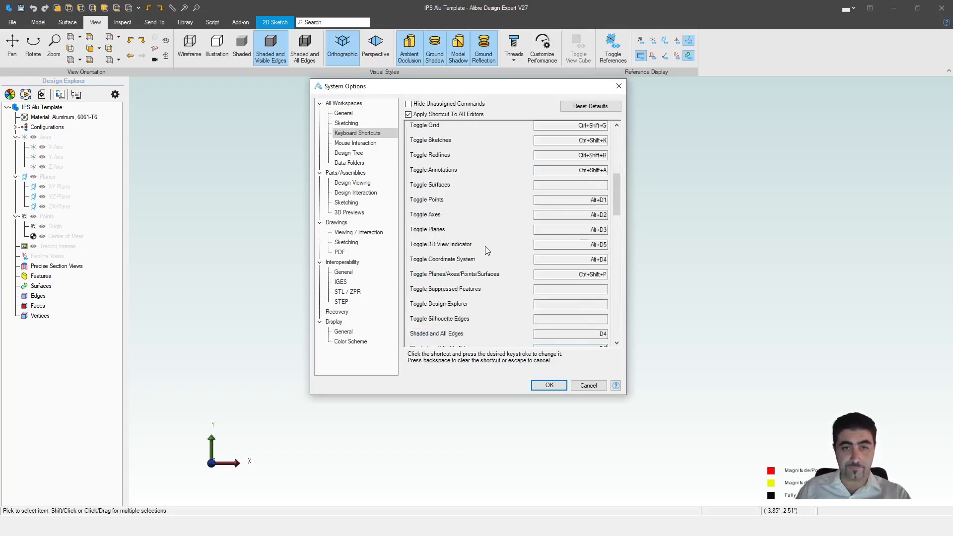
pyautogui.scroll(5, 486, 248)
pyautogui.click(413, 189)
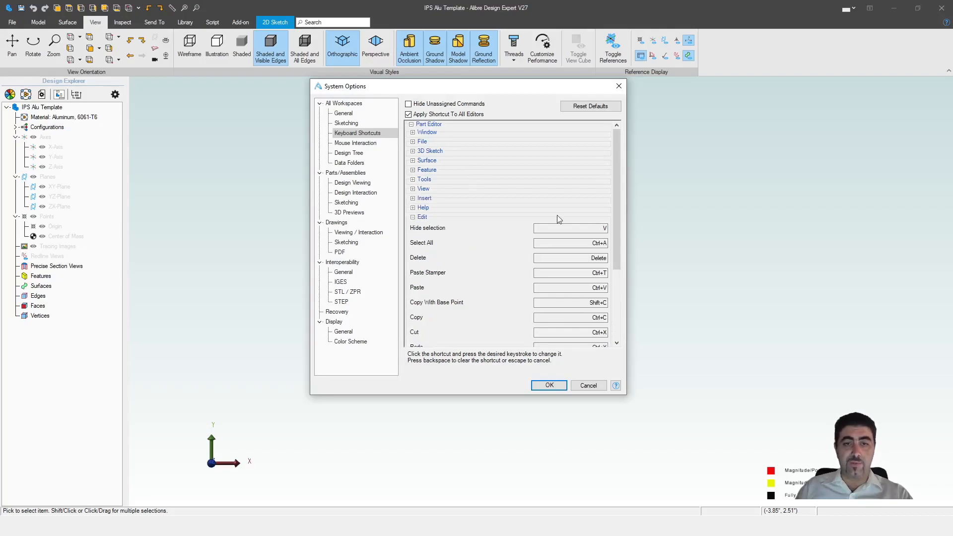
# Examine the Part Editor's Edit shortcuts and the Assembly Editor categories, and close the System Options without saving.
pyautogui.scroll(-1, 493, 226)
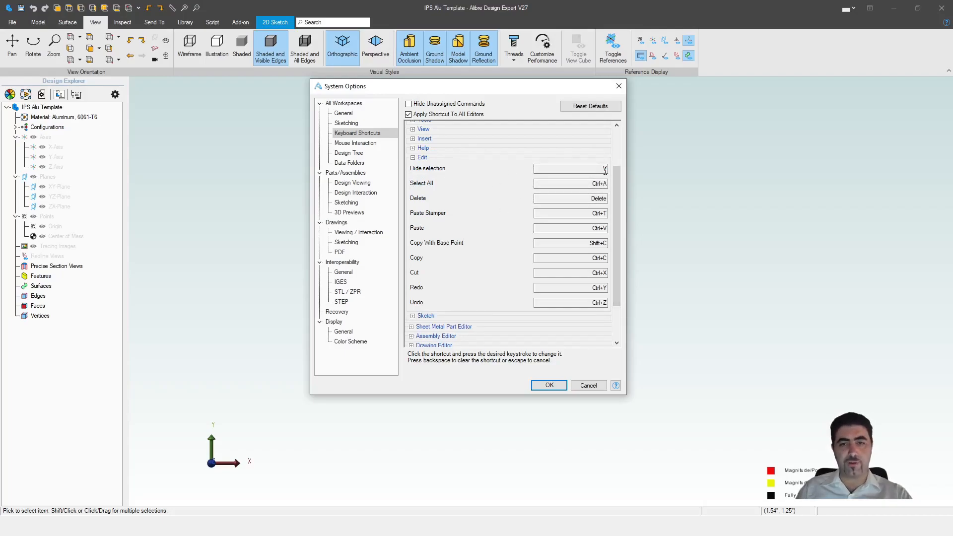
pyautogui.moveTo(615, 181)
pyautogui.mouseDown()
pyautogui.moveTo(615, 216)
pyautogui.moveTo(618, 177)
pyautogui.mouseUp()
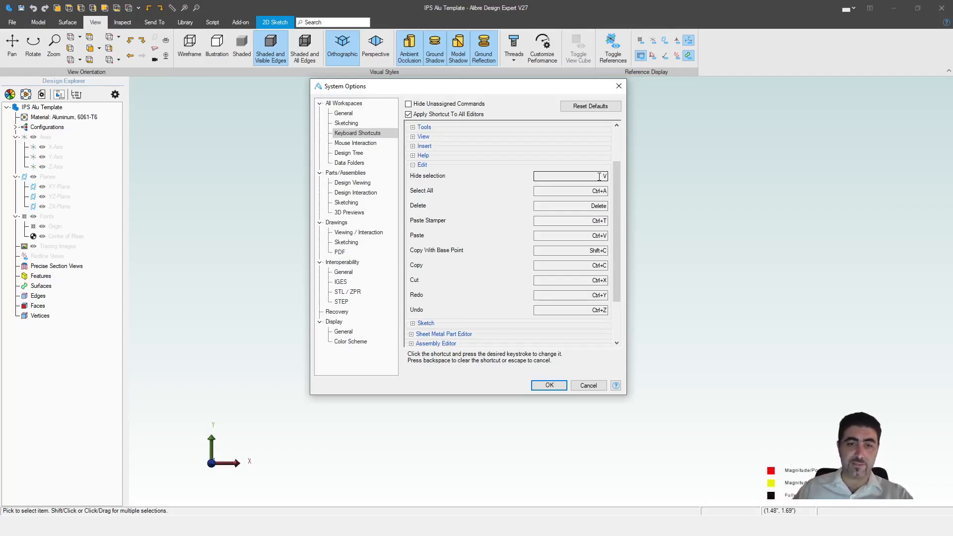
pyautogui.scroll(-1, 507, 202)
pyautogui.scroll(1, 549, 161)
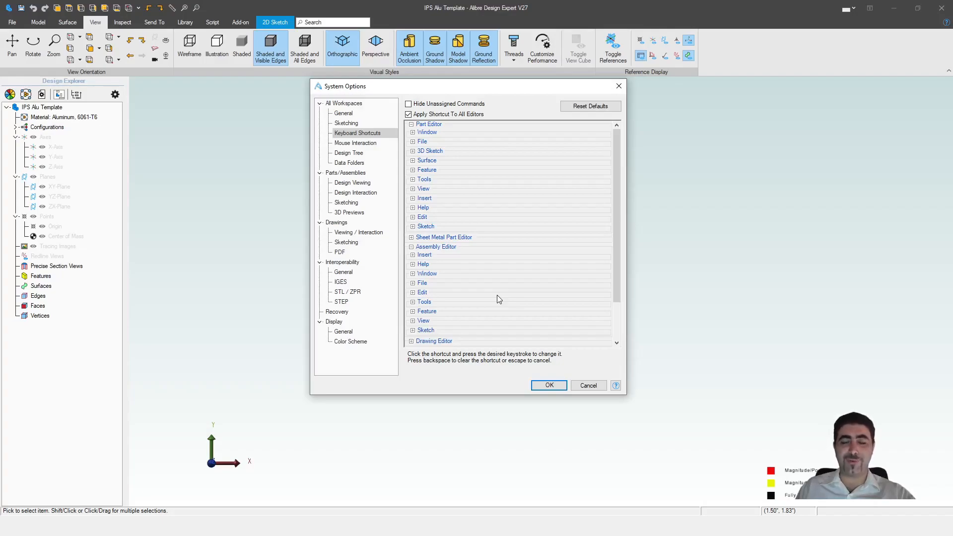
pyautogui.click(588, 386)
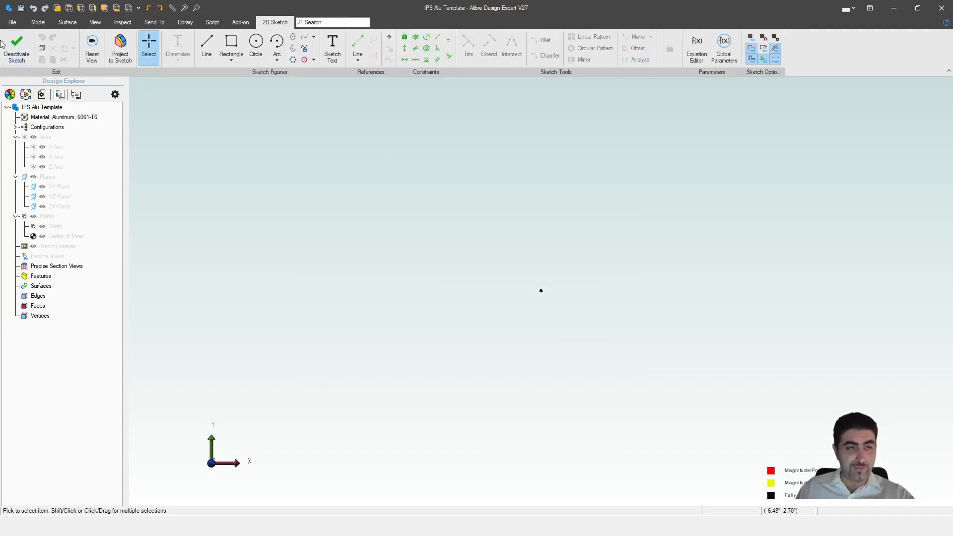
# Exit the active 2D sketch and try the sketch toggle by opening and closing a sketch on the YZ plane.
pyautogui.hotkey('ctrl', 'k')
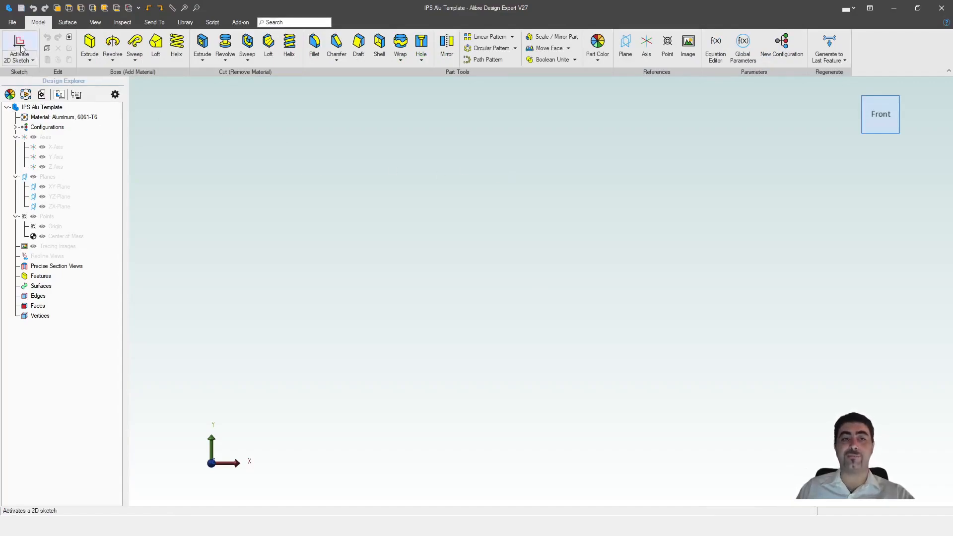
pyautogui.hotkey('ctrl', 'k')
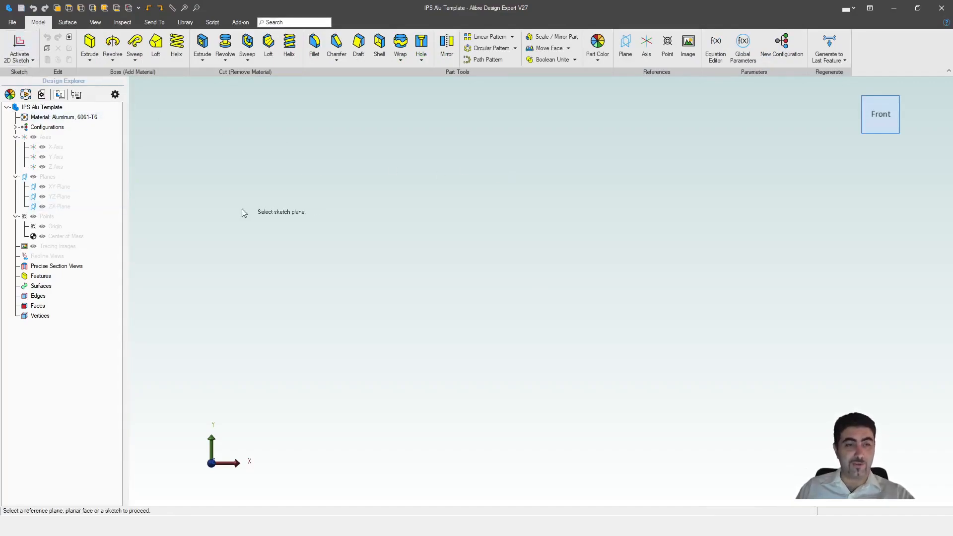
pyautogui.click(63, 196)
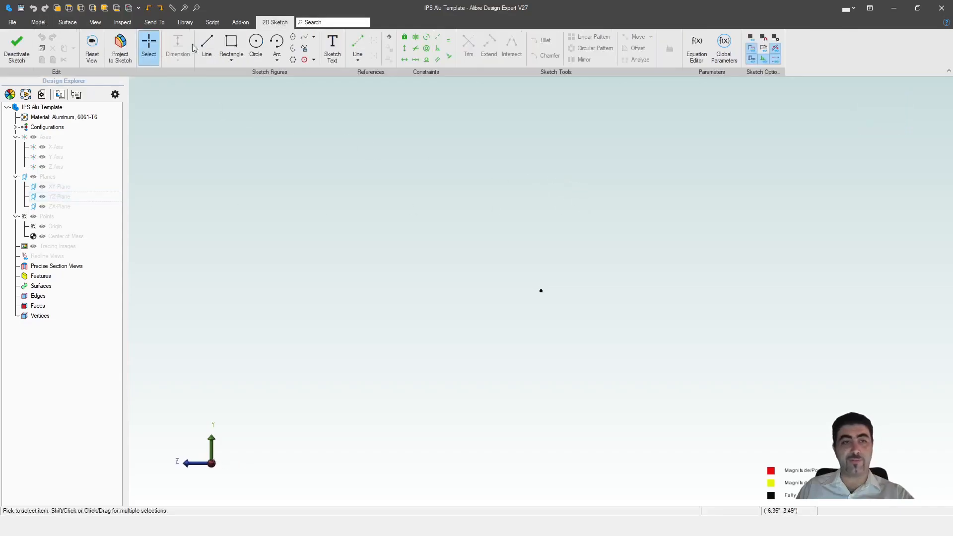
pyautogui.hotkey('ctrl', 'k')
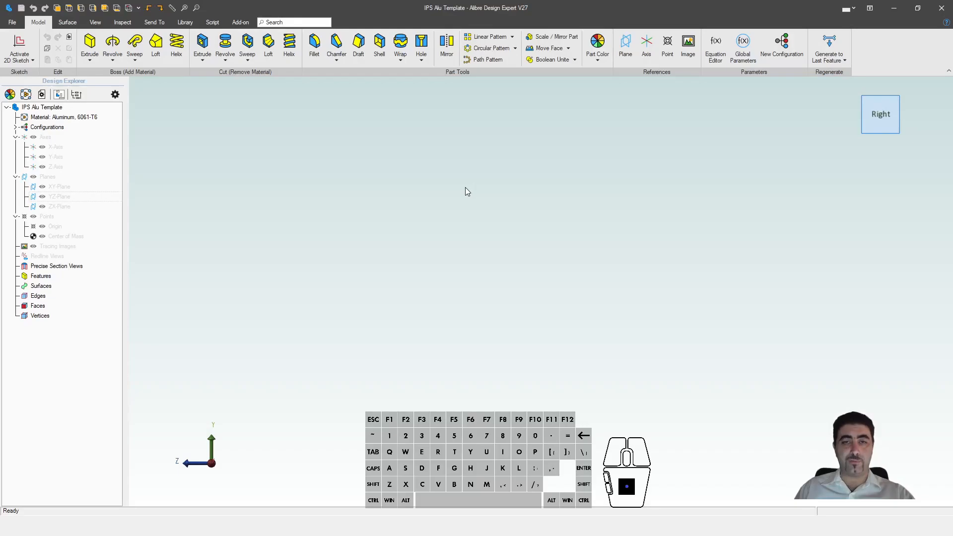
pyautogui.click(73, 20)
pyautogui.click(126, 21)
pyautogui.click(154, 22)
pyautogui.click(185, 22)
pyautogui.click(213, 22)
pyautogui.click(240, 22)
pyautogui.click(38, 22)
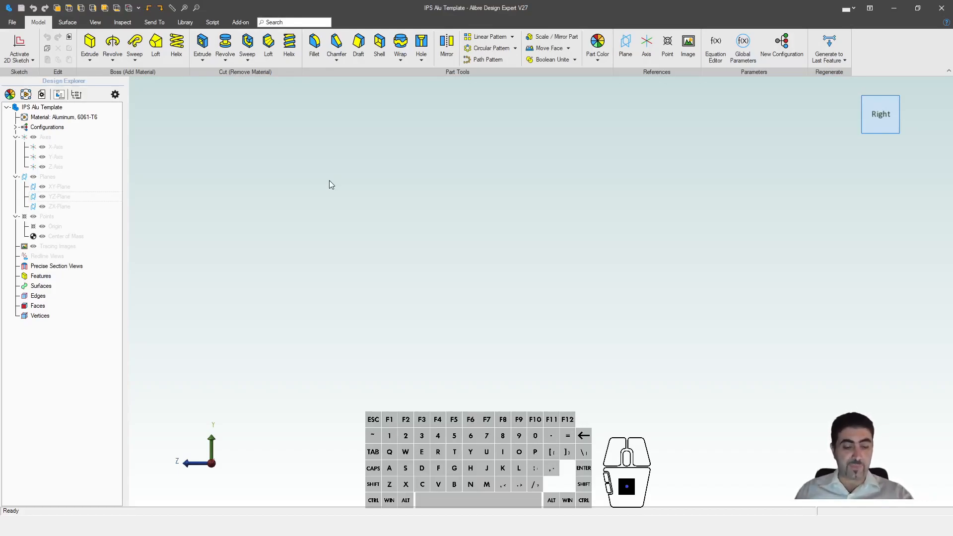
pyautogui.press('shift')
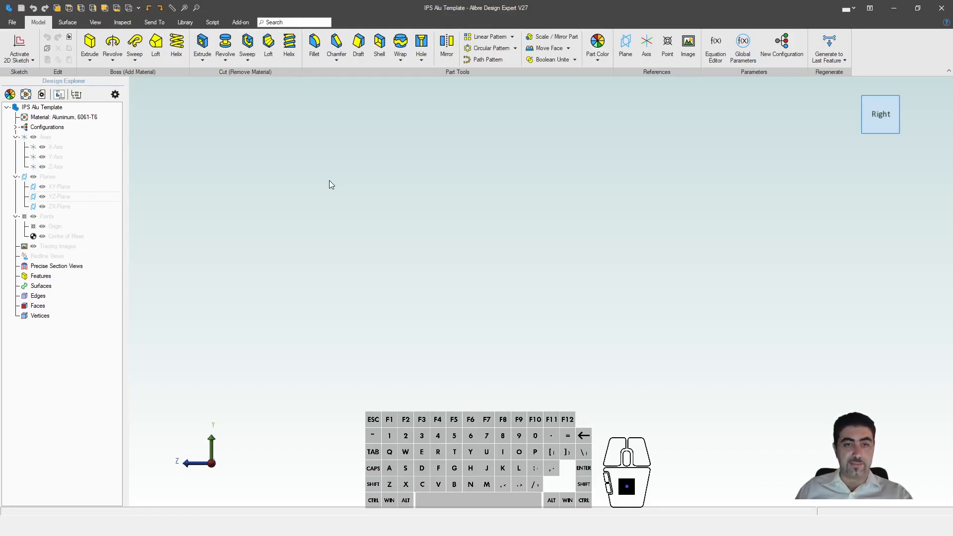
# Start a 2D sketch on the XY plane.
pyautogui.hotkey('ctrl', 'k')
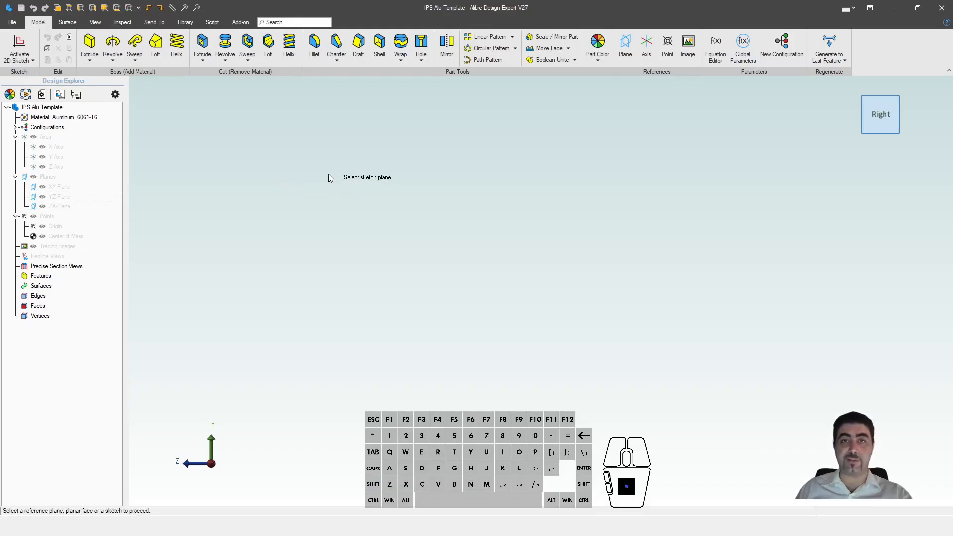
pyautogui.click(84, 186)
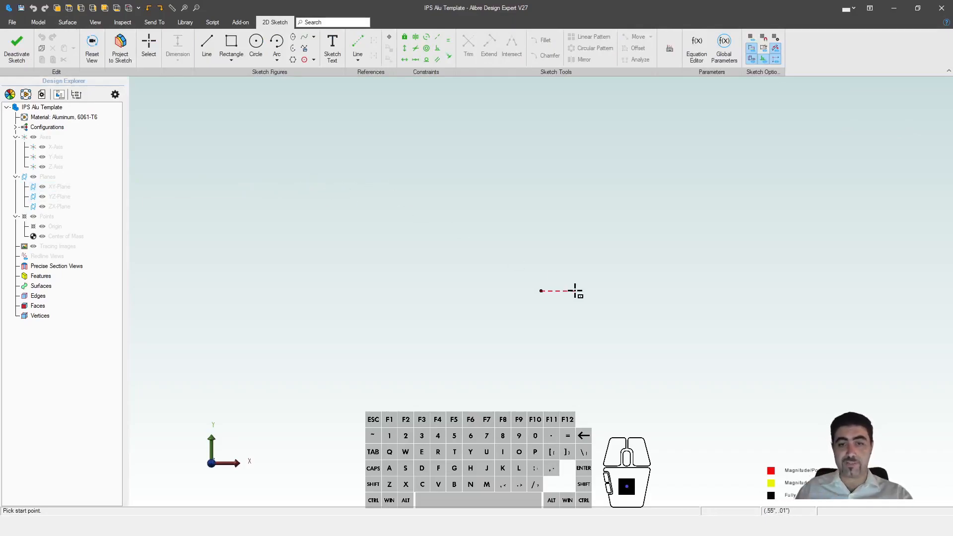
# Sketch a rectangle centred on the origin and dimension it 5 in wide and 4 in high.
pyautogui.click(540, 291)
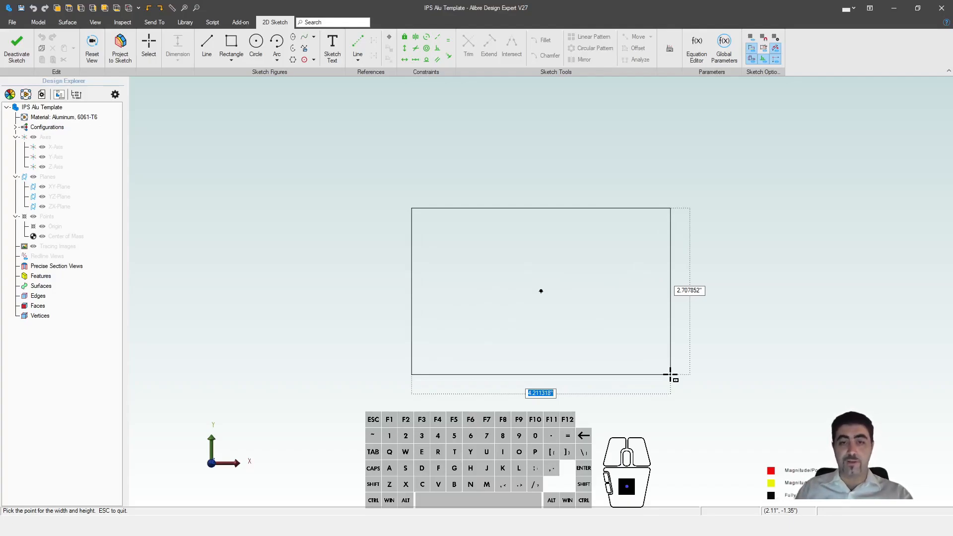
pyautogui.click(705, 381)
pyautogui.press('d')
pyautogui.click(535, 380)
pyautogui.click(535, 397)
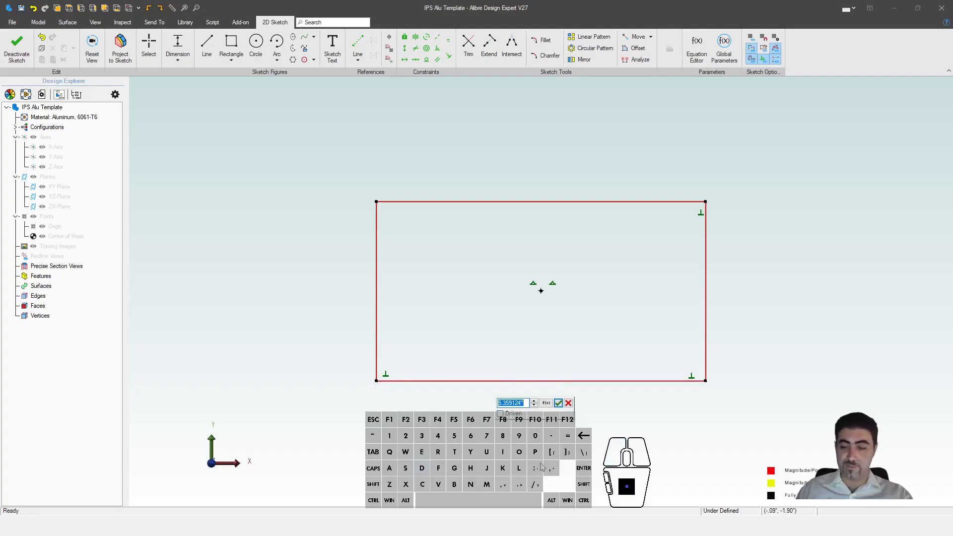
pyautogui.write('5')
pyautogui.press('Return')
pyautogui.click(689, 273)
pyautogui.click(750, 271)
pyautogui.write('4')
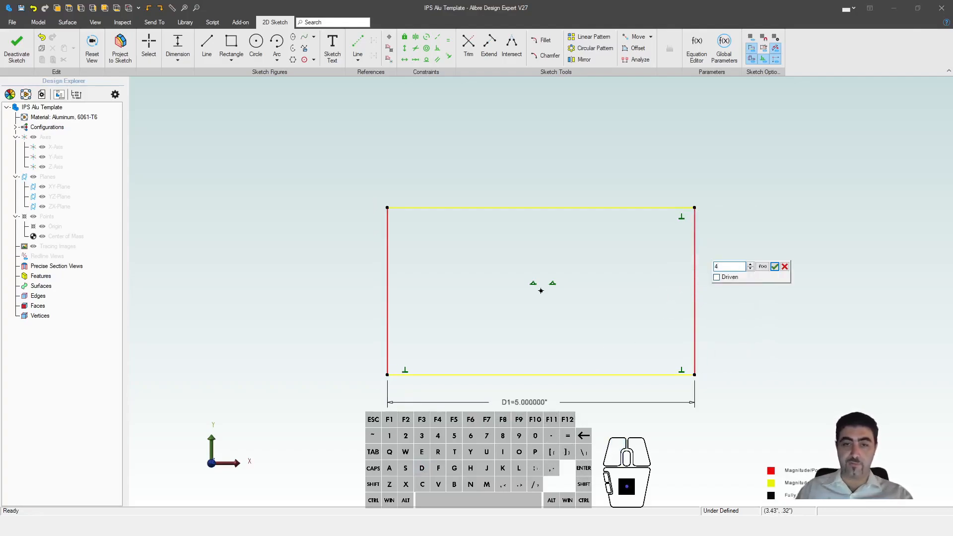
pyautogui.press('Return')
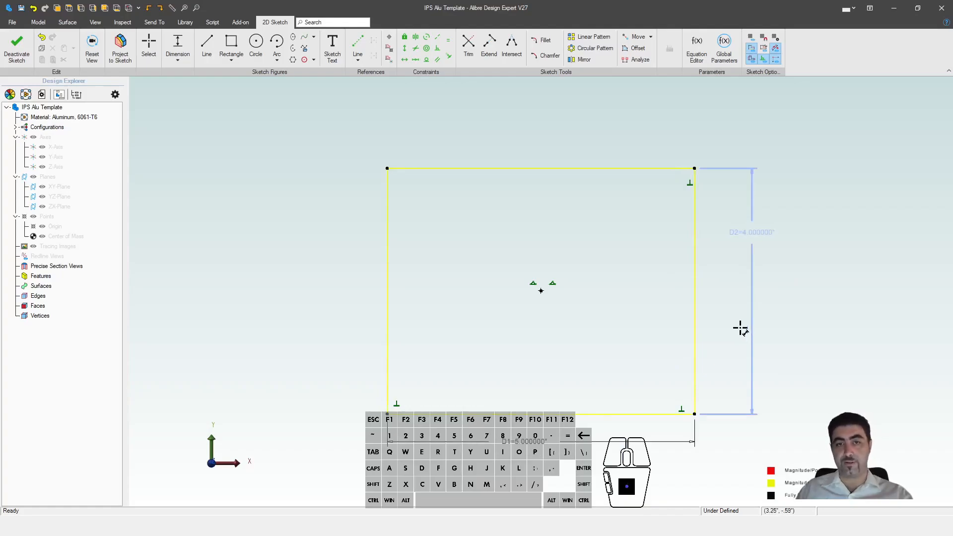
pyautogui.press('Escape')
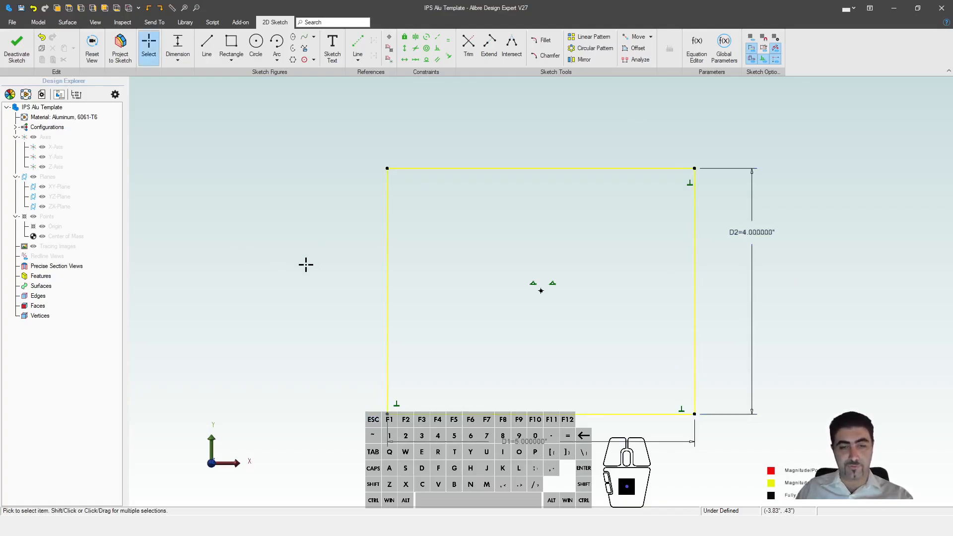
# Apply a vertical constraint to the rectangle's left edge.
pyautogui.hotkey('shift', 'v')
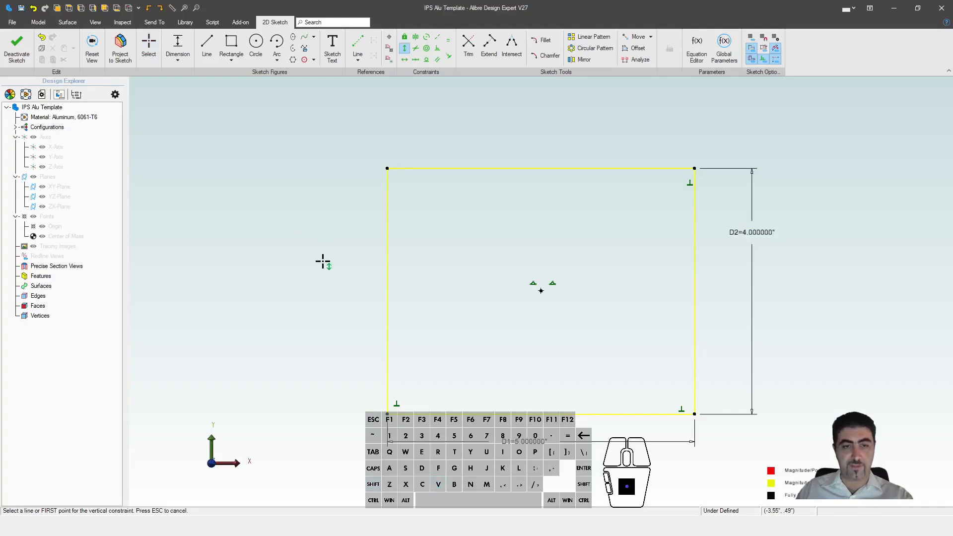
pyautogui.click(377, 285)
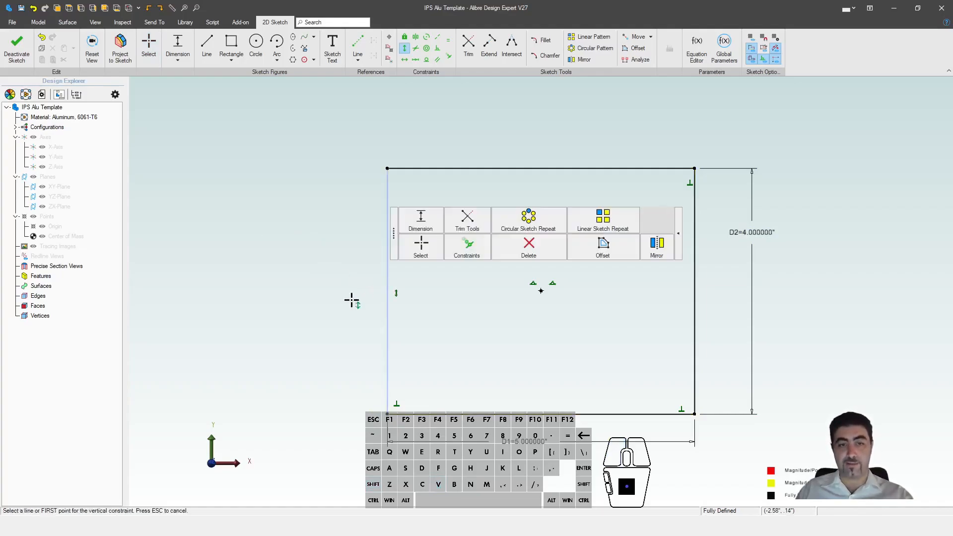
pyautogui.press('Escape')
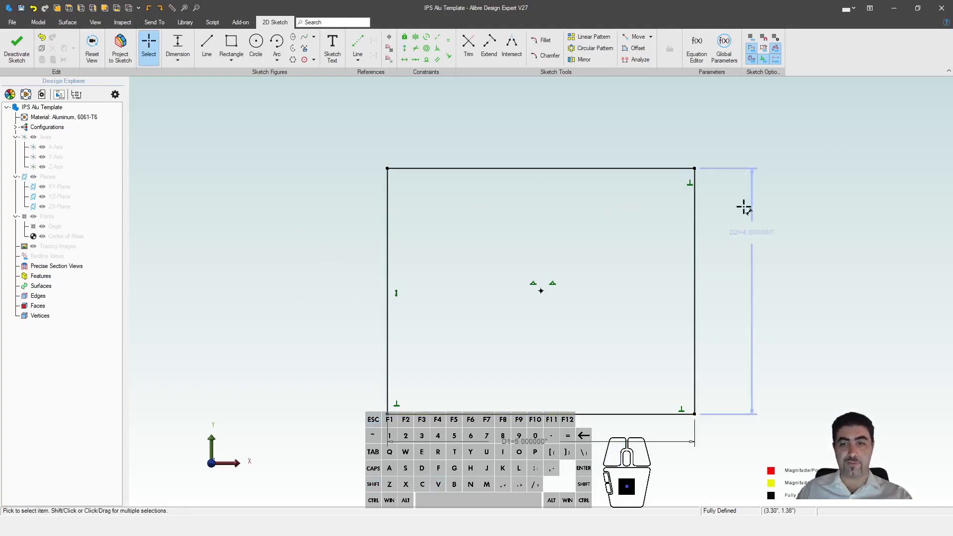
# Delete the whole rectangle together with its dimensions.
pyautogui.moveTo(221, 106); pyautogui.dragTo(769, 474)
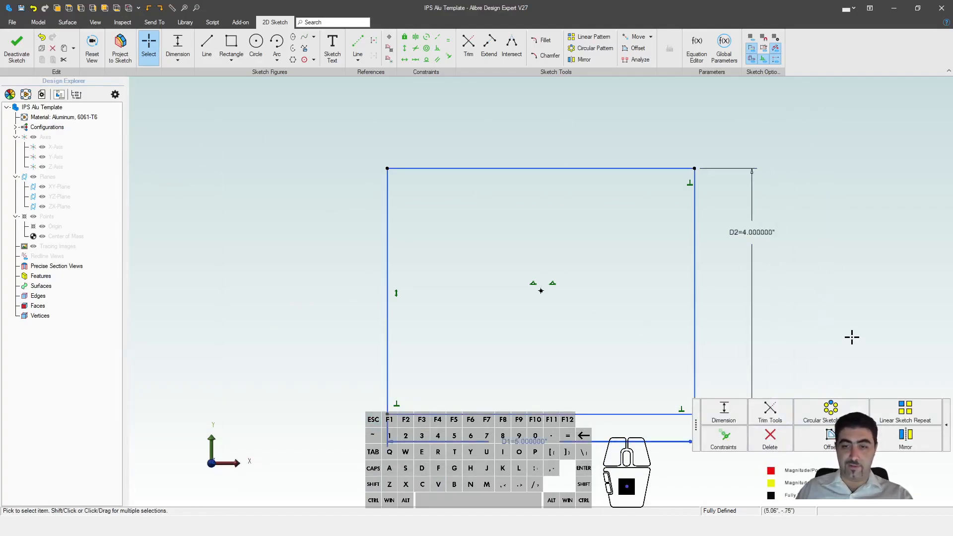
pyautogui.press('Delete')
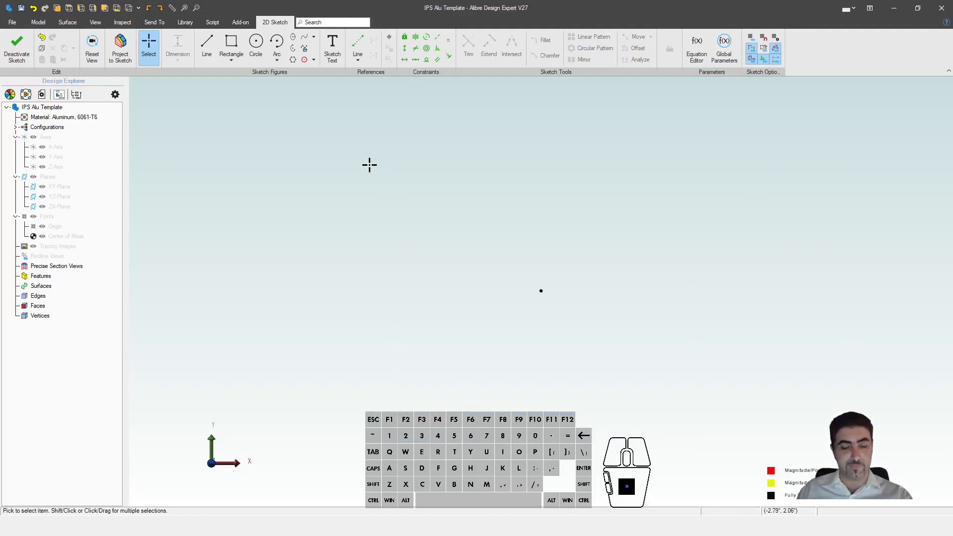
# Sketch a rectangle centred on the origin, entering a width of 5 in and a height of 4 in while drawing.
pyautogui.press('r')
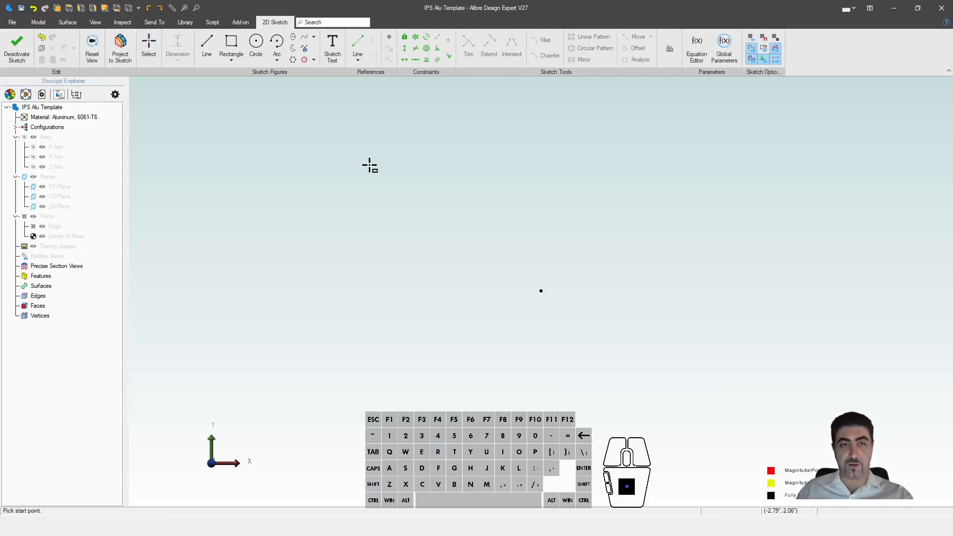
pyautogui.click(541, 291)
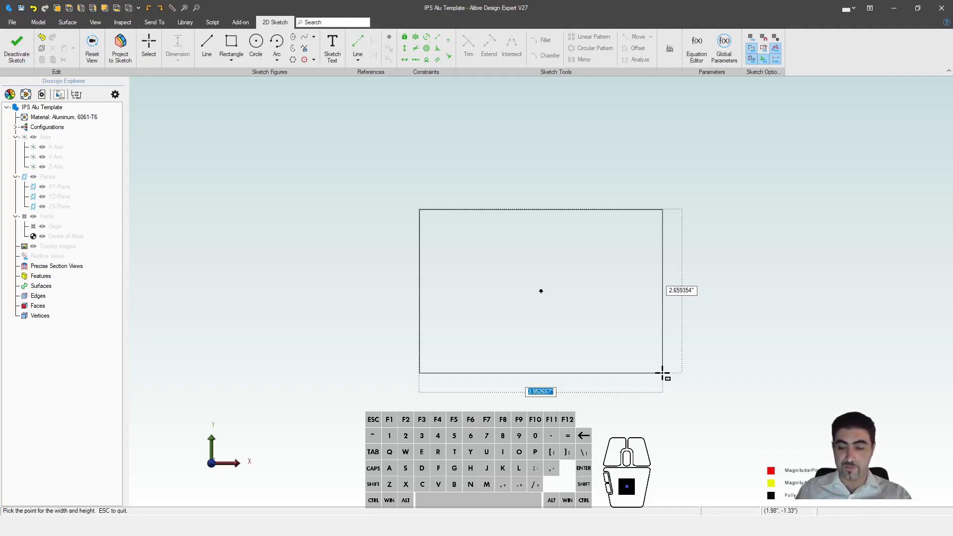
pyautogui.write('5')
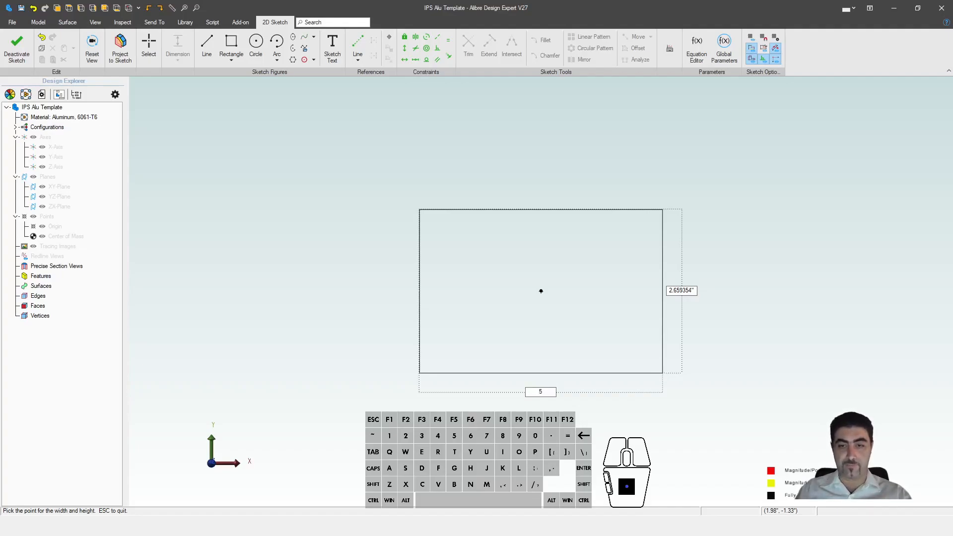
pyautogui.press('Tab')
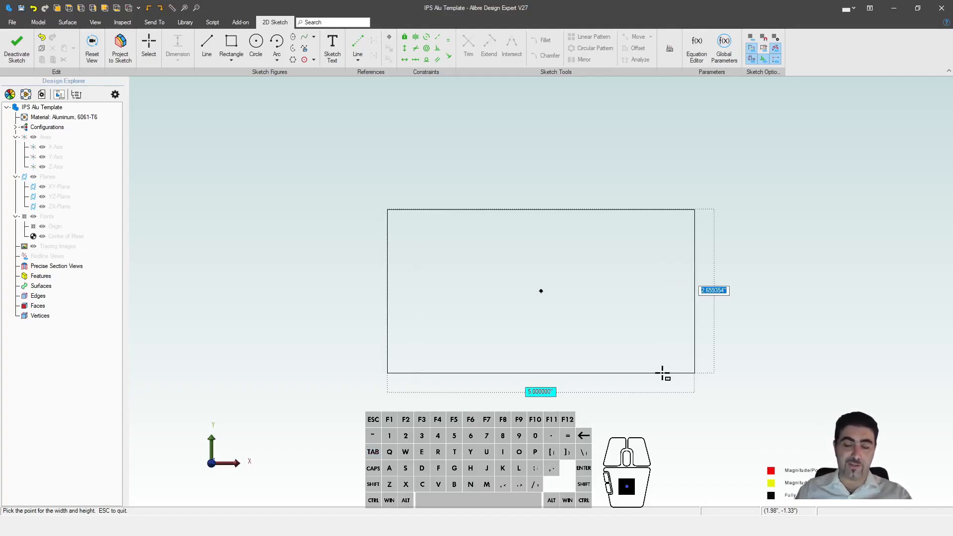
pyautogui.write('4')
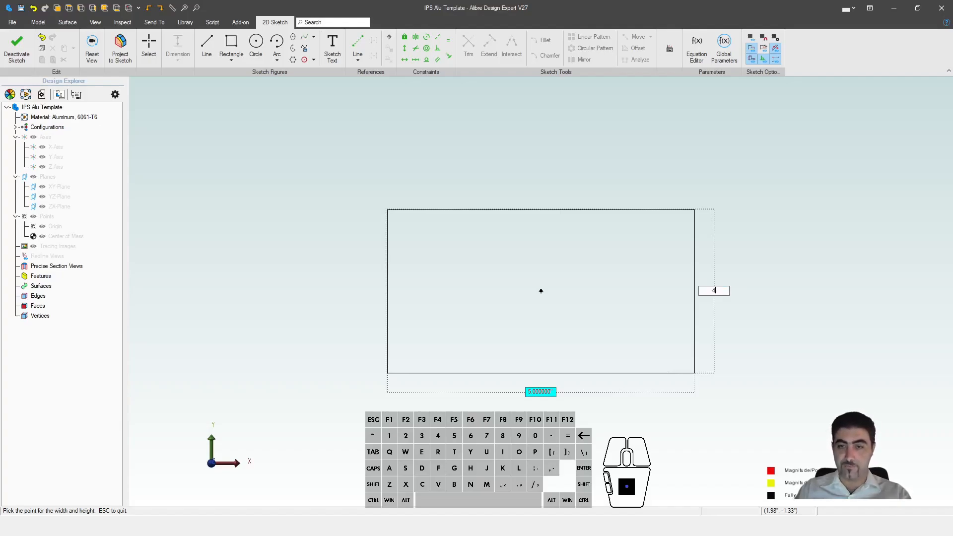
pyautogui.press('Return')
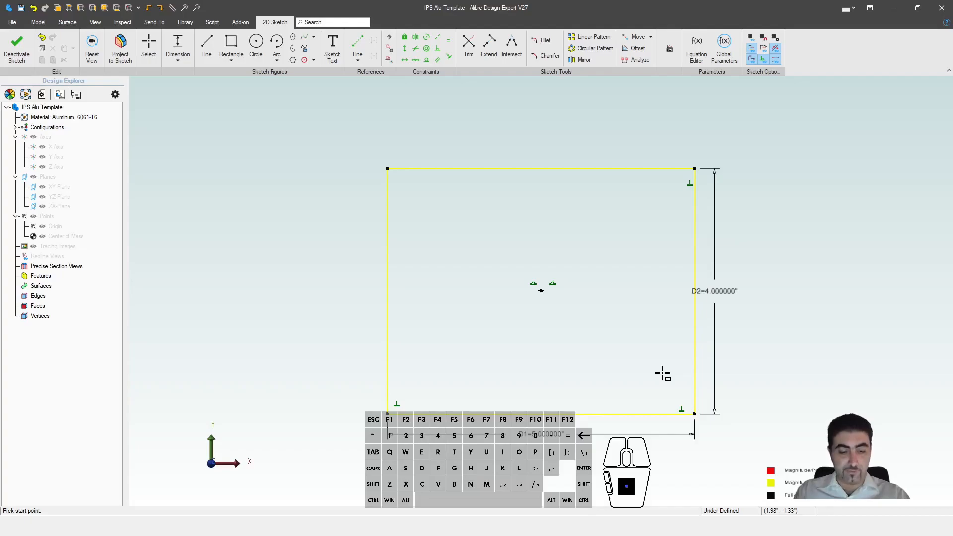
# Extrude the 5 × 4 in rectangle sketch to a depth of 0.25 in.
pyautogui.press('e')
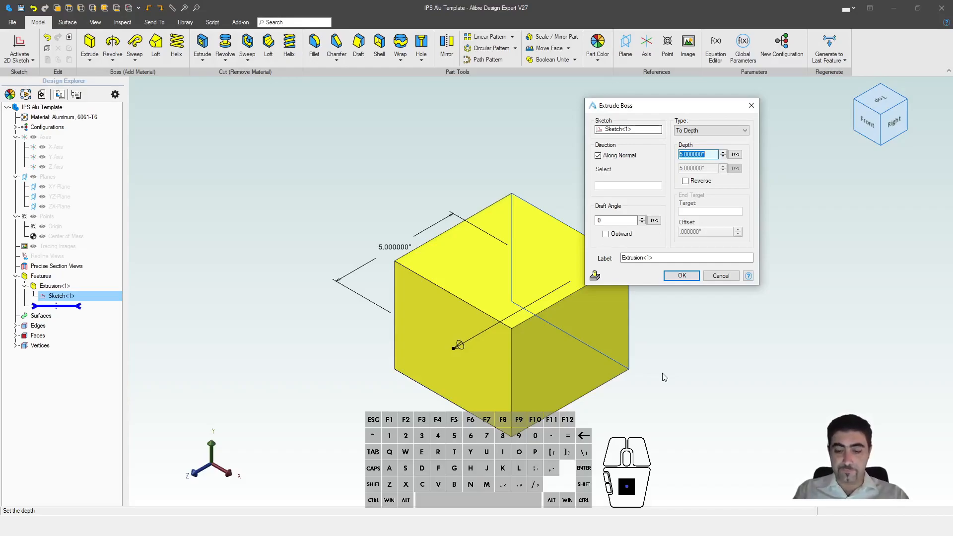
pyautogui.write('.25')
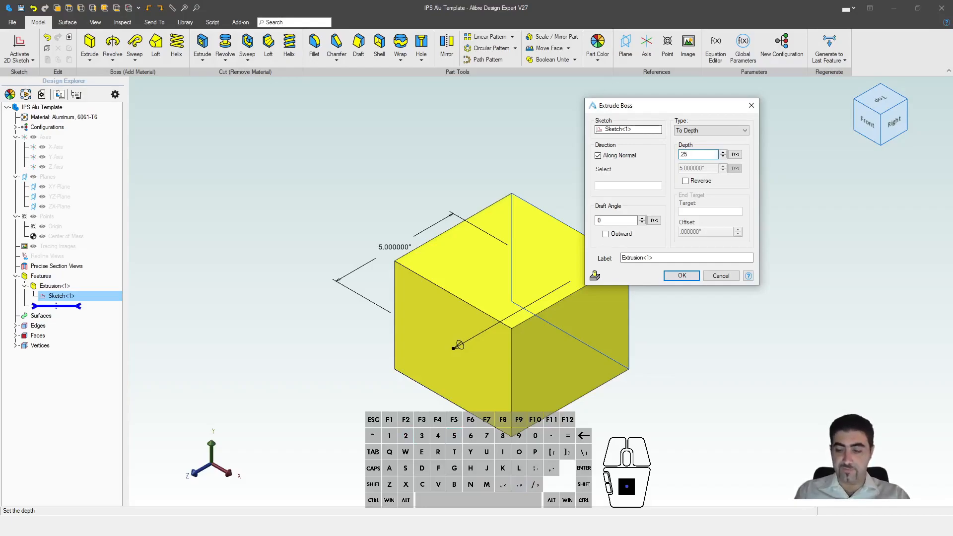
pyautogui.press('Return')
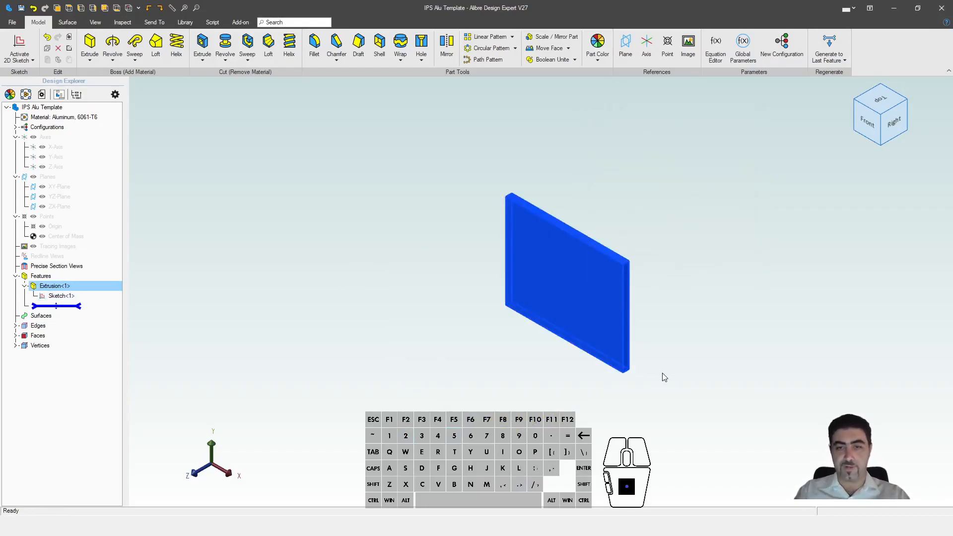
pyautogui.click(662, 373)
pyautogui.moveTo(656, 372); pyautogui.dragTo(564, 330, button='middle')
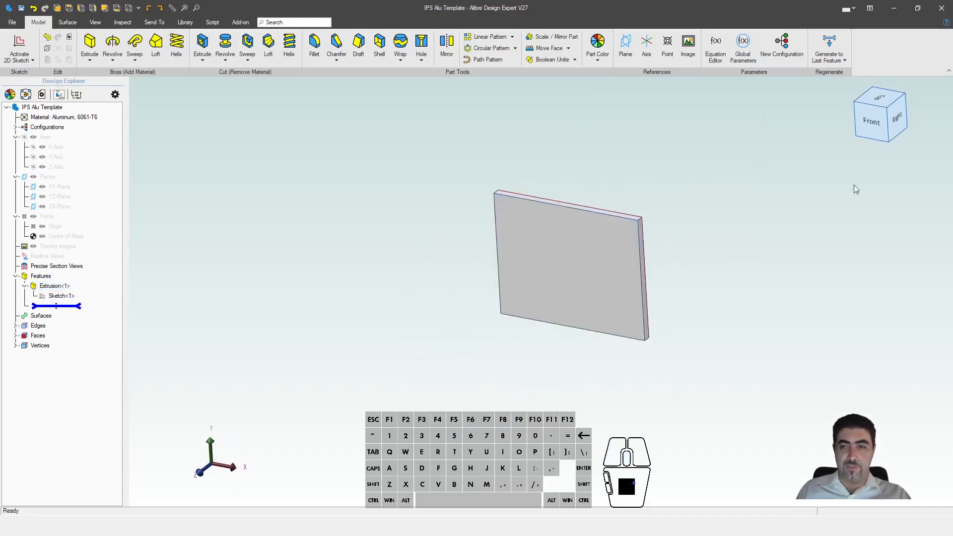
pyautogui.click(887, 123)
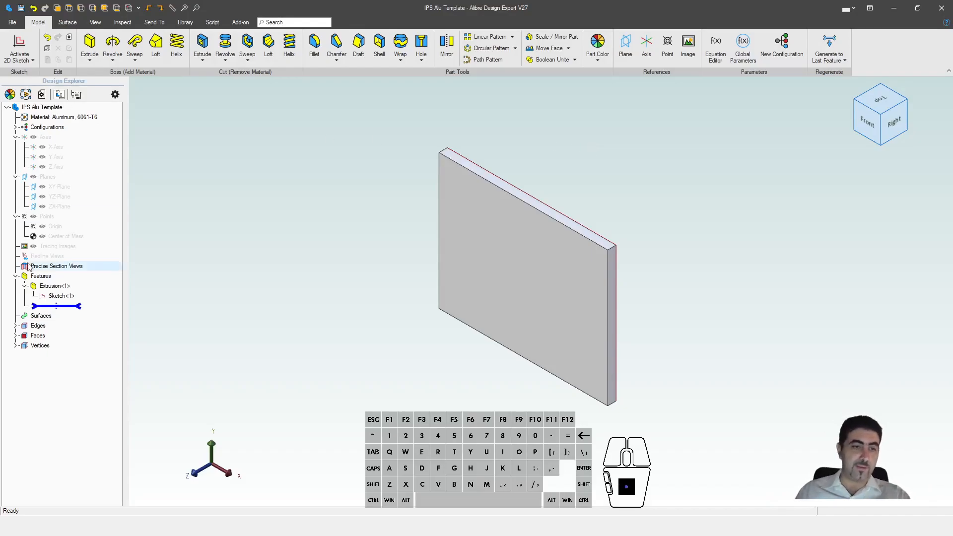
# Delete the extrusion and its rectangle sketch from the part.
pyautogui.click(37, 286)
pyautogui.press('Delete')
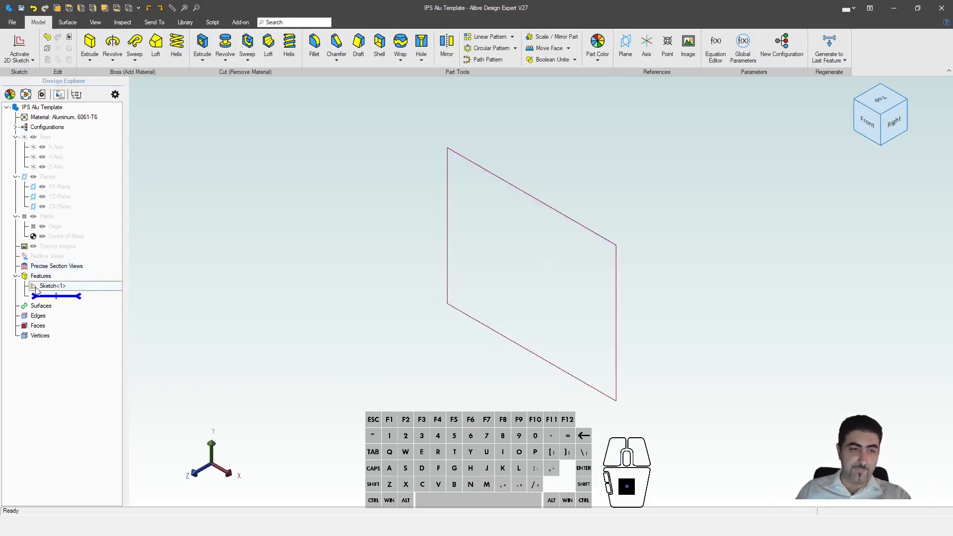
pyautogui.press('Delete')
pyautogui.press('Escape')
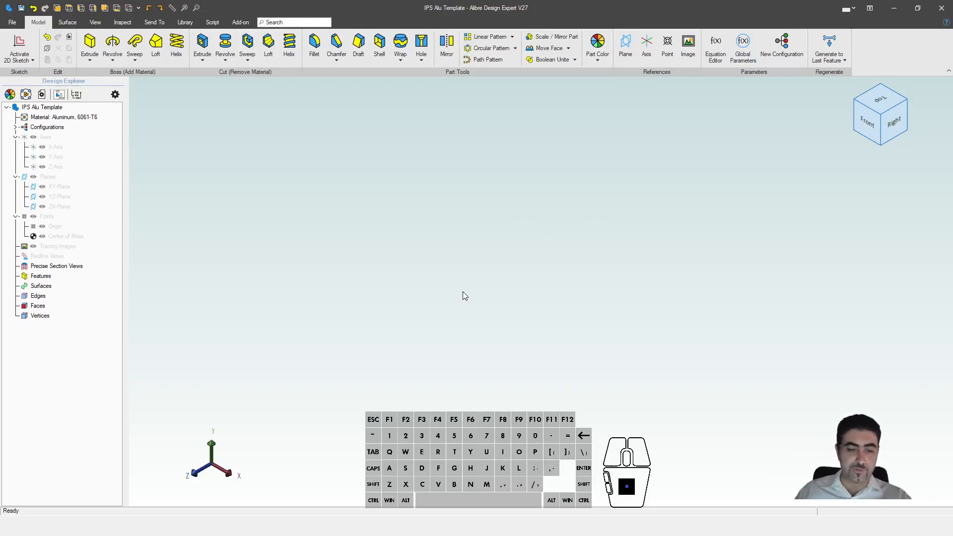
# Sketch a rectangle centred on the origin of the XY-Plane, 5 in wide and 4 in high.
pyautogui.press('r')
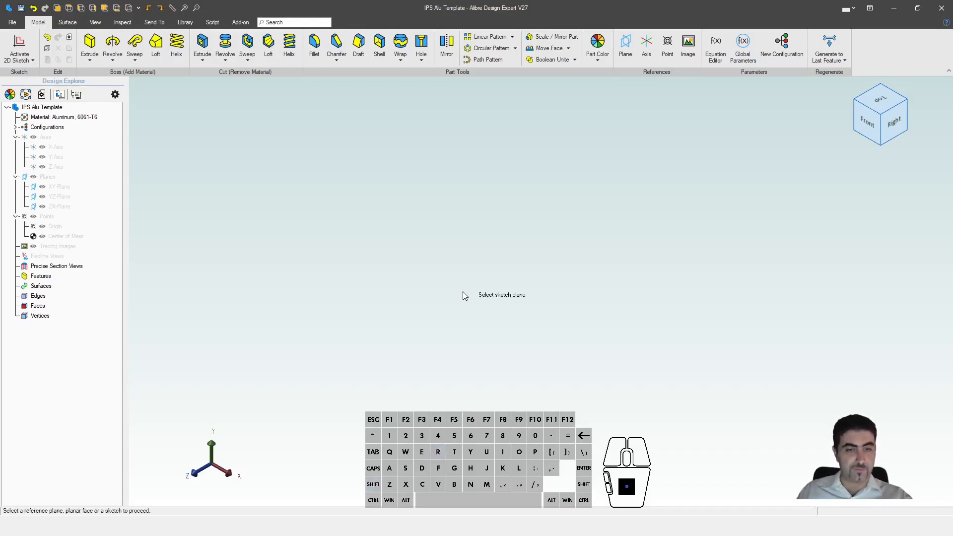
pyautogui.click(75, 188)
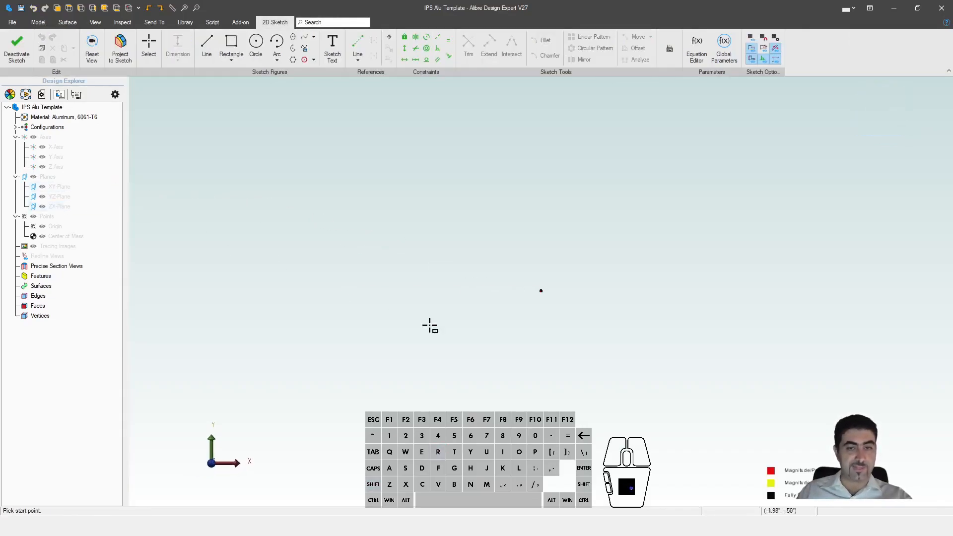
pyautogui.click(540, 291)
pyautogui.write('5')
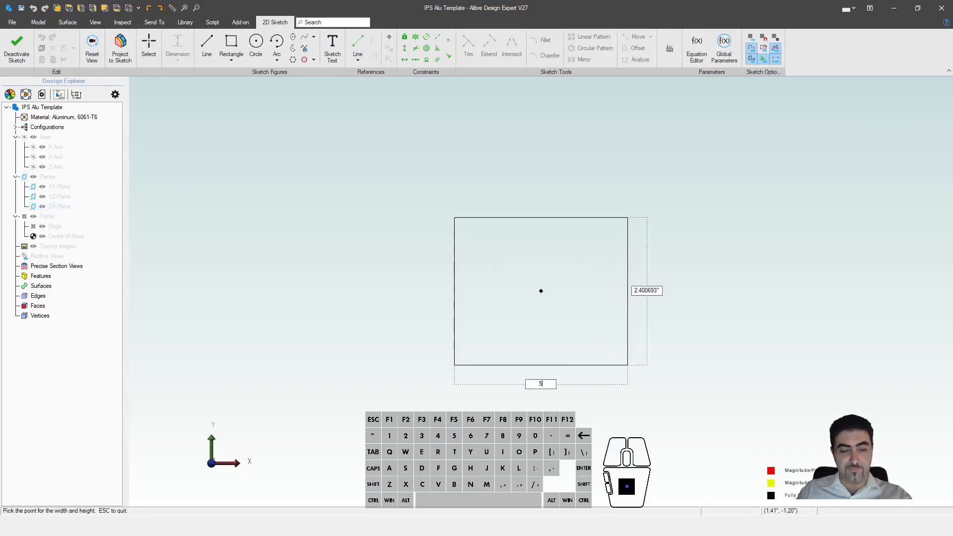
pyautogui.write('4')
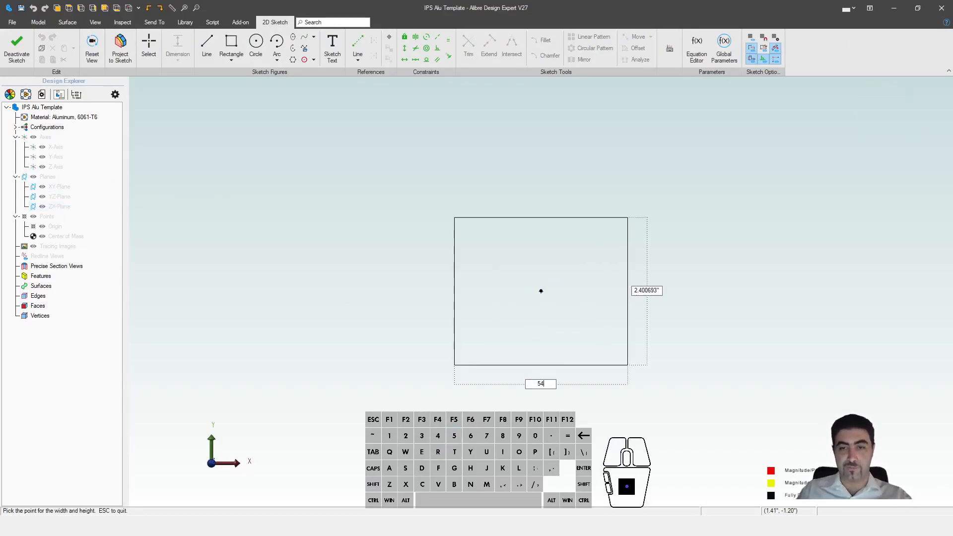
pyautogui.press('BackSpace')
pyautogui.press('Tab')
pyautogui.write('4')
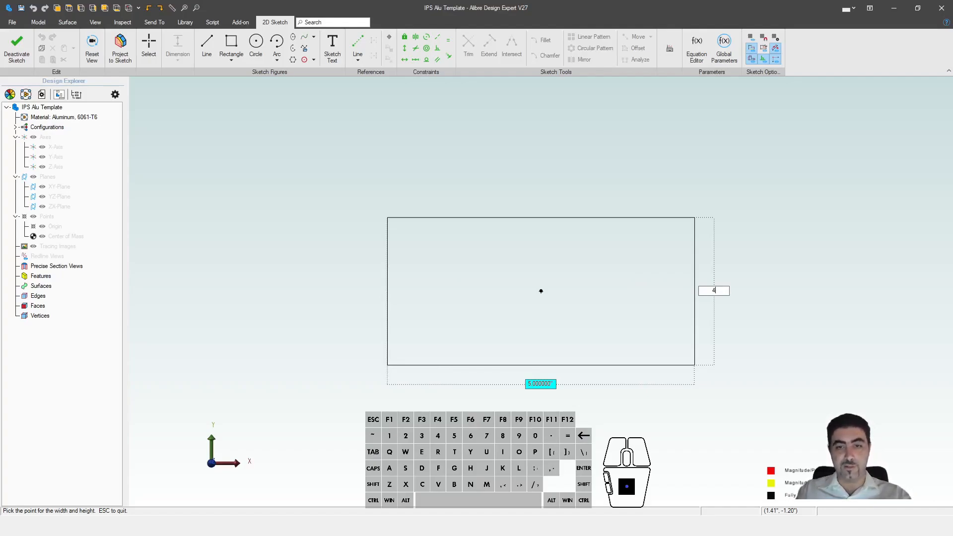
pyautogui.press('Return')
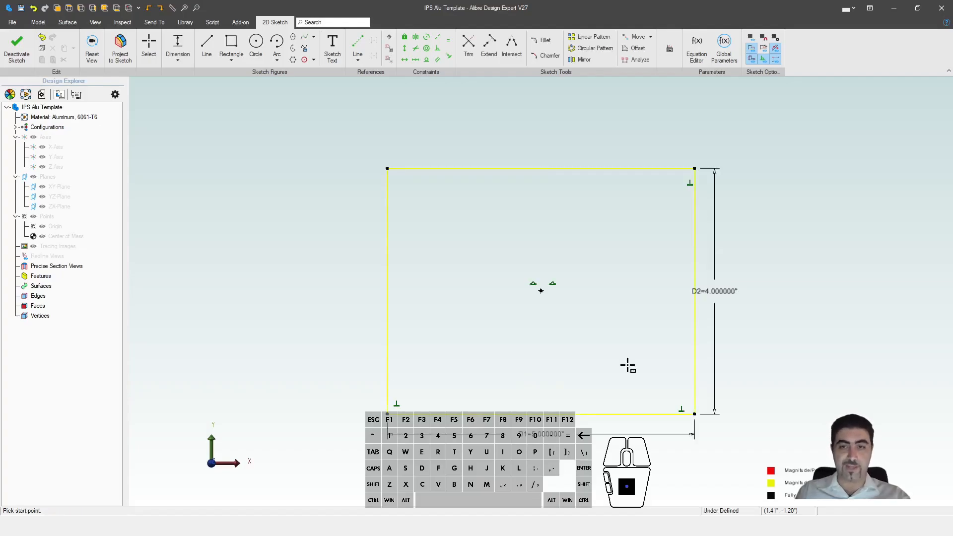
# Extrude the rectangle on the XY-Plane 0.25 in to form a plate.
pyautogui.write('e')
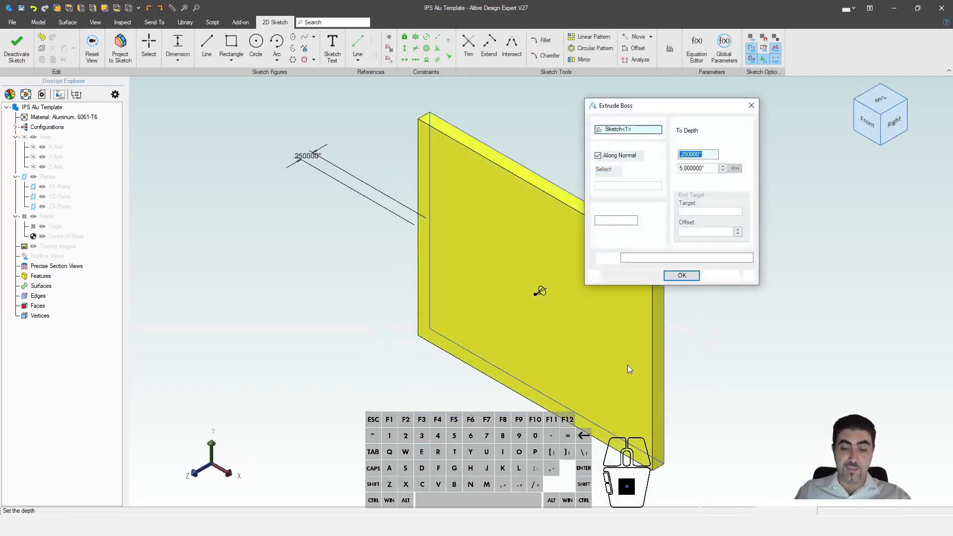
pyautogui.write('.25')
pyautogui.press('Return')
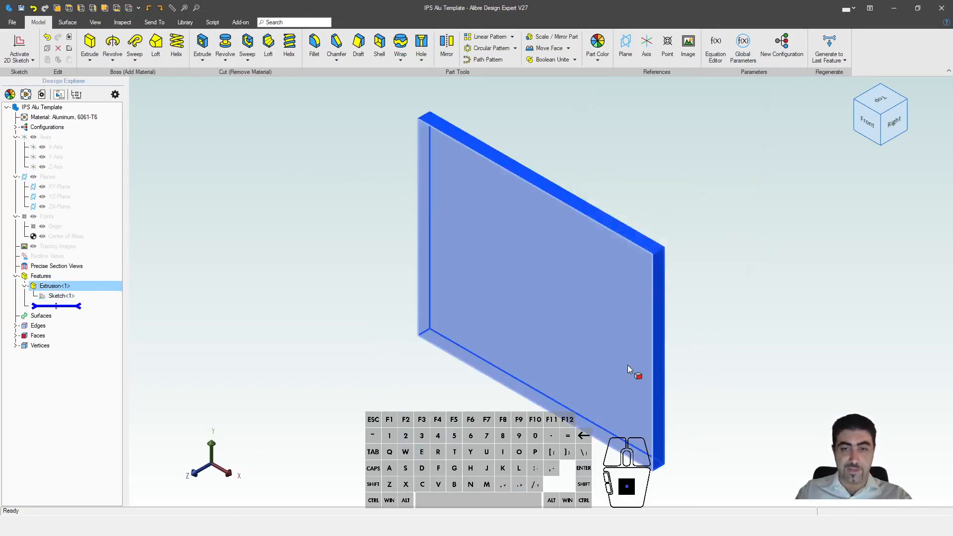
# Sketch a rectangle 3 in wide and 2 in high on the plate's front face.
pyautogui.press('s')
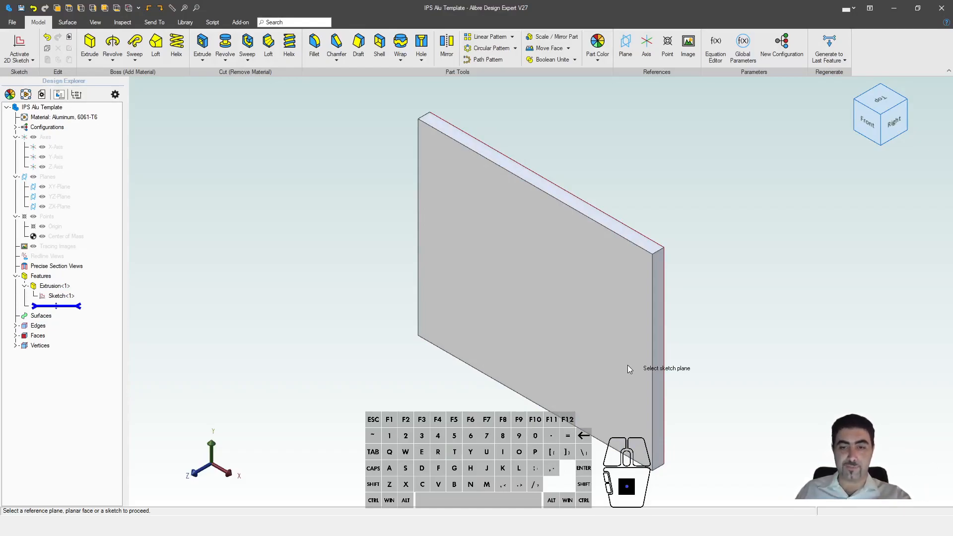
pyautogui.click(627, 365)
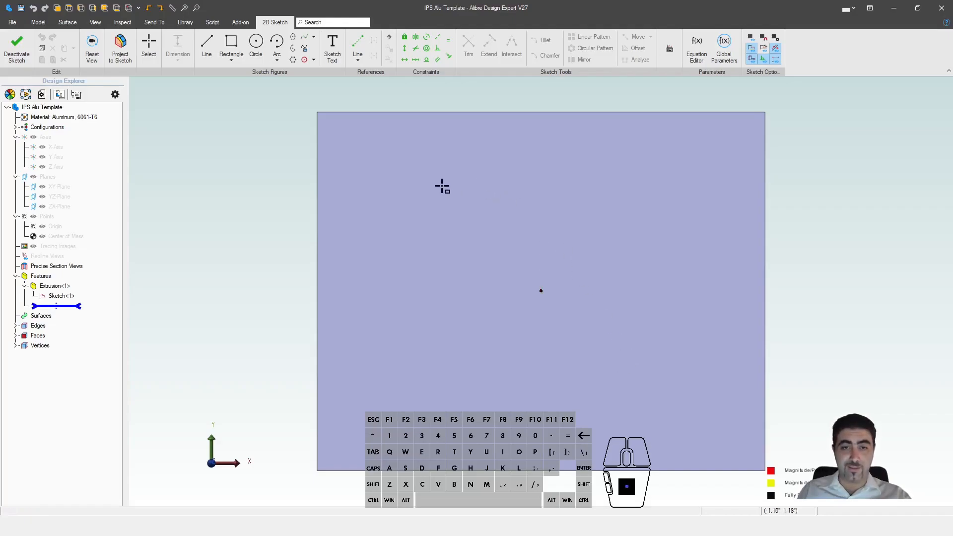
pyautogui.click(426, 201)
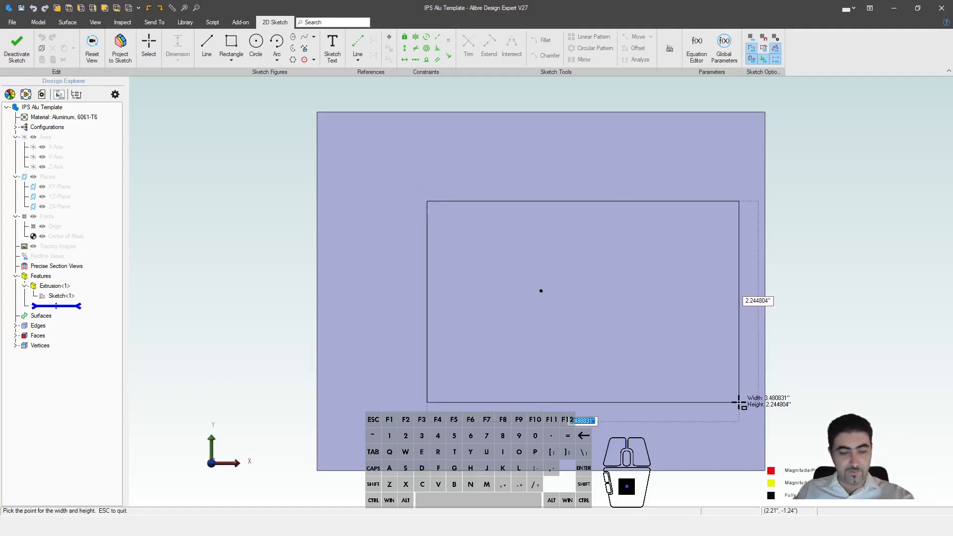
pyautogui.write('3')
pyautogui.press('Tab')
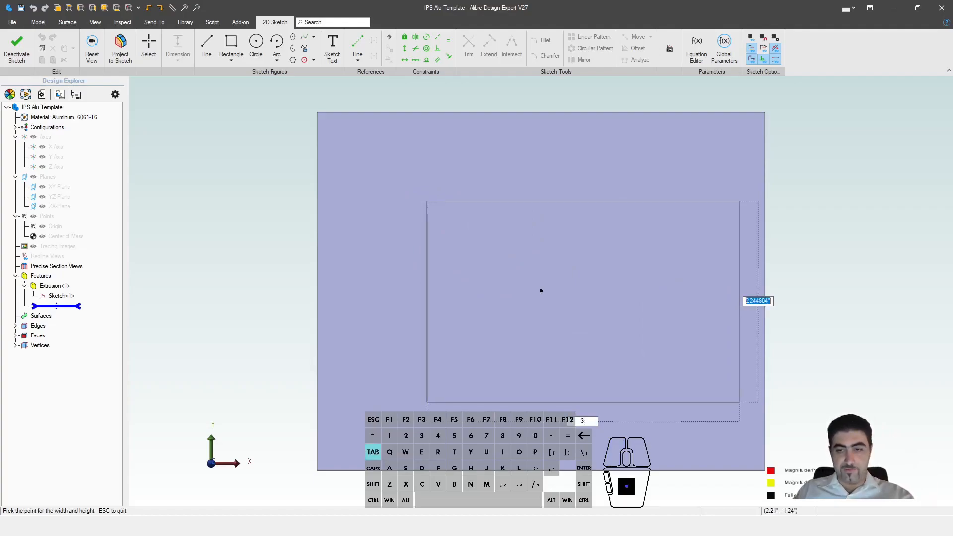
pyautogui.write('2')
pyautogui.press('Return')
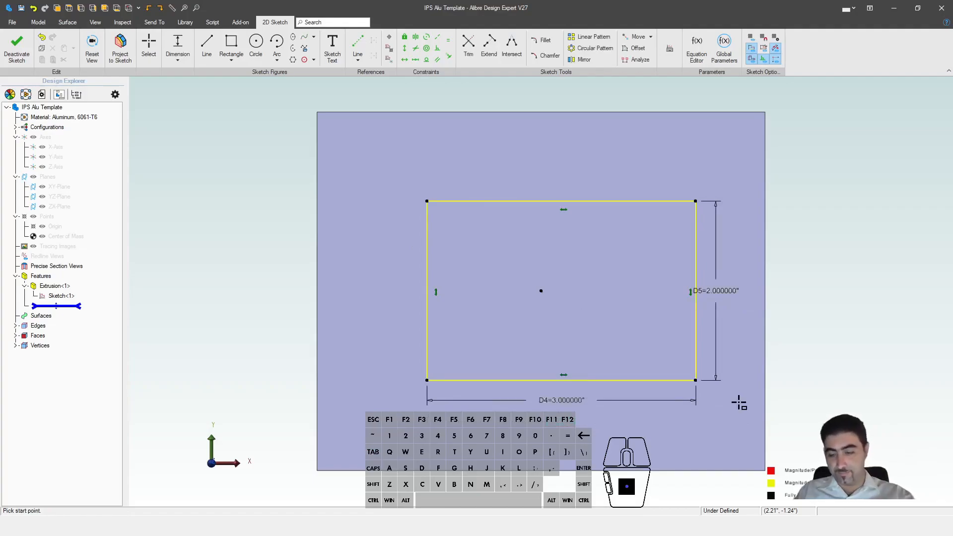
# Apply a midline constraint between the origin and the lower edge of the 3 × 2 in rectangle.
pyautogui.press('m')
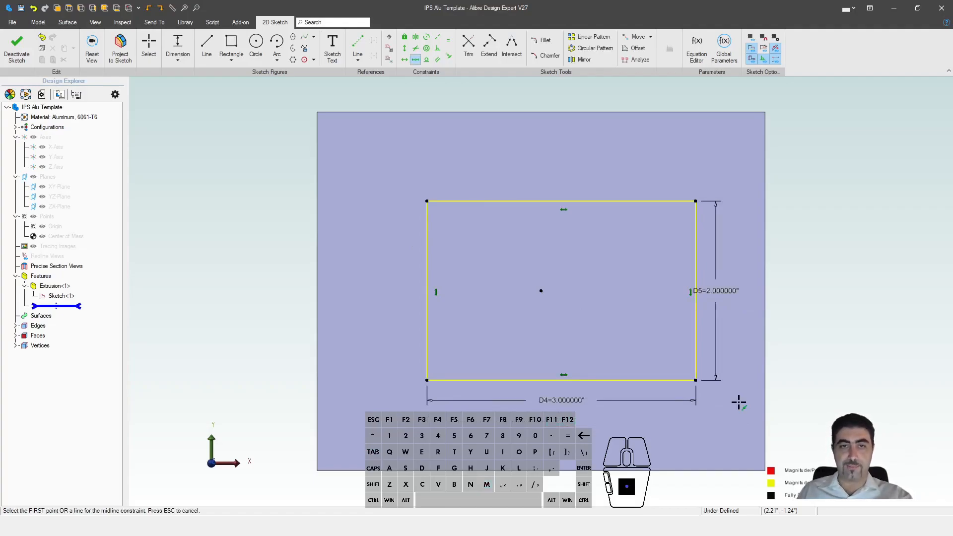
pyautogui.click(541, 290)
pyautogui.click(553, 376)
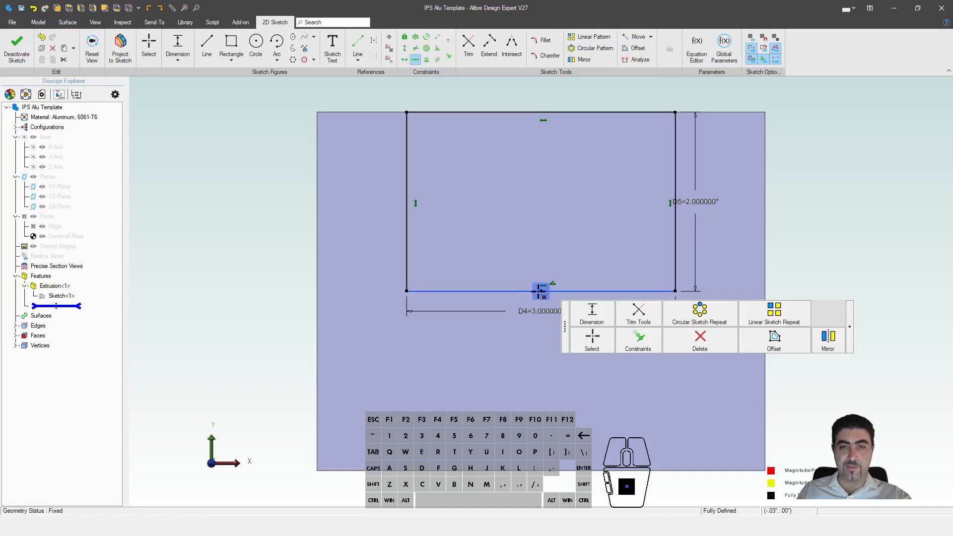
pyautogui.click(498, 292)
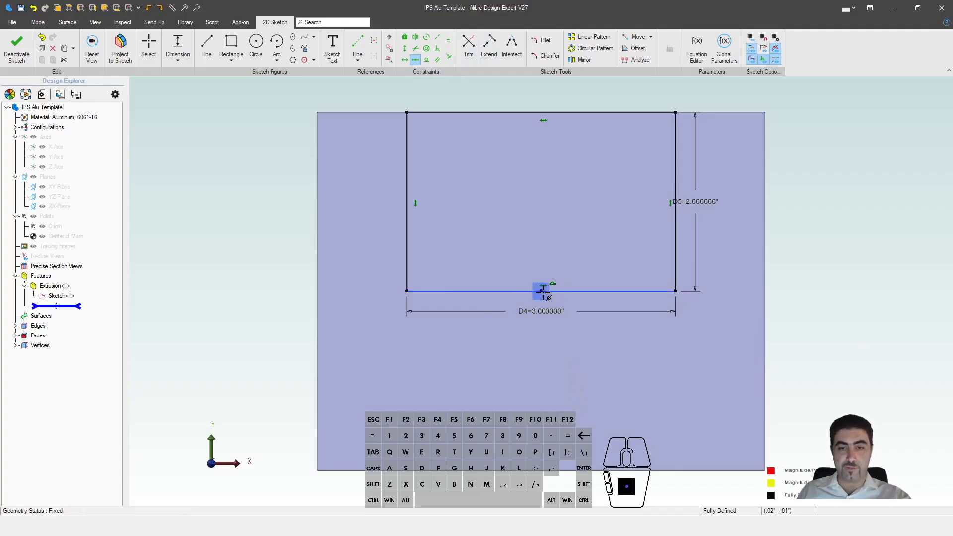
# Extrude the 3 × 2 in rectangle 1 in outward from the plate as a block.
pyautogui.write('e')
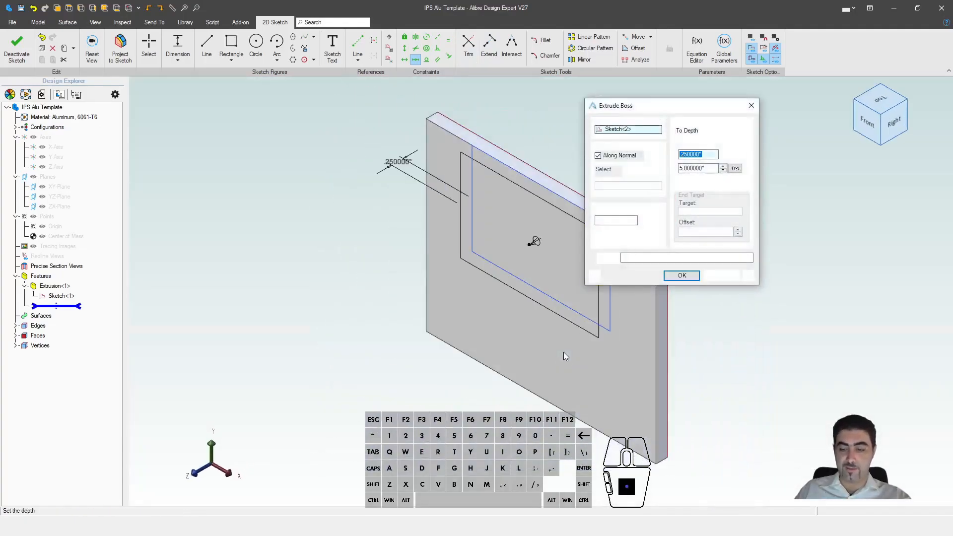
pyautogui.write('1')
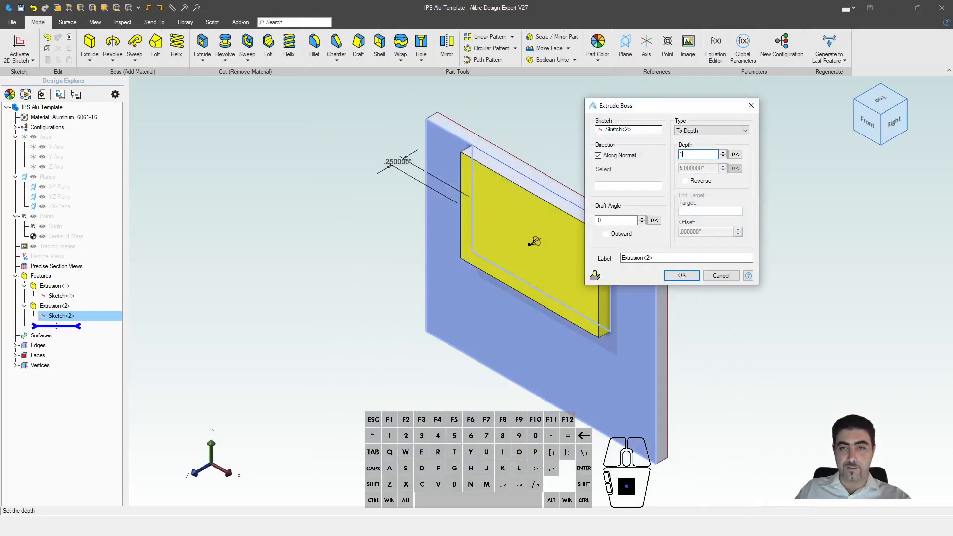
pyautogui.press('Return')
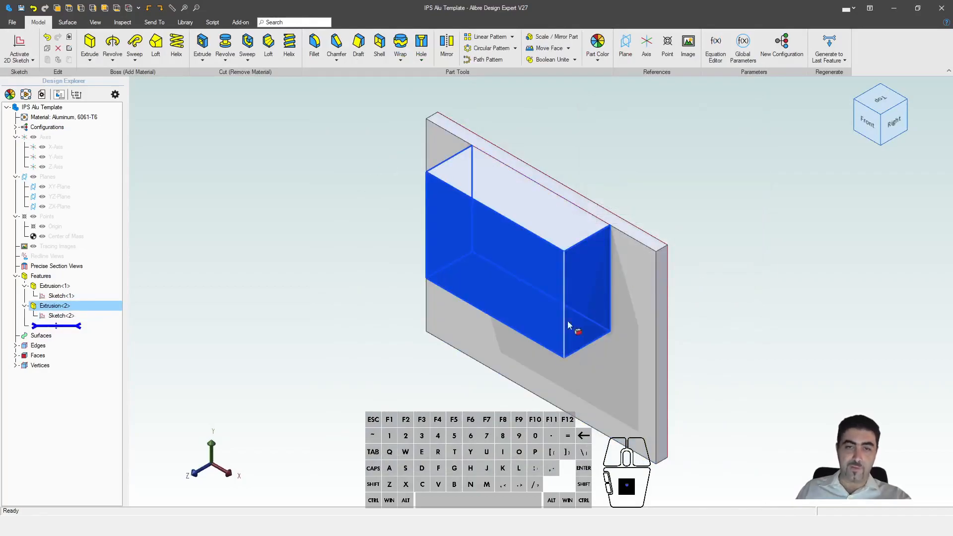
pyautogui.click(660, 152)
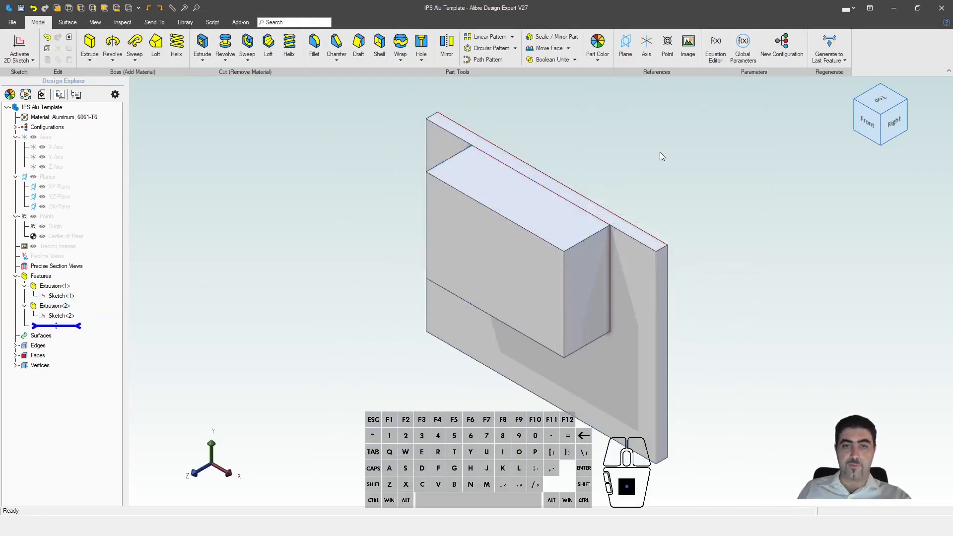
# Measure the distance between the block's front face and the plate's back face, and check the block's front face area.
pyautogui.click(552, 267)
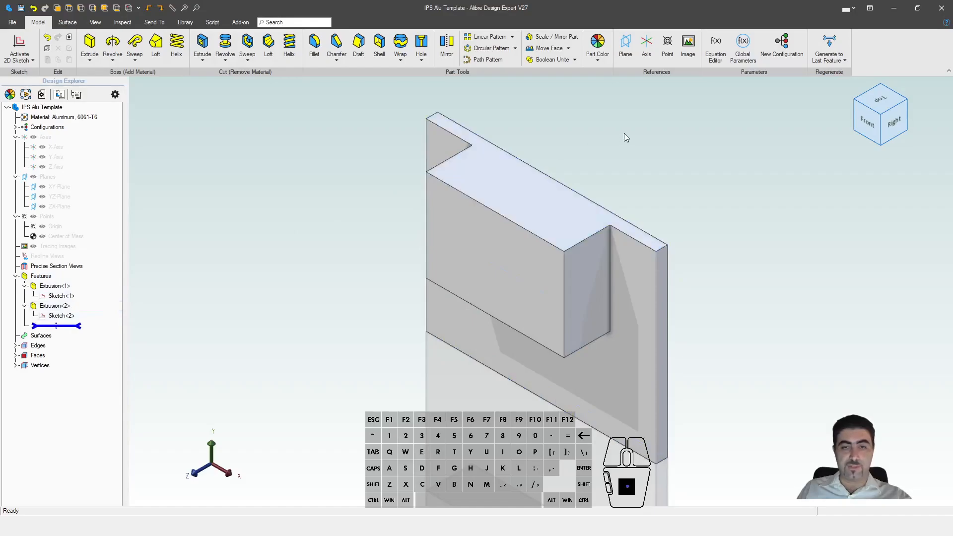
pyautogui.click(465, 219)
pyautogui.moveTo(465, 220); pyautogui.dragTo(484, 234, button='middle')
pyautogui.keyDown('shift'); pyautogui.click(596, 256); pyautogui.keyUp('shift')
pyautogui.moveTo(406, 219); pyautogui.dragTo(453, 214, button='middle')
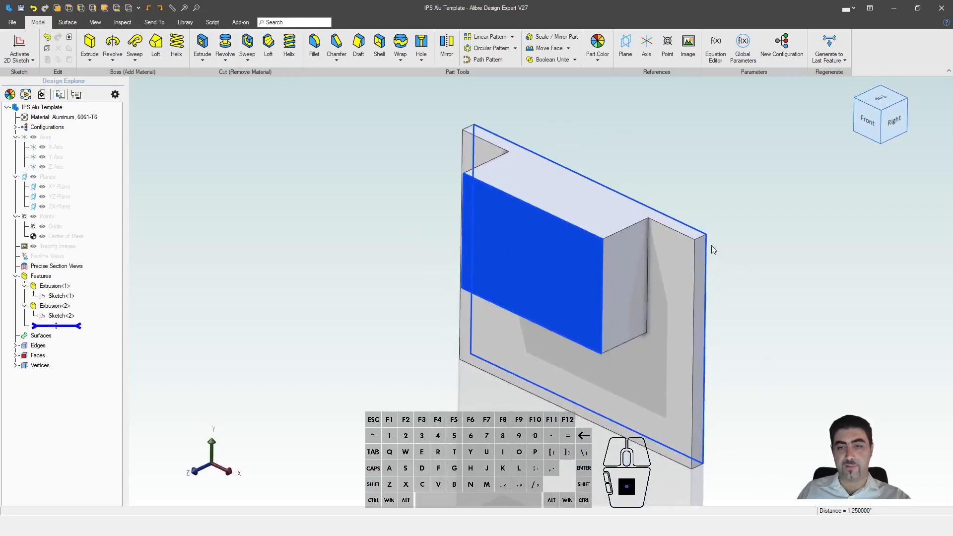
pyautogui.click(754, 269)
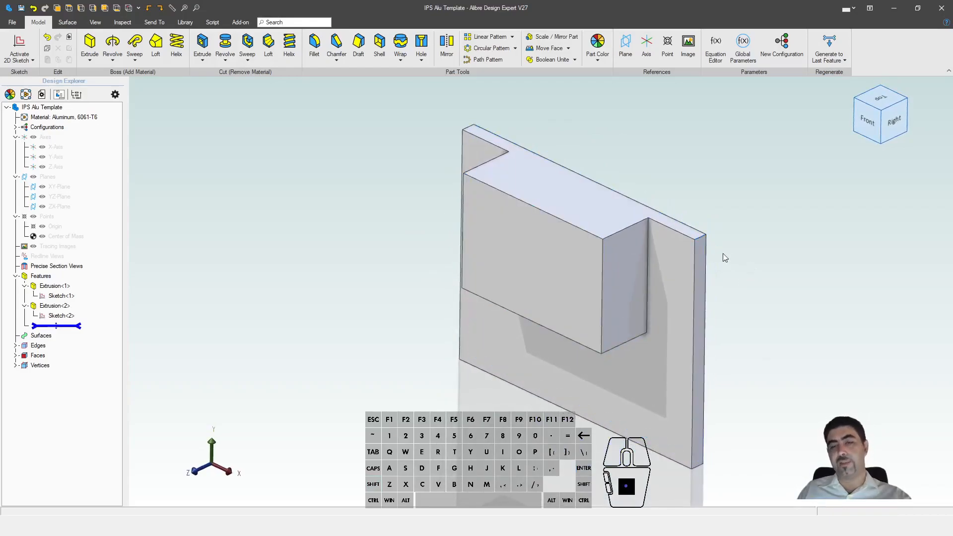
pyautogui.click(562, 265)
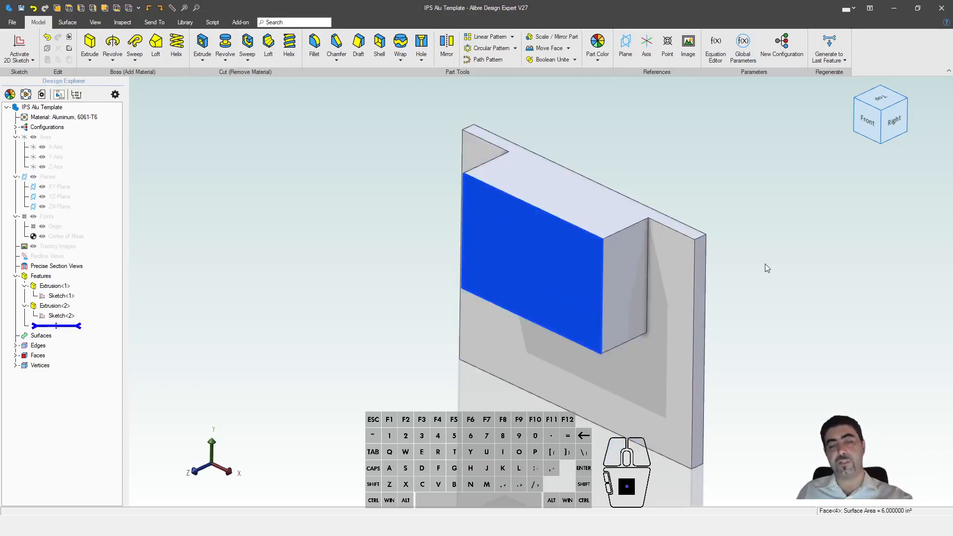
pyautogui.press('Escape')
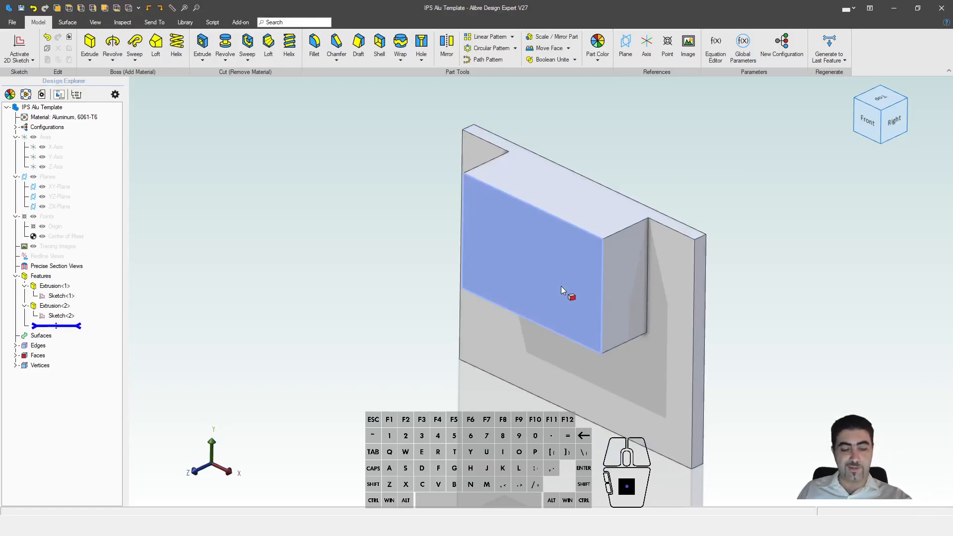
# Sketch a 1.75 in diameter circle on the block's front face.
pyautogui.press('c')
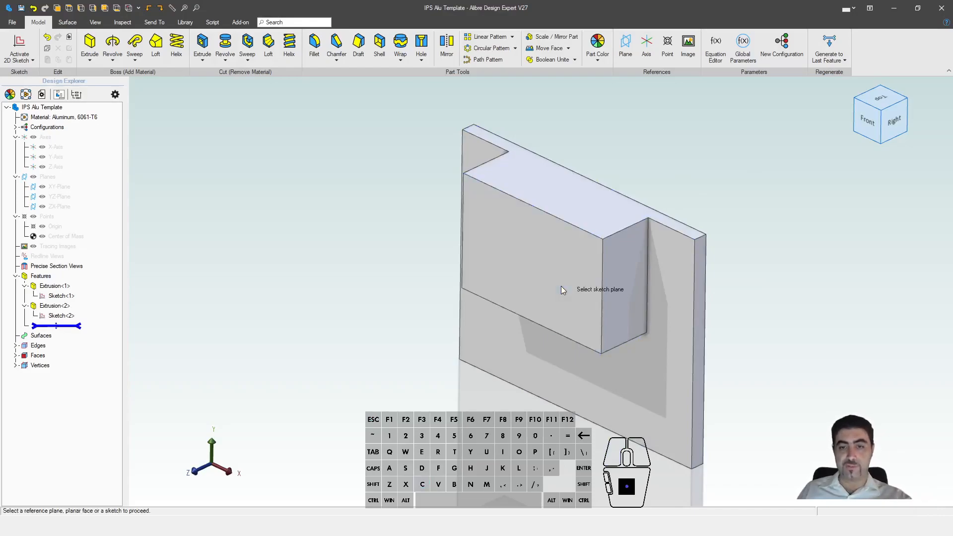
pyautogui.click(563, 290)
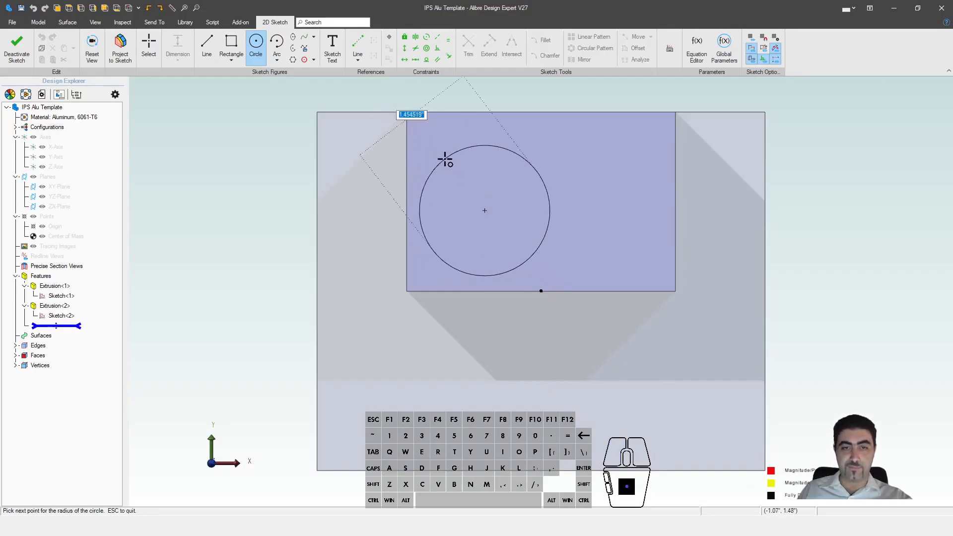
pyautogui.write('1.75')
pyautogui.press('BackSpace')
pyautogui.press('BackSpace')
pyautogui.write('1.75')
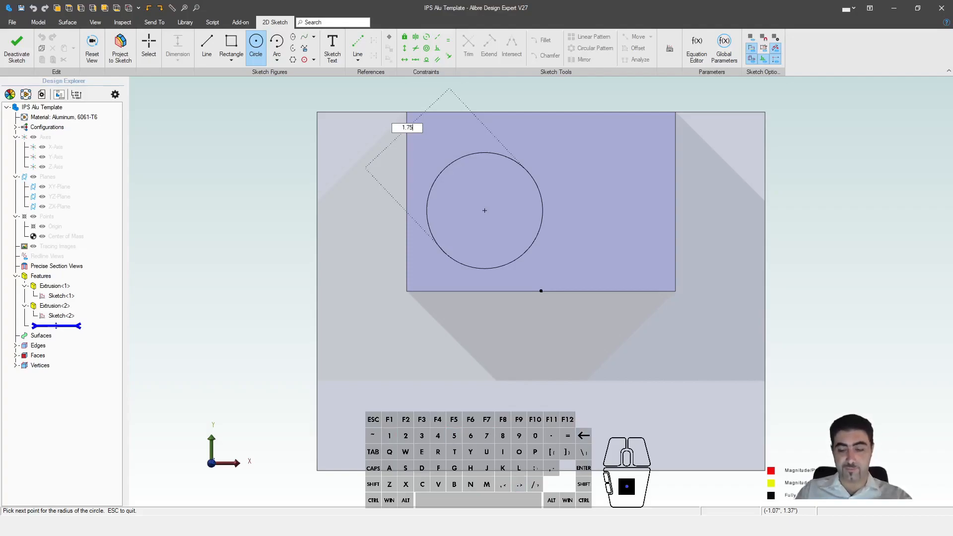
pyautogui.press('Return')
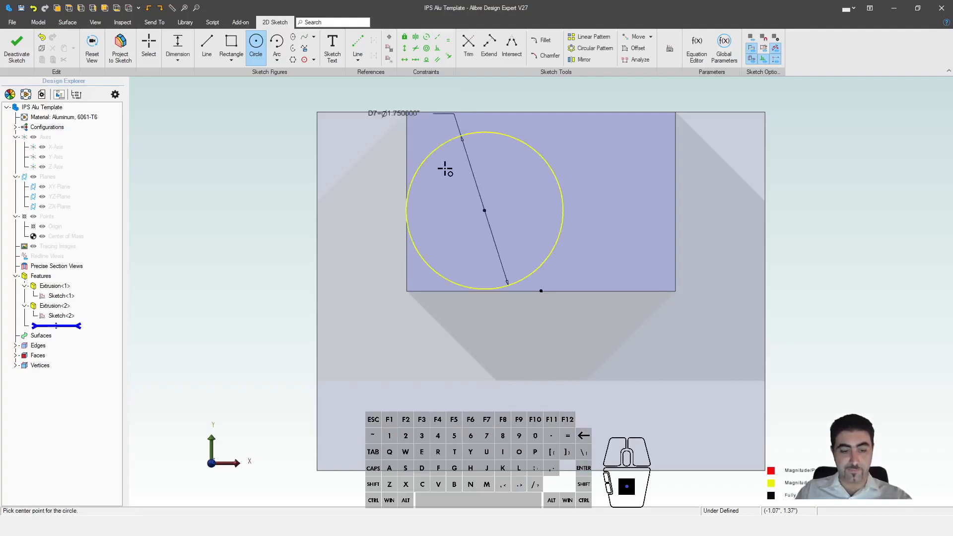
# Apply a vertical constraint between the circle's centre and the origin.
pyautogui.hotkey('shift', 'v')
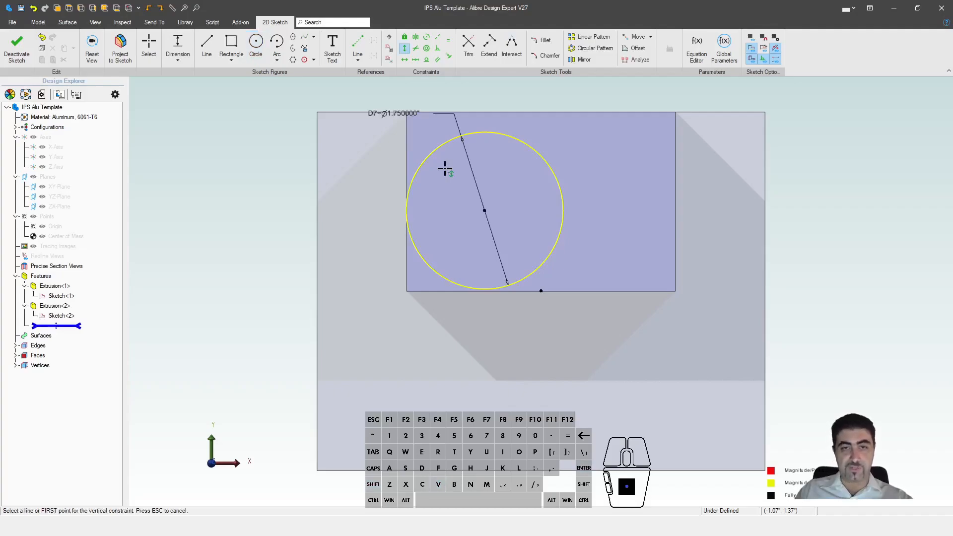
pyautogui.click(479, 207)
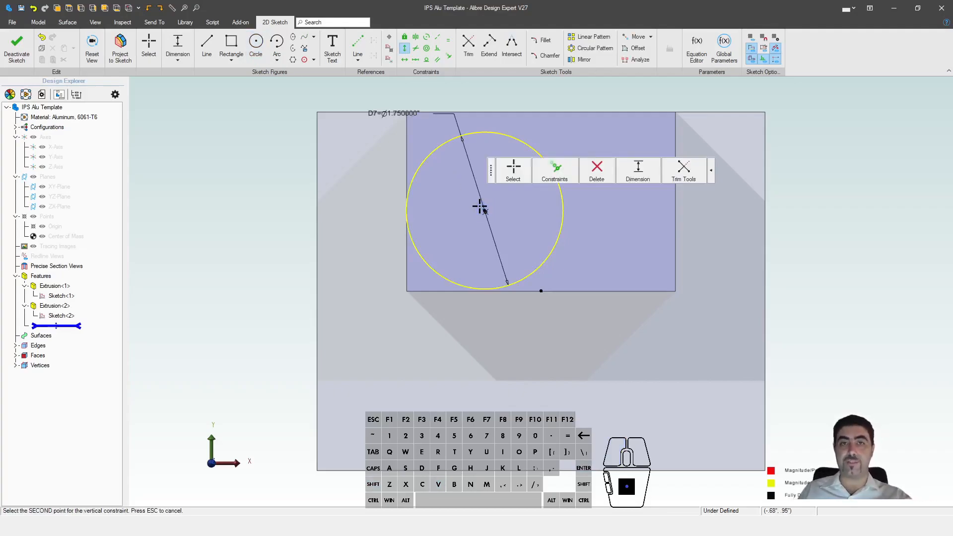
pyautogui.click(540, 291)
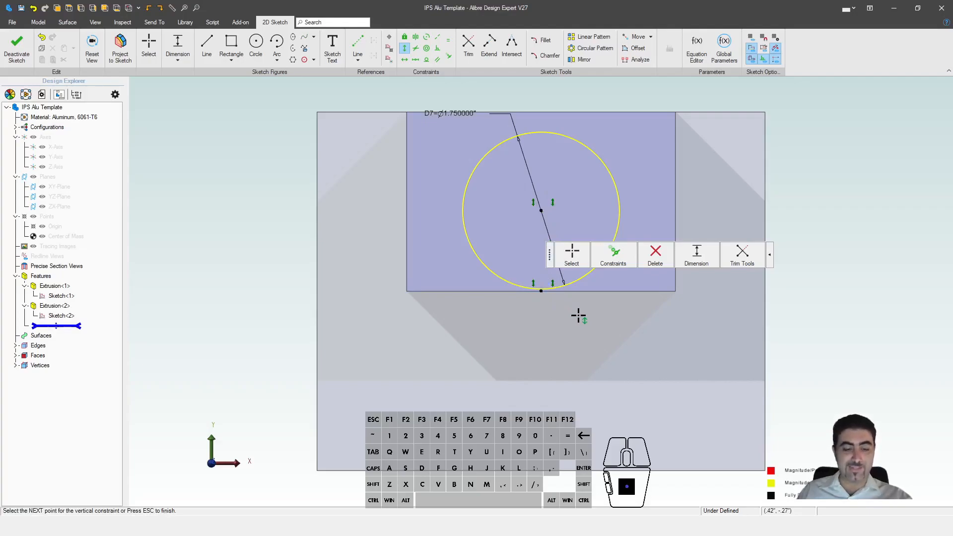
pyautogui.press('Escape')
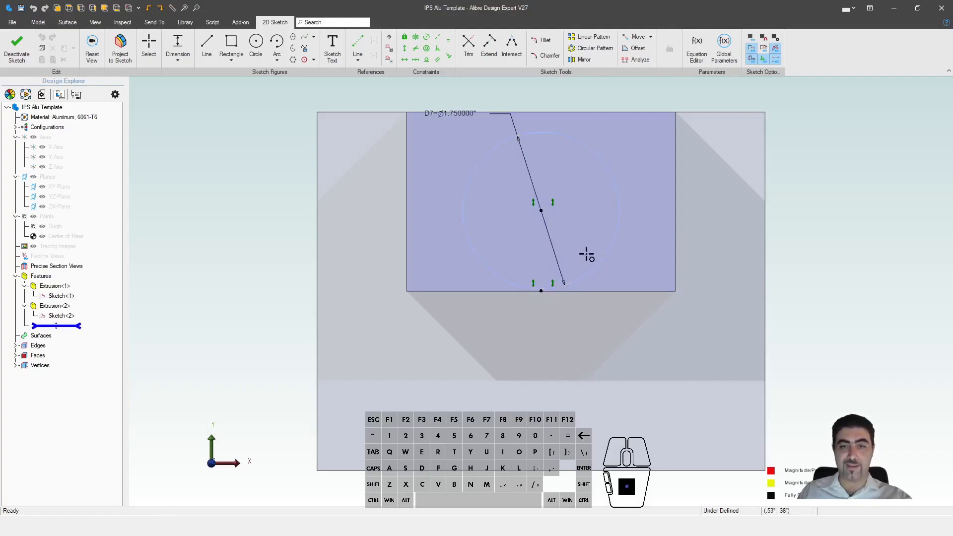
# Dimension the circle's centre 1 in above the origin.
pyautogui.click(541, 209)
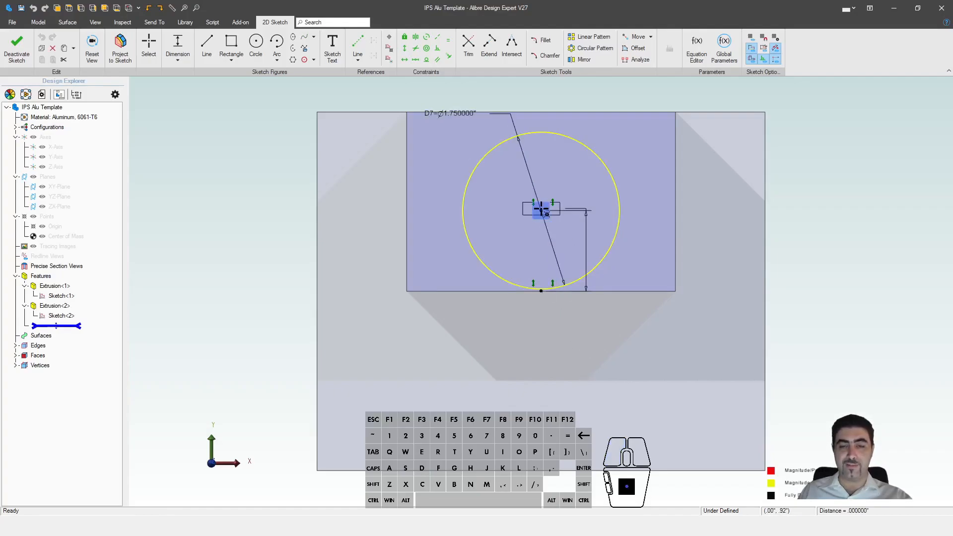
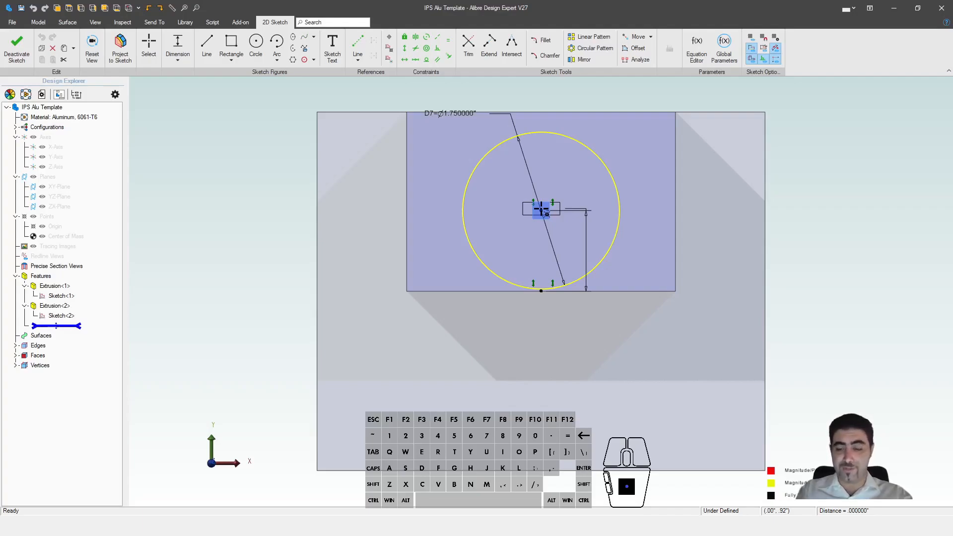
pyautogui.press('Return')
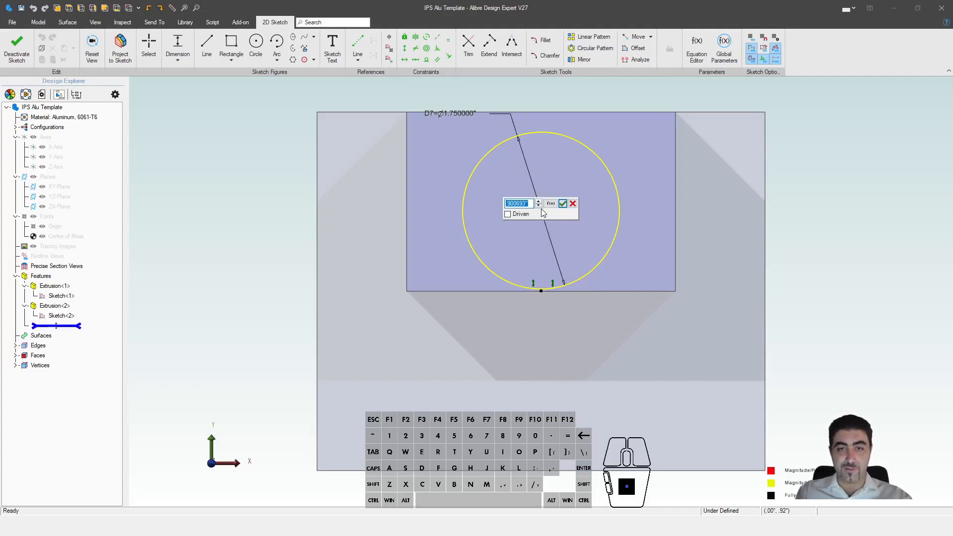
pyautogui.write('1')
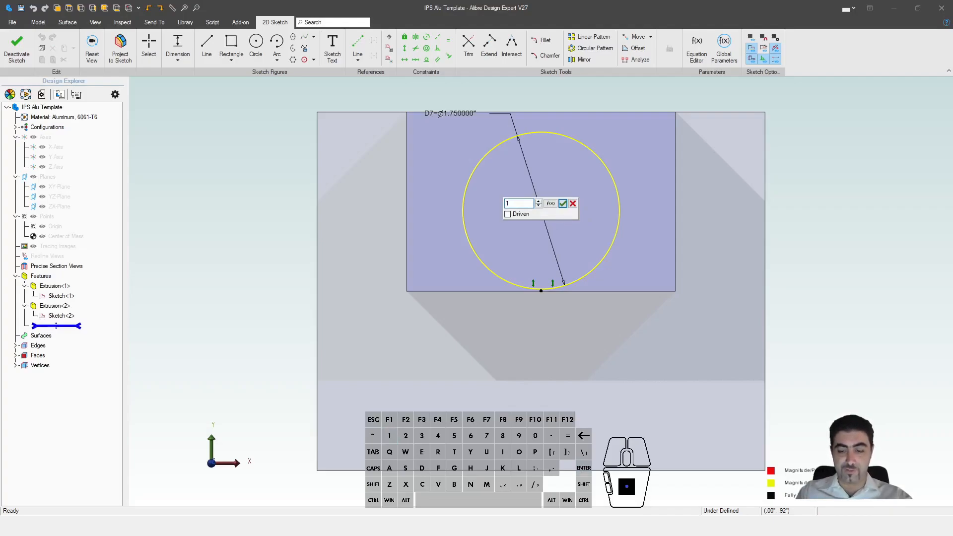
pyautogui.press('Return')
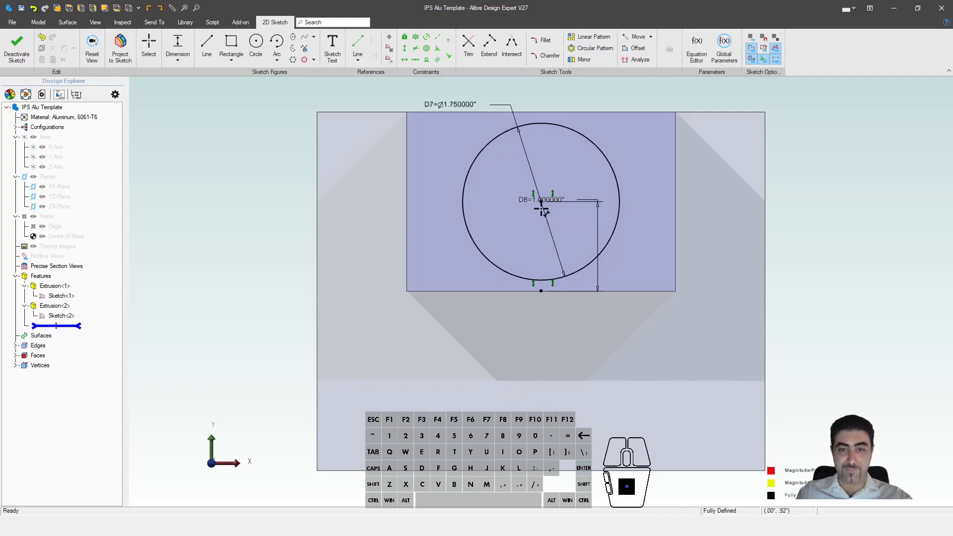
# Extrude the 1.75 in circle 0.75 in outward from the block as a cylindrical boss.
pyautogui.press('e')
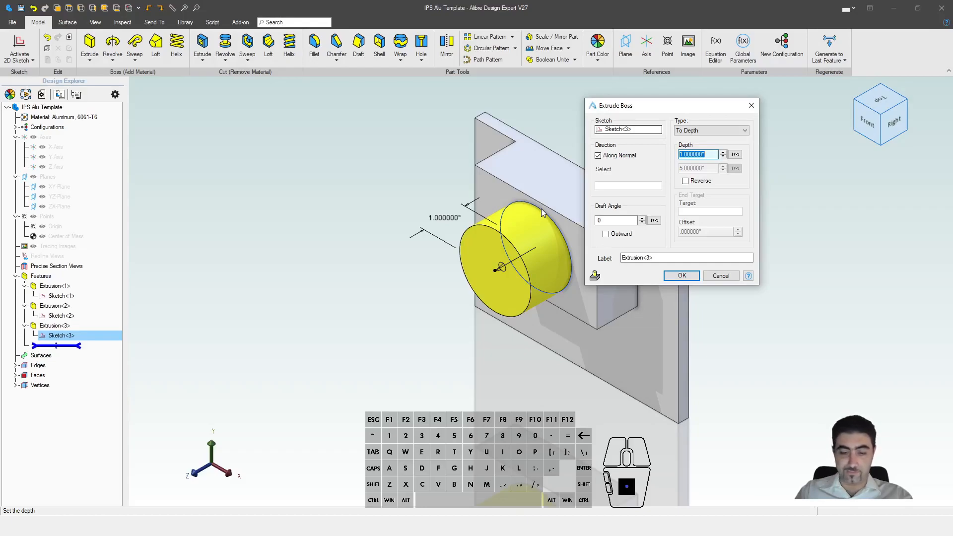
pyautogui.write('.75')
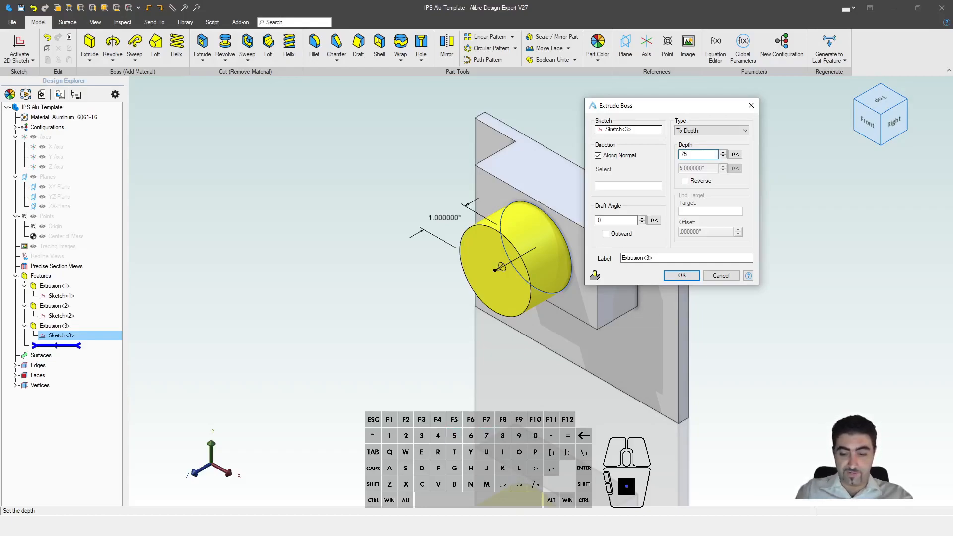
pyautogui.press('Return')
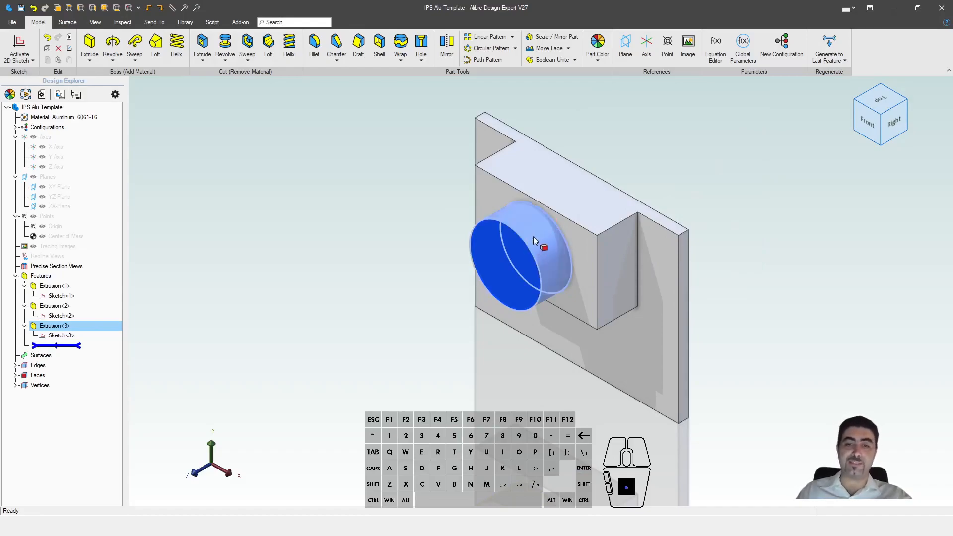
# Start a hole on the cylindrical boss's front face and make it concentric with the boss's circular edge.
pyautogui.click(502, 273)
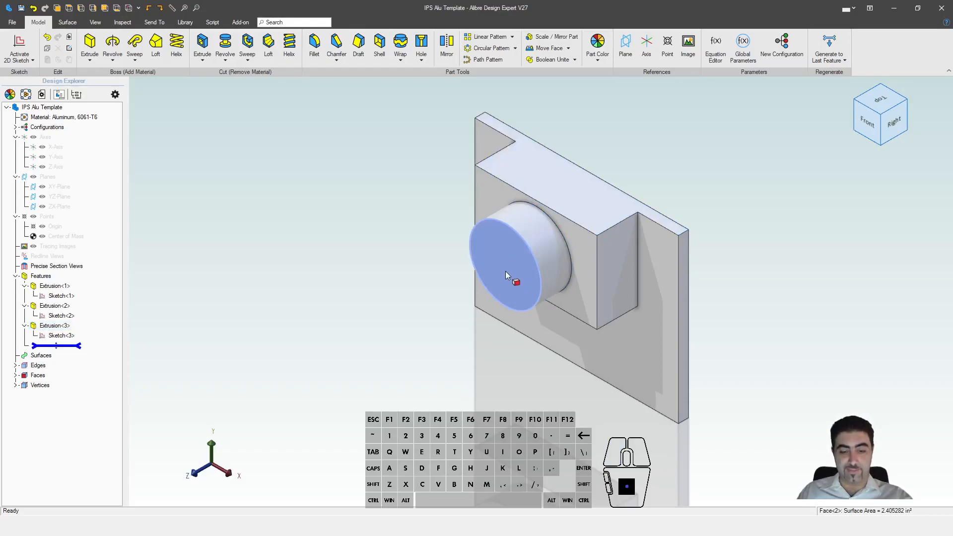
pyautogui.hotkey('ctrl', 'k')
pyautogui.click(518, 244)
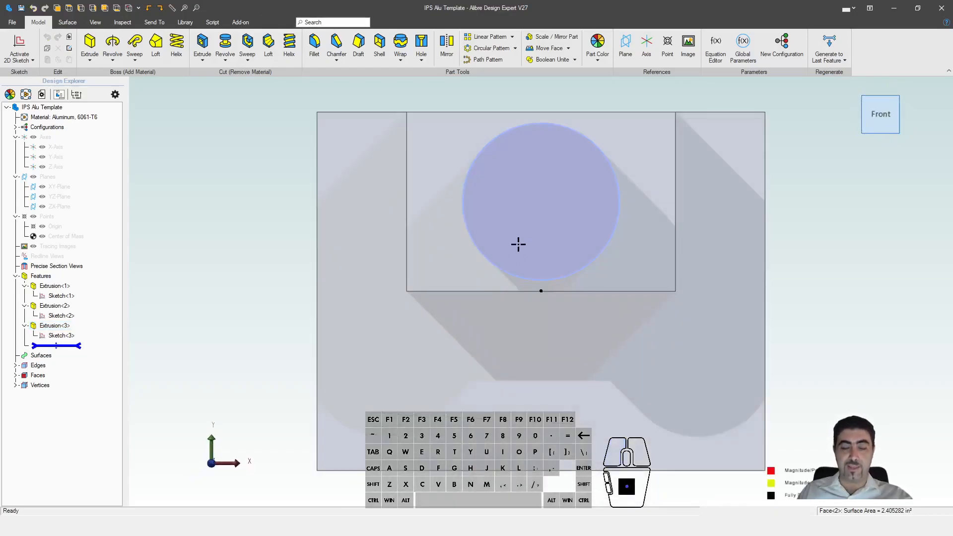
pyautogui.click(518, 244)
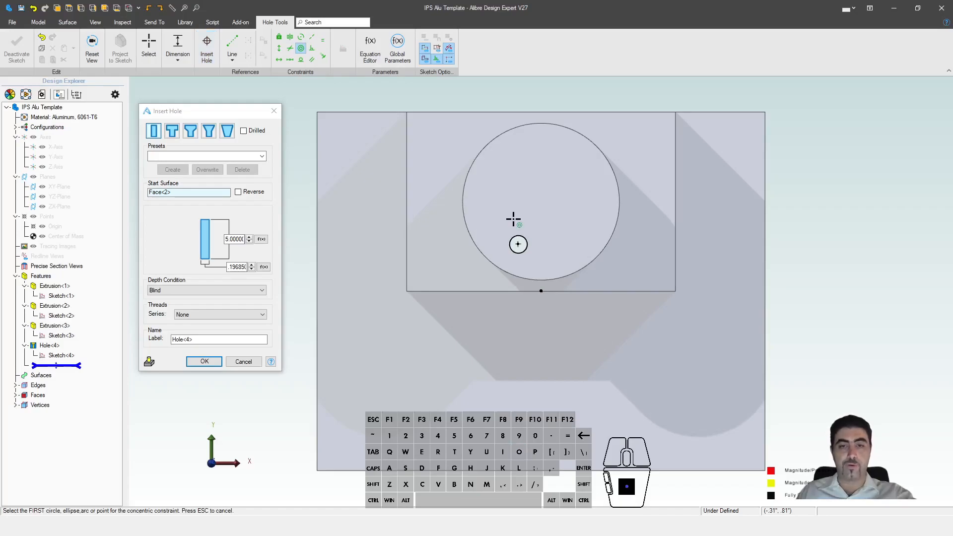
pyautogui.click(517, 244)
pyautogui.click(482, 249)
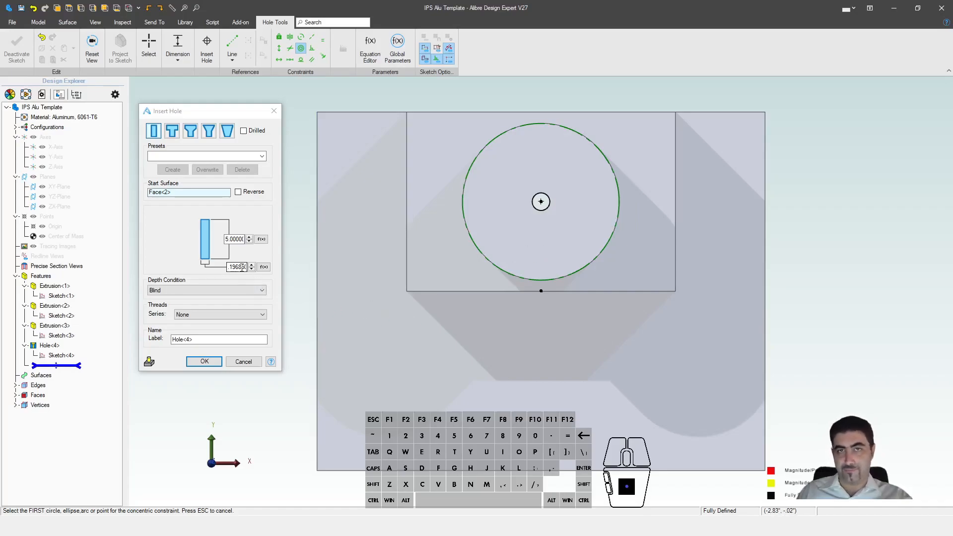
pyautogui.doubleClick(242, 268)
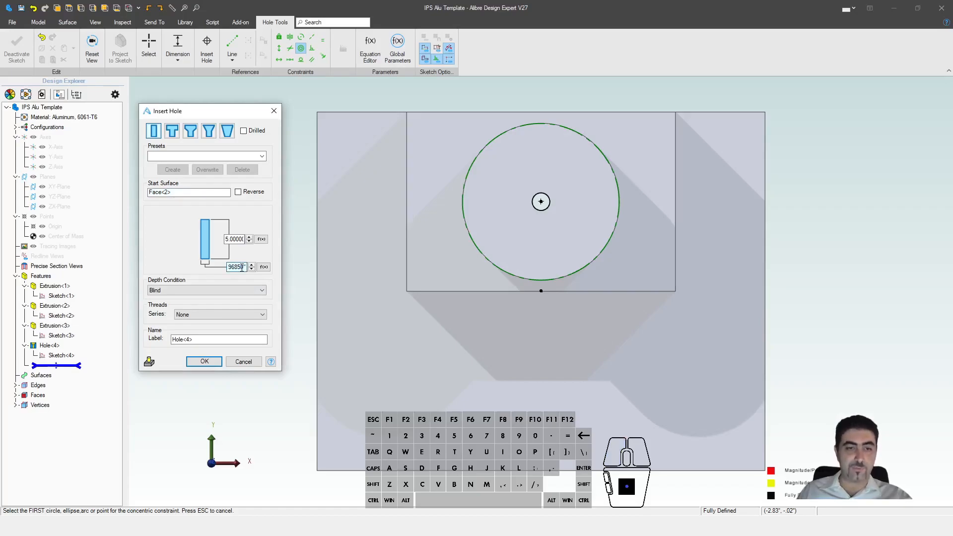
pyautogui.click(247, 267)
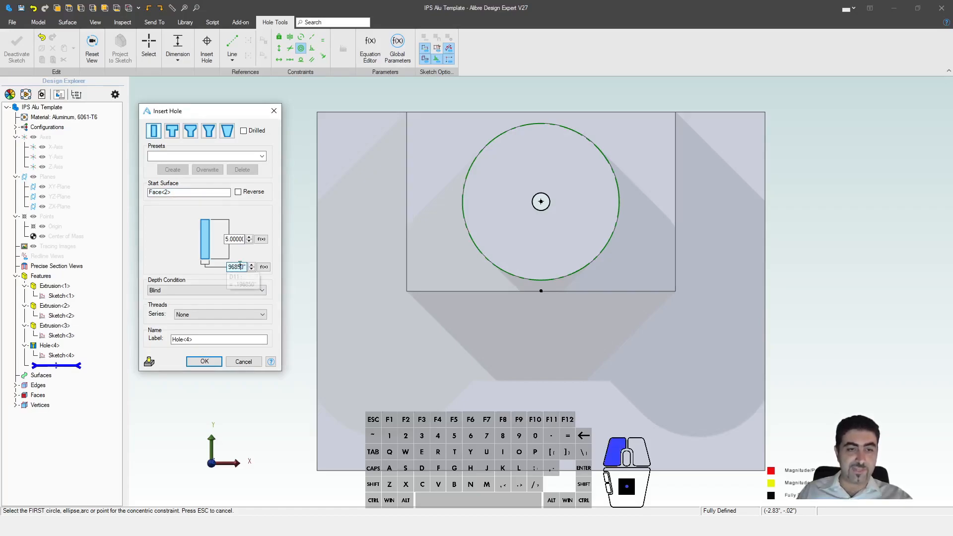
pyautogui.moveTo(229, 268); pyautogui.dragTo(262, 268)
pyautogui.press('BackSpace')
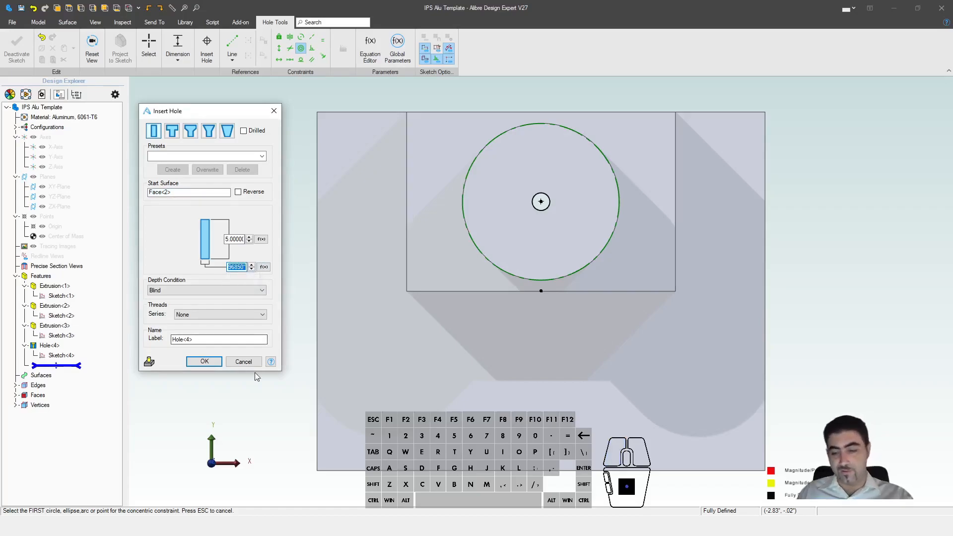
pyautogui.write('1')
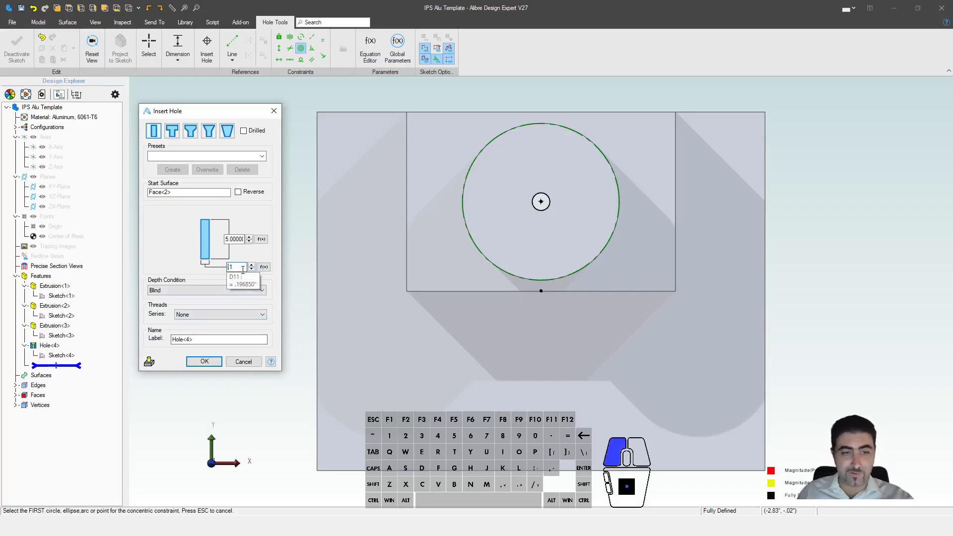
pyautogui.press('BackSpace')
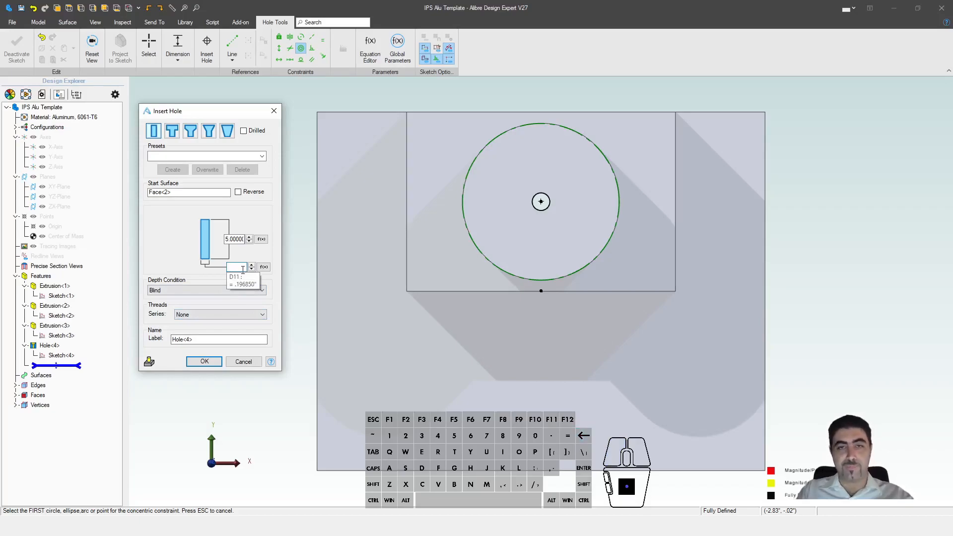
pyautogui.hotkey('ctrl', 'z')
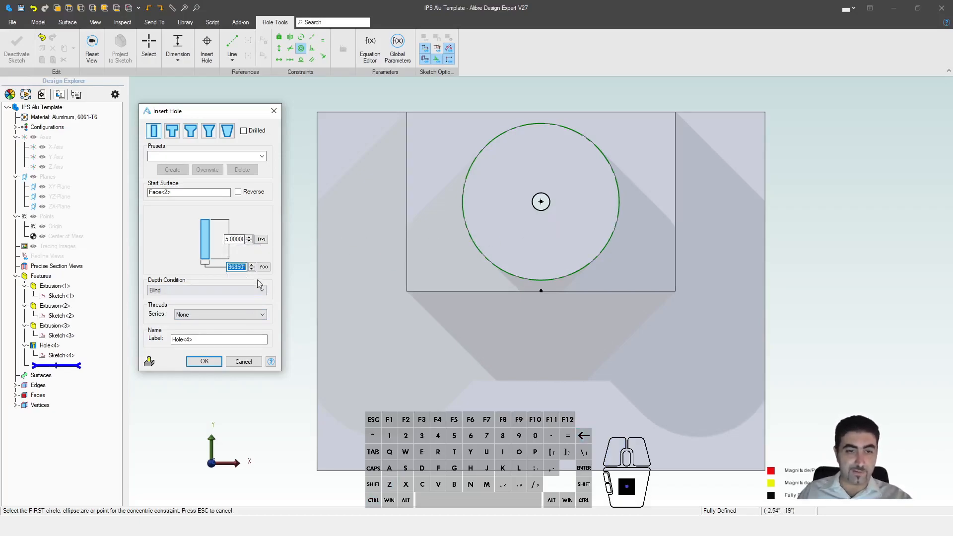
pyautogui.click(901, 242)
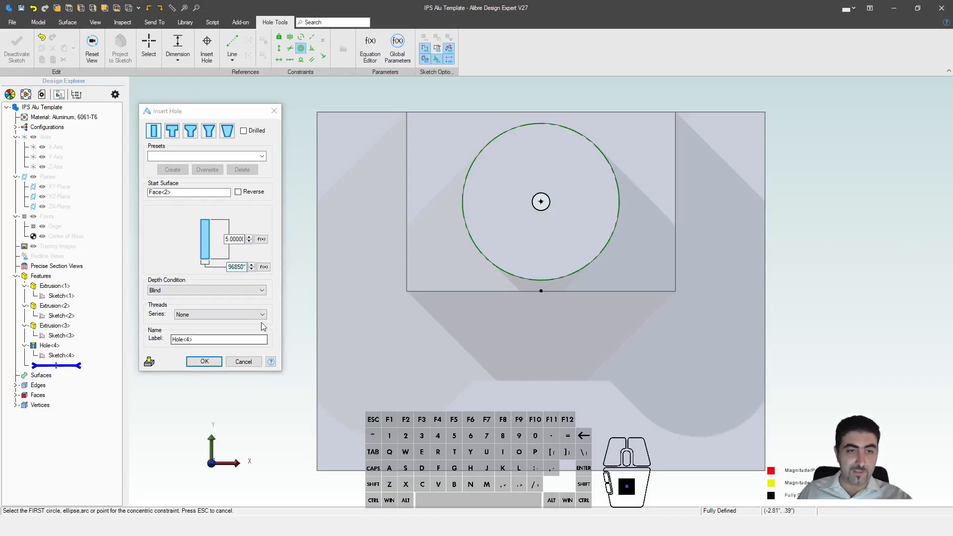
# Set the hole's diameter to 0.25 in with a Through All depth condition and create it.
pyautogui.click(238, 267)
pyautogui.hotkey('ctrl', 'a')
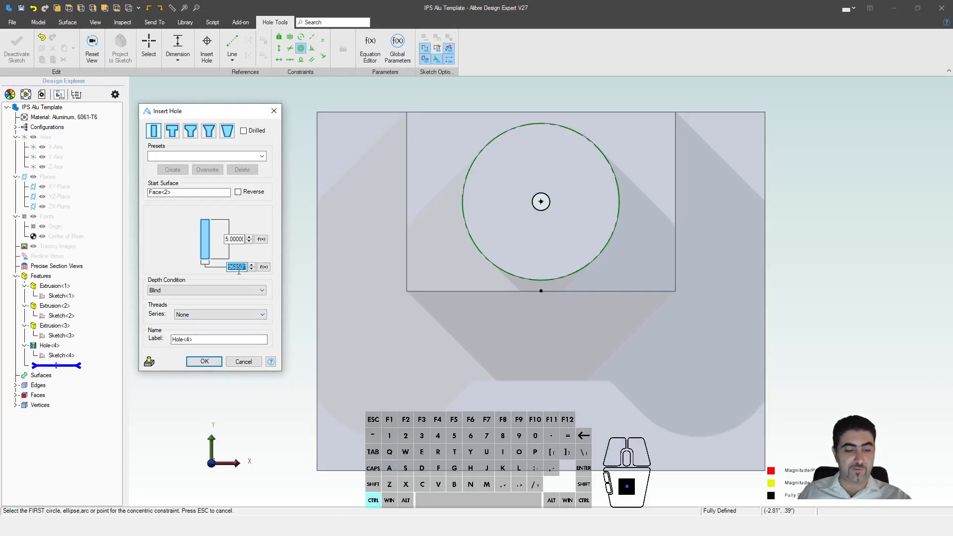
pyautogui.hotkey('ctrl', 'a')
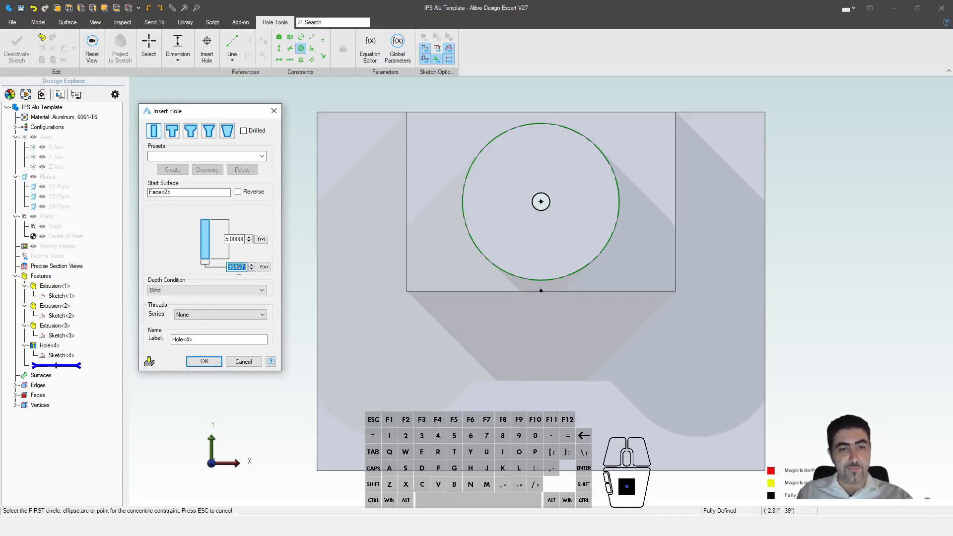
pyautogui.press('BackSpace')
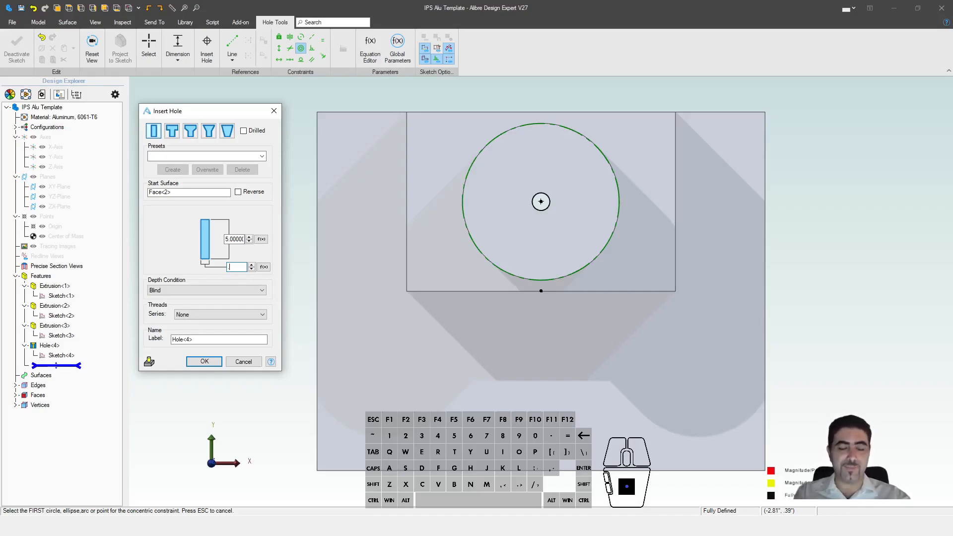
pyautogui.write('25')
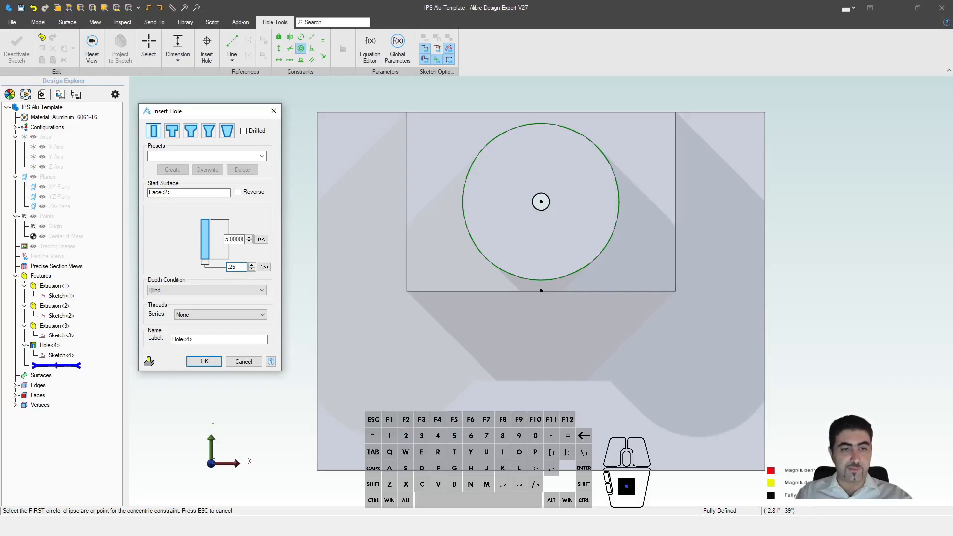
pyautogui.click(171, 291)
pyautogui.click(178, 311)
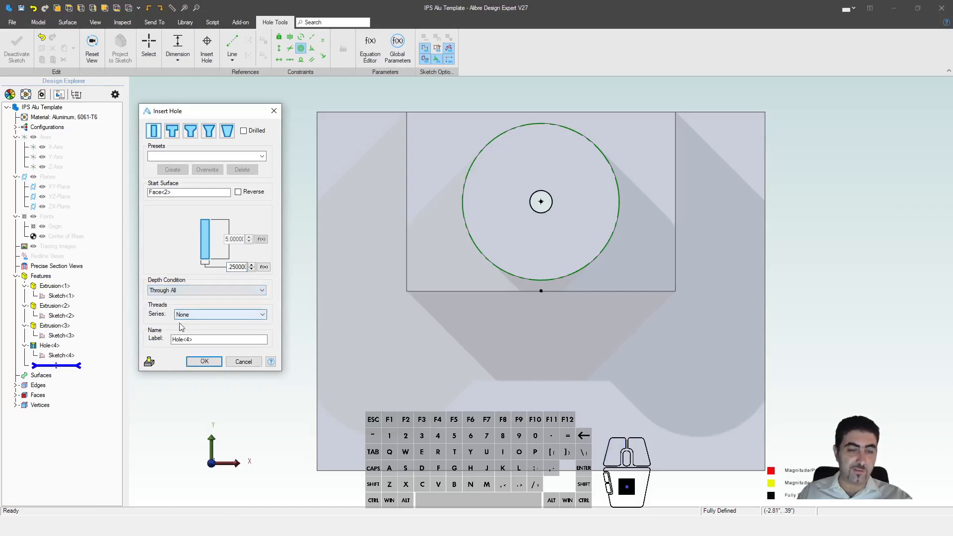
pyautogui.click(204, 360)
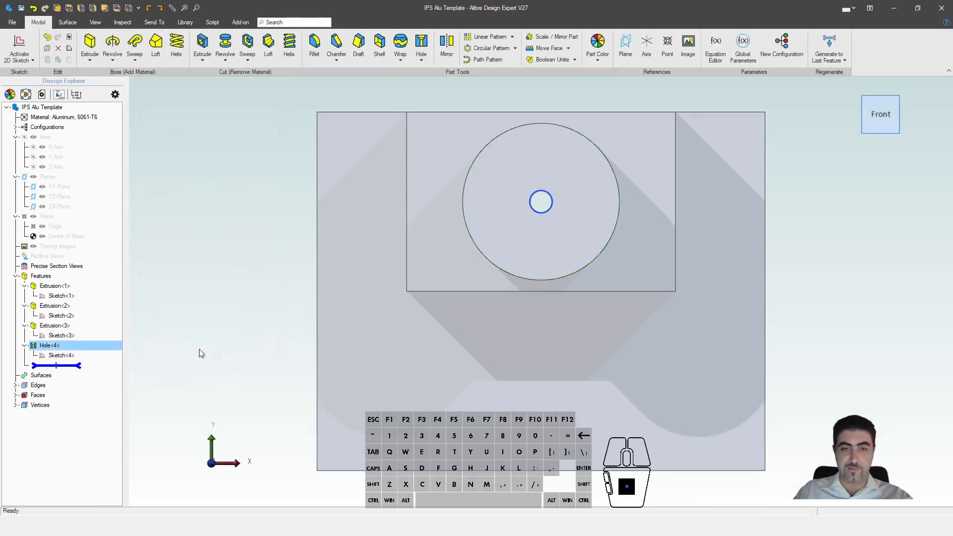
pyautogui.click(199, 350)
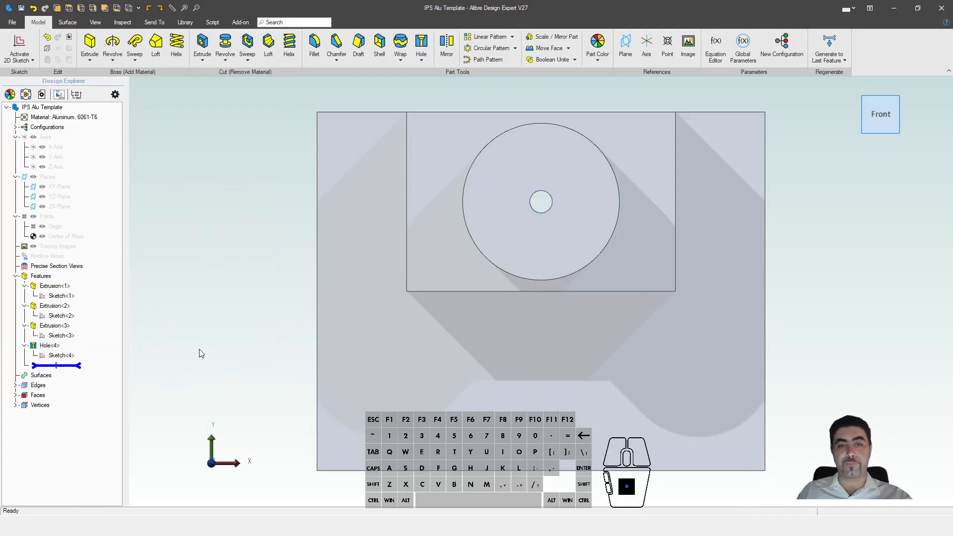
# Edit the hole through the cylindrical boss and set its diameter to 0.625 in.
pyautogui.rightClick(79, 350)
pyautogui.click(99, 355)
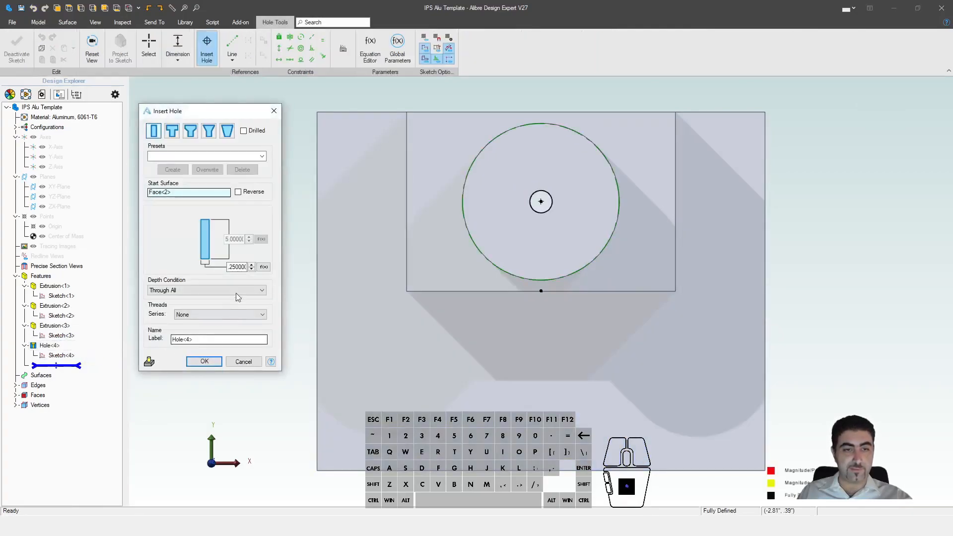
pyautogui.click(234, 267)
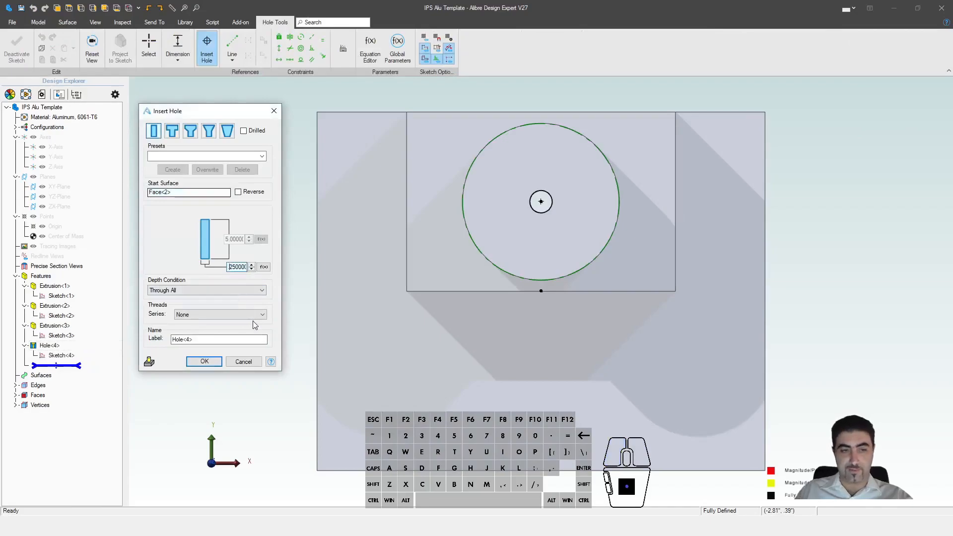
pyautogui.write('6')
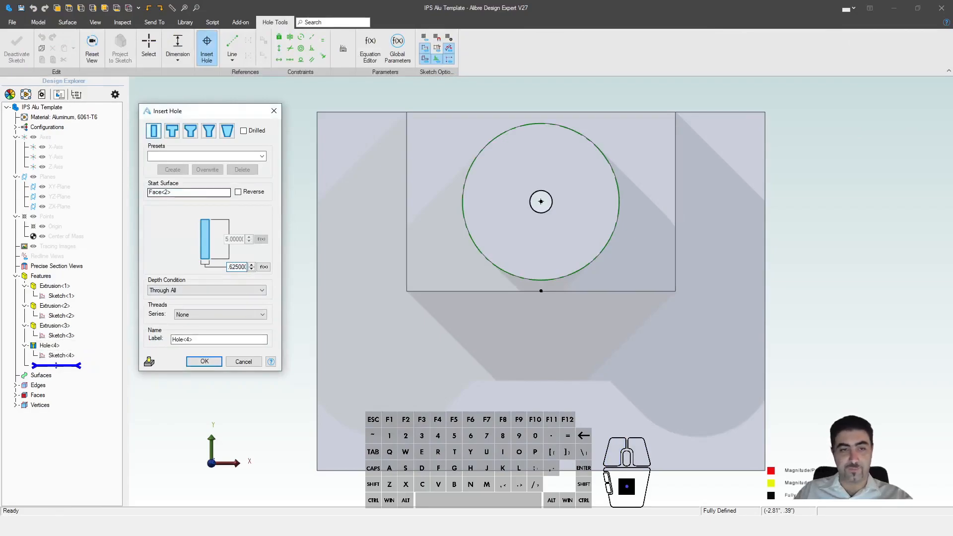
pyautogui.press('Return')
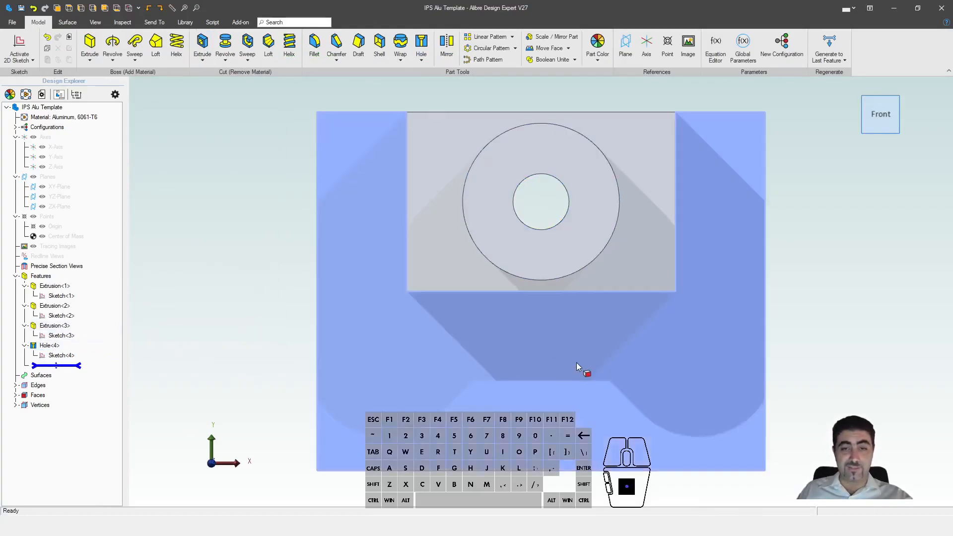
# Start a sketch on the plate's narrow side face and project its long rear edge as a sketch line with associativity maintained.
pyautogui.moveTo(576, 363); pyautogui.dragTo(526, 364, button='middle')
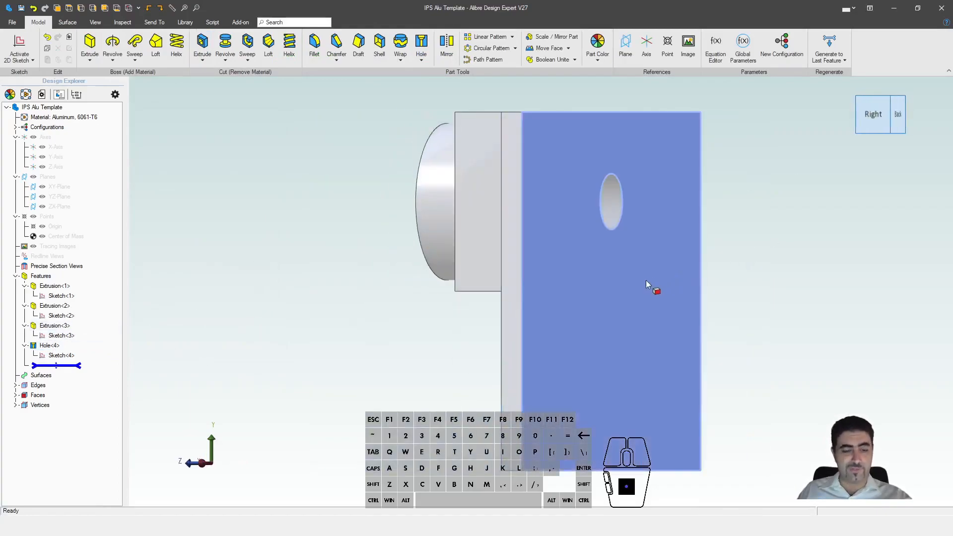
pyautogui.click(513, 272)
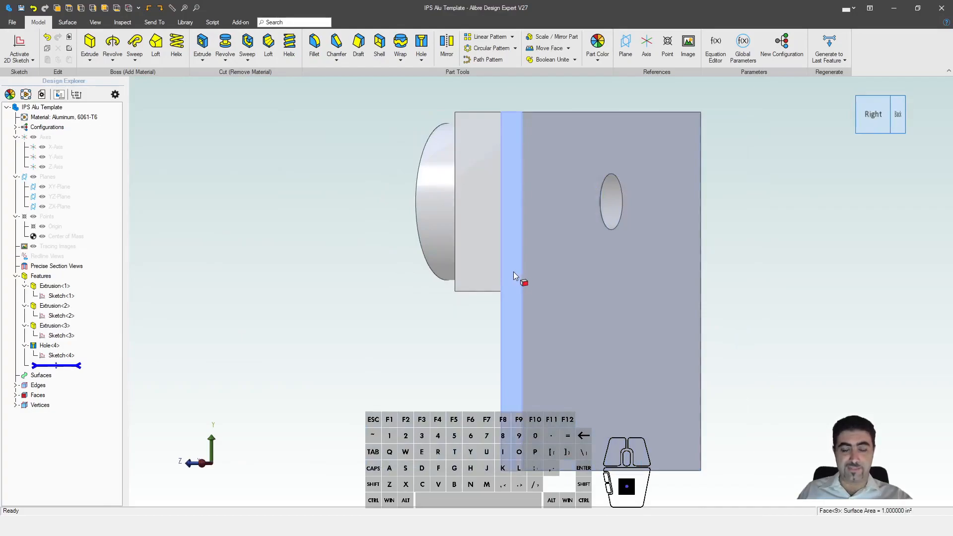
pyautogui.hotkey('ctrl', 'k')
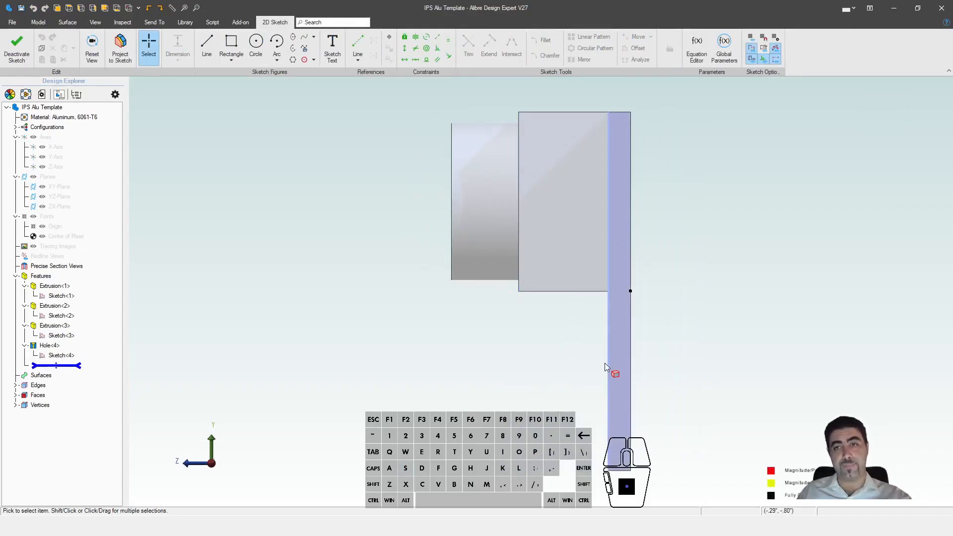
pyautogui.click(633, 342)
pyautogui.click(772, 301)
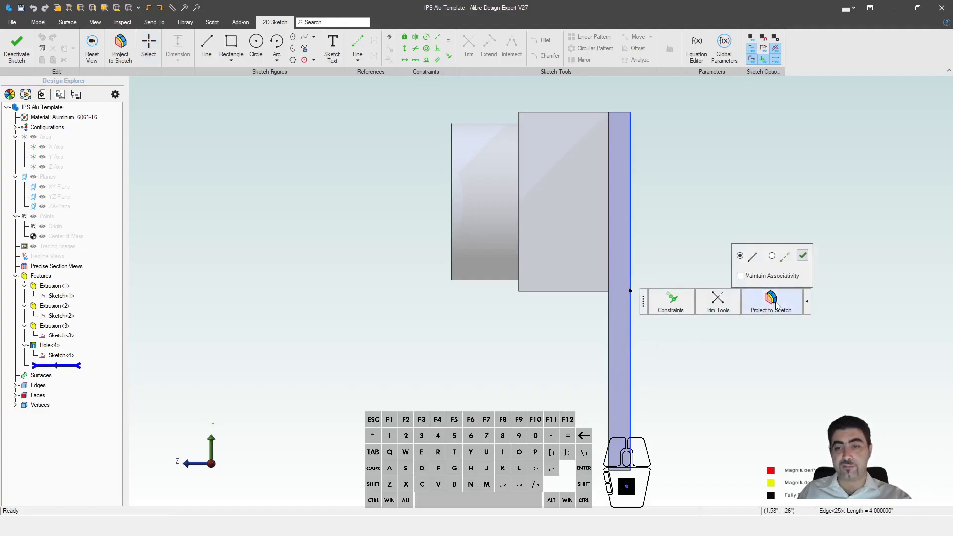
pyautogui.click(742, 278)
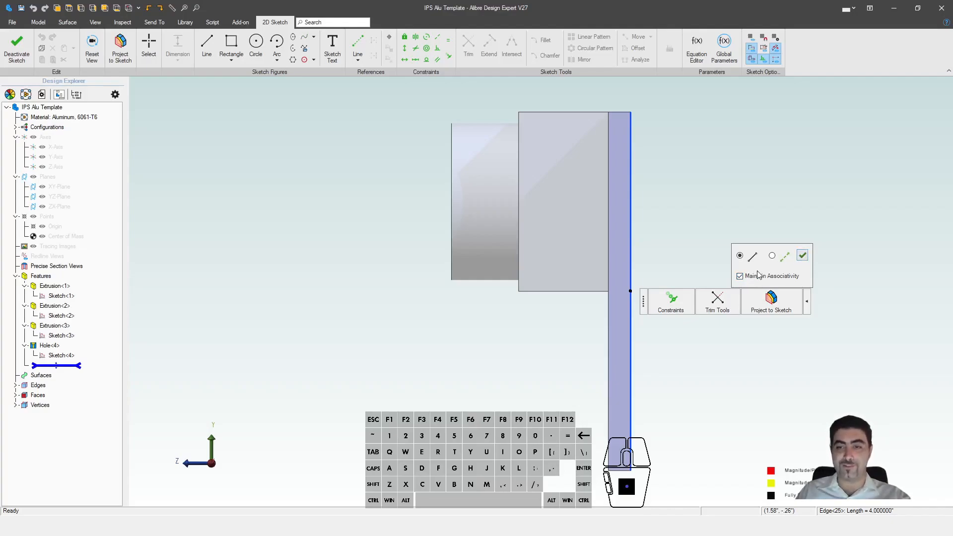
pyautogui.press('Return')
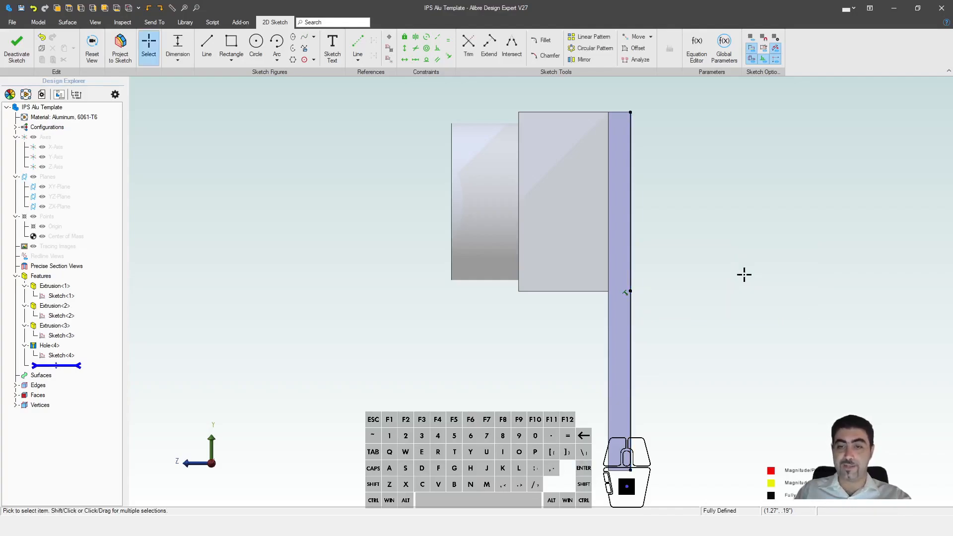
# Draw a 1.125 in horizontal line from the projected edge's lower end toward the boss side.
pyautogui.press('l')
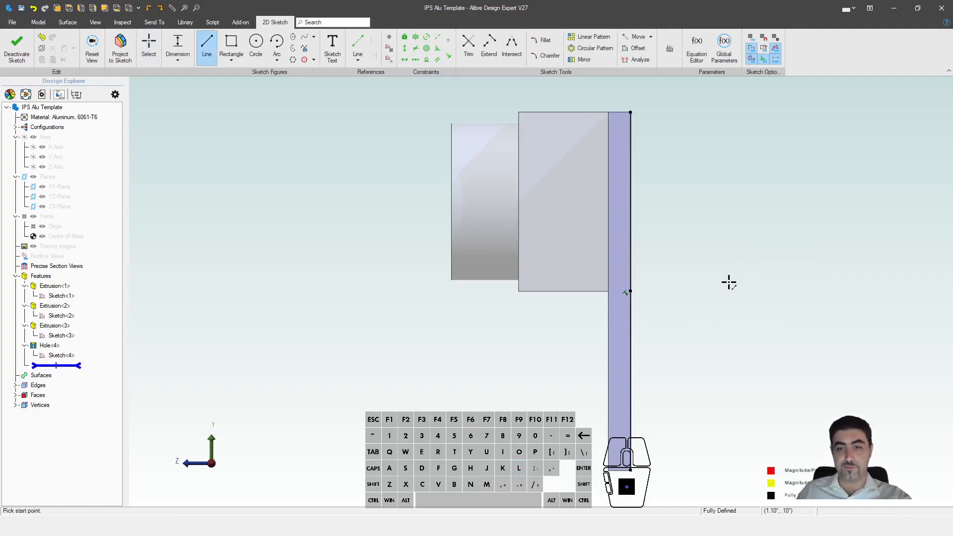
pyautogui.click(630, 470)
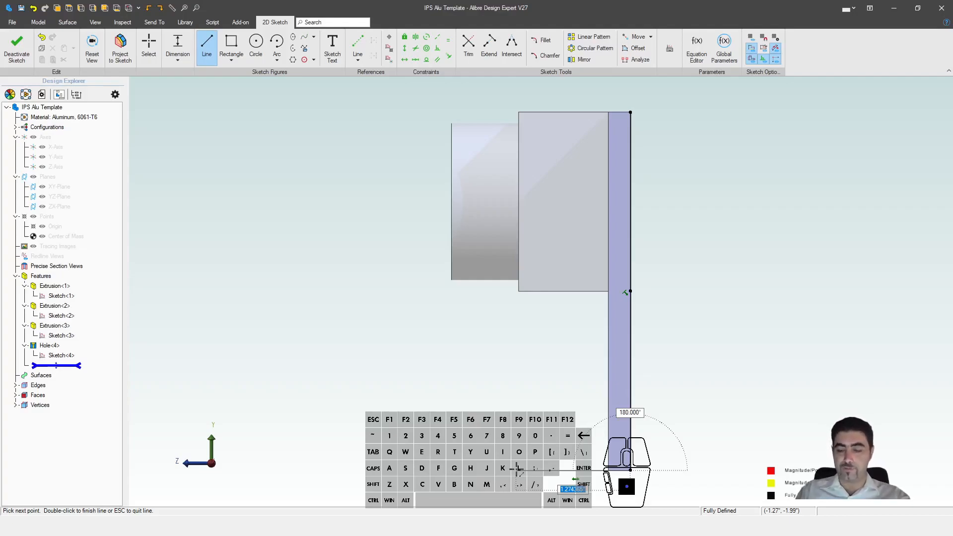
pyautogui.write('1.125')
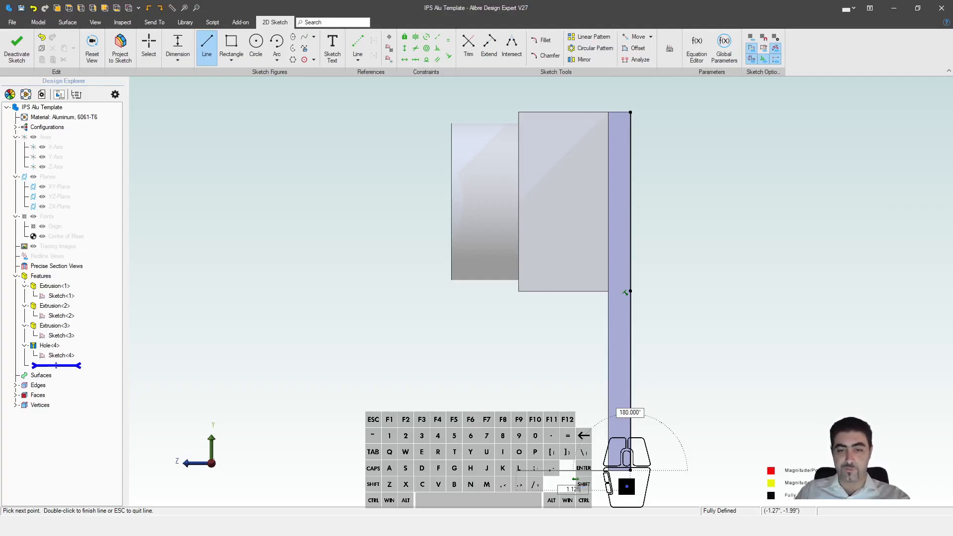
pyautogui.press('Return')
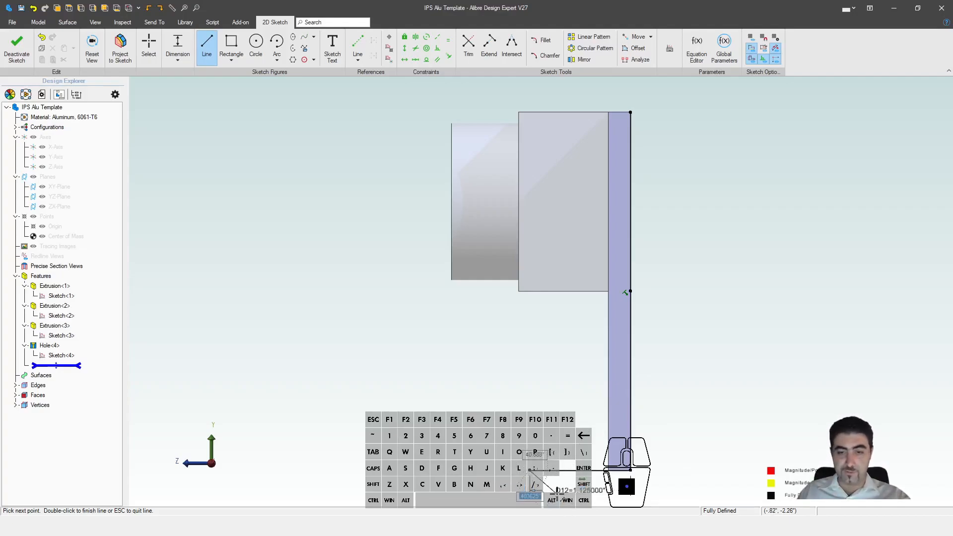
pyautogui.press('Escape')
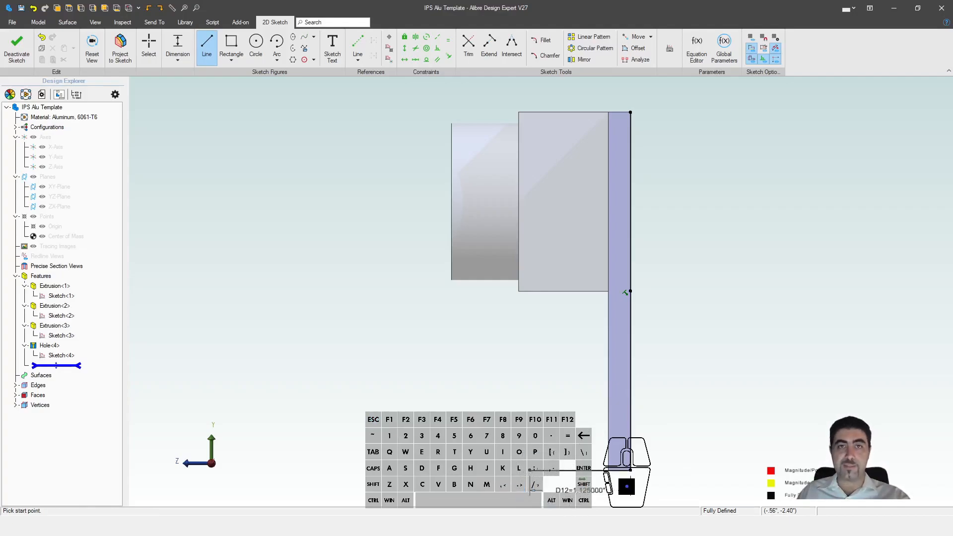
# Draw an outward-bulging arc of radius 1.5 in upward from the free end of the 1.125 in line.
pyautogui.press('a')
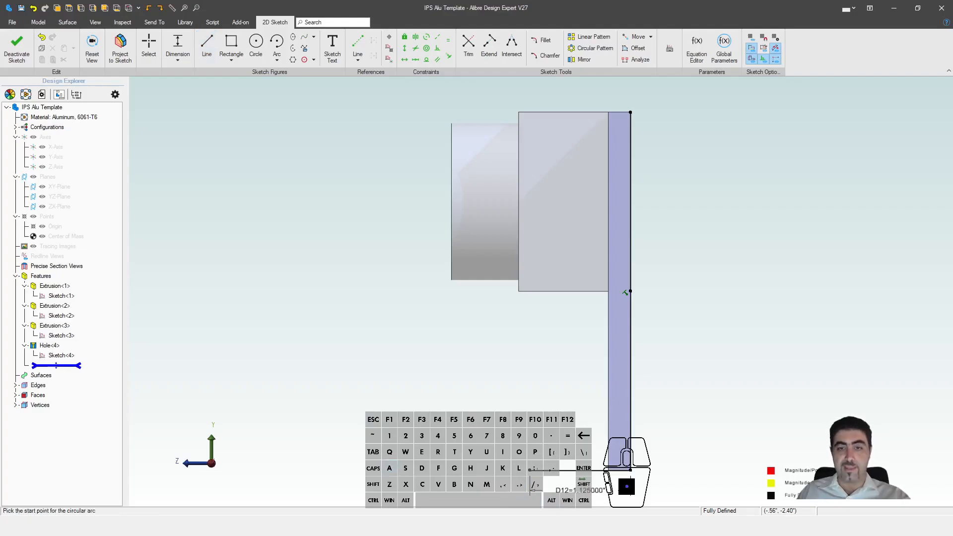
pyautogui.click(529, 469)
pyautogui.click(542, 312)
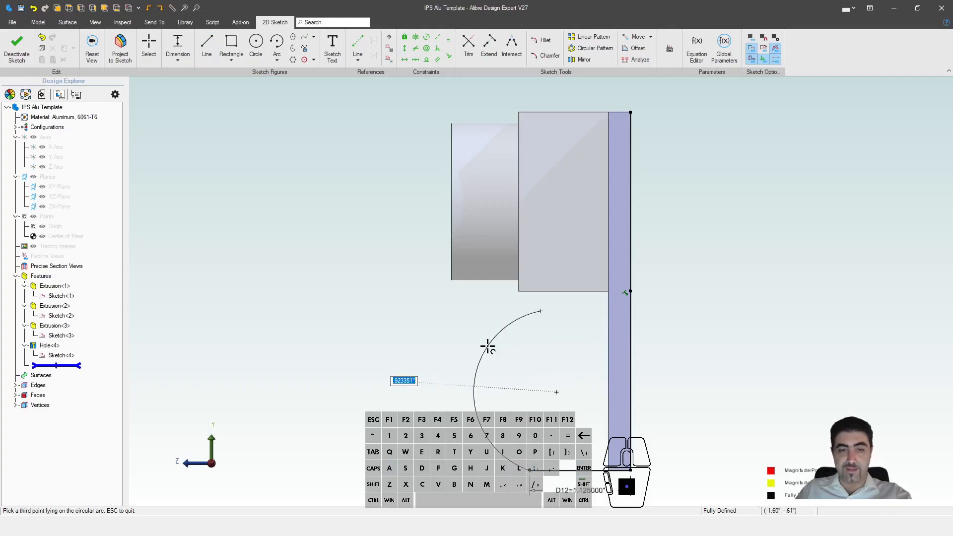
pyautogui.write('1.5')
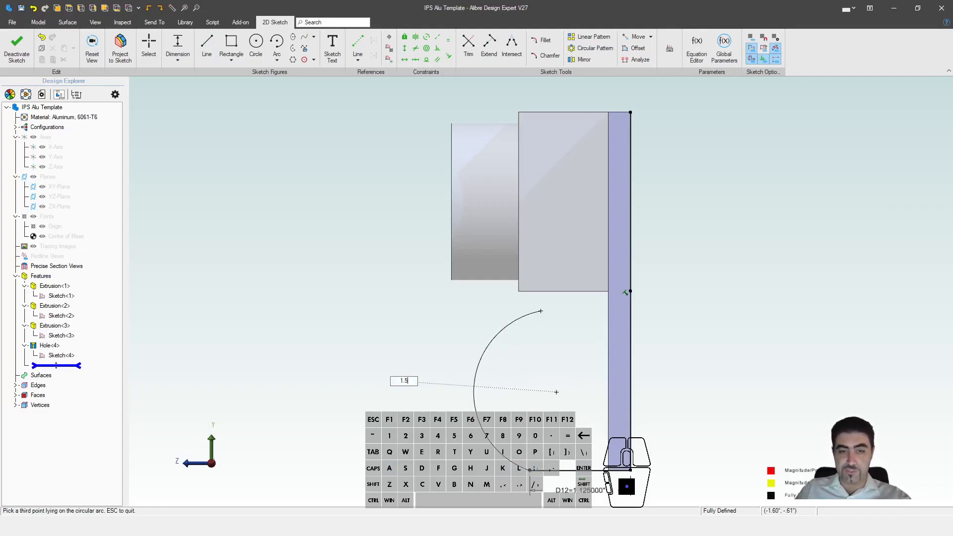
pyautogui.press('Return')
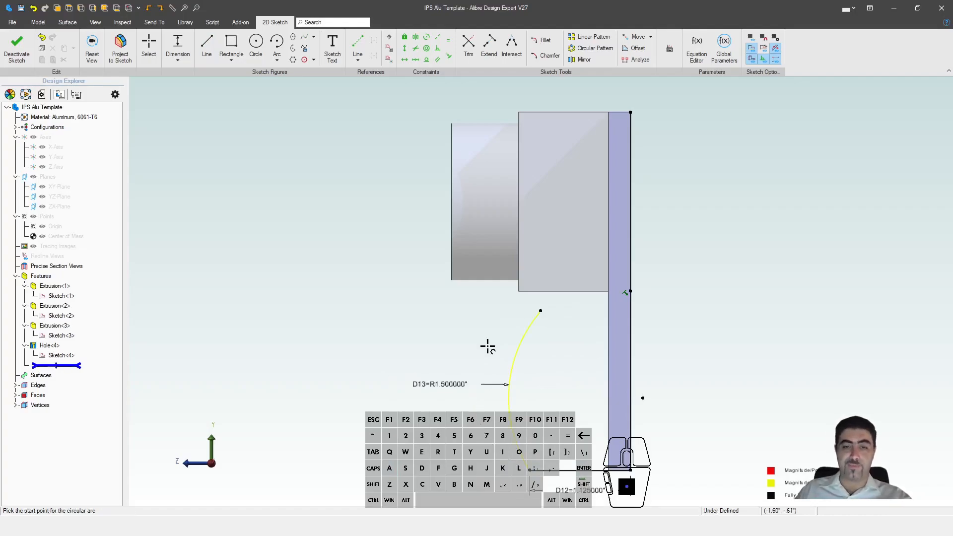
# Add an oppositely curved arc of radius 0.75 in from the upper end of the 1.5 in arc.
pyautogui.click(539, 311)
pyautogui.click(562, 261)
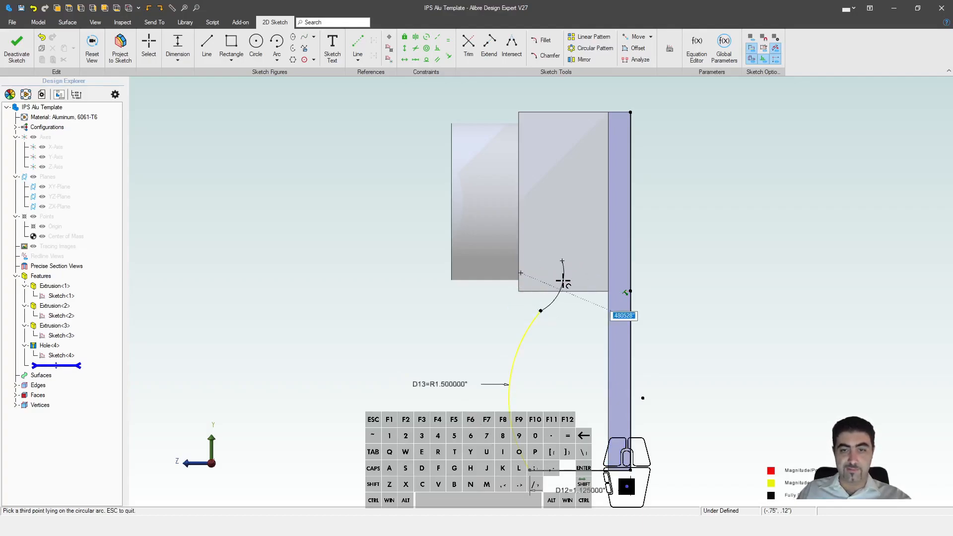
pyautogui.write('.756')
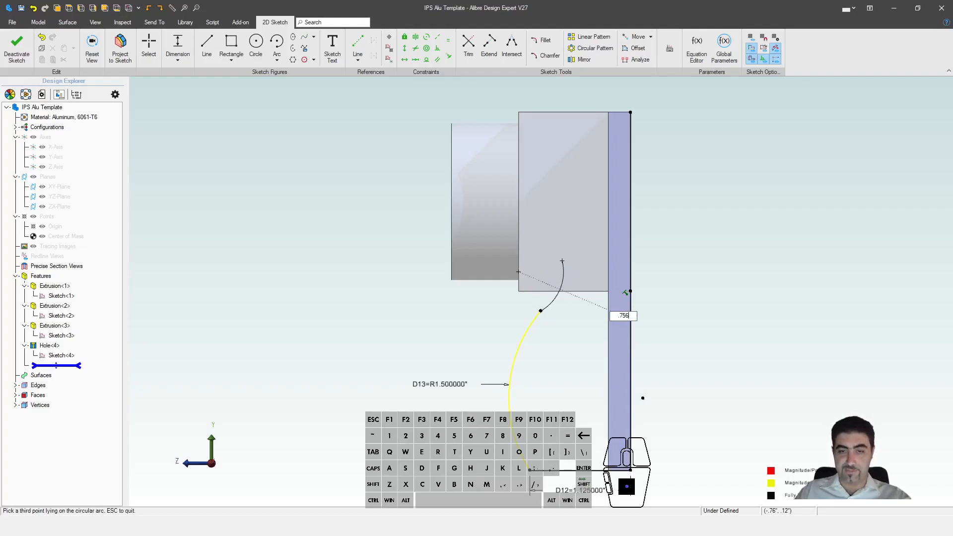
pyautogui.press('BackSpace')
pyautogui.press('Return')
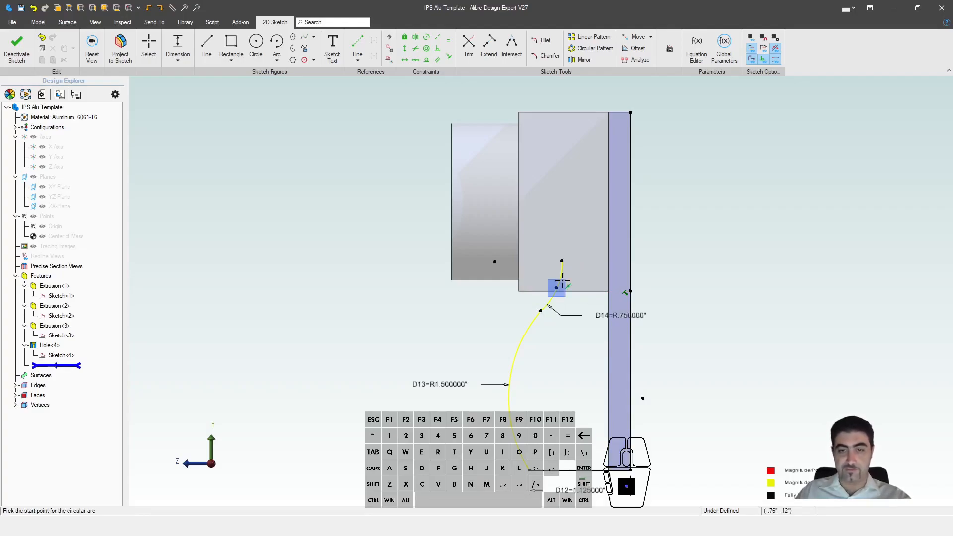
# Draw a vertical line about 0.81 in long from the small arc, close the profile to the projected edge's upper end, and make the closing line horizontal.
pyautogui.press('l')
pyautogui.click(562, 260)
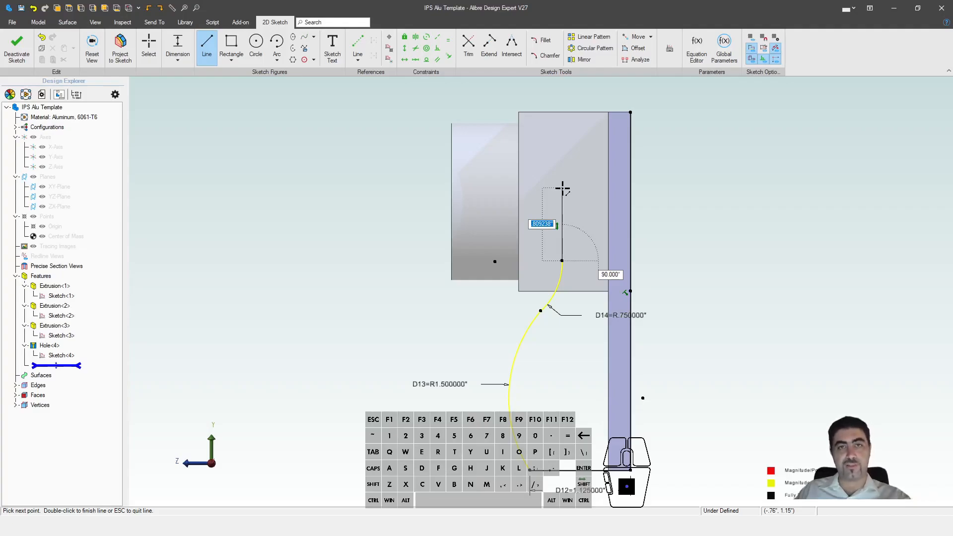
pyautogui.click(562, 188)
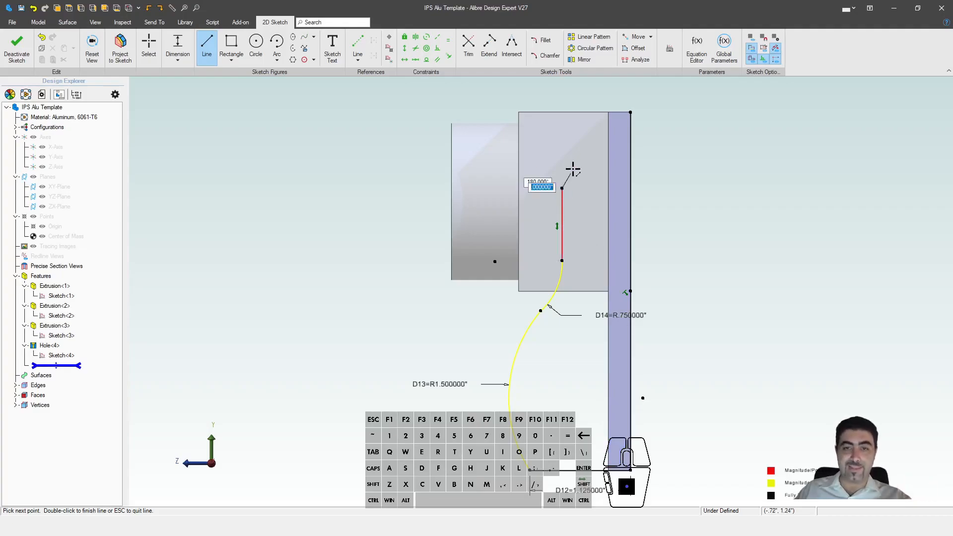
pyautogui.doubleClick(627, 116)
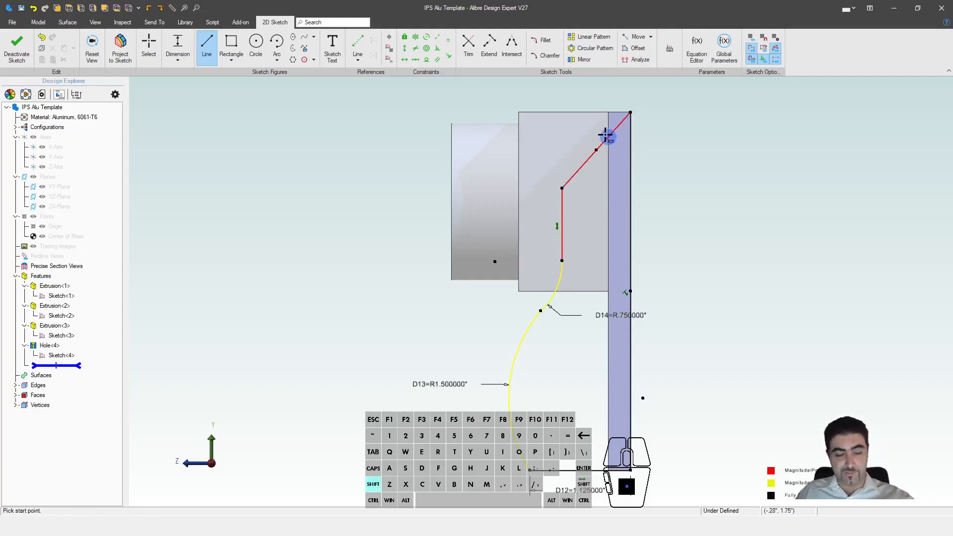
pyautogui.press('Escape')
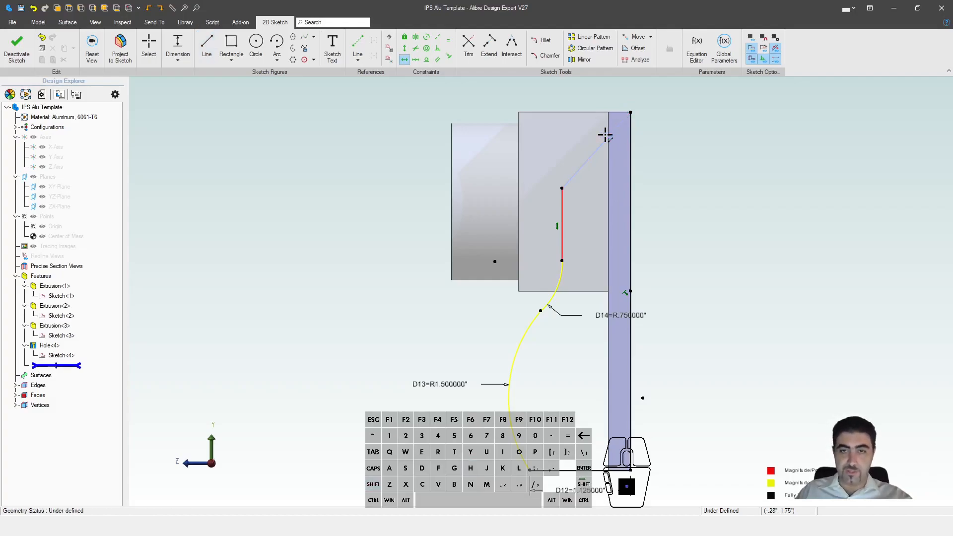
pyautogui.click(605, 134)
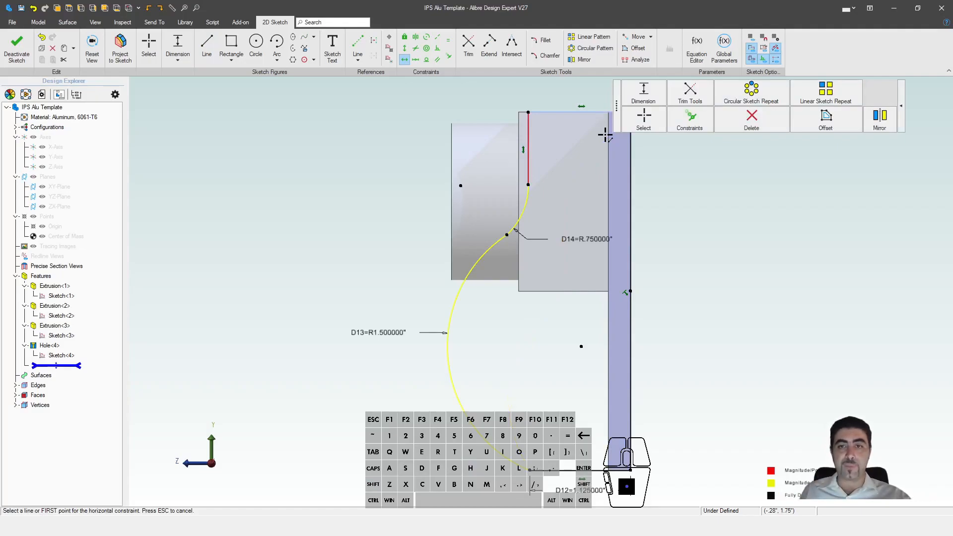
# Dimension the profile's upper horizontal line to 1.5 in.
pyautogui.press('d')
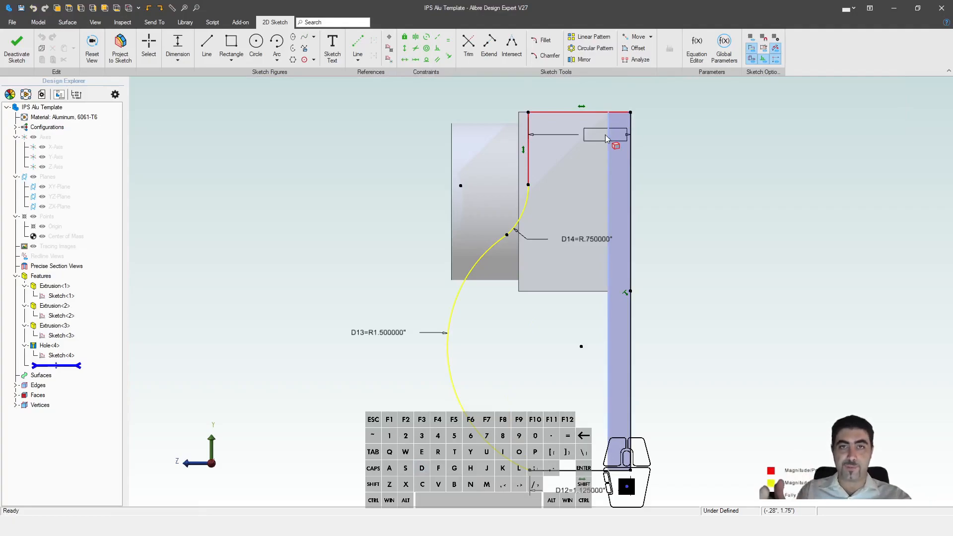
pyautogui.click(606, 135)
pyautogui.write('1')
pyautogui.press('Return')
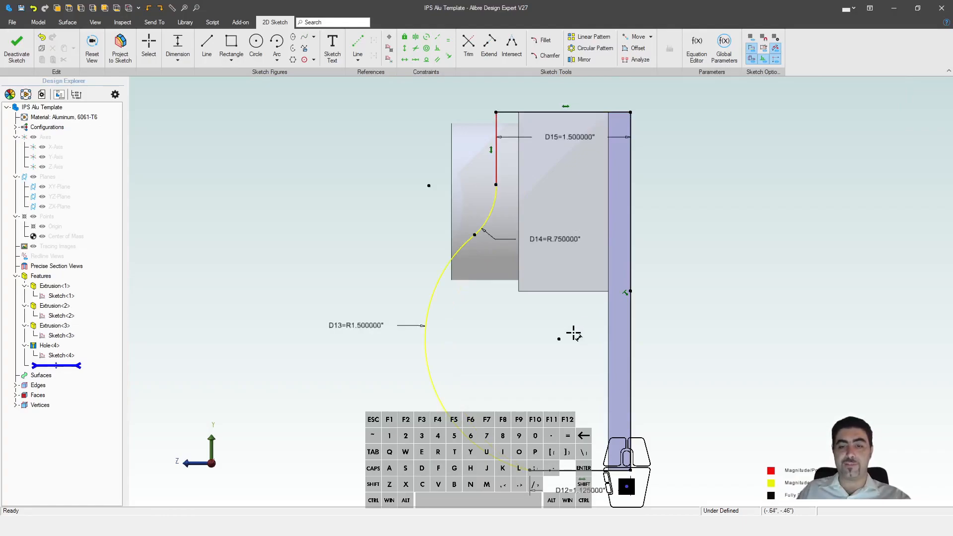
# Make the 0.75 in arc tangent to the vertical line and the 1.5 in arc tangent to the lower horizontal line.
pyautogui.press('t')
pyautogui.click(489, 211)
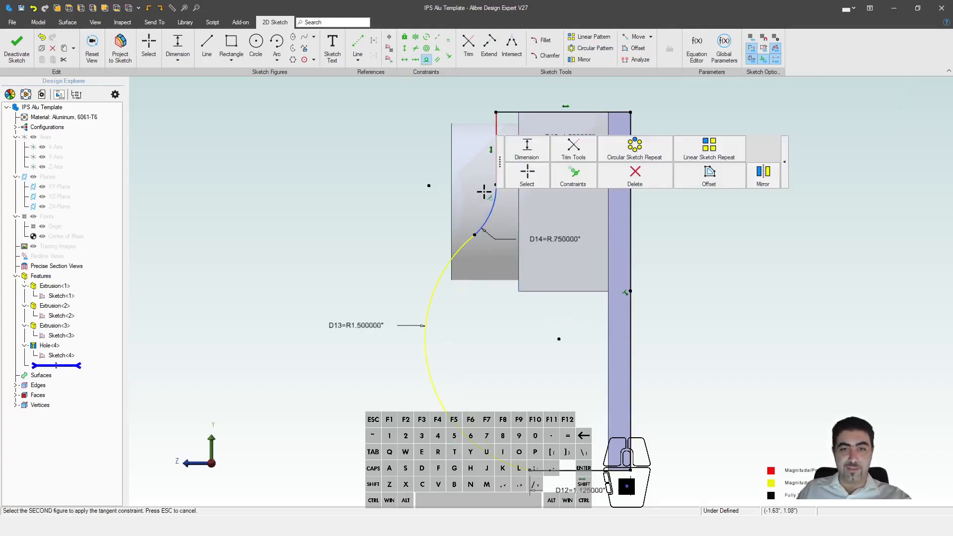
pyautogui.click(495, 129)
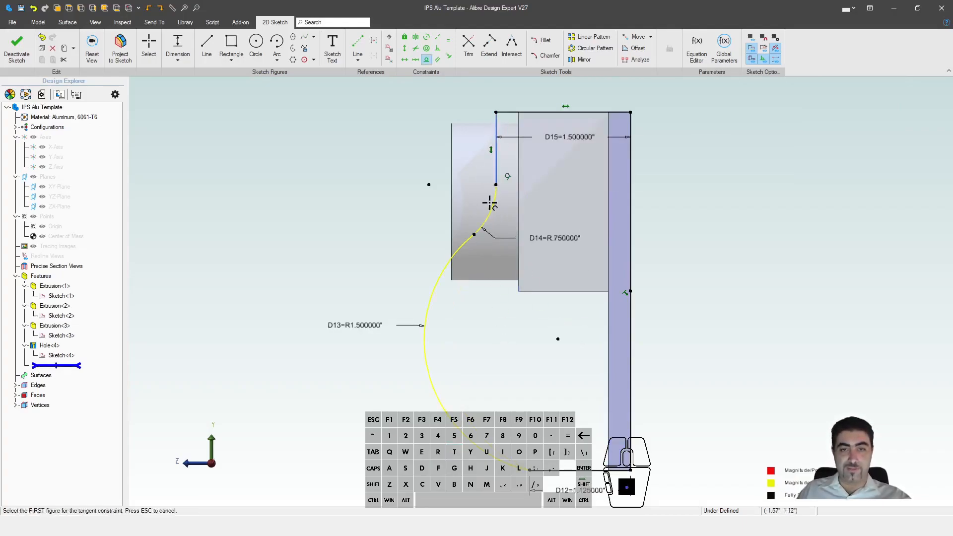
pyautogui.click(432, 385)
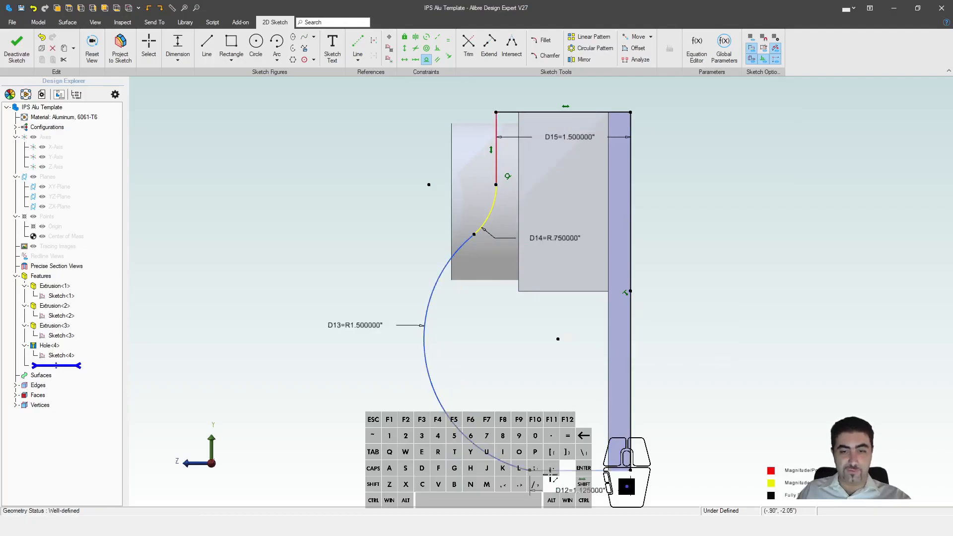
pyautogui.click(551, 470)
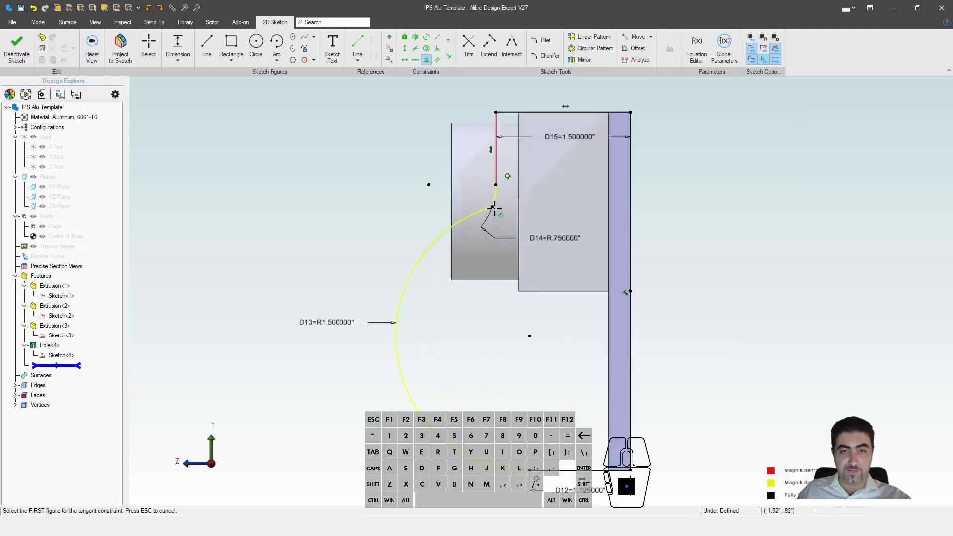
# Pull the arcs' shared endpoint outward and make the 1.5 in and 0.75 in arcs tangent to each other.
pyautogui.press('Escape')
pyautogui.moveTo(492, 207); pyautogui.dragTo(361, 257)
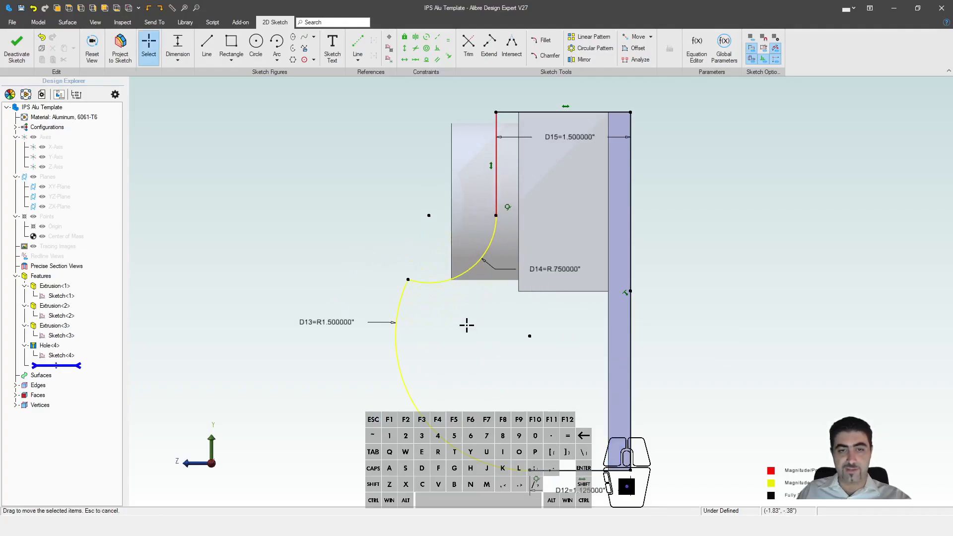
pyautogui.press('t')
pyautogui.click(400, 298)
pyautogui.click(426, 286)
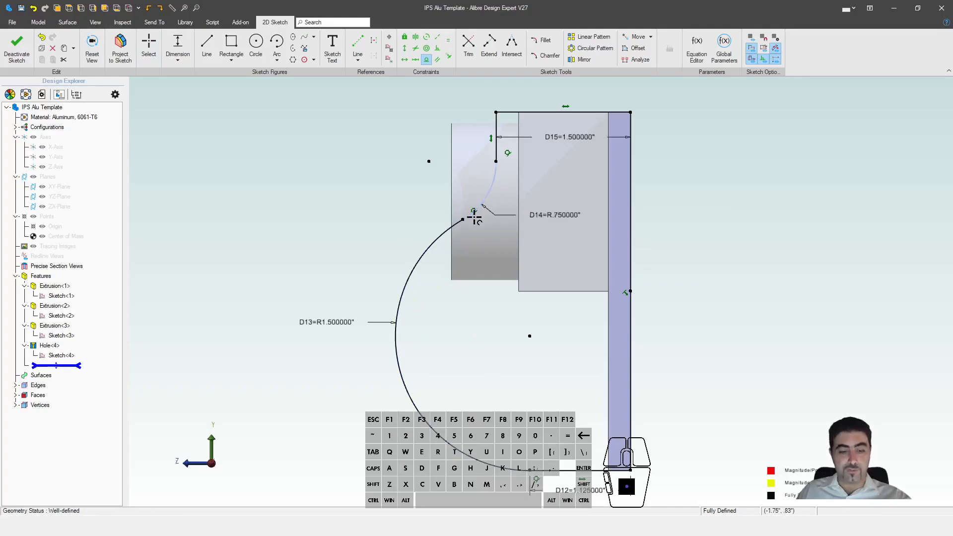
# Sketch a 0.5 in diameter circle centred on the 1.5 in arc's centre point.
pyautogui.press('c')
pyautogui.click(530, 336)
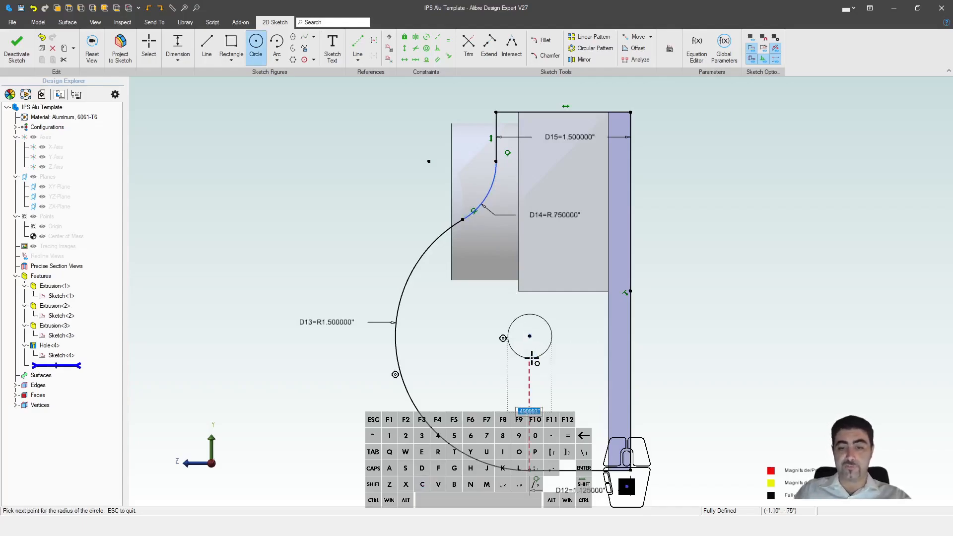
pyautogui.write('.5')
pyautogui.click(530, 358)
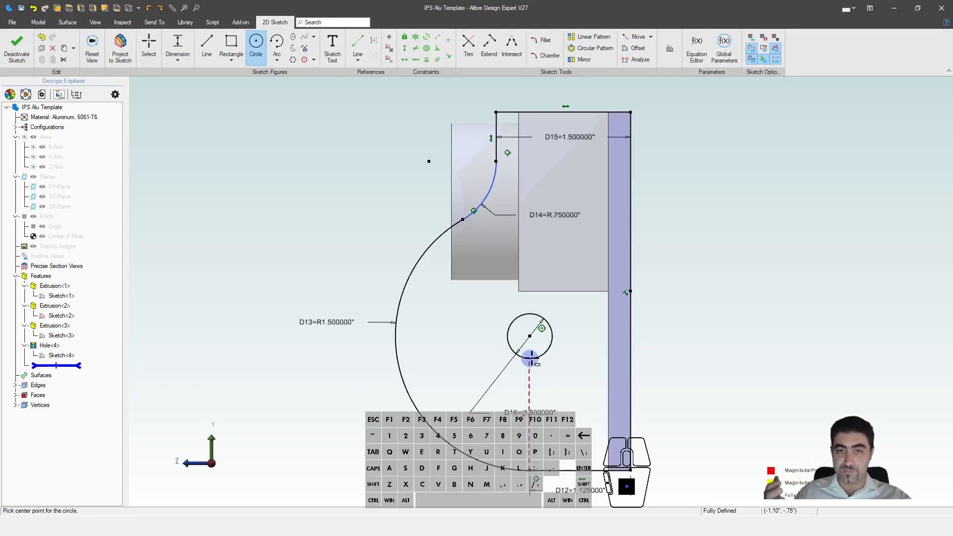
# Extrude the closed ear profile inward from the block's side with a depth of -0.25 in.
pyautogui.press('e')
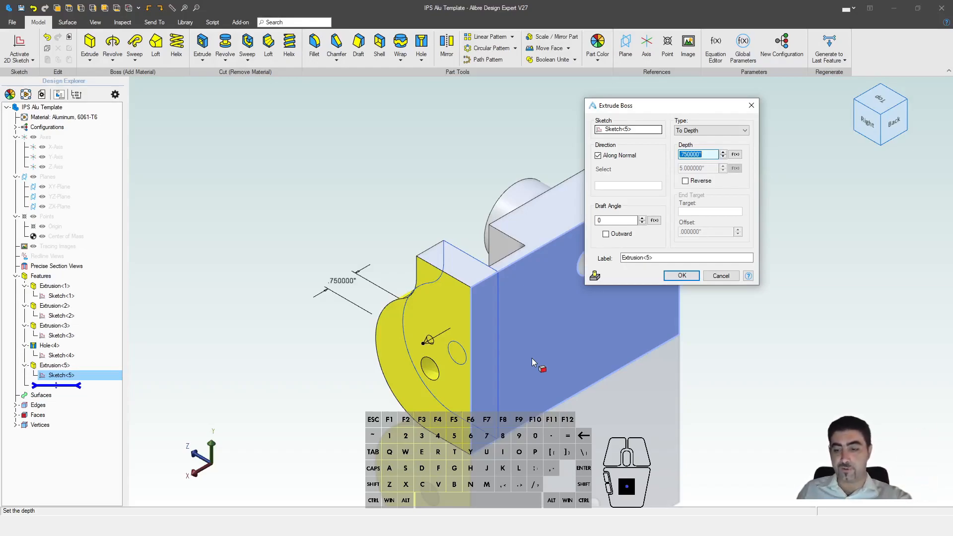
pyautogui.press('BackSpace')
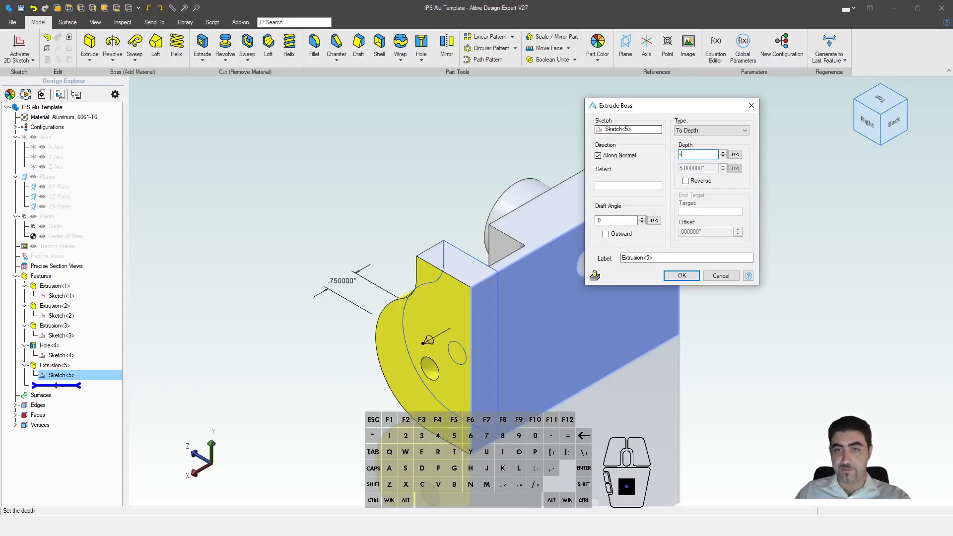
pyautogui.press('BackSpace')
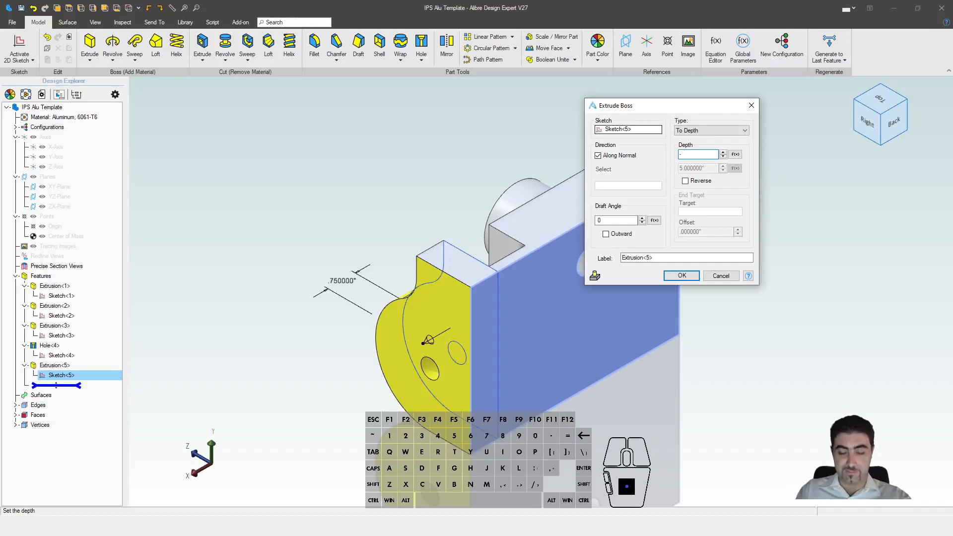
pyautogui.write('.25')
pyautogui.press('Return')
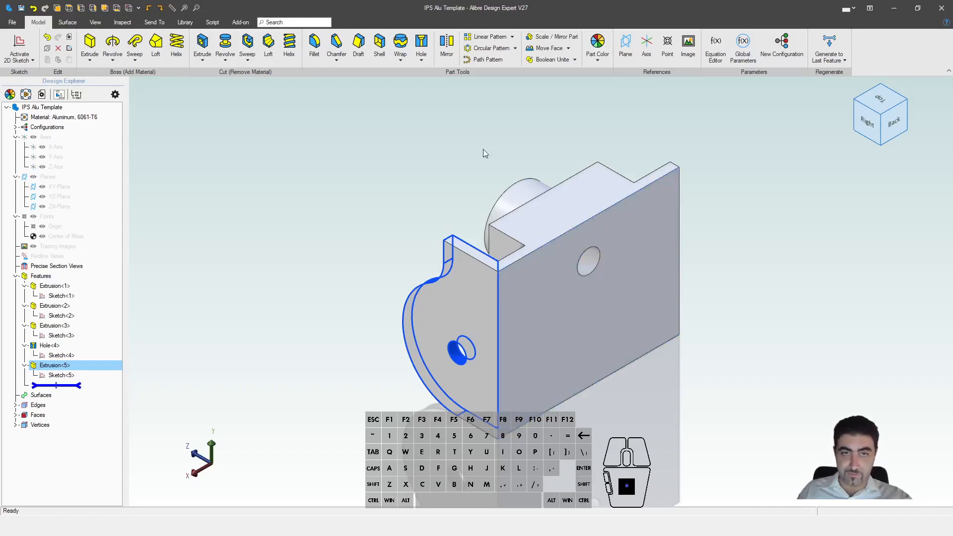
# Mirror the ear extrusion across the YZ-Plane to the opposite end of the block.
pyautogui.click(443, 44)
pyautogui.click(731, 279)
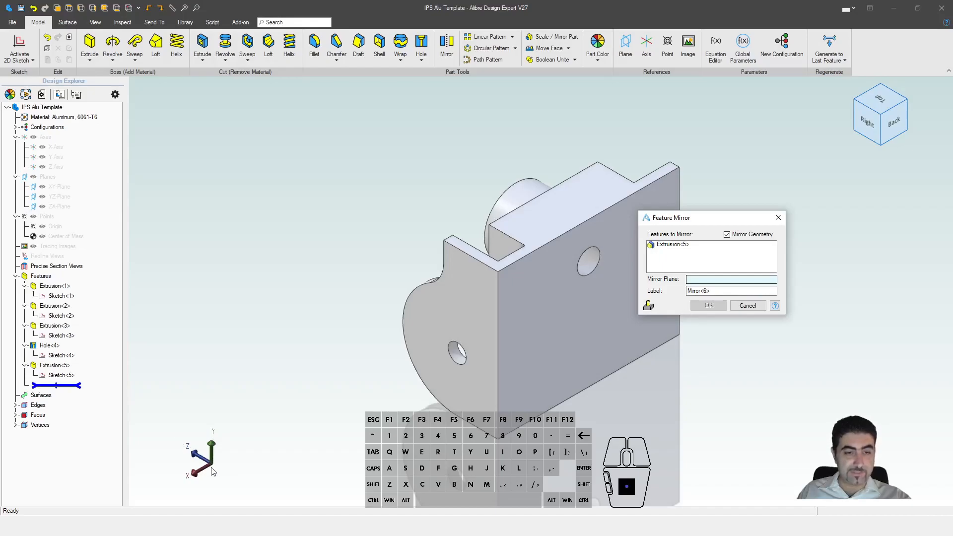
pyautogui.click(78, 197)
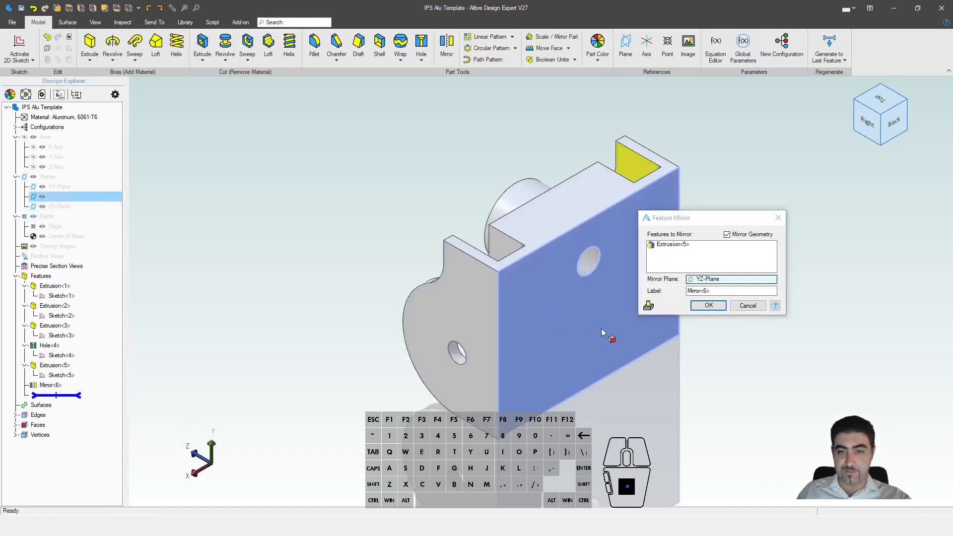
pyautogui.click(700, 305)
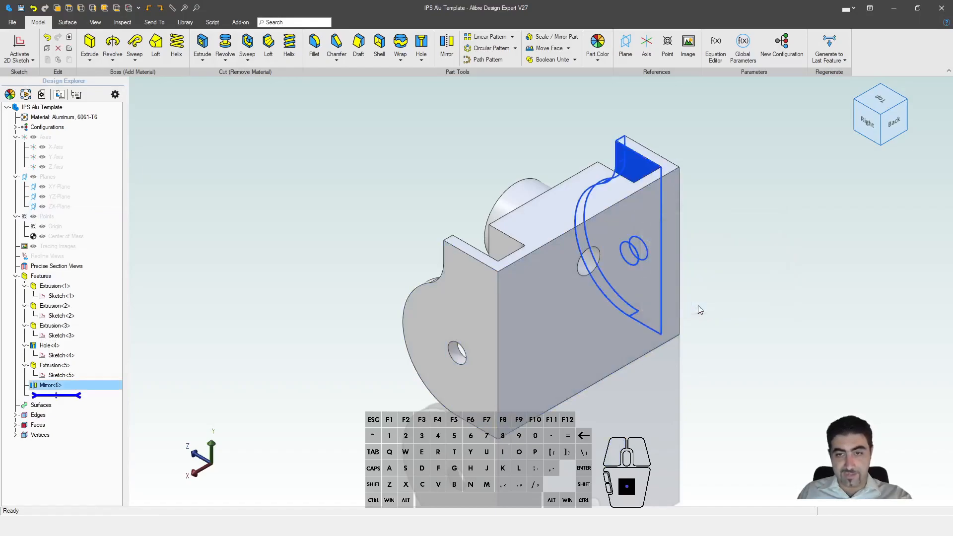
# Calculate the part's physical properties with the display precision set to 4, and close the results.
pyautogui.hotkey('ctrl', 'shift', 'p')
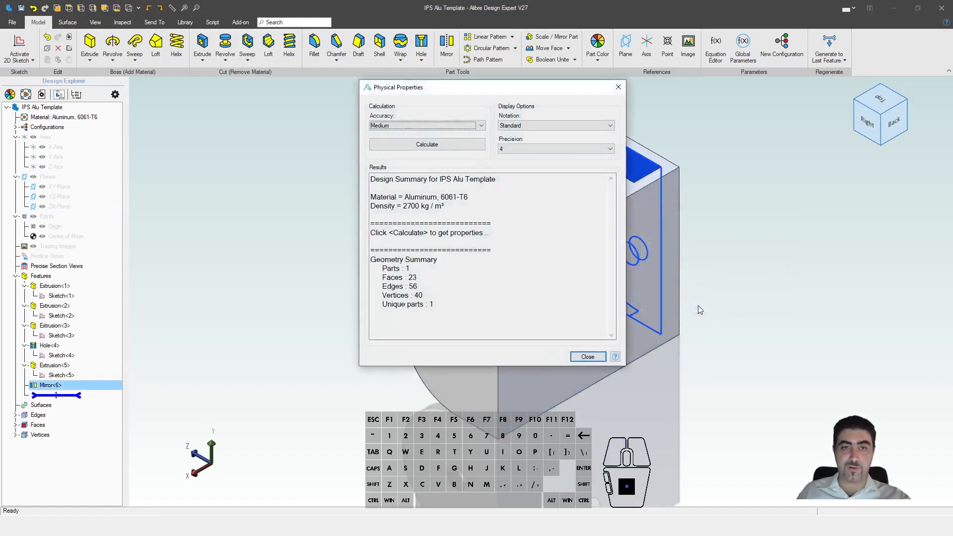
pyautogui.click(531, 147)
pyautogui.click(526, 191)
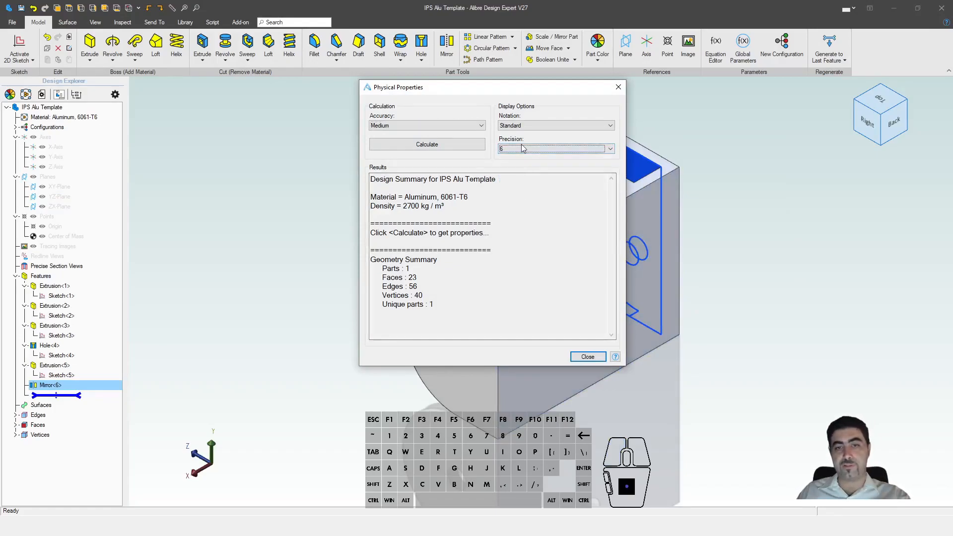
pyautogui.click(523, 150)
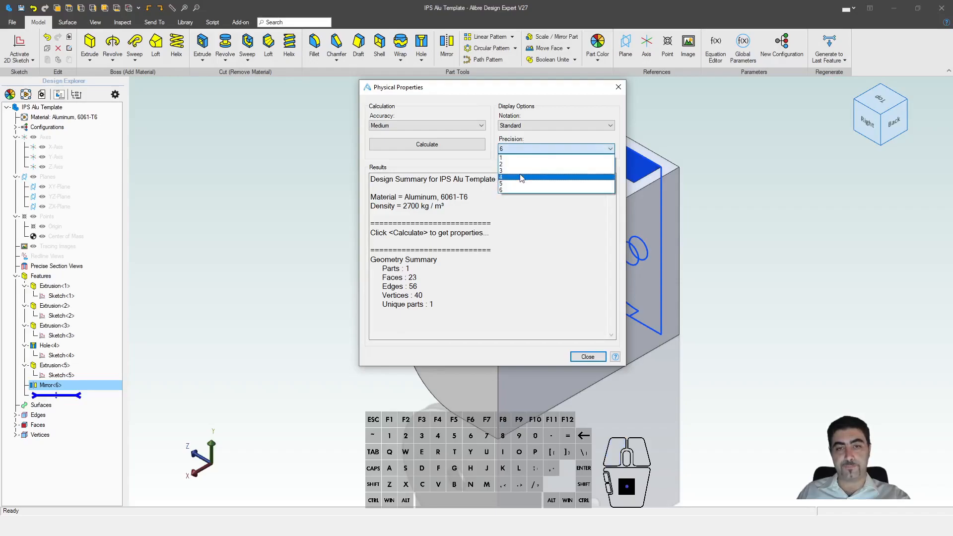
pyautogui.click(519, 177)
pyautogui.click(457, 148)
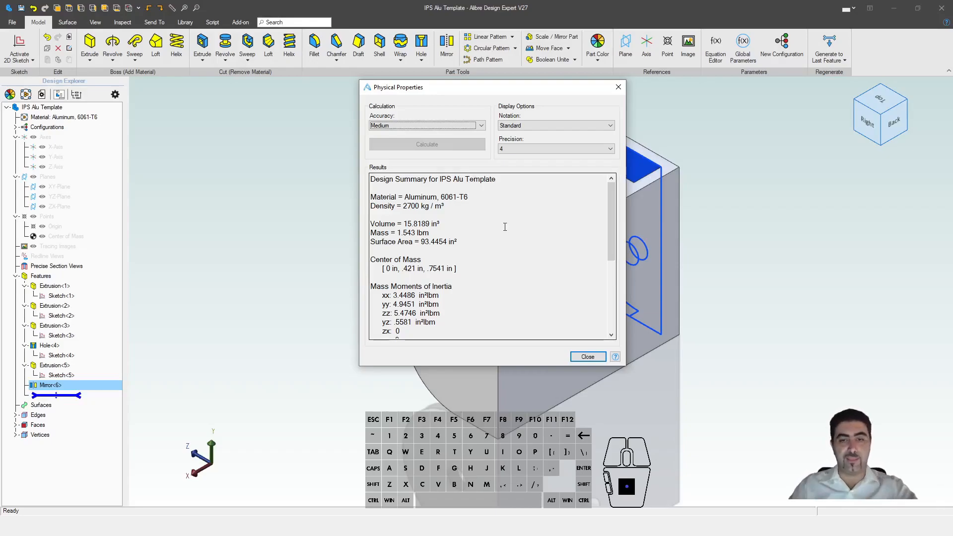
pyautogui.press('Escape')
# Open the MMGS ABS part template from the recent files on the home window.
pyautogui.click(757, 404)
pyautogui.moveTo(135, 524)
pyautogui.click(91, 489)
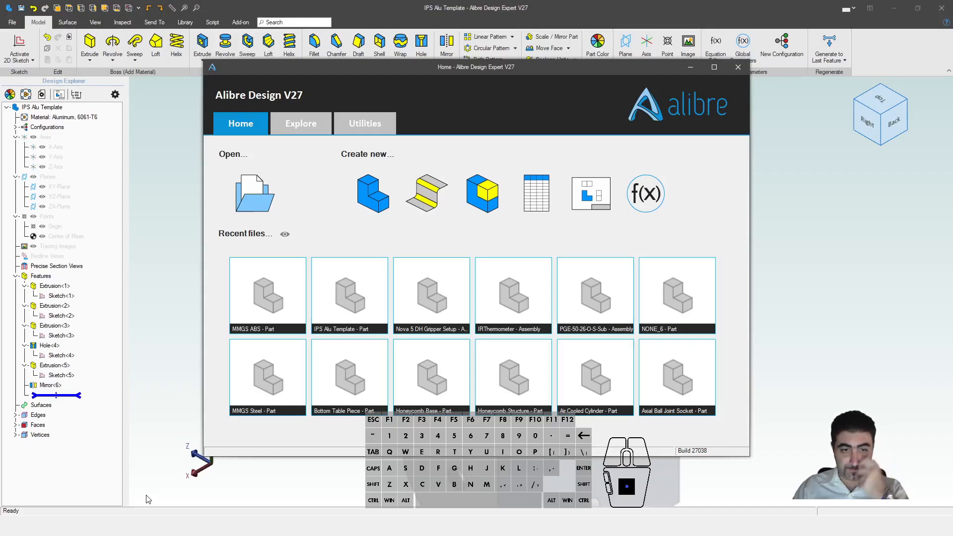
pyautogui.click(243, 318)
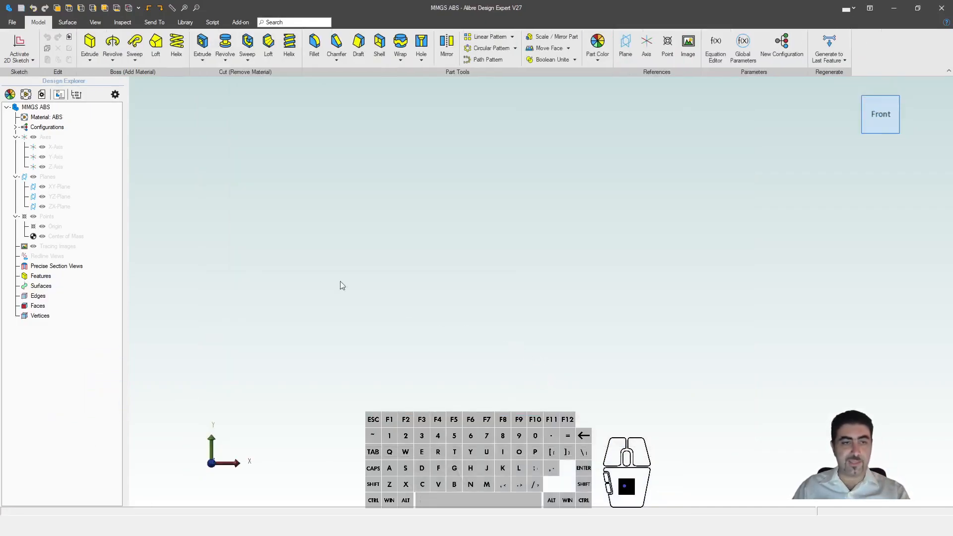
# Sketch a 245 mm by 140 mm rectangle on the XY-Plane, centred on the origin.
pyautogui.hotkey('shift', 'r')
pyautogui.click(81, 186)
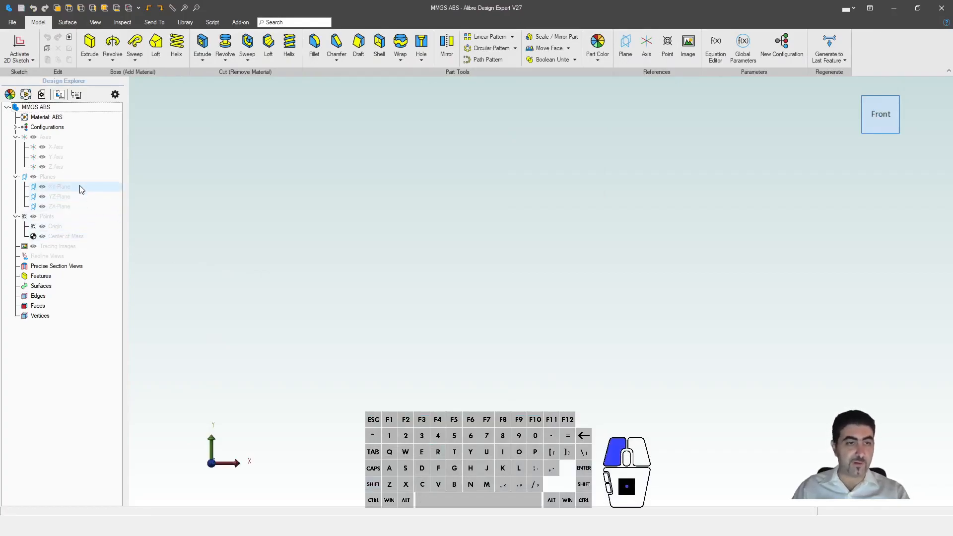
pyautogui.click(540, 291)
pyautogui.write('245')
pyautogui.press('Tab')
pyautogui.write('140')
pyautogui.press('Return')
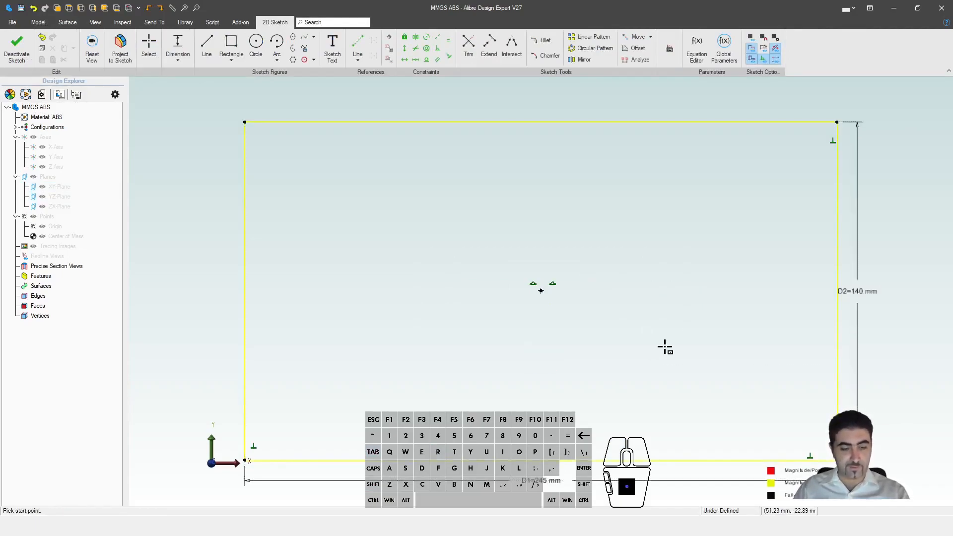
# Extrude the rectangle 22 mm as a base plate and reopen the extrusion to check its depth.
pyautogui.write('e20')
pyautogui.press('Return')
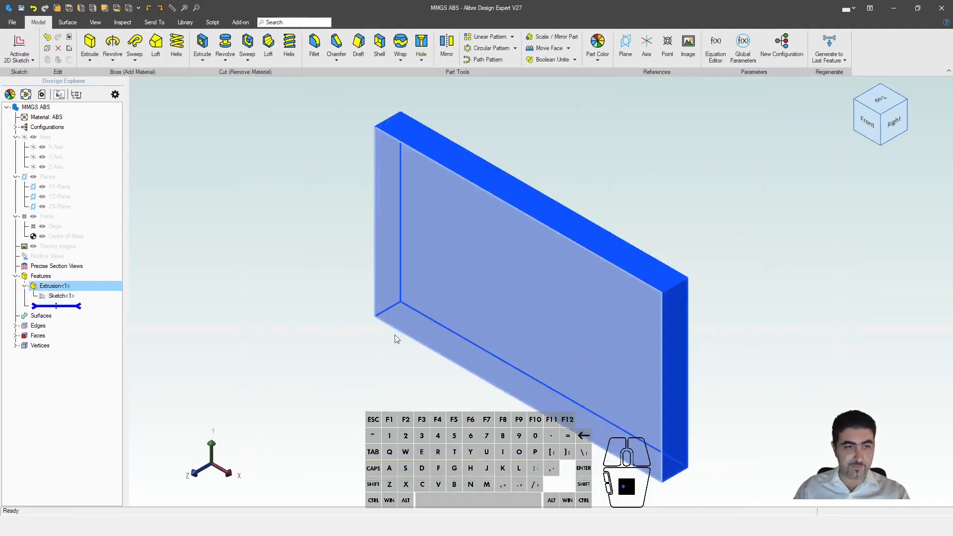
pyautogui.rightClick(86, 287)
pyautogui.click(105, 295)
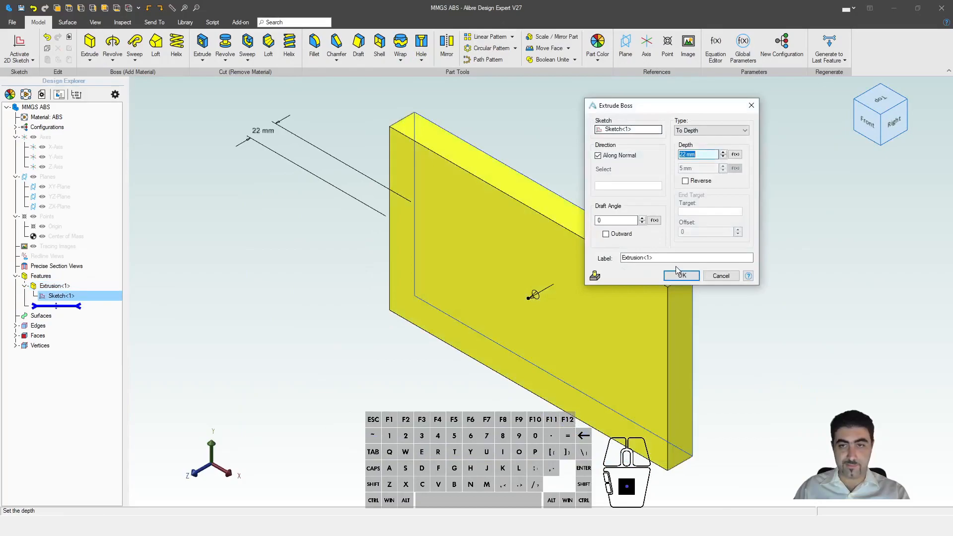
pyautogui.click(679, 275)
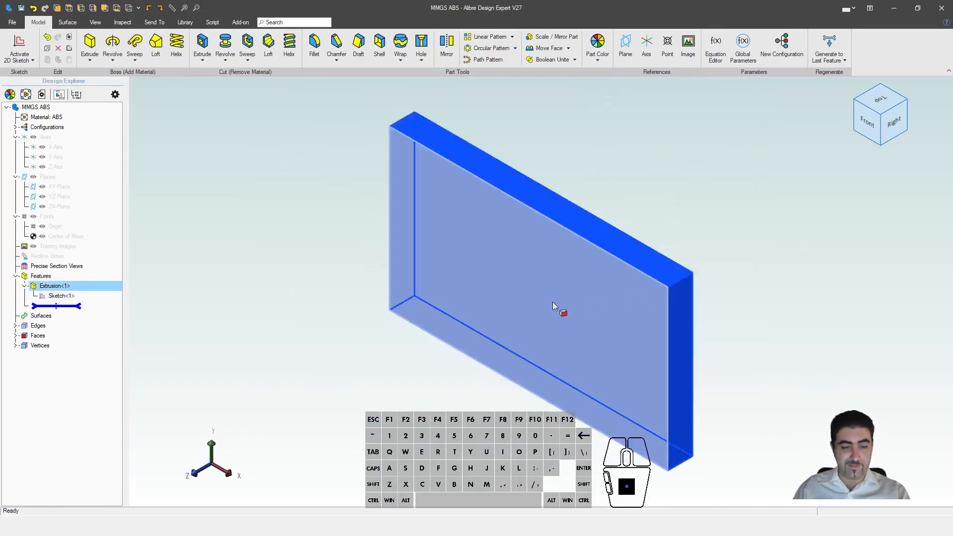
# Sketch a 190 mm by 50 mm rectangle centred on the plate's front face and extrude it 58 mm outward.
pyautogui.click(553, 302)
pyautogui.hotkey('shift', 'r')
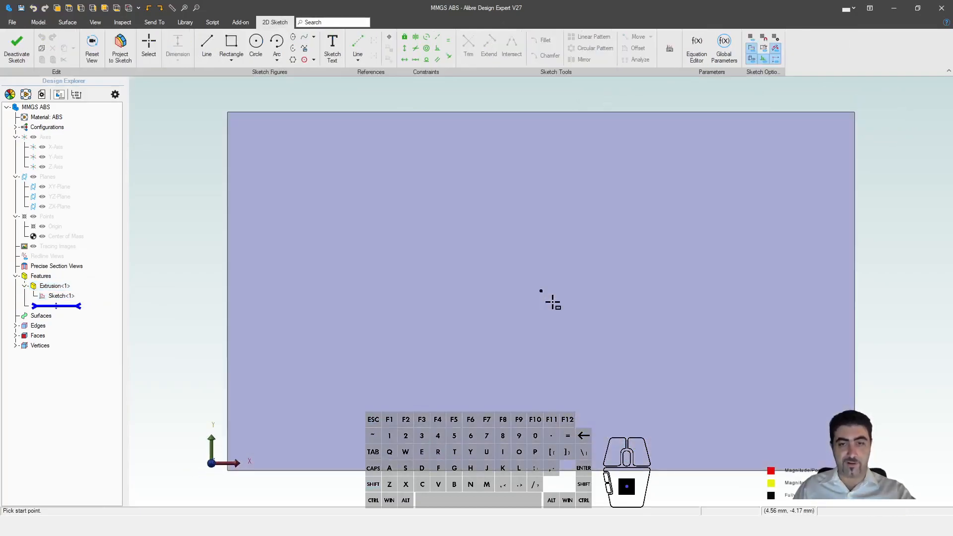
pyautogui.hotkey('shift', 'r')
pyautogui.click(540, 290)
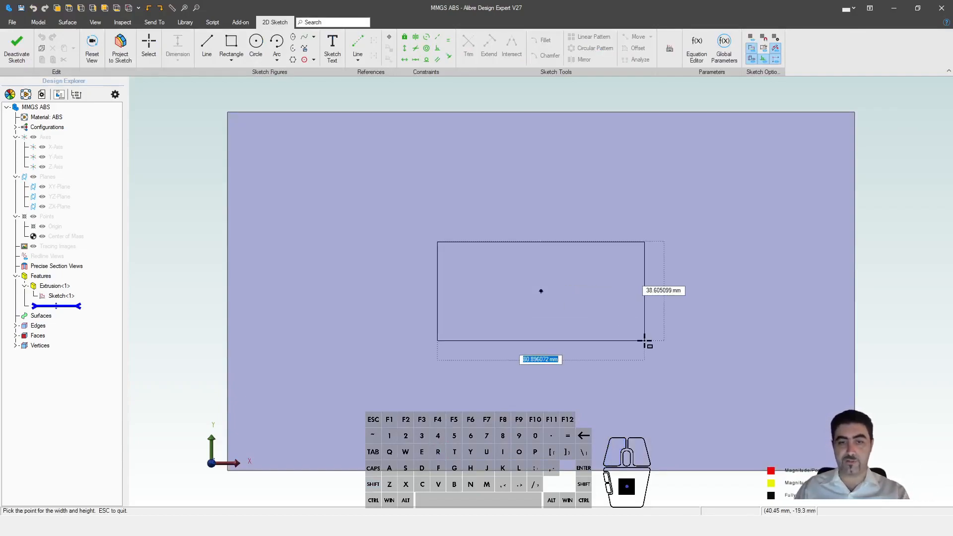
pyautogui.write('190')
pyautogui.press('Tab')
pyautogui.write('5')
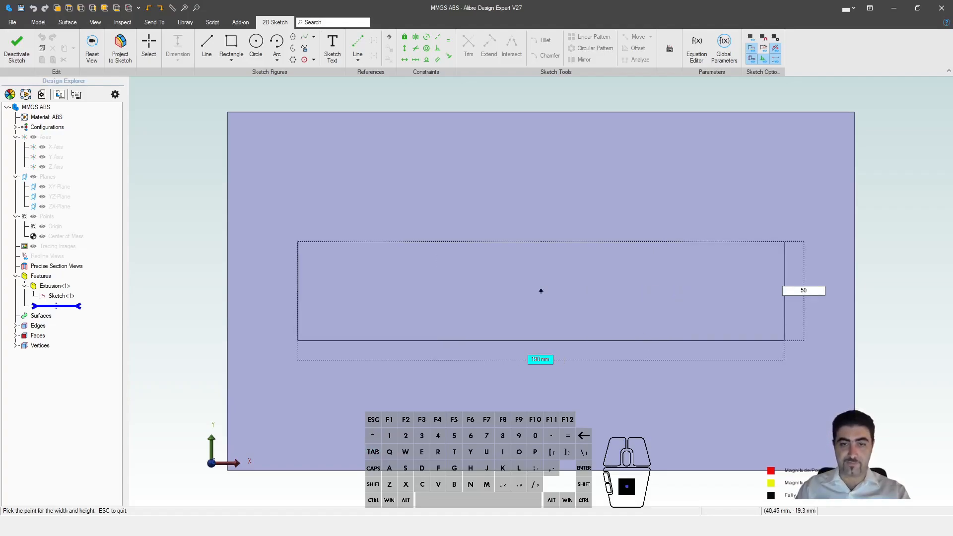
pyautogui.press('Return')
pyautogui.press('e')
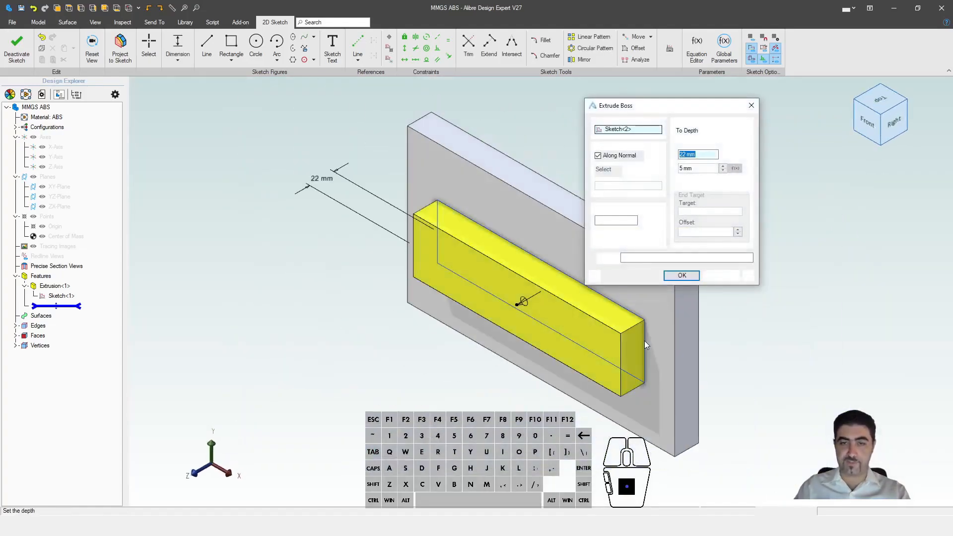
pyautogui.press('Return')
# Sketch a six-sided regular polygon about 35 mm across flats on the plate's front face, centred on the origin.
pyautogui.click(646, 311)
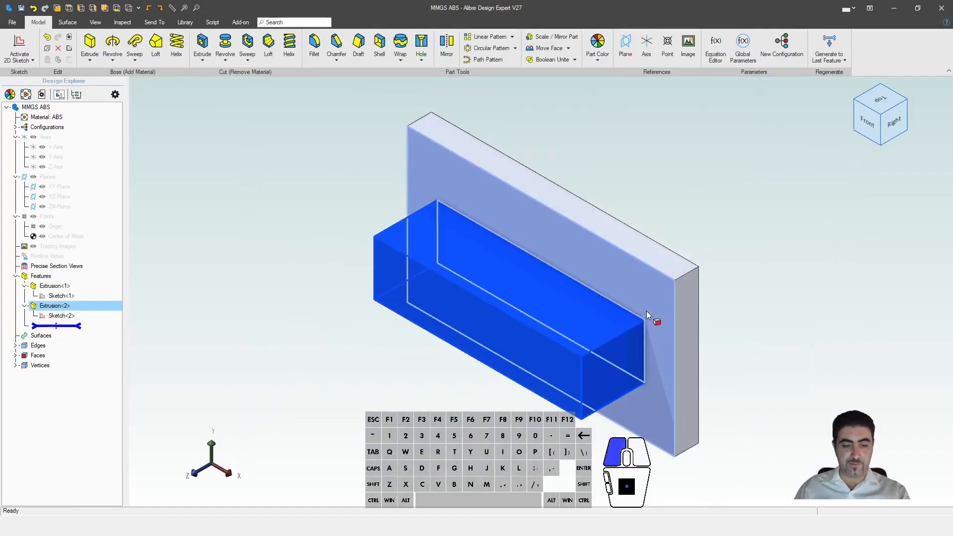
pyautogui.press('s')
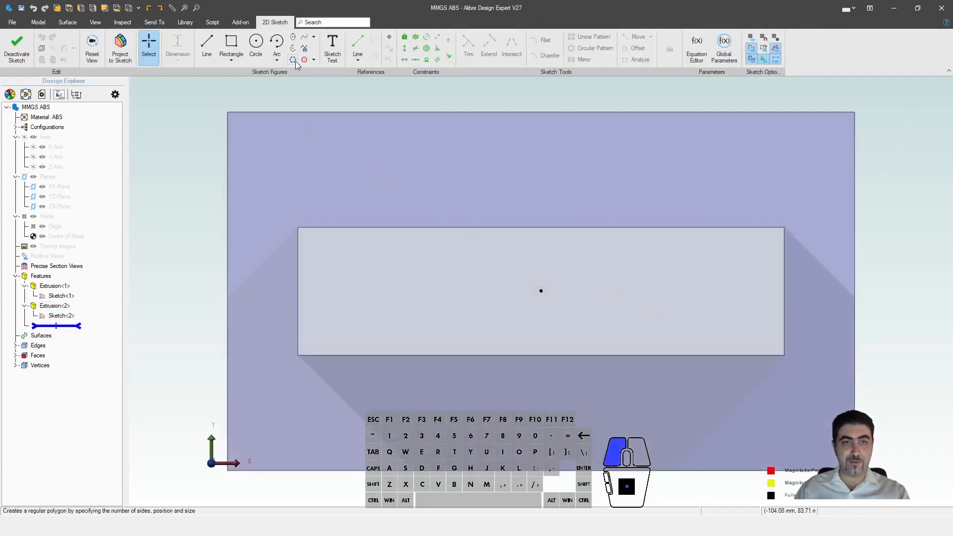
pyautogui.click(292, 59)
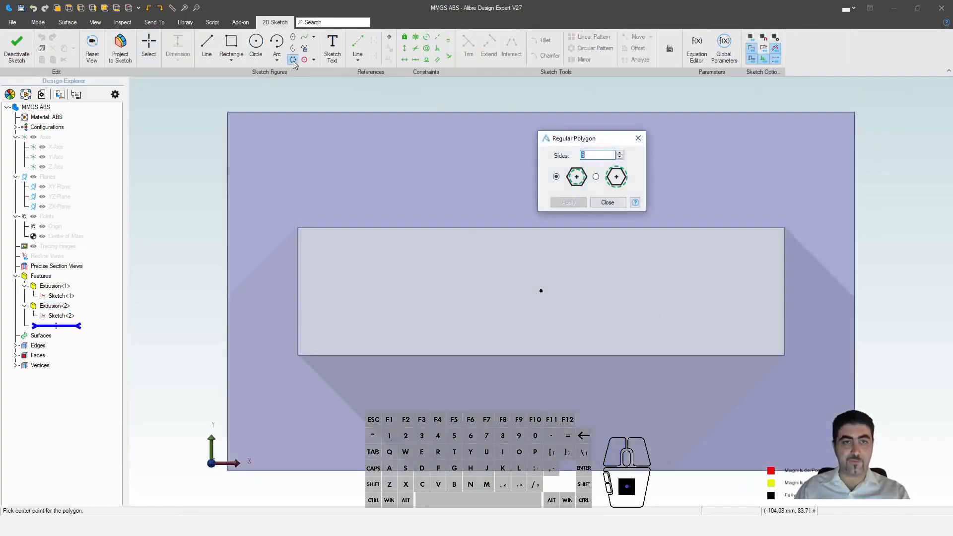
pyautogui.click(540, 291)
pyautogui.click(562, 252)
pyautogui.click(565, 204)
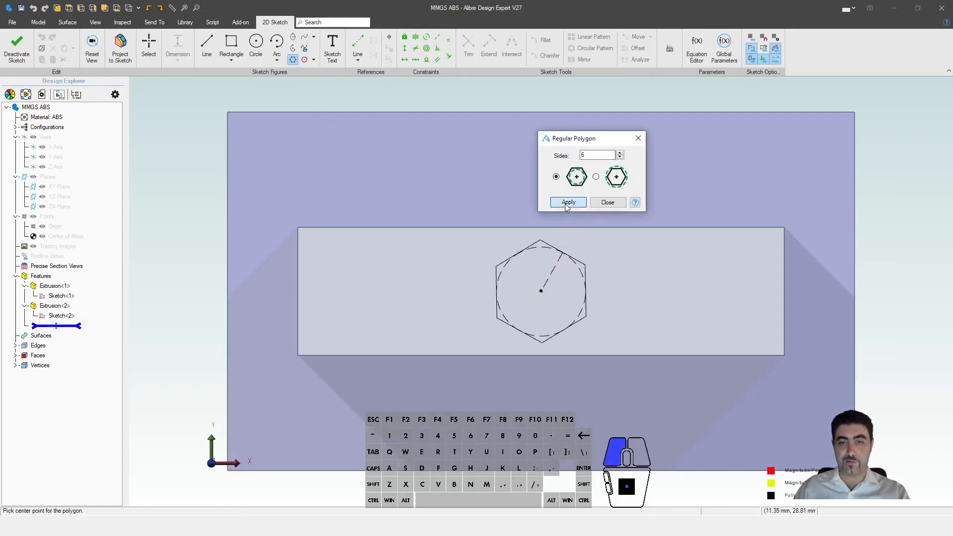
pyautogui.click(607, 202)
# Make the hexagon's upper side horizontal and dimension the distance between its horizontal sides to 110 mm.
pyautogui.hotkey('shift', 'h')
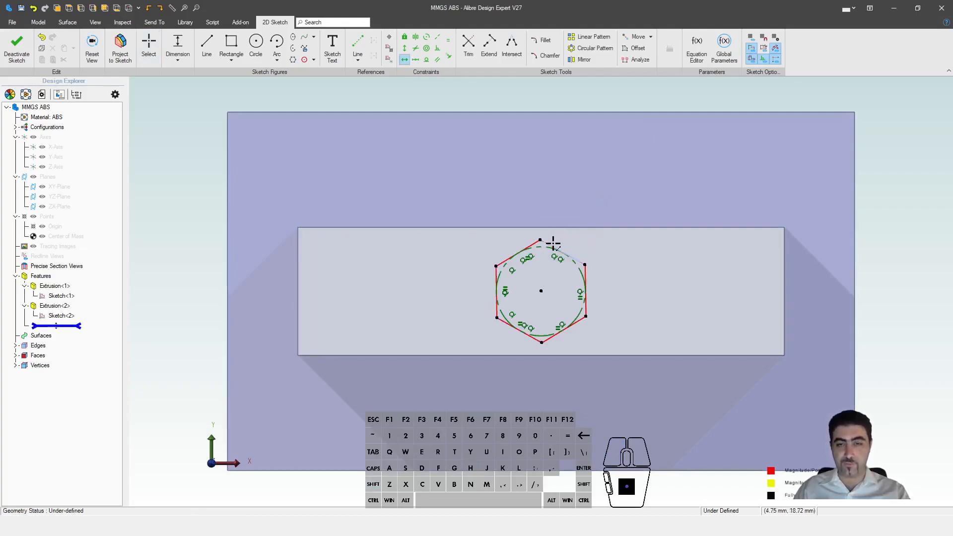
pyautogui.click(553, 243)
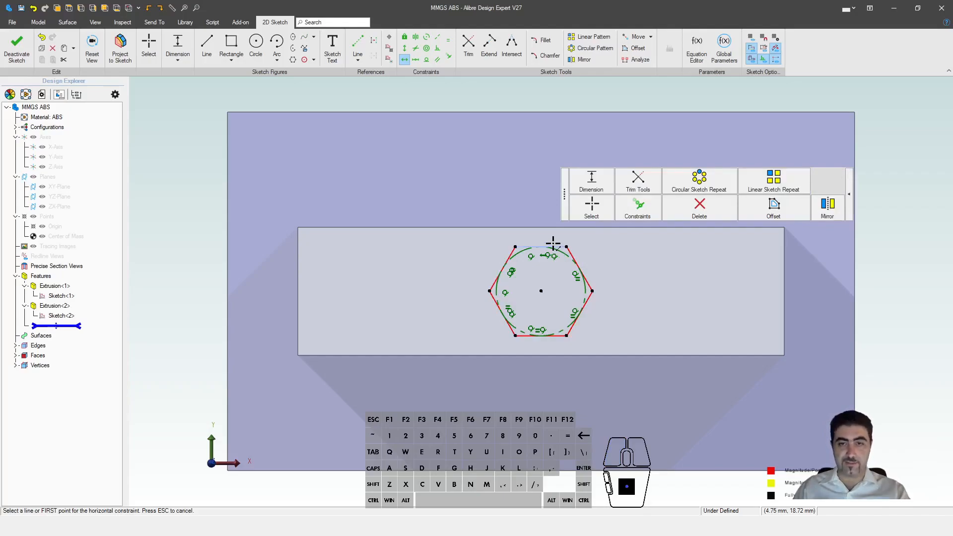
pyautogui.press('d')
pyautogui.click(553, 245)
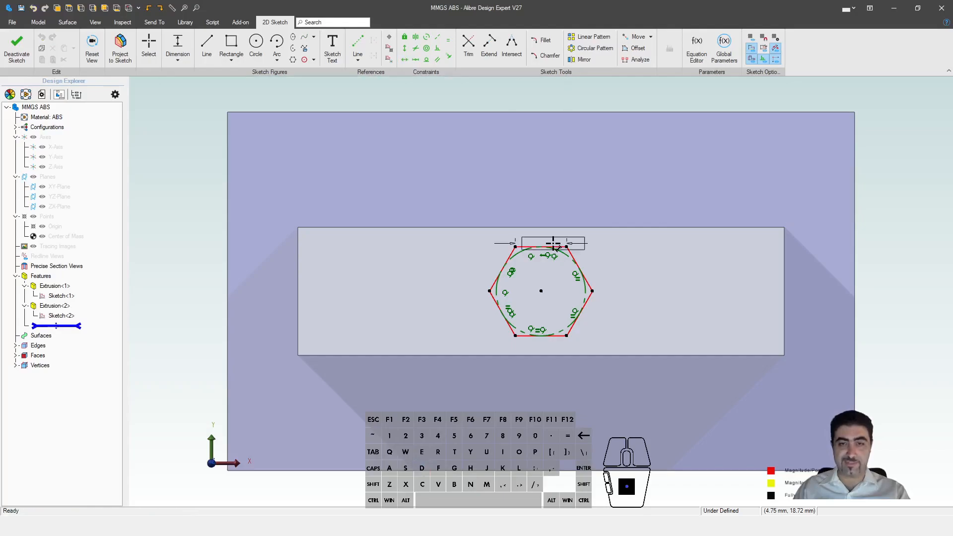
pyautogui.click(552, 339)
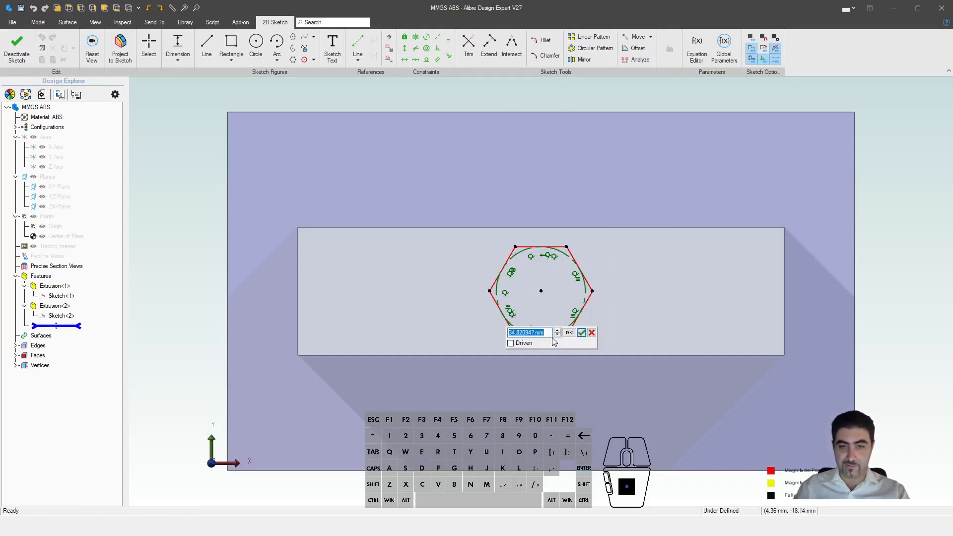
pyautogui.write('110')
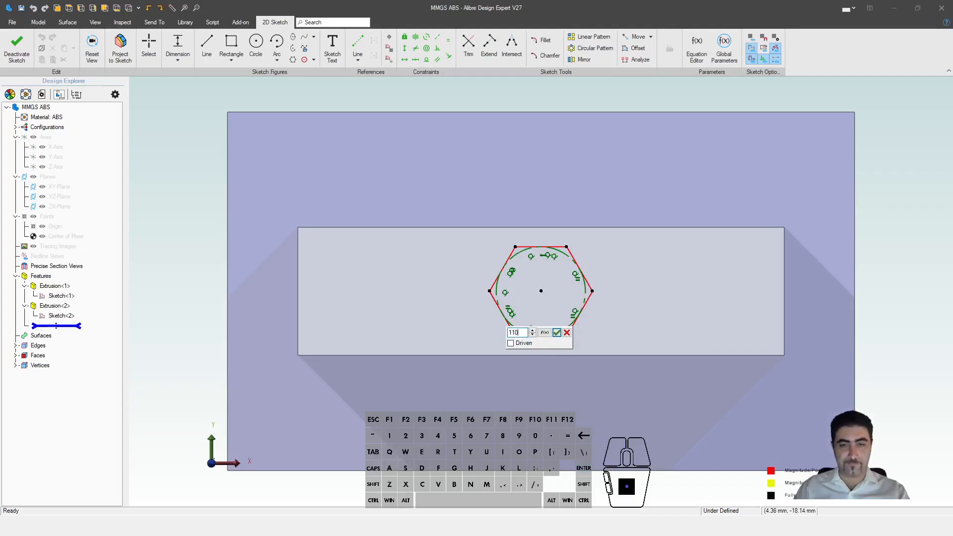
pyautogui.press('Return')
# Extrude the hexagon sketch 78 mm outward from the plate's front face.
pyautogui.write('e')
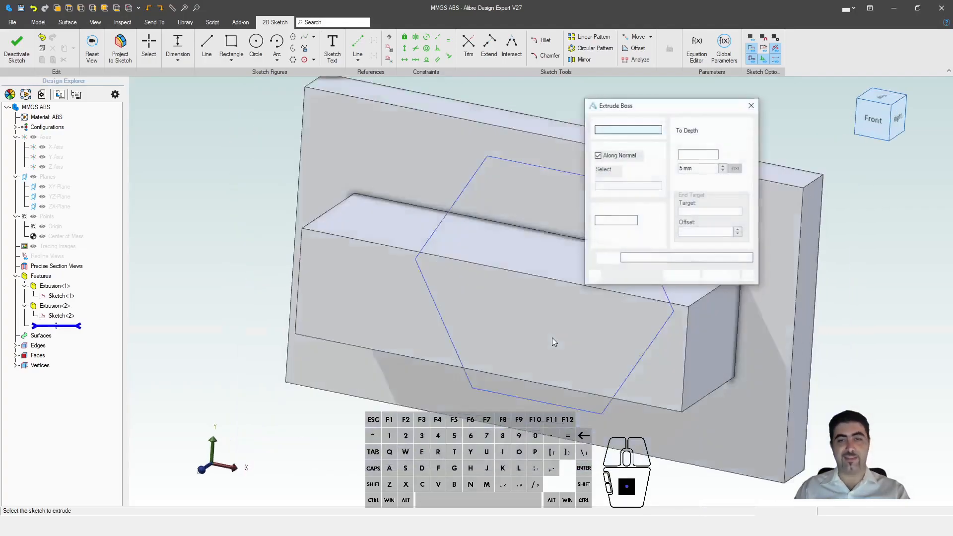
pyautogui.write('78')
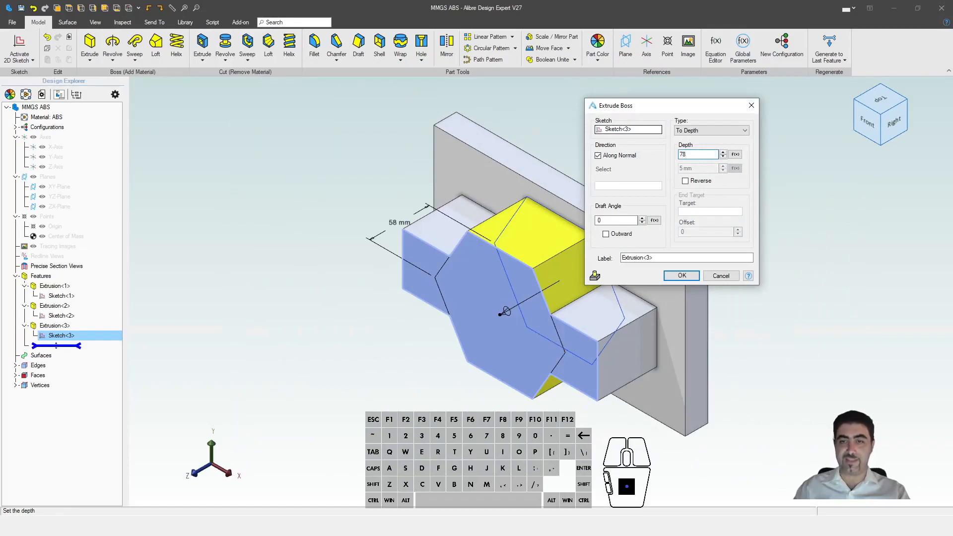
pyautogui.press('Return')
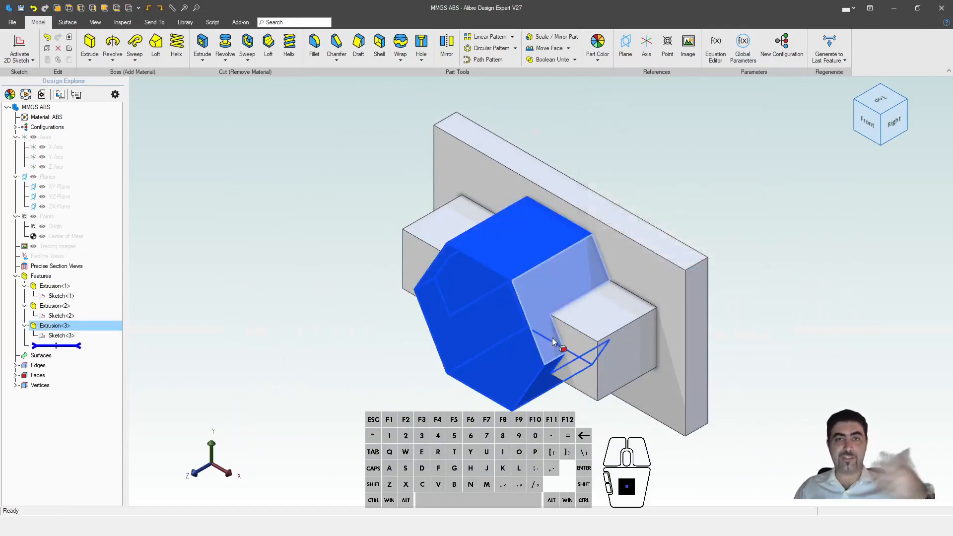
# Start a hole feature on the front face of the rectangular block beside the hexagon.
pyautogui.click(579, 345)
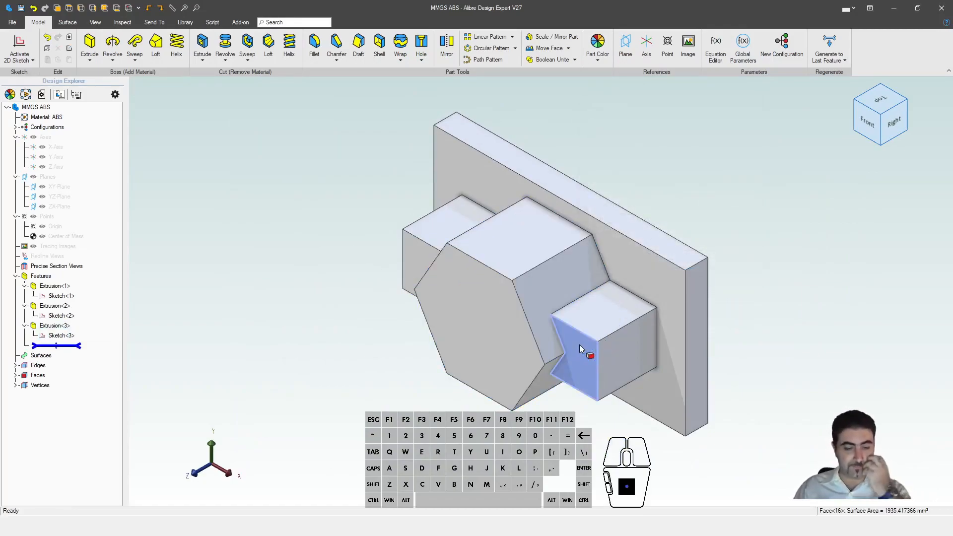
pyautogui.hotkey('ctrl', 'k')
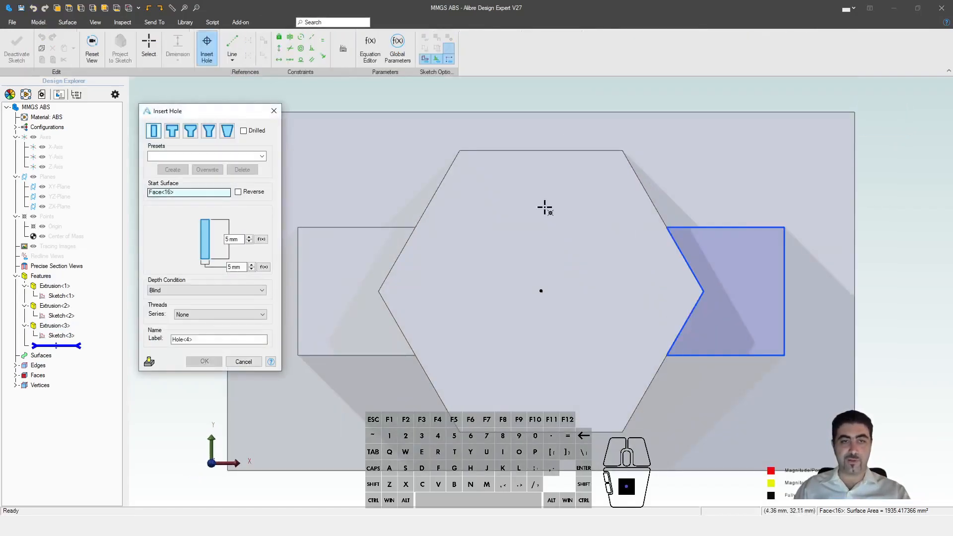
pyautogui.click(275, 23)
pyautogui.click(232, 53)
pyautogui.click(359, 178)
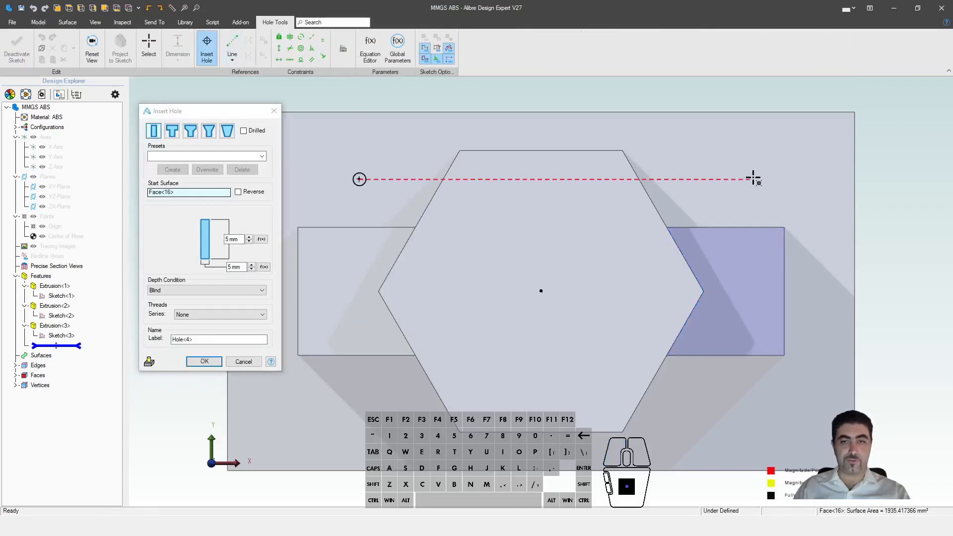
pyautogui.press('Escape')
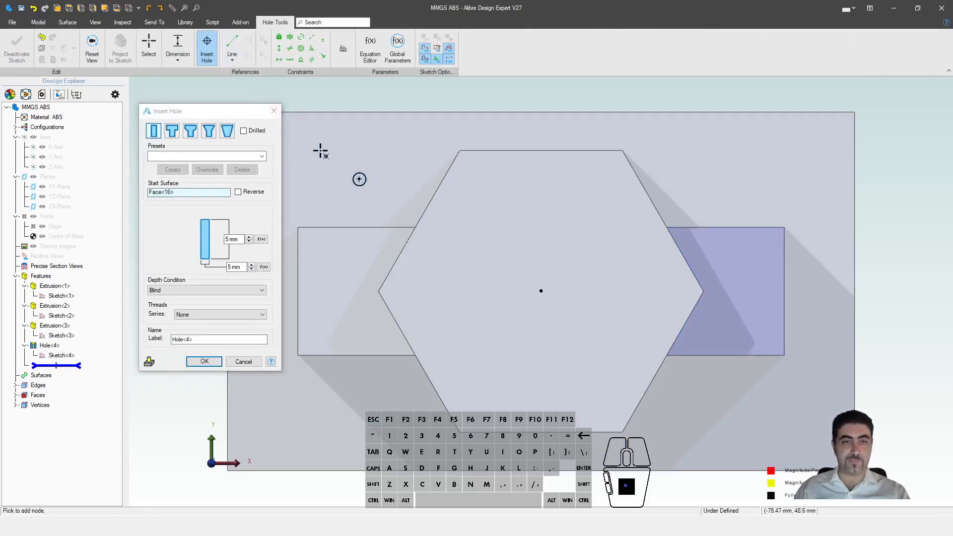
pyautogui.click(148, 48)
pyautogui.click(358, 179)
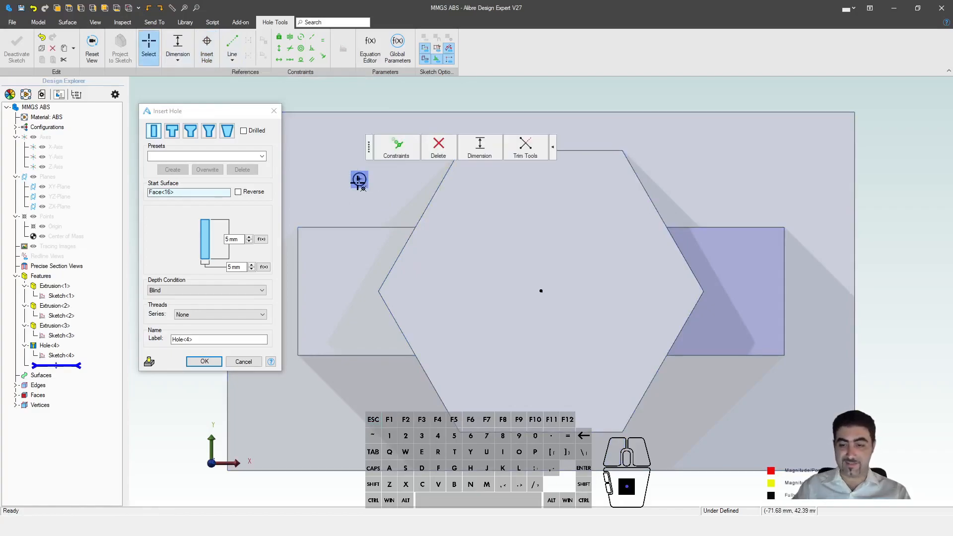
pyautogui.press('Delete')
# Draw a horizontal reference line across the part and constrain its midpoint to the origin.
pyautogui.click(235, 51)
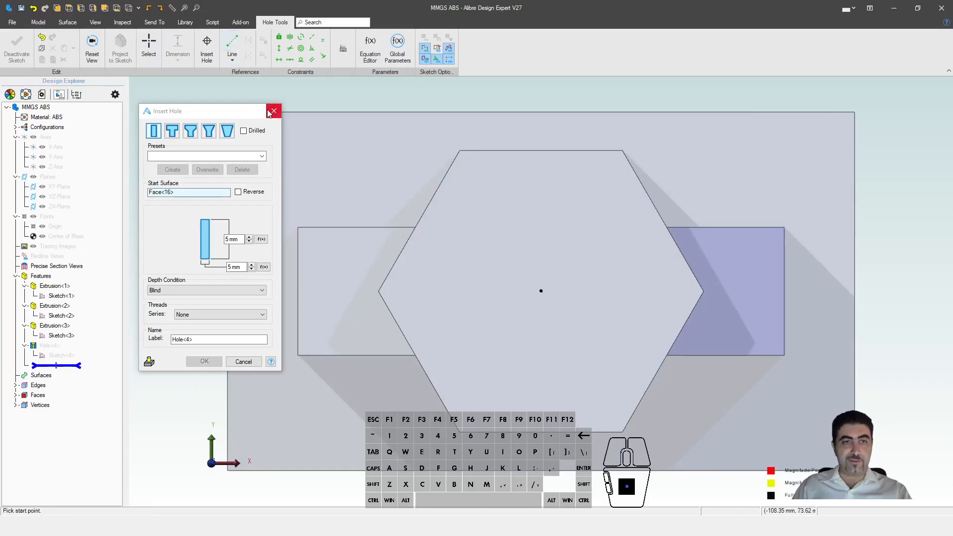
pyautogui.click(343, 175)
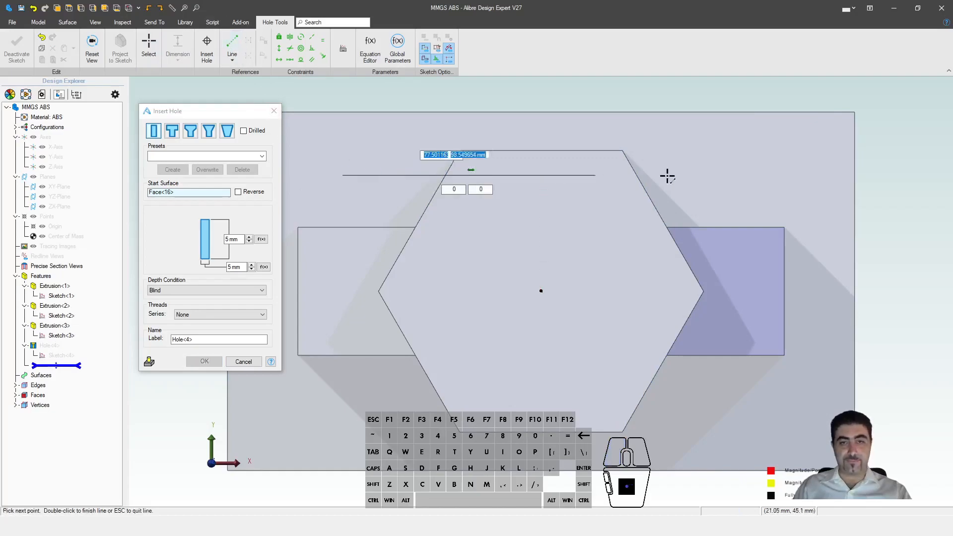
pyautogui.doubleClick(807, 176)
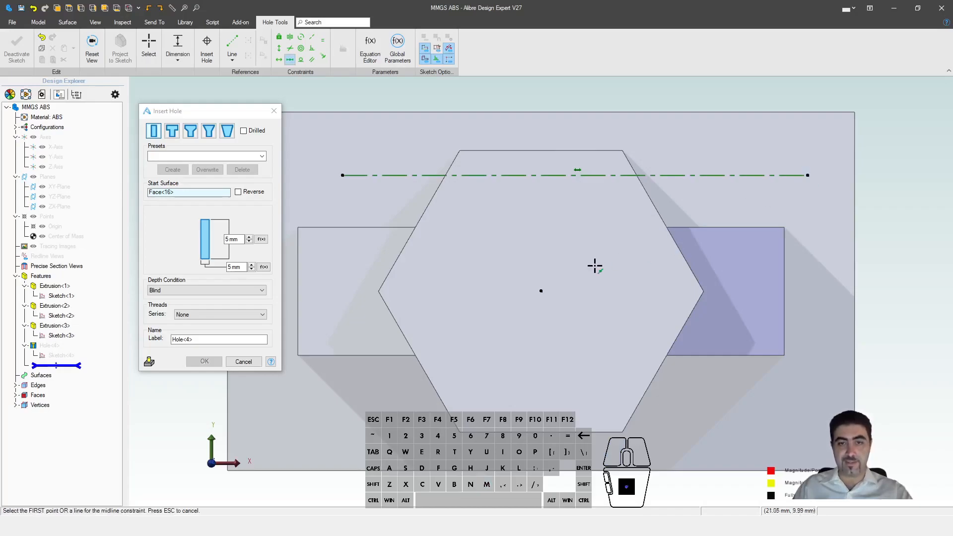
pyautogui.click(543, 176)
pyautogui.click(543, 179)
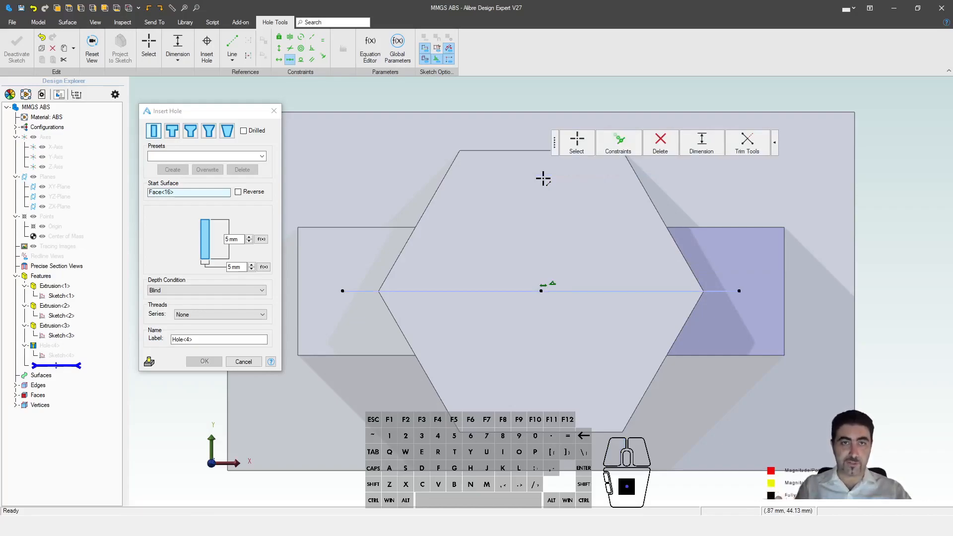
# Dimension the horizontal reference line's length to 150 mm.
pyautogui.press('d')
pyautogui.click(543, 178)
pyautogui.write('150')
pyautogui.press('Return')
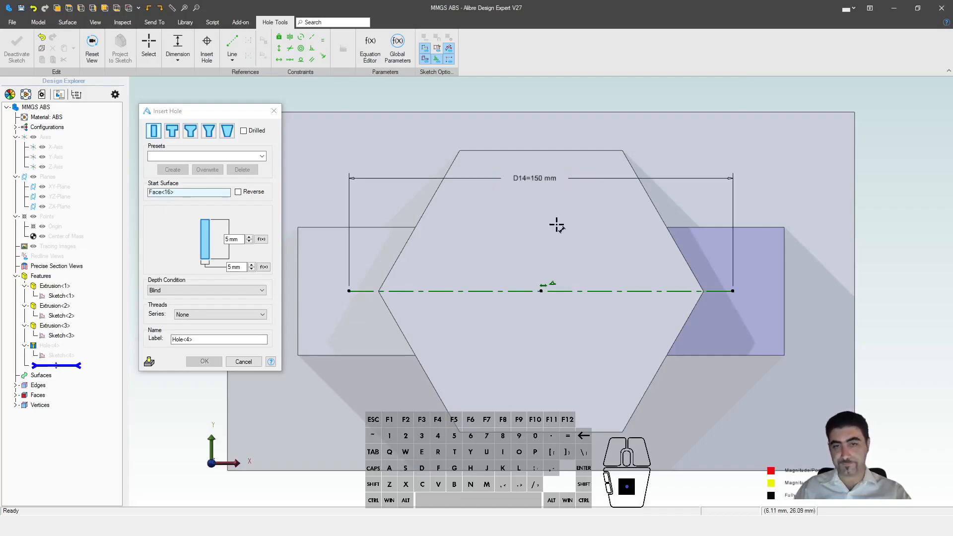
# Place hole points on both endpoints of the 150 mm reference line.
pyautogui.click(207, 45)
pyautogui.click(348, 291)
pyautogui.click(731, 291)
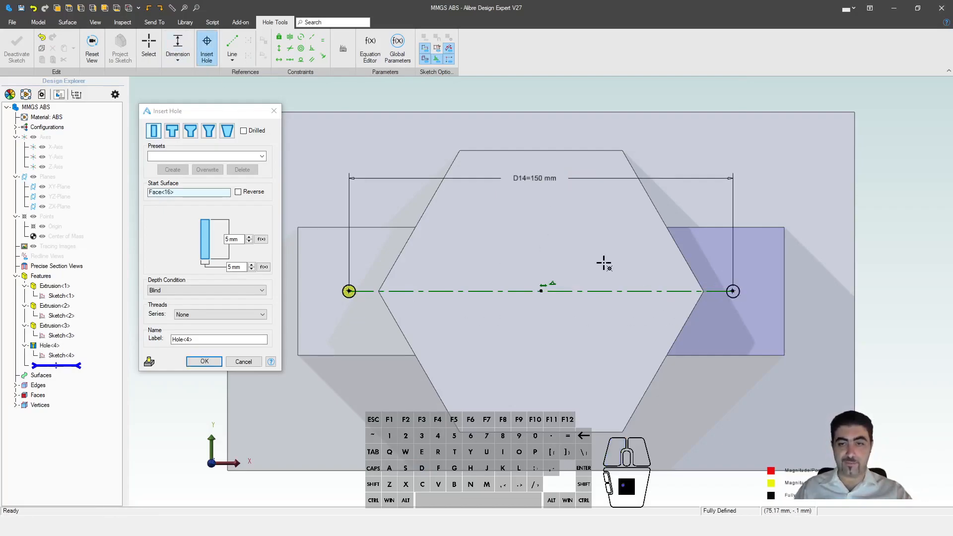
# Make both holes counterbored with a 20 mm counterbore diameter, a 10 mm hole diameter and Through All depth.
pyautogui.click(172, 130)
pyautogui.moveTo(246, 212); pyautogui.dragTo(213, 211)
pyautogui.write('20')
pyautogui.moveTo(244, 267); pyautogui.dragTo(208, 272)
pyautogui.write('10')
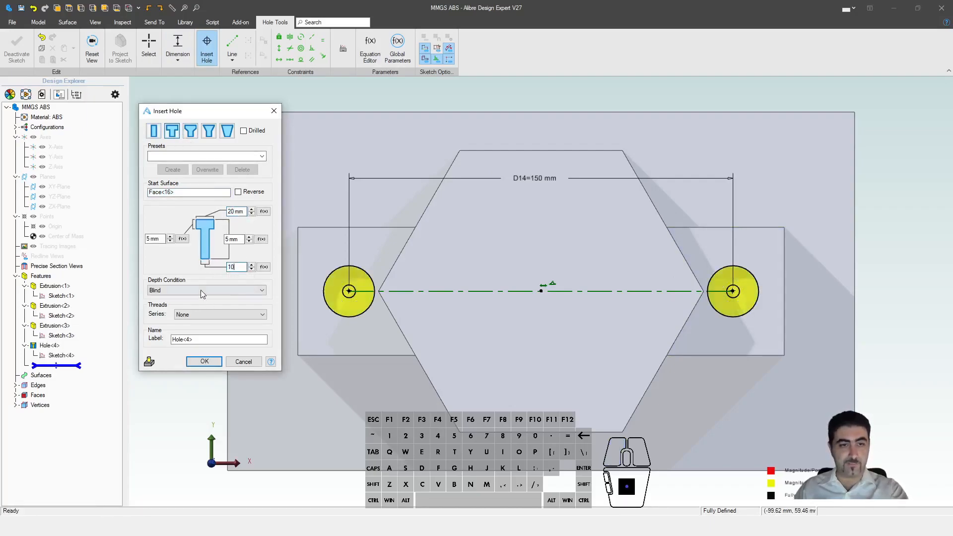
pyautogui.click(205, 290)
pyautogui.click(186, 305)
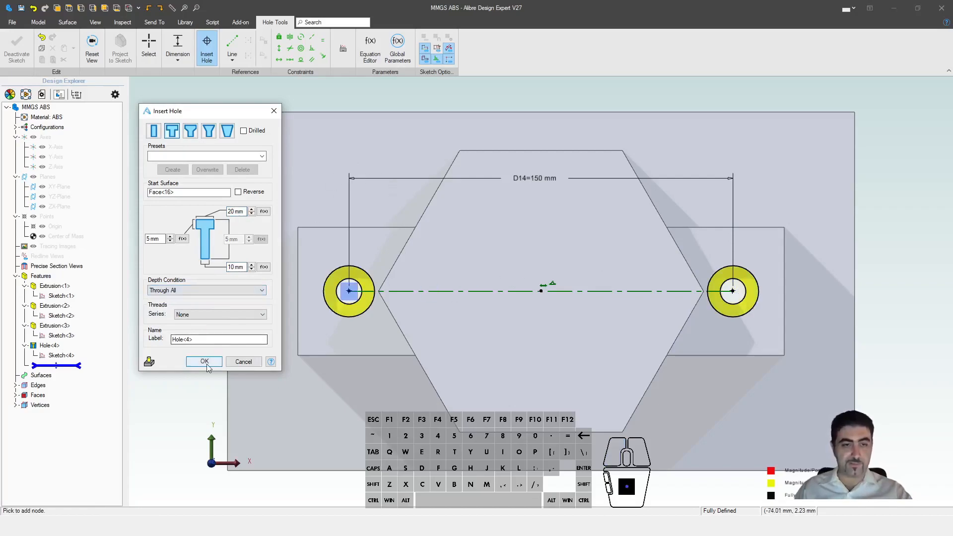
pyautogui.click(203, 362)
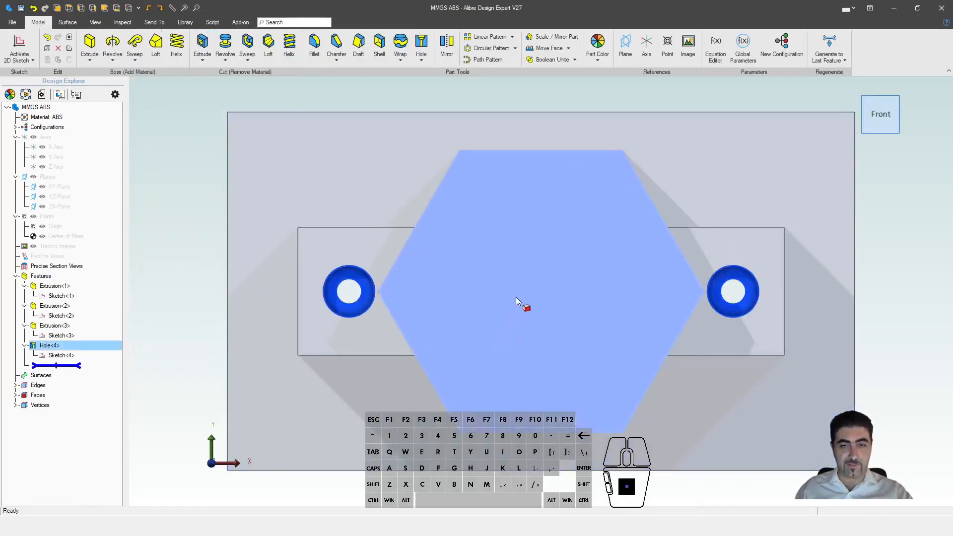
# Cut a plain 60 mm diameter Through All hole at the centre of the hexagon's front face.
pyautogui.click(516, 297)
pyautogui.press('h')
pyautogui.click(541, 291)
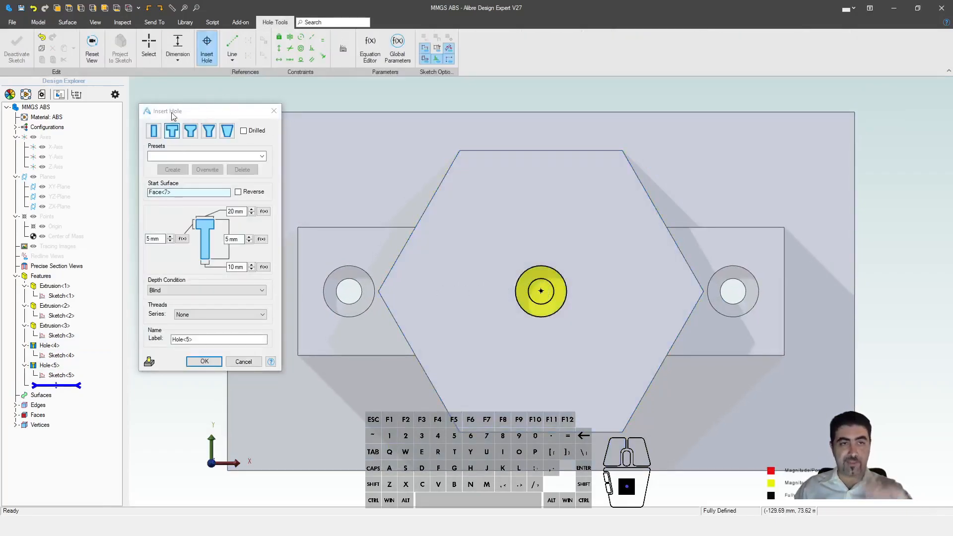
pyautogui.moveTo(246, 267); pyautogui.dragTo(208, 268)
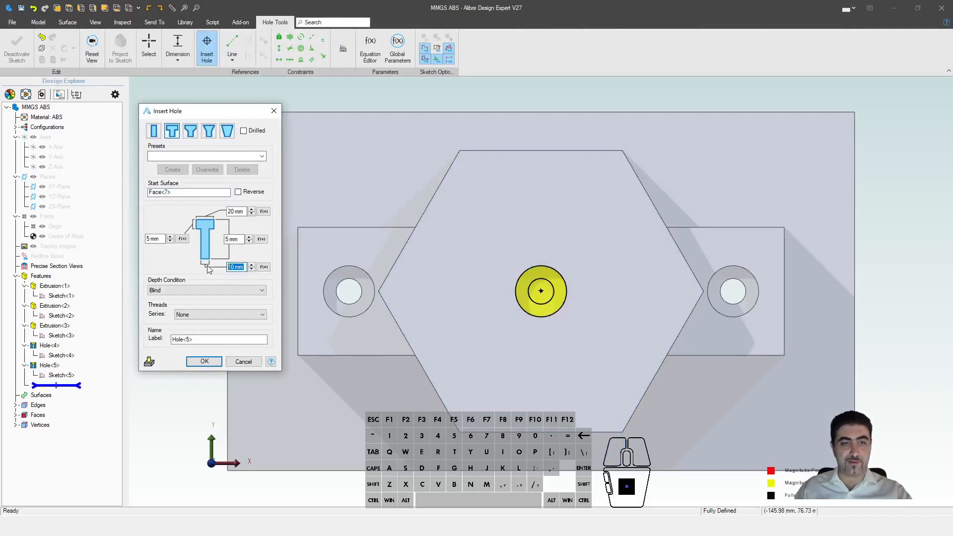
pyautogui.write('60')
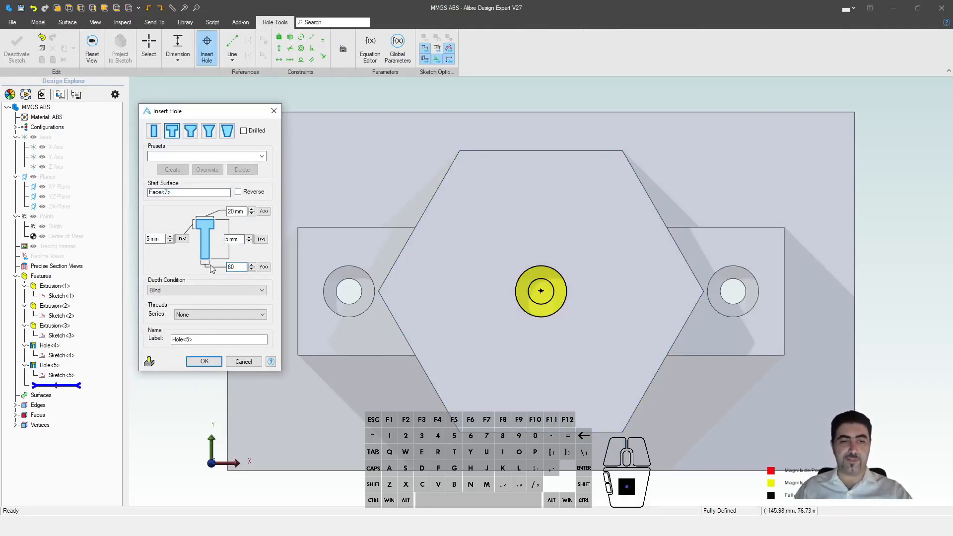
pyautogui.click(154, 131)
pyautogui.click(206, 290)
pyautogui.click(199, 313)
pyautogui.click(204, 361)
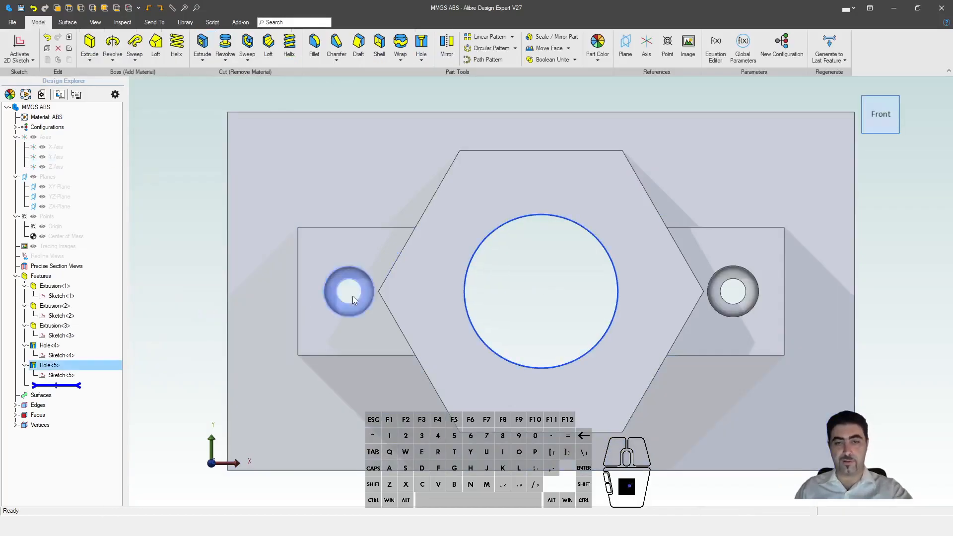
# Start a constant-radius fillet with the base plate's nearest vertical corner edge and show the hidden edges.
pyautogui.scroll(-3, 550, 267)
pyautogui.moveTo(550, 264); pyautogui.dragTo(511, 270, button='middle')
pyautogui.scroll(3, 509, 269)
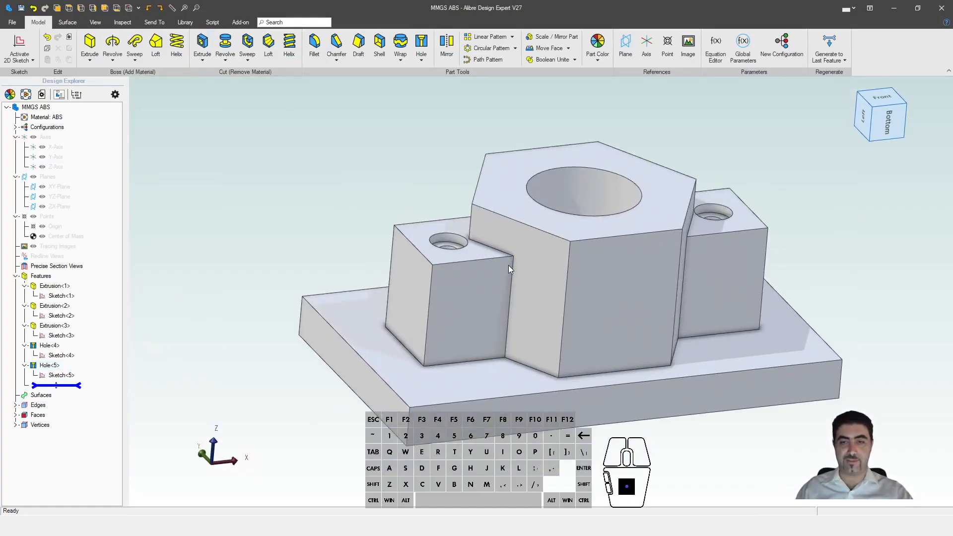
pyautogui.scroll(1, 759, 422)
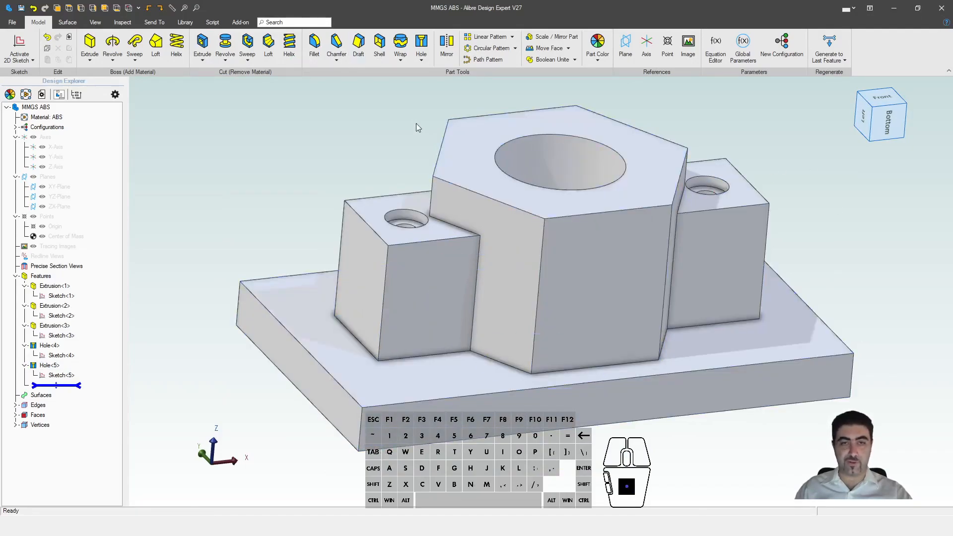
pyautogui.press('f')
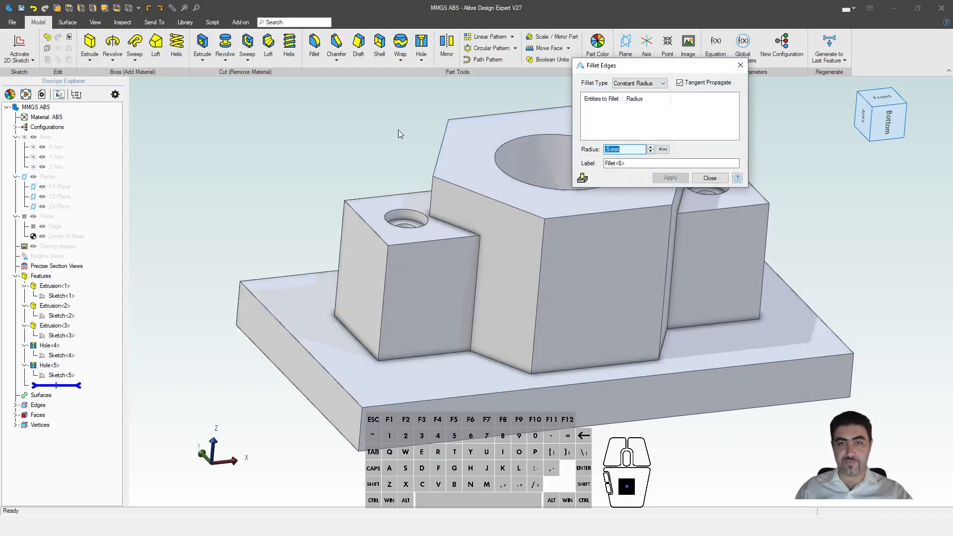
pyautogui.click(355, 428)
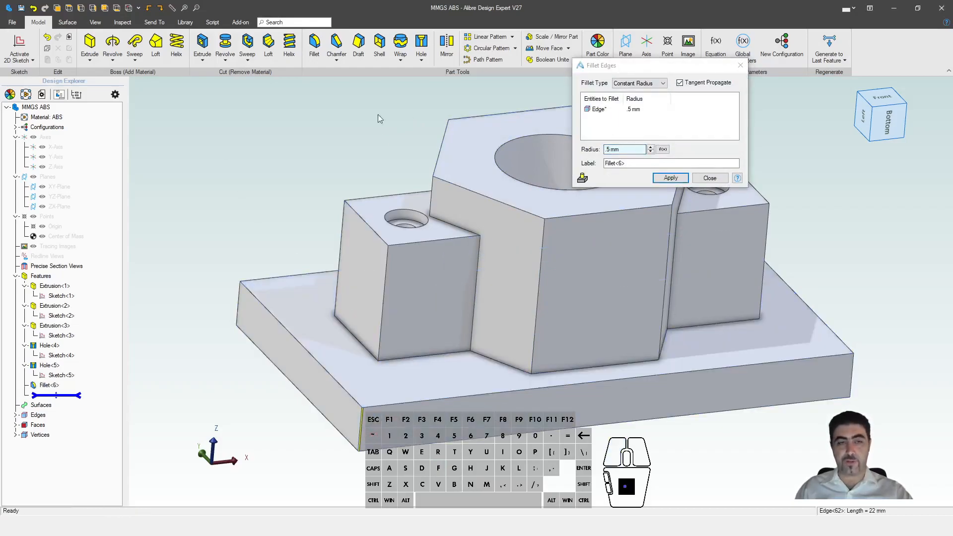
pyautogui.press('3')
pyautogui.press('3')
pyautogui.press('3')
pyautogui.press('3')
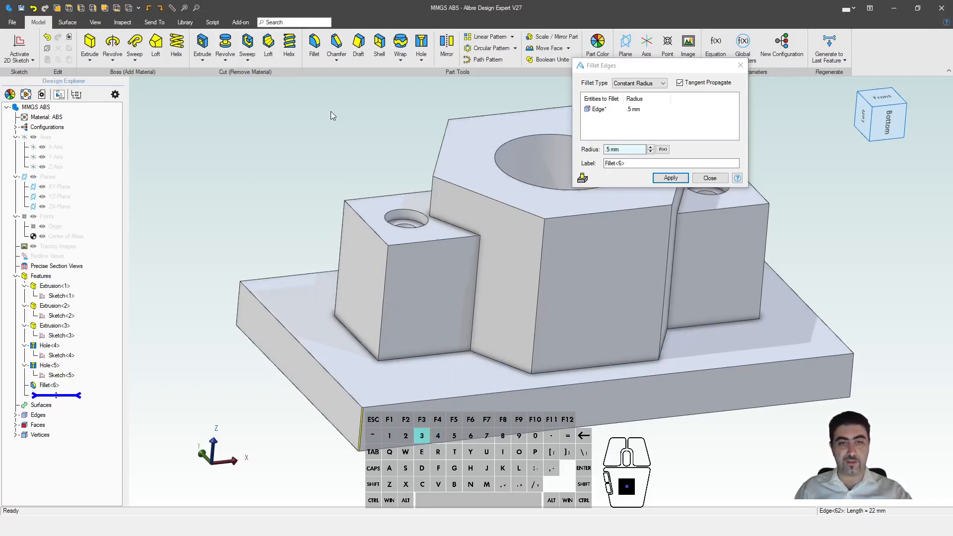
pyautogui.press('3')
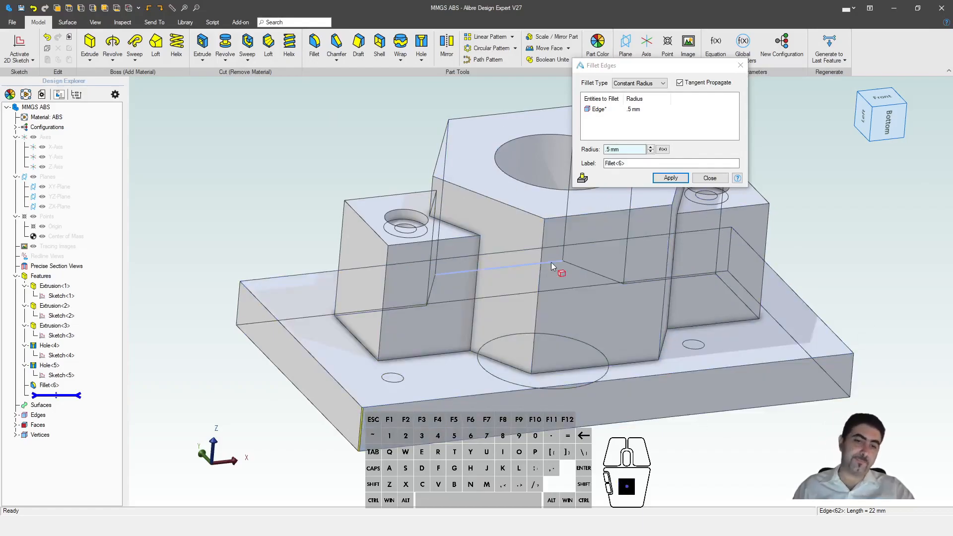
# Add the base plate's other three vertical corner edges and fillet all four with a 20 mm radius.
pyautogui.click(239, 311)
pyautogui.click(854, 386)
pyautogui.click(730, 249)
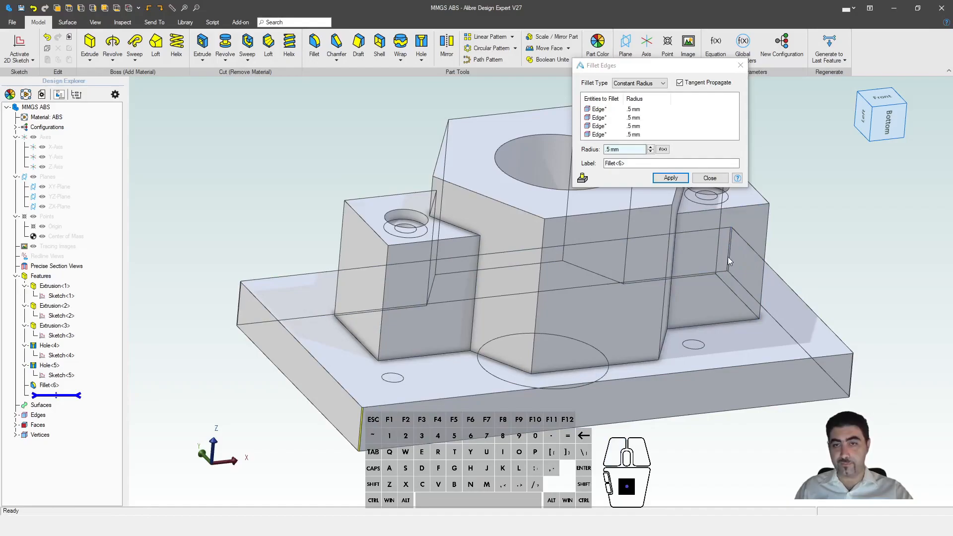
pyautogui.click(626, 156)
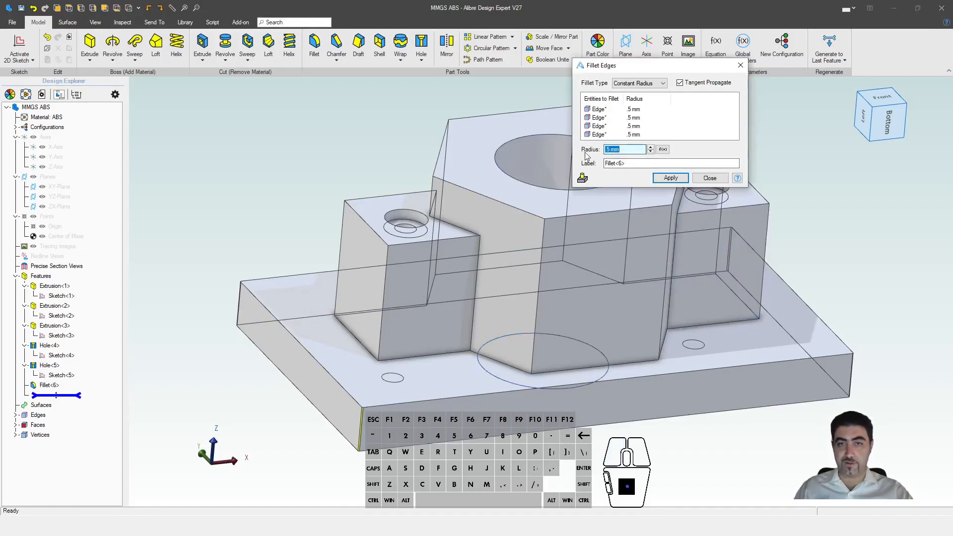
pyautogui.moveTo(622, 149); pyautogui.dragTo(598, 150)
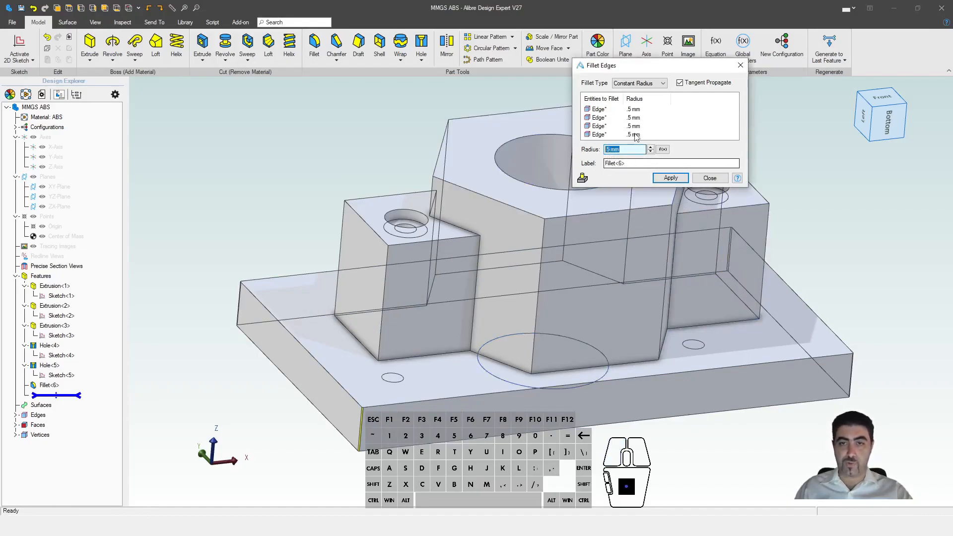
pyautogui.write('20')
pyautogui.press('Return')
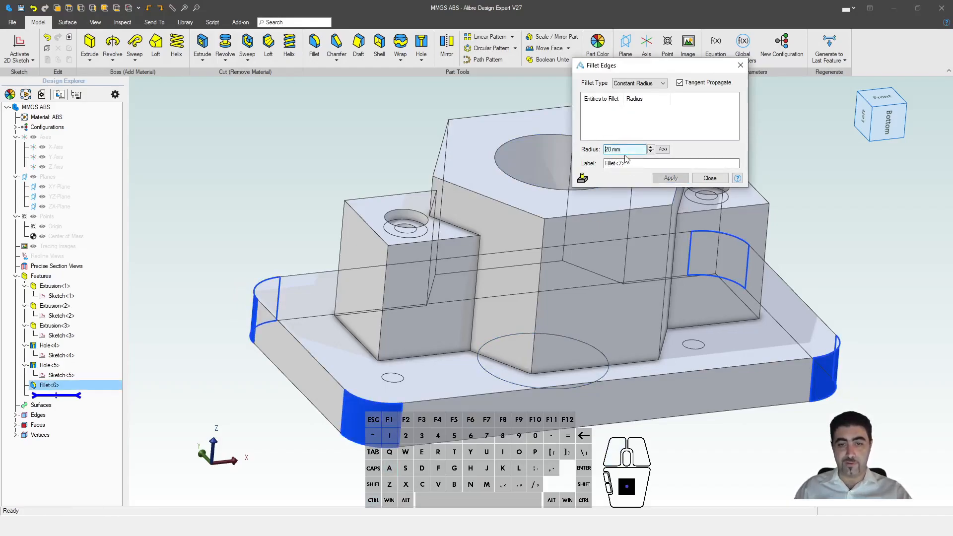
pyautogui.write('l')
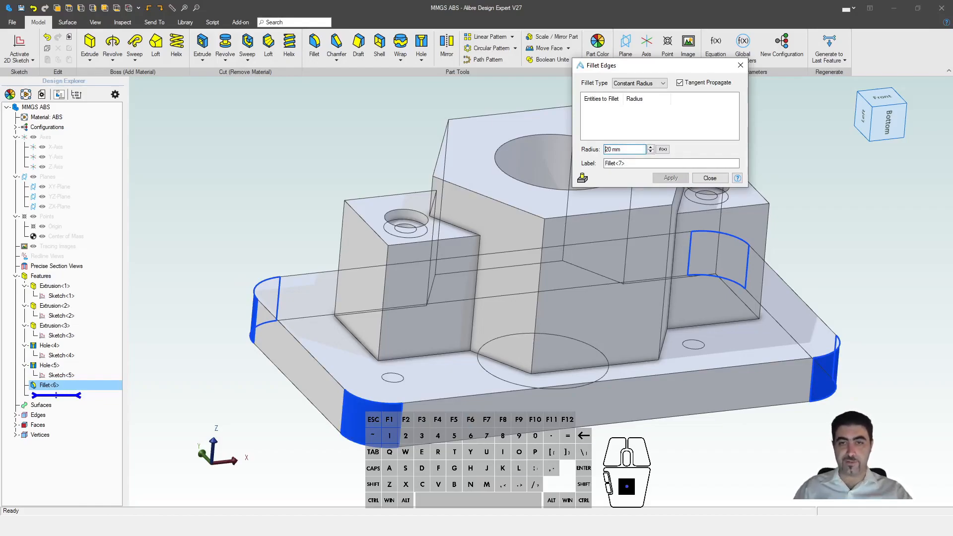
pyautogui.press('Escape')
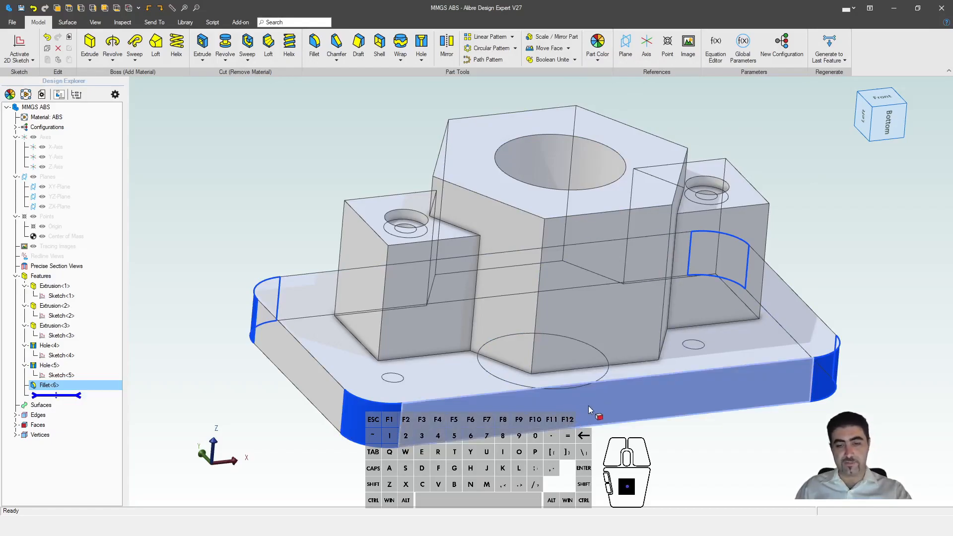
# Start a sketch on the base plate's near long side face and draw a 170 mm horizontal line just below it.
pyautogui.press('s')
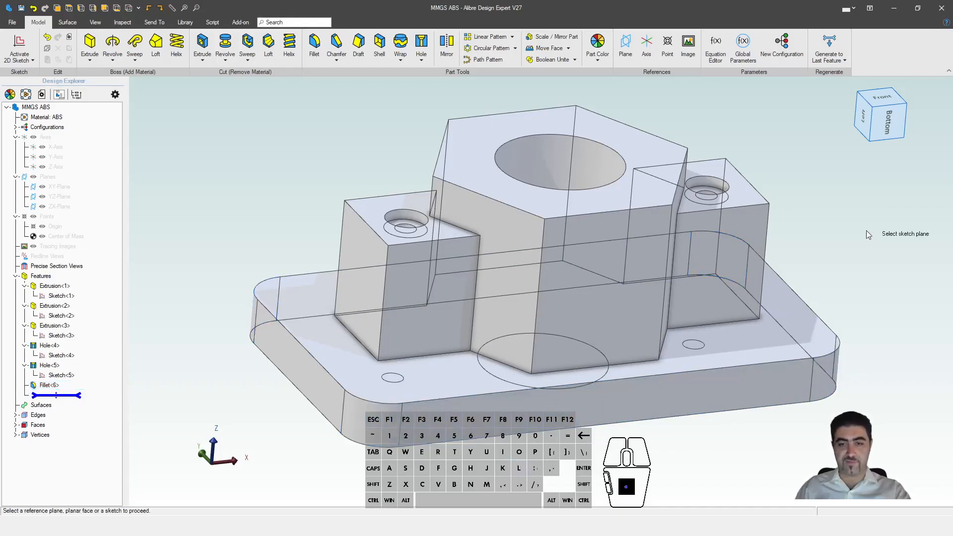
pyautogui.click(576, 412)
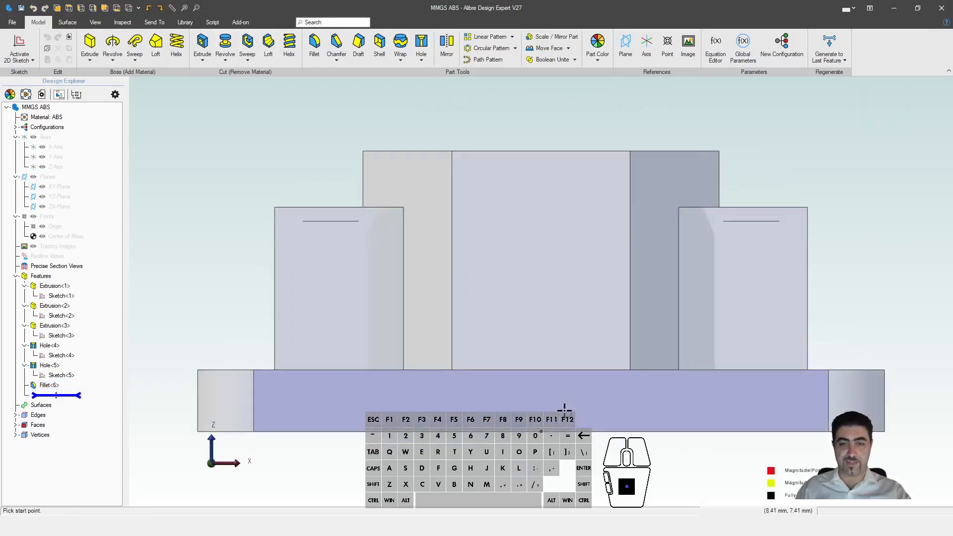
pyautogui.click(346, 462)
pyautogui.write('170')
pyautogui.press('Return')
pyautogui.press('Escape')
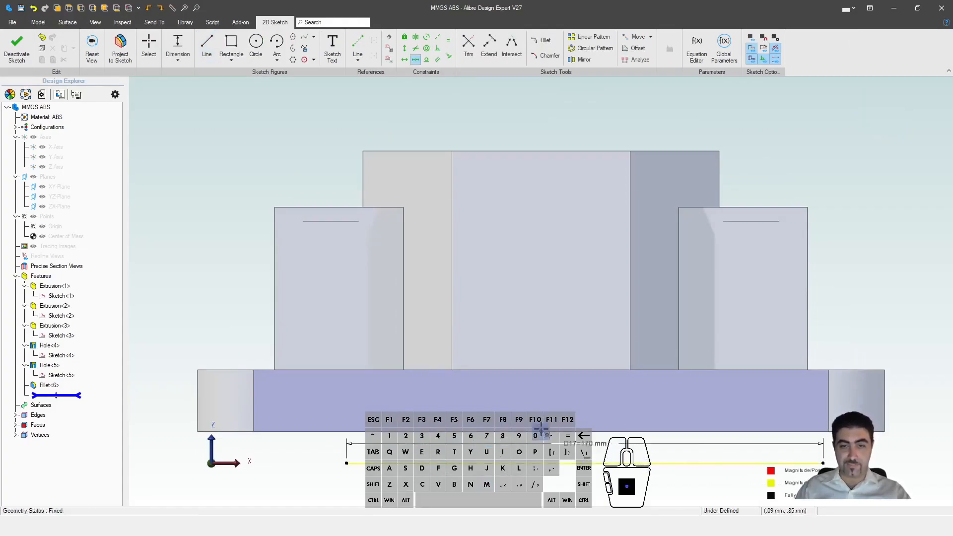
# Centre the 170 mm line on the midpoint of the plate's lower edge and finish the sketch, ignoring the open-profile warning.
pyautogui.click(541, 429)
pyautogui.click(549, 463)
pyautogui.press('Escape')
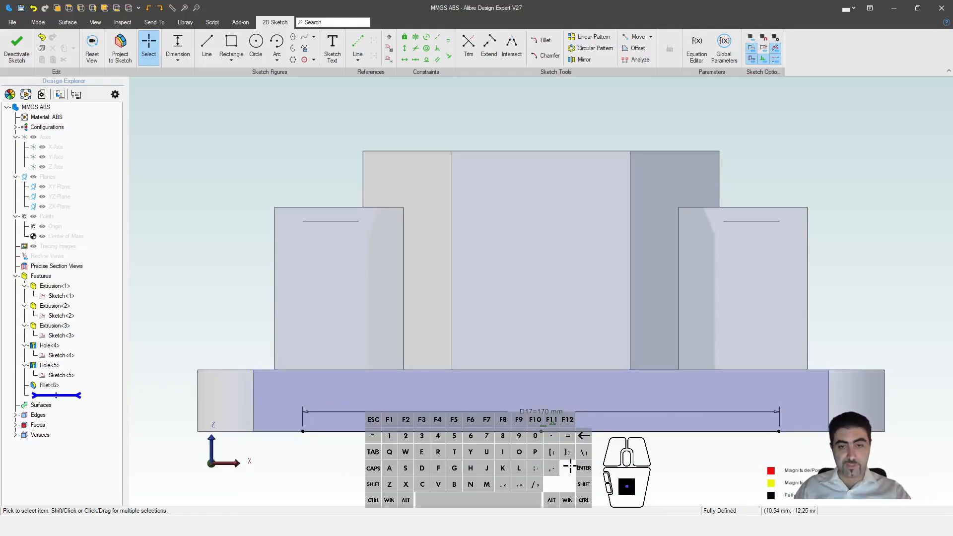
pyautogui.press('s')
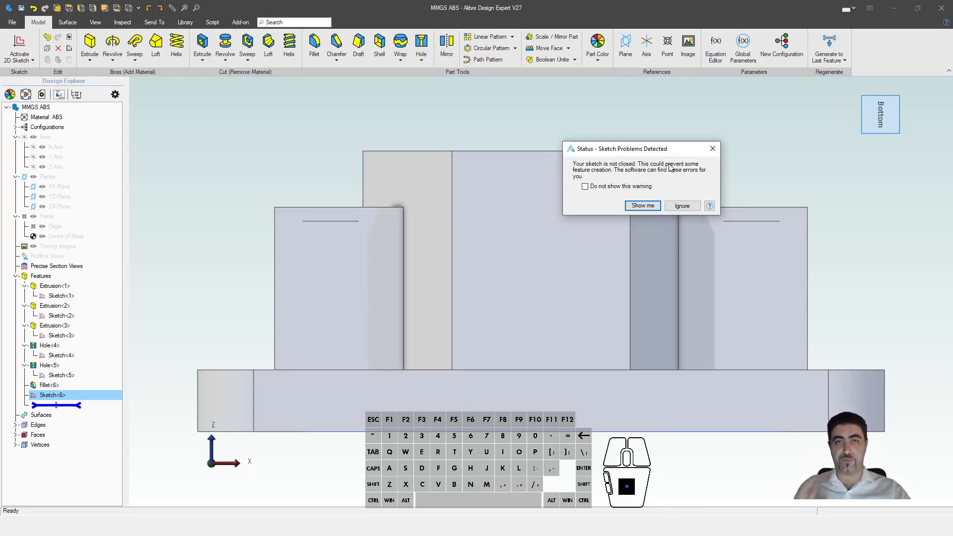
pyautogui.press('Escape')
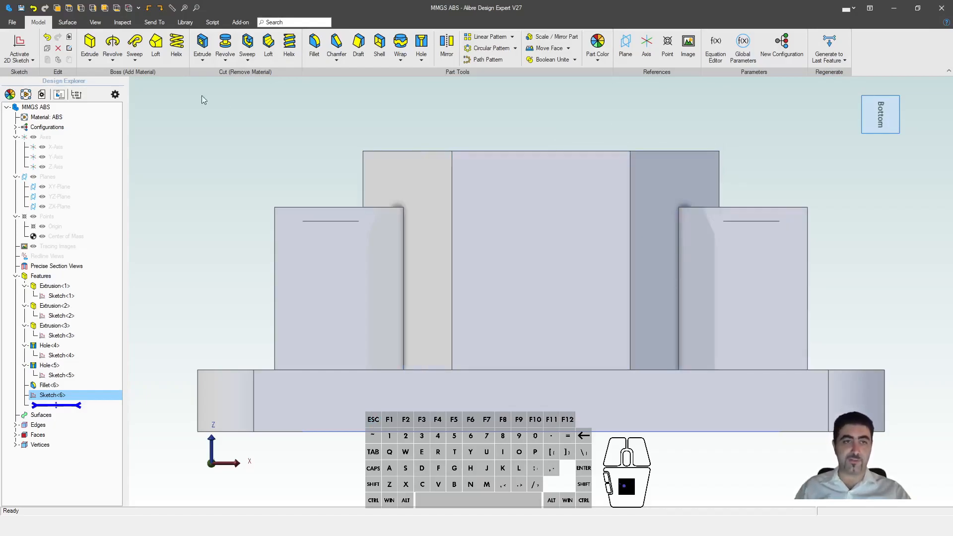
# Make a Through All thin extrude cut from the line sketch with a Side 2 wall thickness of 8 mm.
pyautogui.click(202, 59)
pyautogui.click(214, 91)
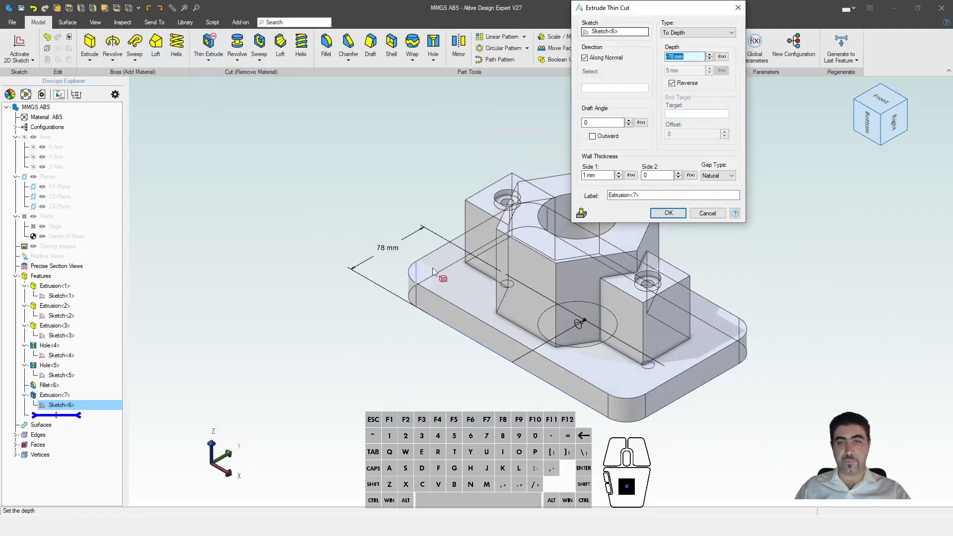
pyautogui.click(685, 33)
pyautogui.click(684, 52)
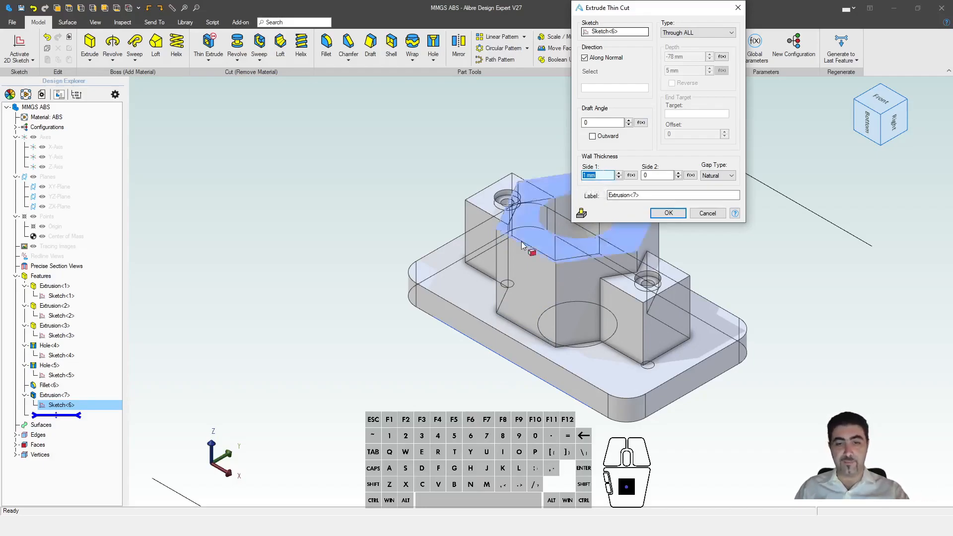
pyautogui.click(657, 176)
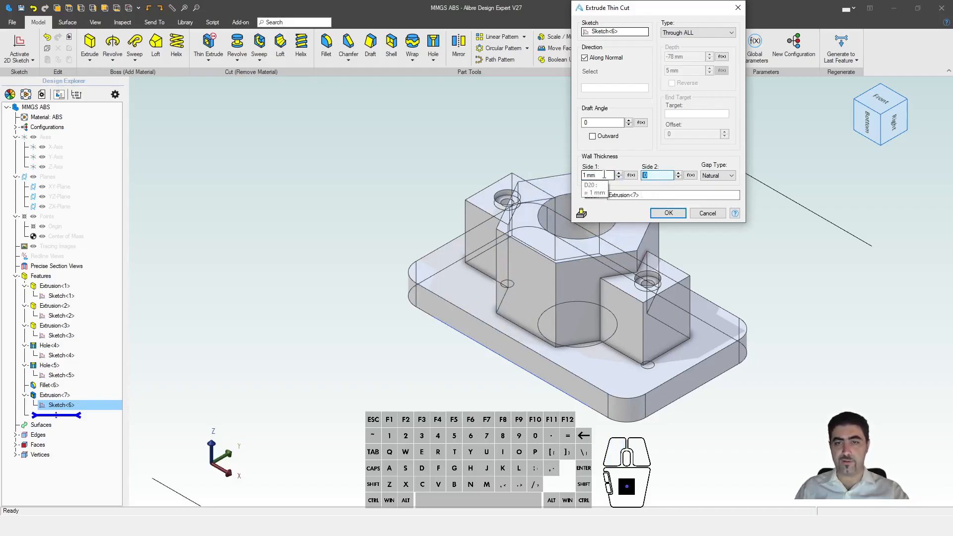
pyautogui.write('8')
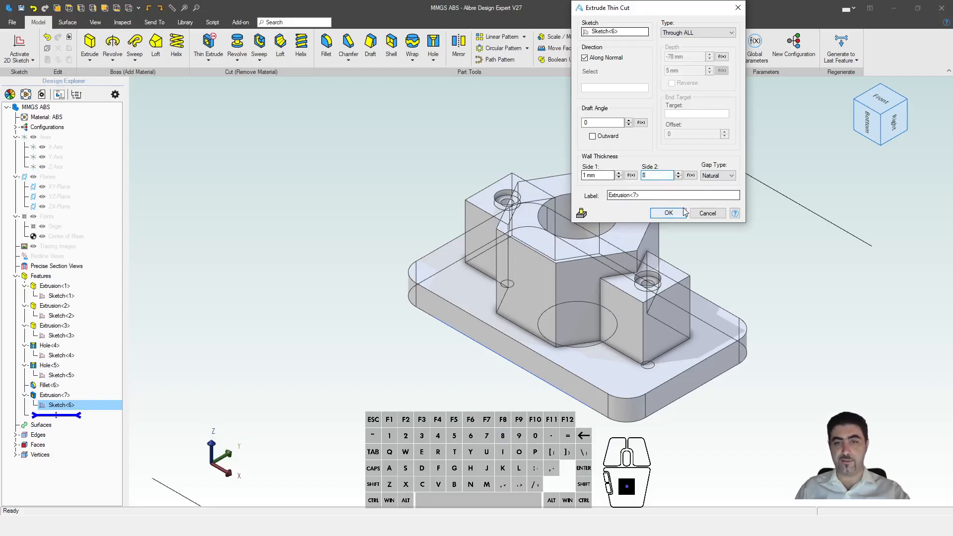
pyautogui.click(667, 213)
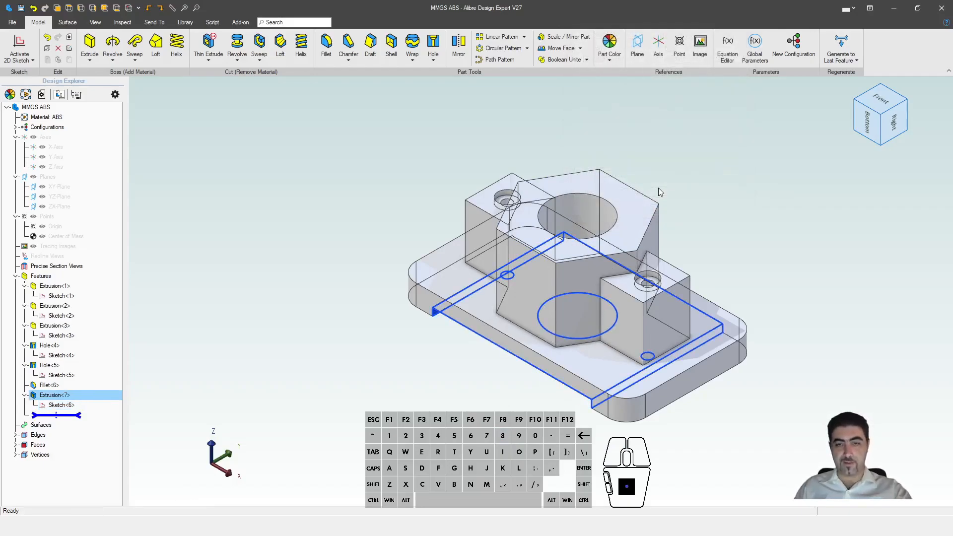
# Calculate the part's physical properties to check its mass, then clear the selection.
pyautogui.hotkey('ctrl', 'shift', 'p')
pyautogui.click(461, 148)
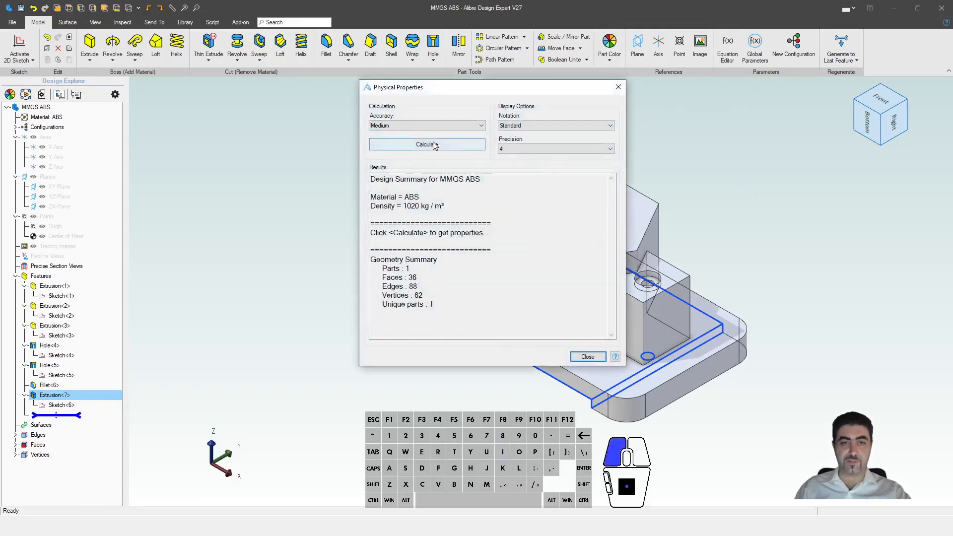
pyautogui.moveTo(395, 232); pyautogui.dragTo(415, 233)
pyautogui.click(673, 279)
pyautogui.click(694, 244)
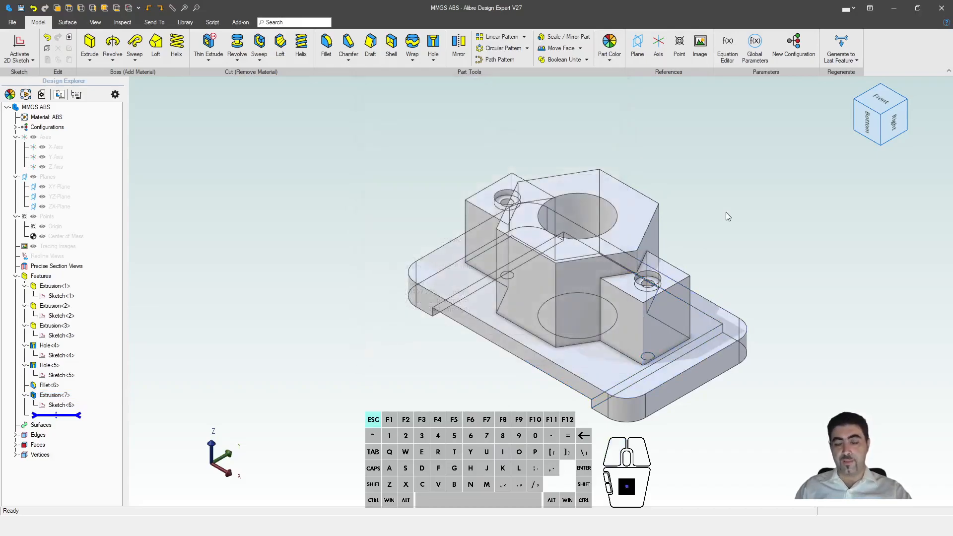
pyautogui.press('Escape')
# Hide the hidden edges, sketch on the hexagon's near vertical side face, and project its upper and right-hand edges as reference lines.
pyautogui.press('3')
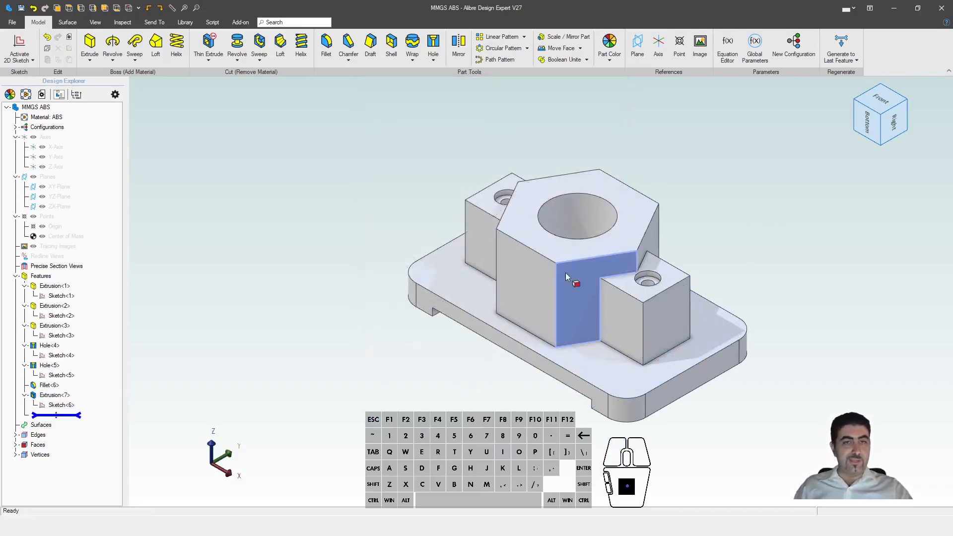
pyautogui.moveTo(538, 297); pyautogui.dragTo(549, 293, button='middle')
pyautogui.click(546, 293)
pyautogui.press('s')
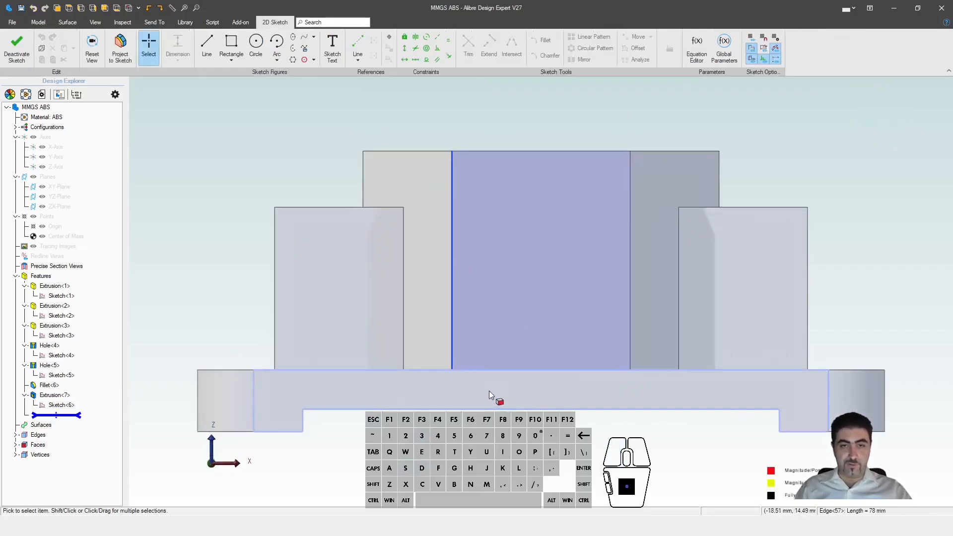
pyautogui.click(591, 151)
pyautogui.click(735, 117)
pyautogui.click(731, 92)
pyautogui.click(730, 111)
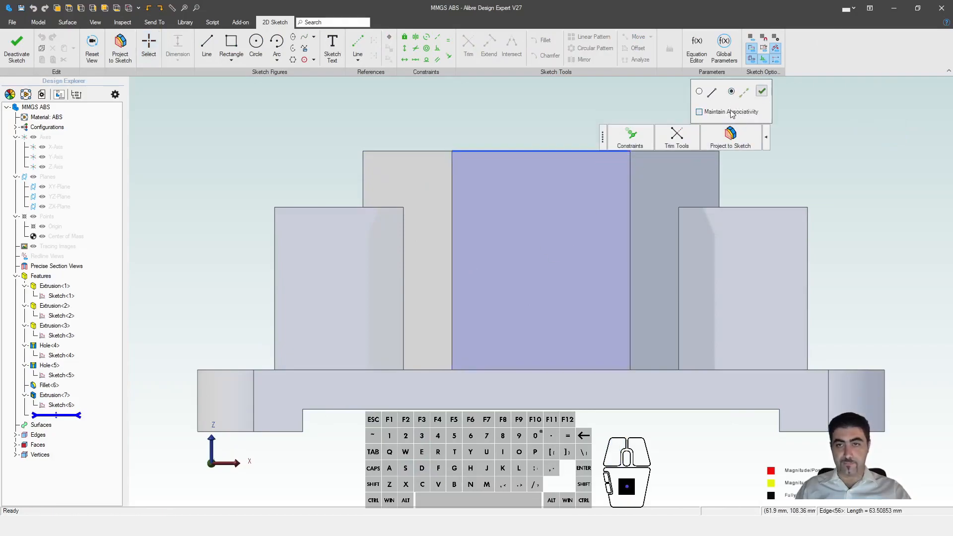
pyautogui.click(761, 93)
pyautogui.click(630, 181)
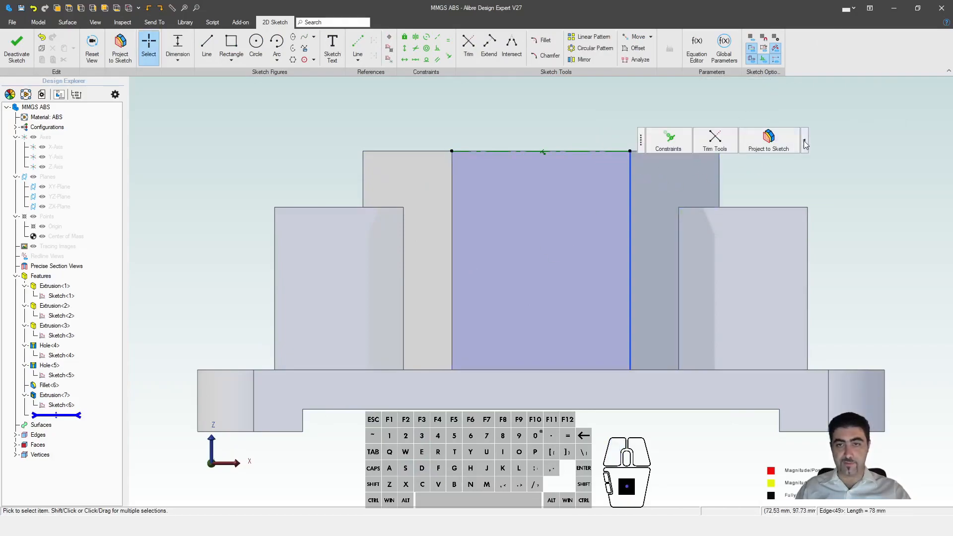
pyautogui.click(777, 142)
pyautogui.click(799, 94)
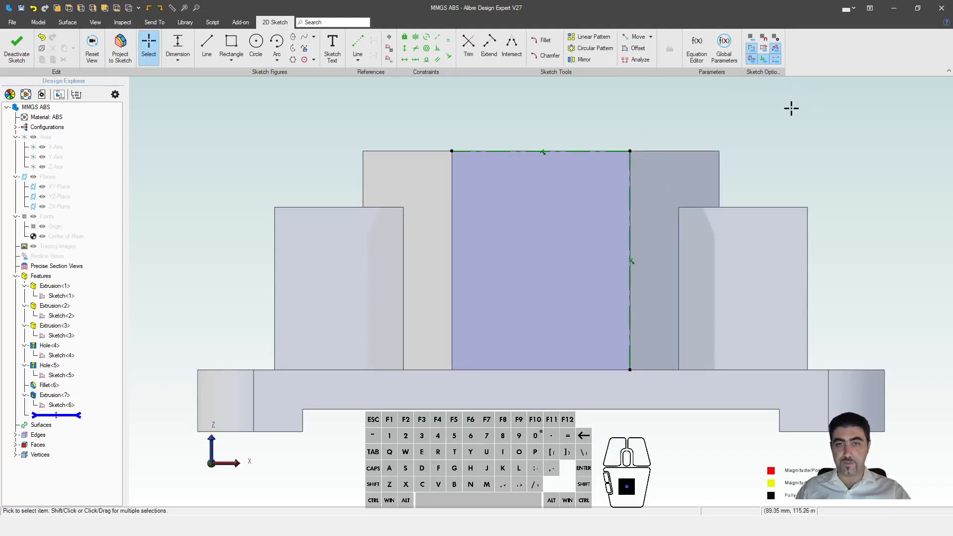
# Add a driven width dimension to the projected upper edge of the hexagon's side face.
pyautogui.press('d')
pyautogui.click(568, 151)
pyautogui.click(565, 120)
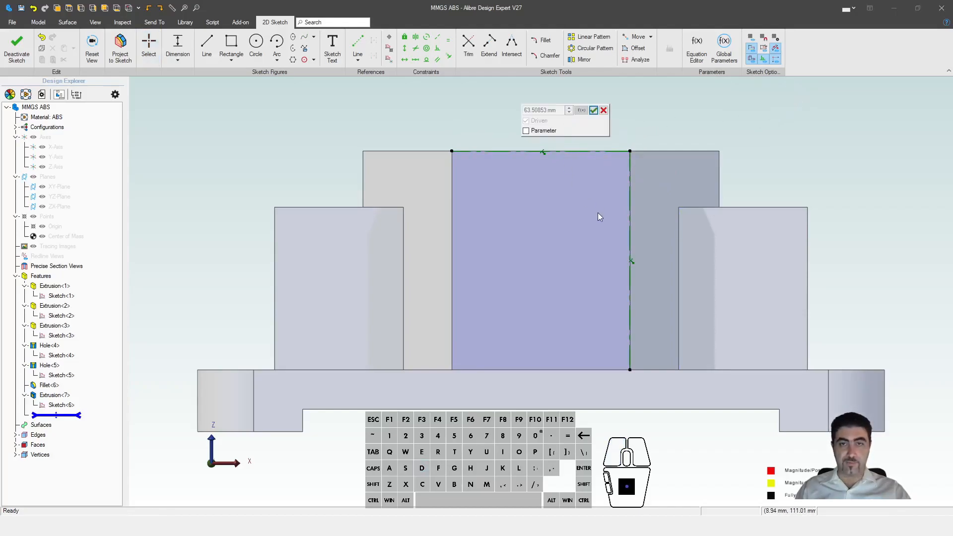
pyautogui.click(605, 116)
pyautogui.press('Escape')
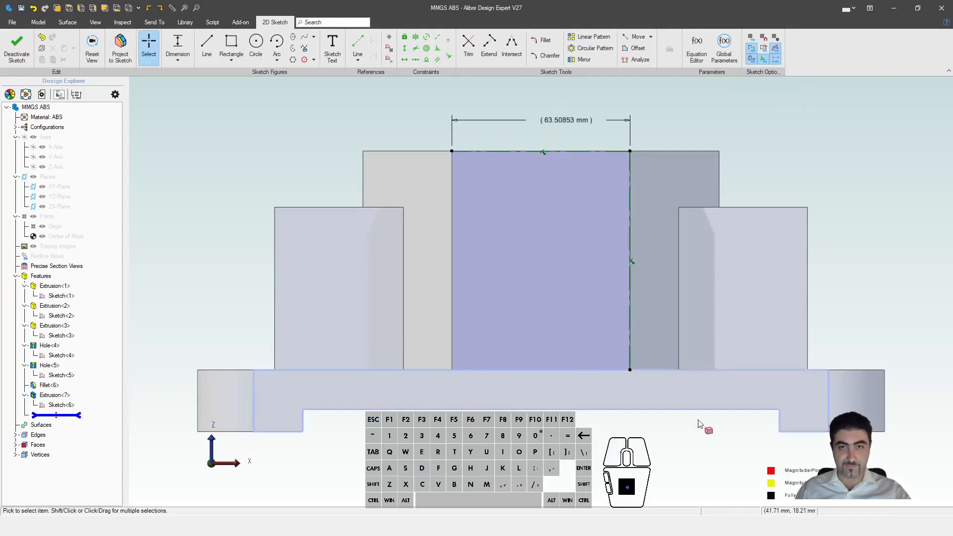
# Draw a rectangle about 34 by 30 mm from the side face's upper-left corner and dimension its width and height.
pyautogui.press('r')
pyautogui.click(452, 151)
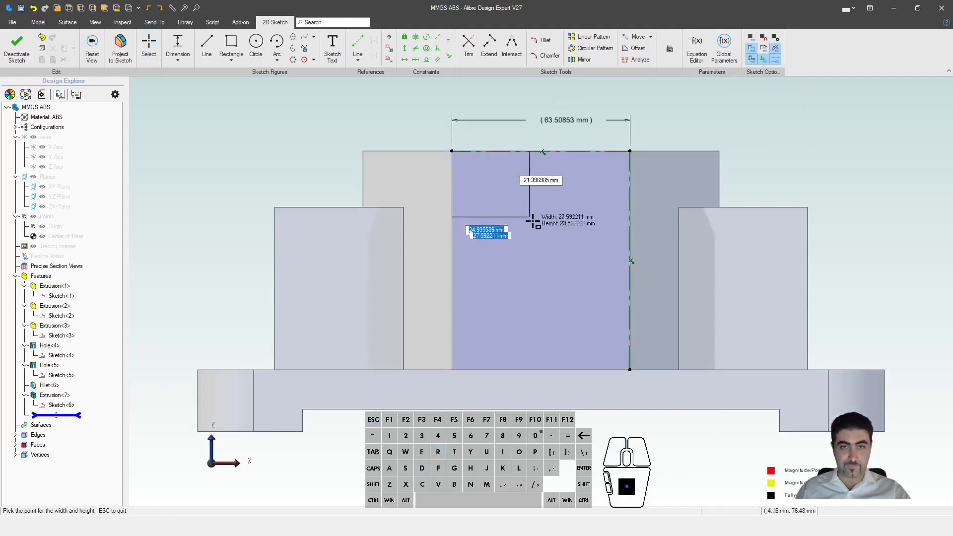
pyautogui.click(547, 235)
pyautogui.click(505, 238)
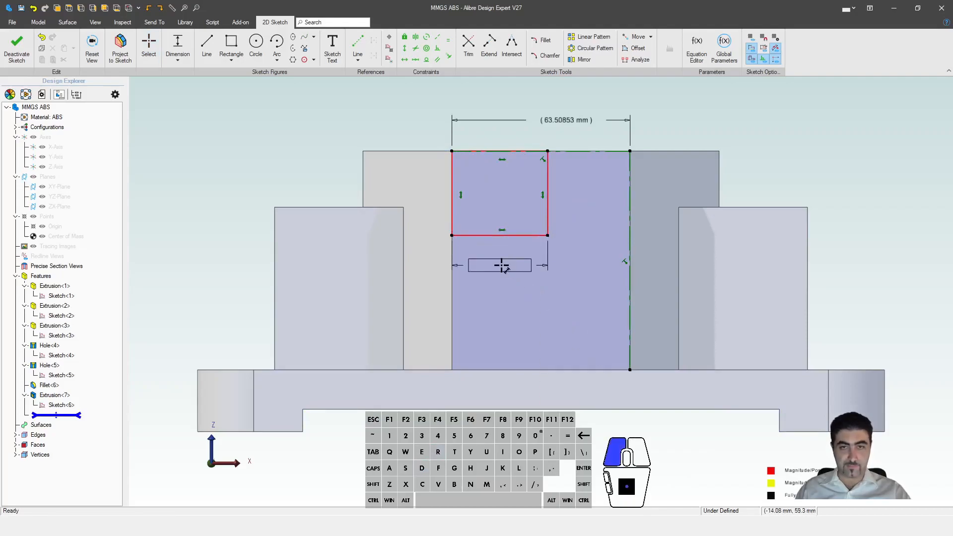
pyautogui.click(496, 263)
pyautogui.press('Return')
pyautogui.click(551, 197)
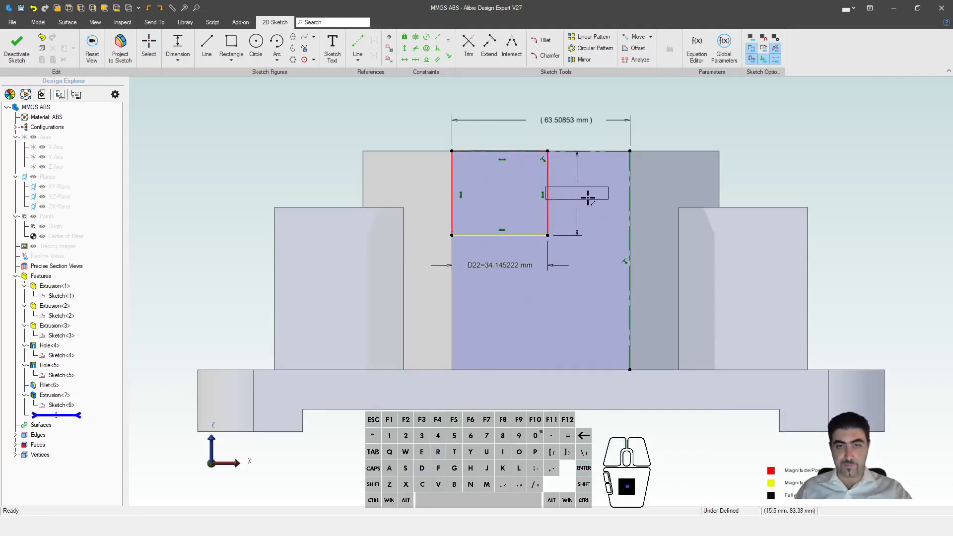
pyautogui.click(601, 199)
pyautogui.click(633, 196)
pyautogui.press('Escape')
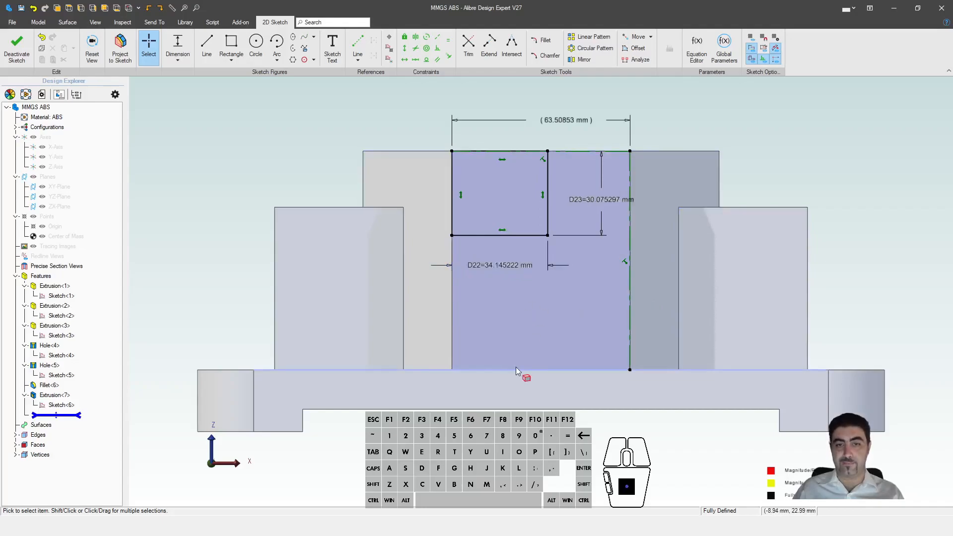
# Set the rectangle's width to 30 mm and its height to the equation d22+5, and finish the sketch.
pyautogui.doubleClick(500, 265)
pyautogui.write('30')
pyautogui.press('Return')
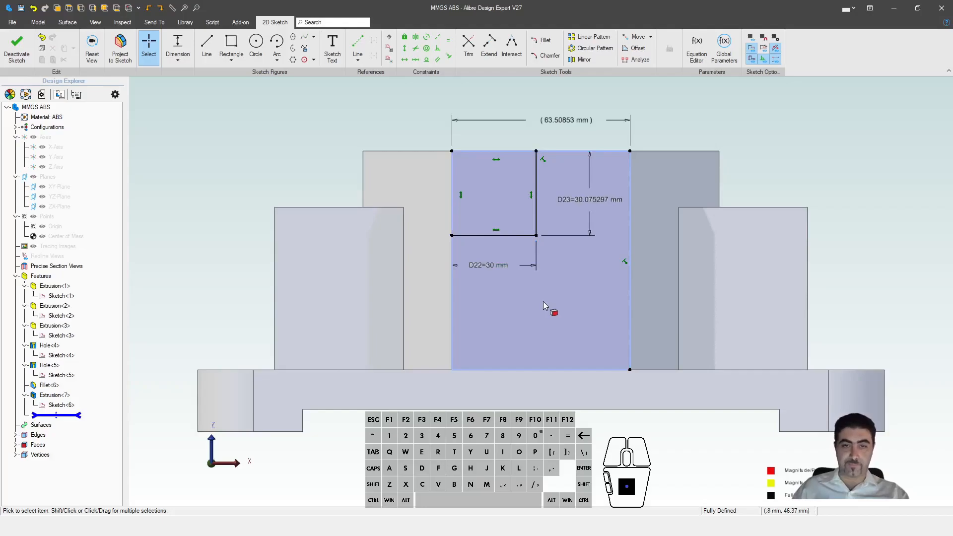
pyautogui.doubleClick(582, 199)
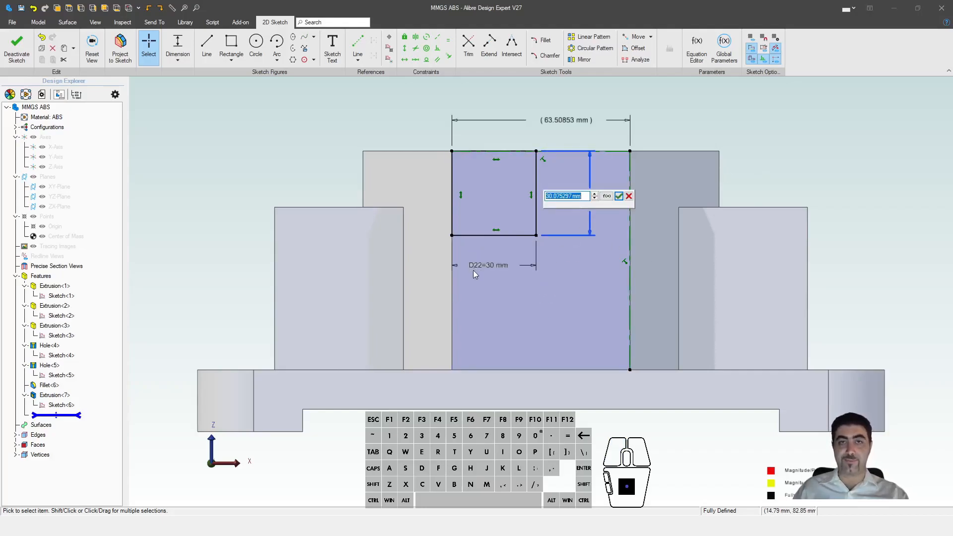
pyautogui.write('d22')
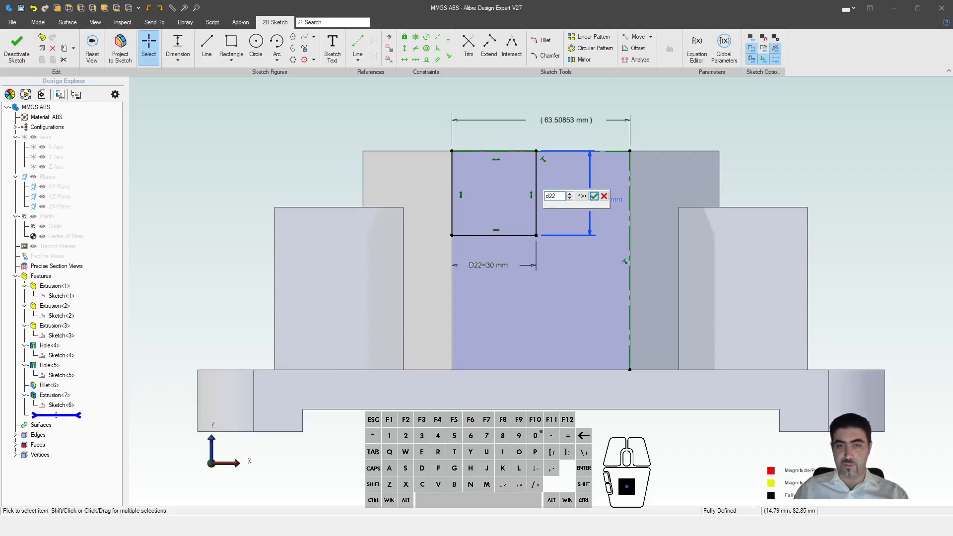
pyautogui.write('+5')
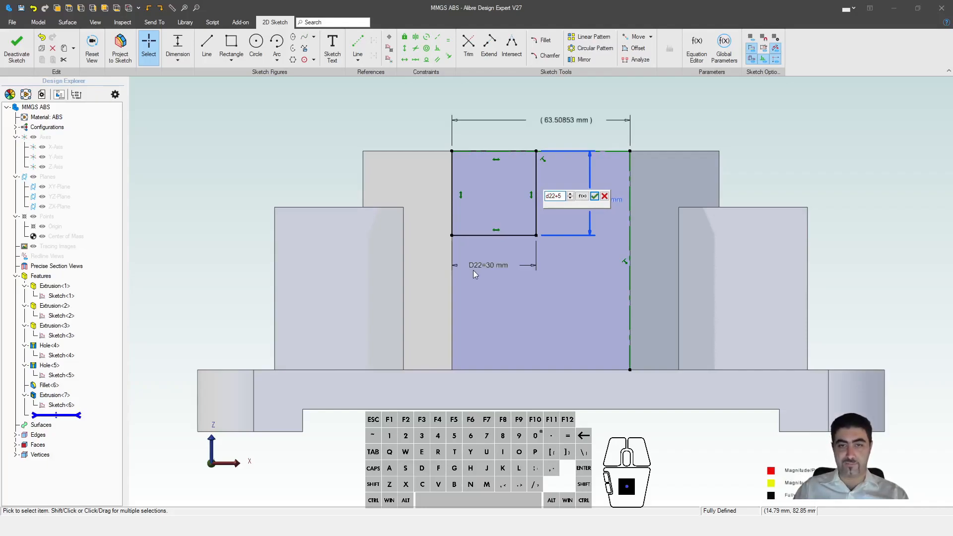
pyautogui.press('Return')
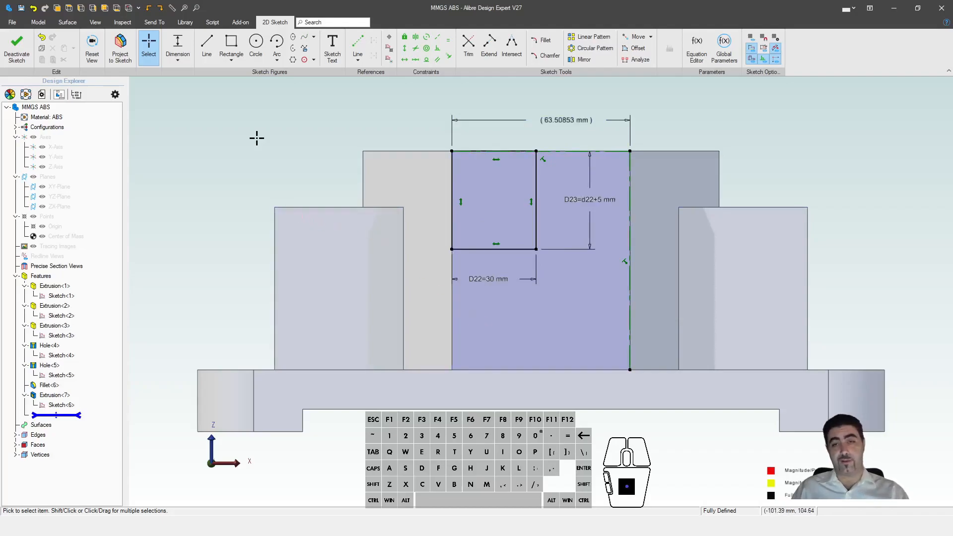
pyautogui.click(17, 47)
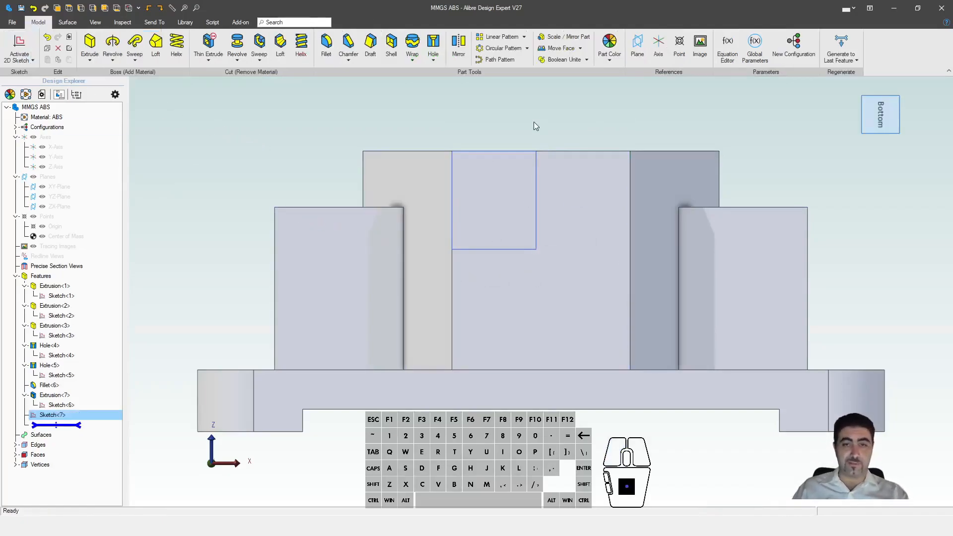
# Save the file's Dimension properties, with Show Equations enabled, as the default settings for parts, sheet metal and assemblies.
pyautogui.click(12, 22)
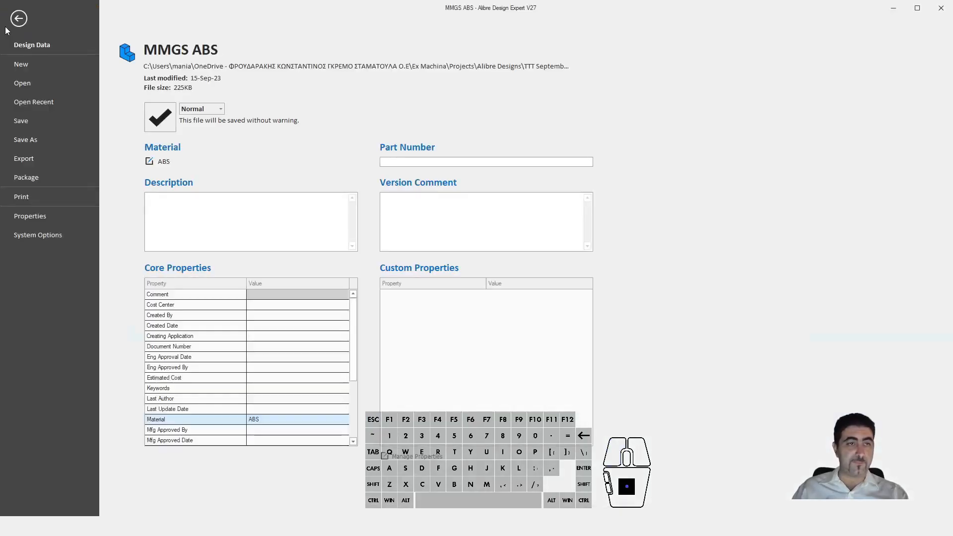
pyautogui.click(30, 216)
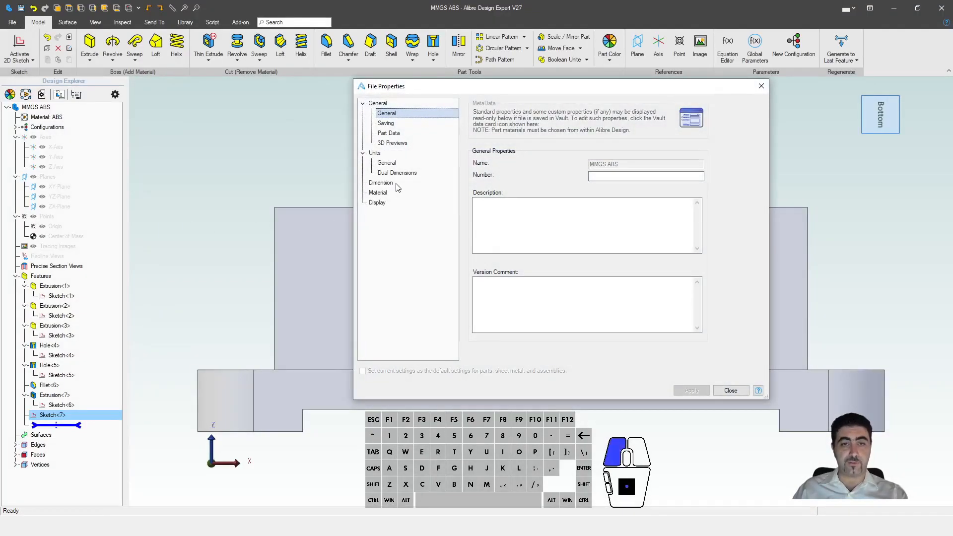
pyautogui.click(381, 182)
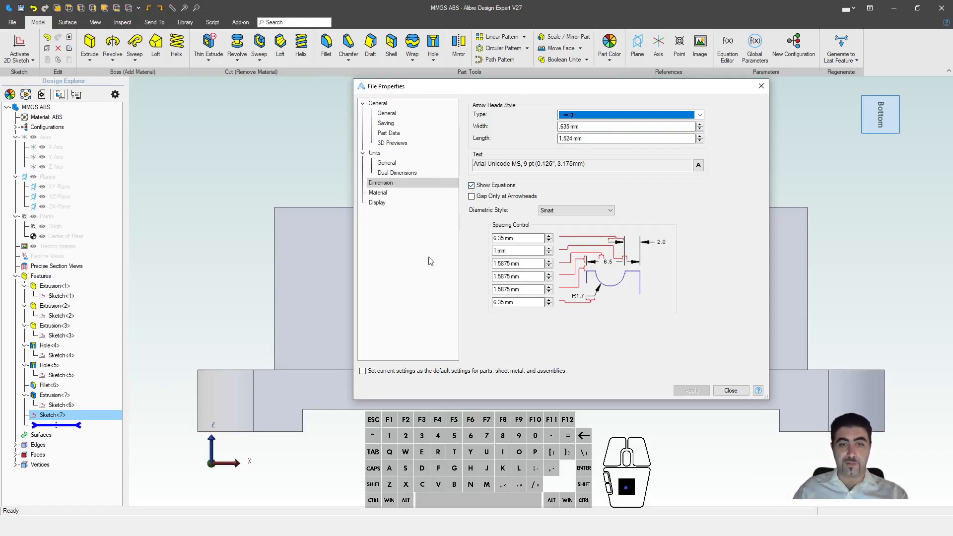
pyautogui.click(362, 371)
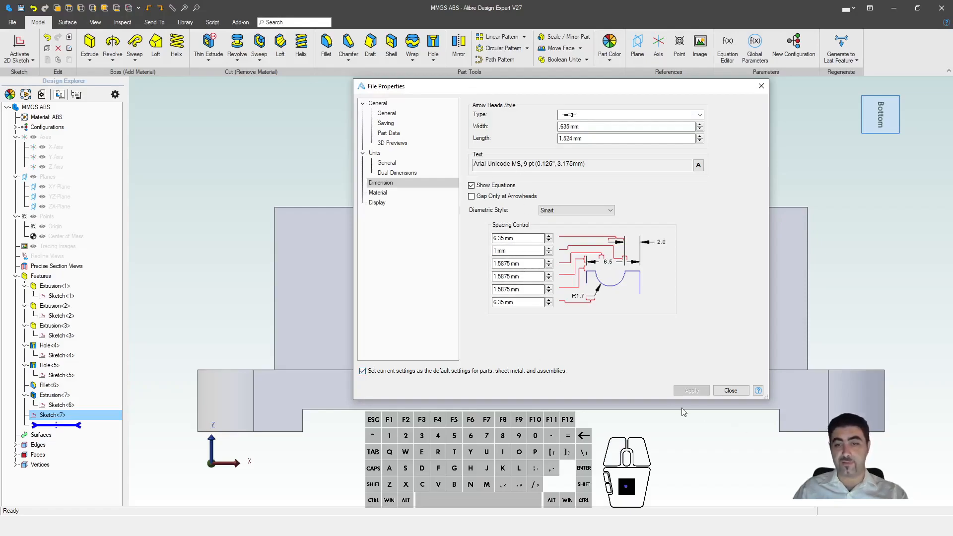
pyautogui.click(732, 396)
pyautogui.press('Escape')
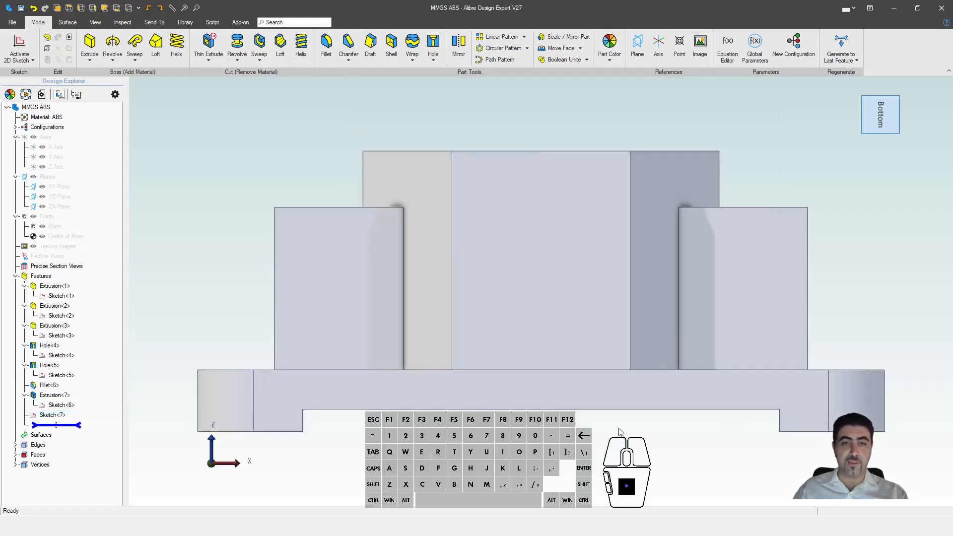
# Reopen the rectangle sketch on the hexagon's side face, view it square-on to examine its dimension equations, and close it.
pyautogui.rightClick(74, 412)
pyautogui.click(92, 418)
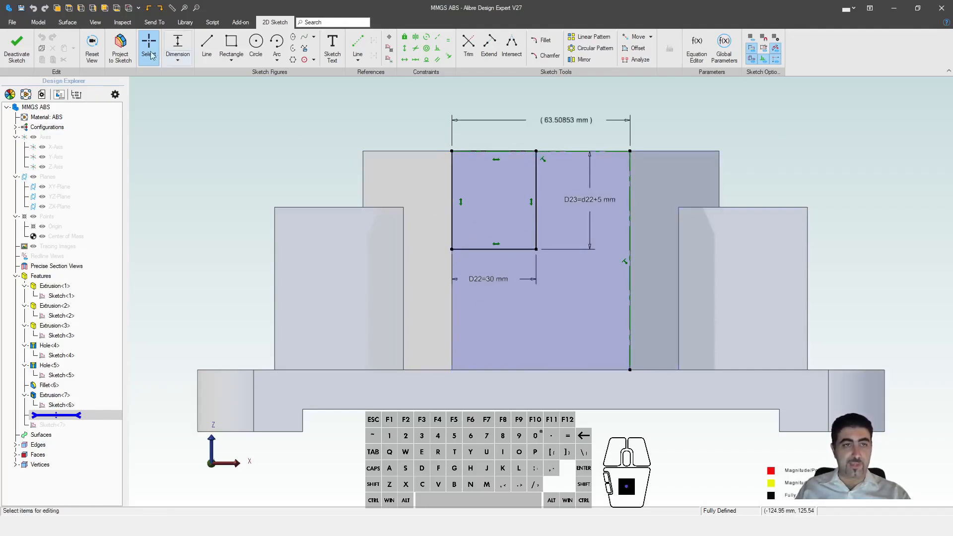
pyautogui.click(98, 56)
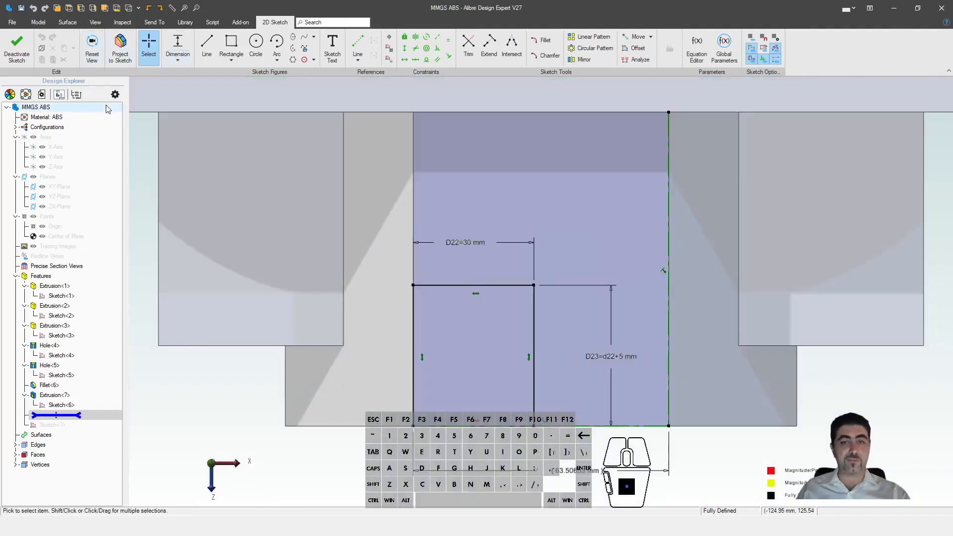
pyautogui.click(94, 46)
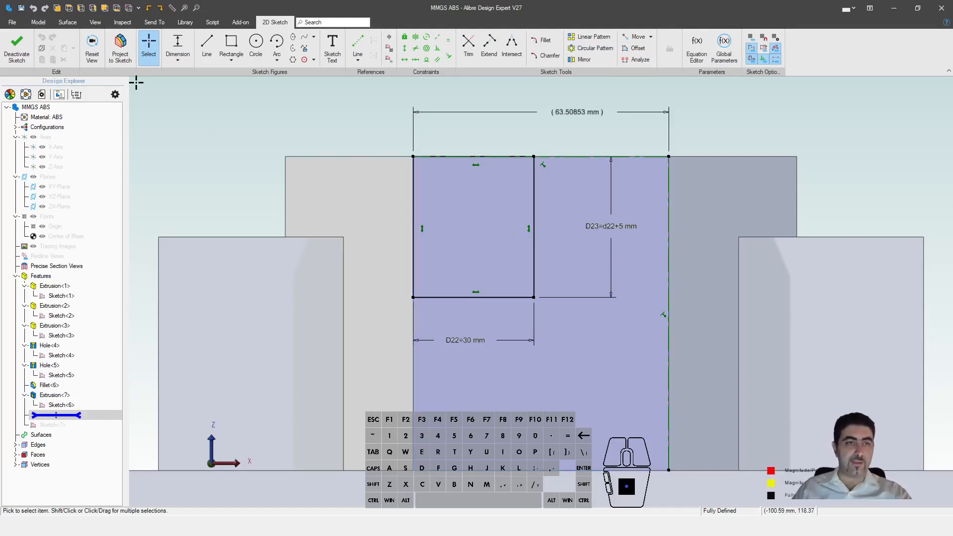
pyautogui.click(93, 52)
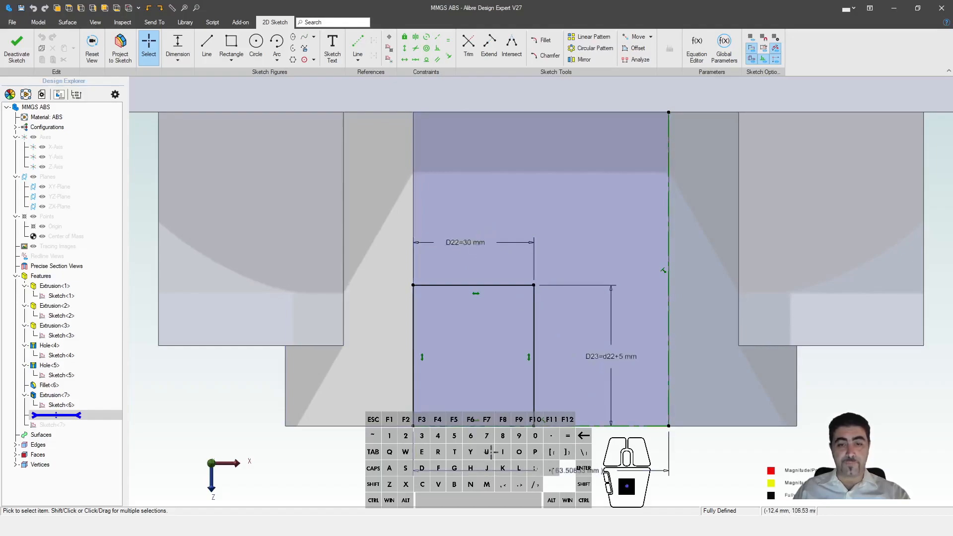
pyautogui.click(17, 47)
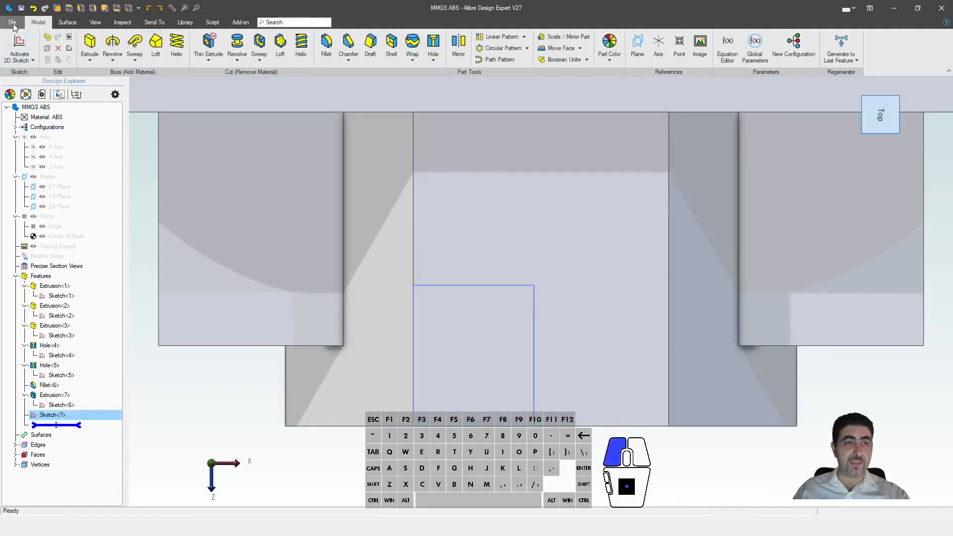
# Change the dimension text font to Forte, regular style, in the file's Dimension properties.
pyautogui.click(12, 22)
pyautogui.click(40, 217)
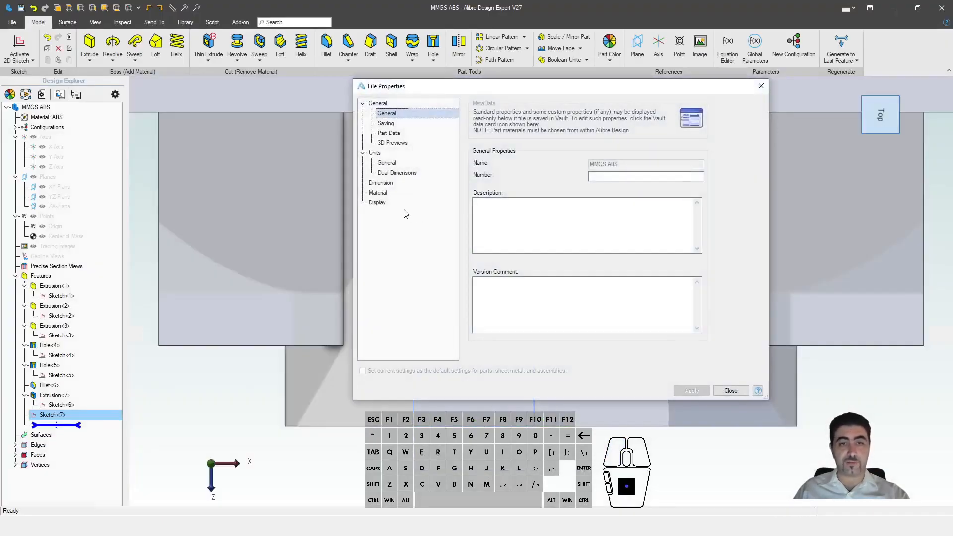
pyautogui.click(392, 183)
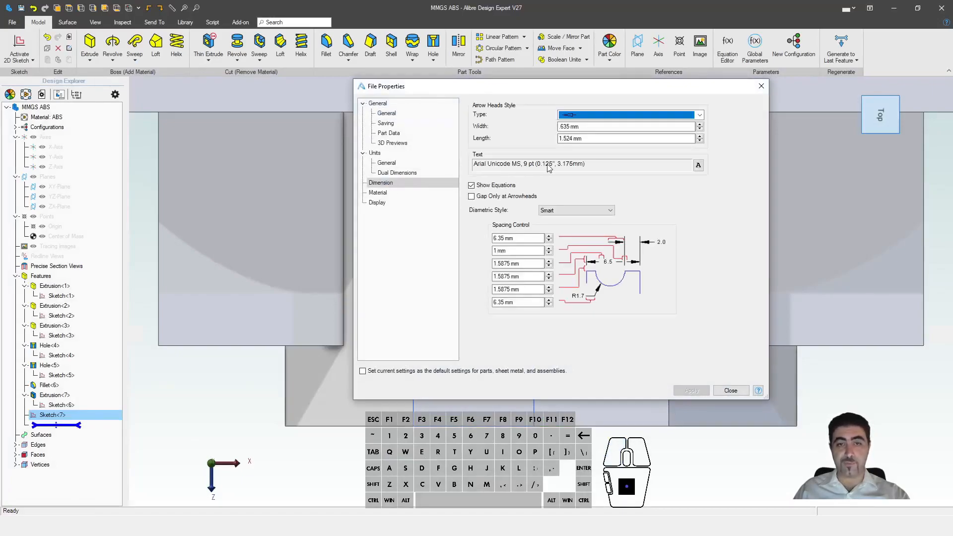
pyautogui.click(698, 165)
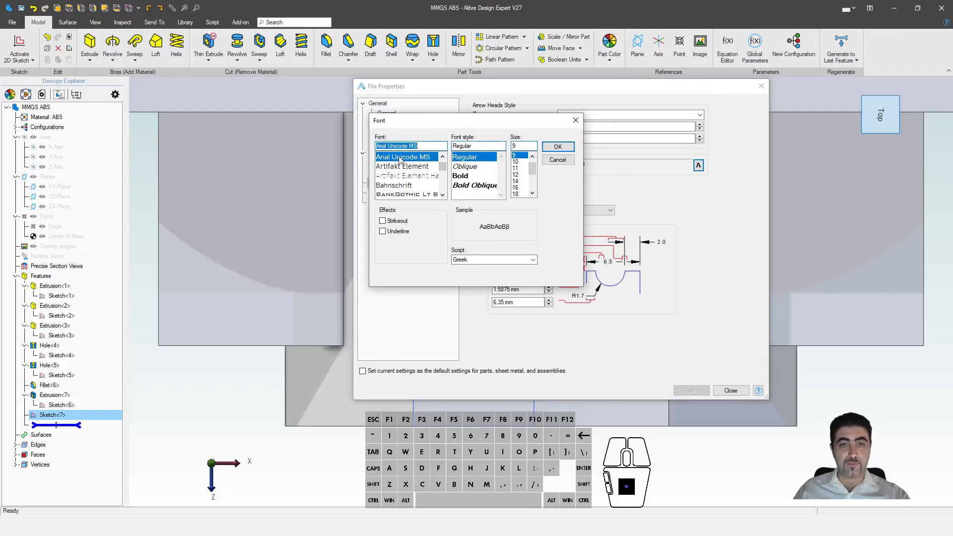
pyautogui.scroll(1, 441, 171)
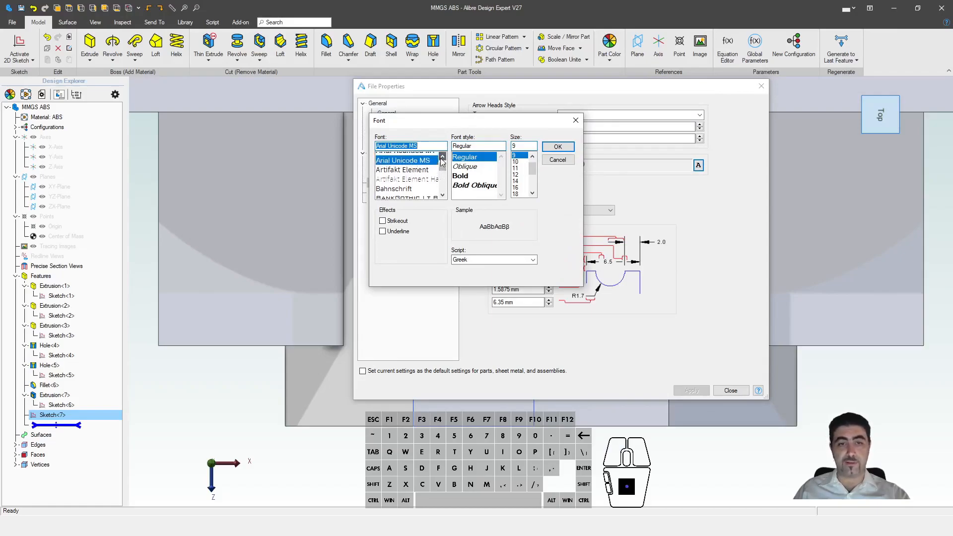
pyautogui.moveTo(442, 168); pyautogui.dragTo(442, 174)
pyautogui.click(402, 175)
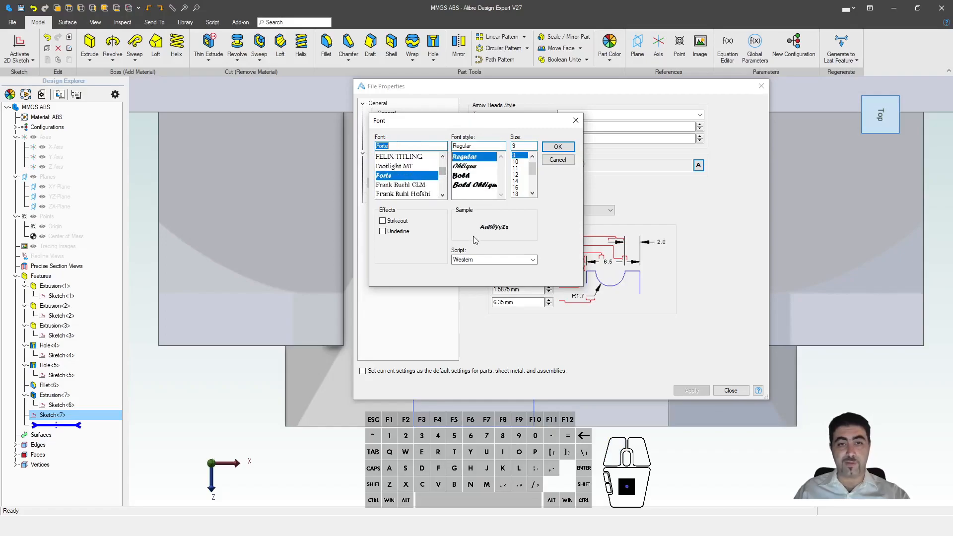
pyautogui.click(555, 147)
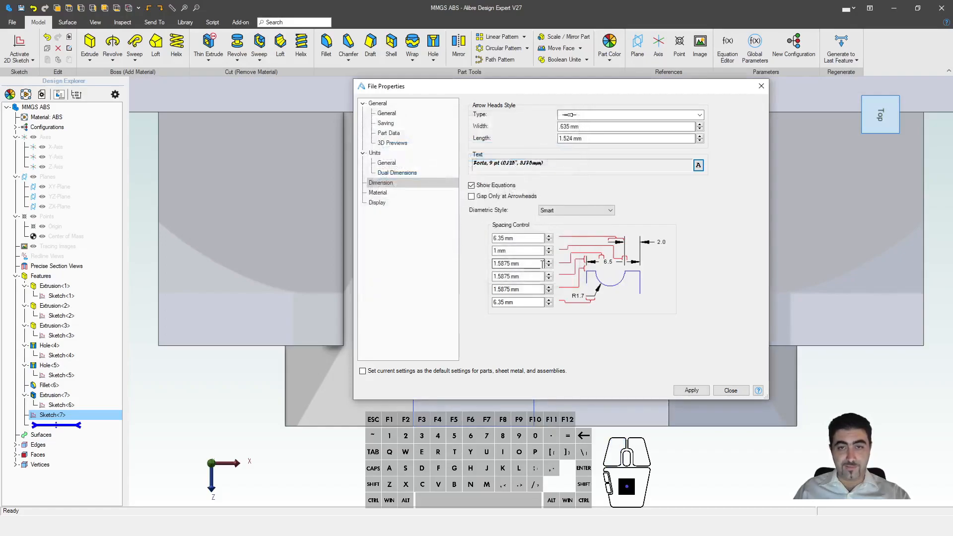
# Set the dimension text size to 18 pt and apply the file properties.
pyautogui.click(698, 166)
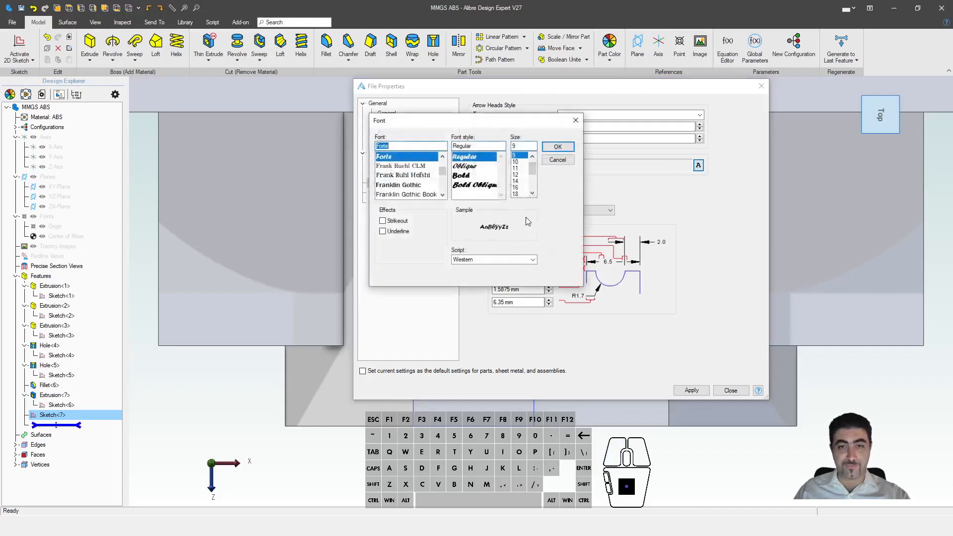
pyautogui.click(516, 194)
pyautogui.click(557, 146)
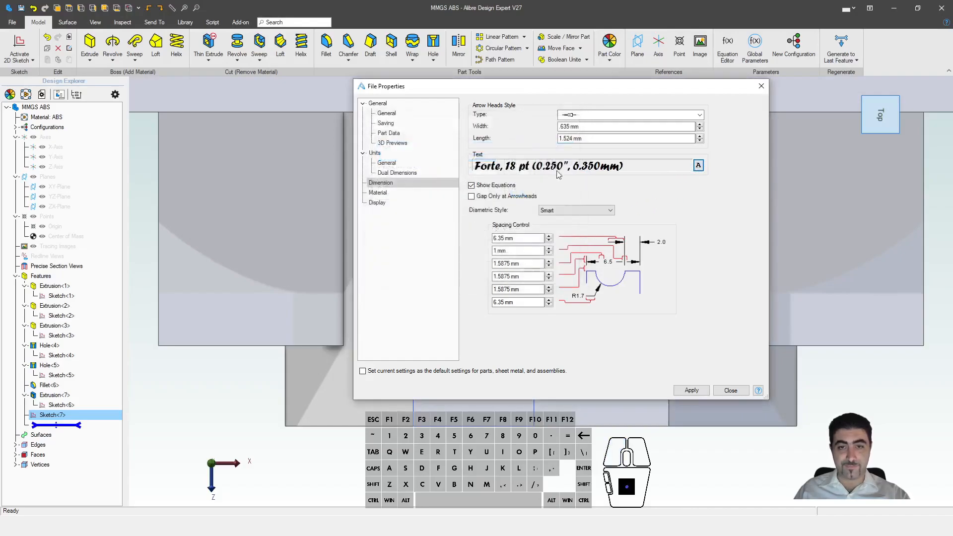
pyautogui.click(694, 392)
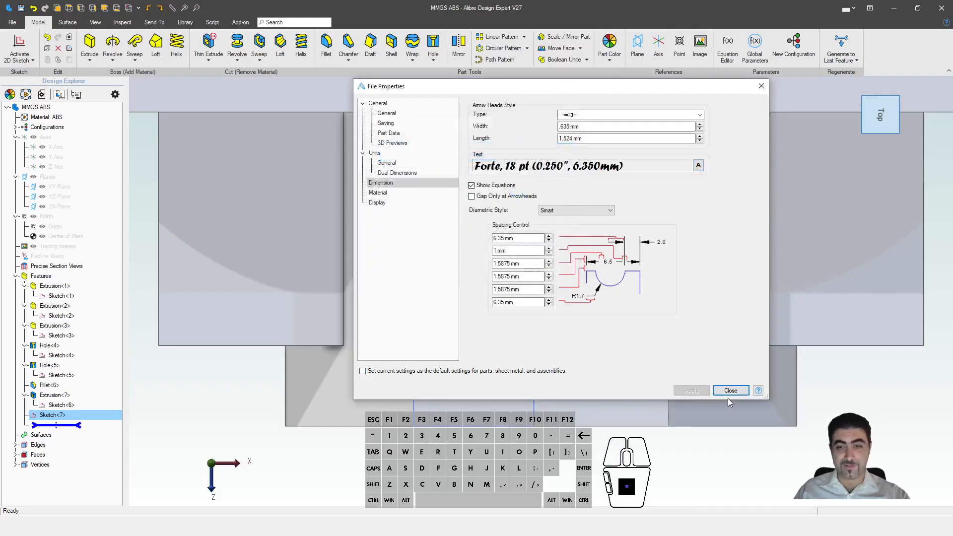
pyautogui.click(729, 391)
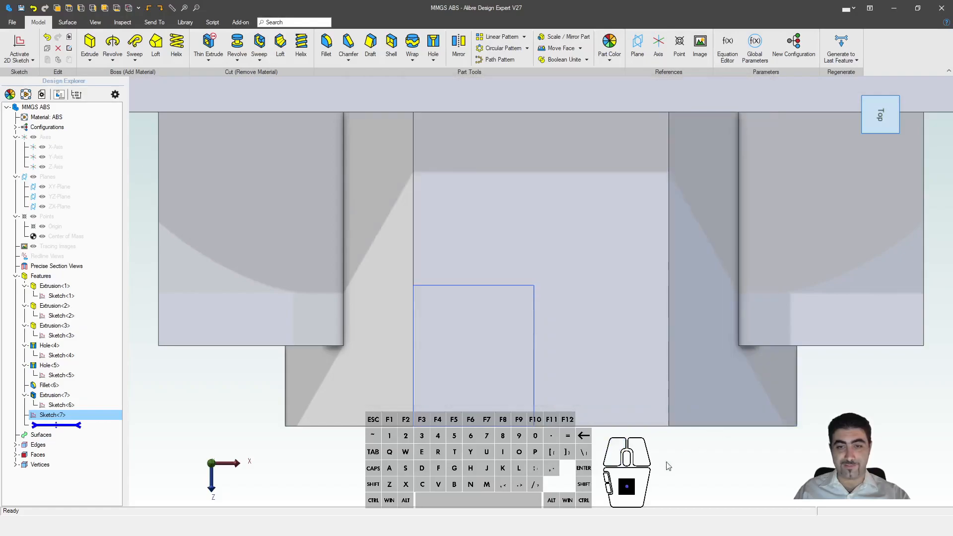
# Reopen the rectangle sketch on the hexagon's side face to examine the new dimension text.
pyautogui.rightClick(77, 421)
pyautogui.click(84, 425)
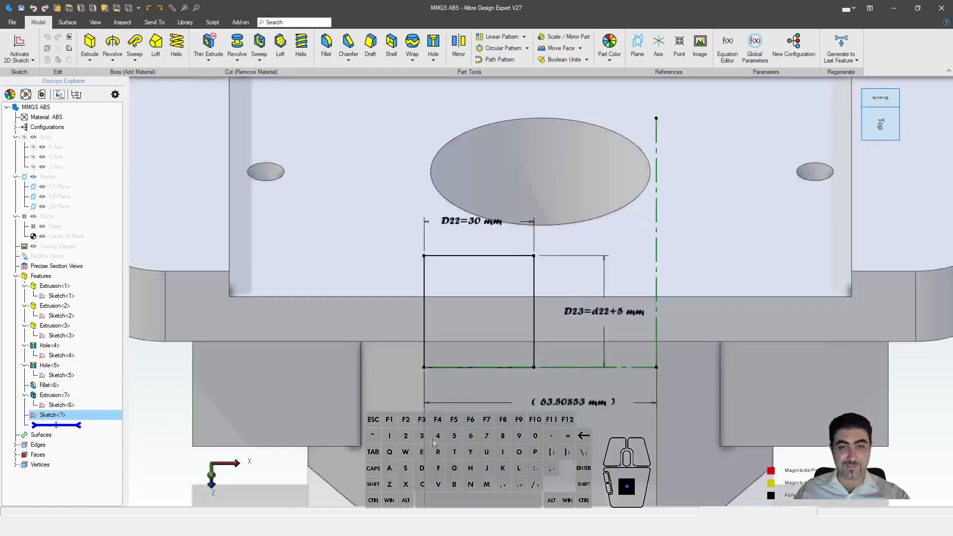
pyautogui.scroll(2, 547, 121)
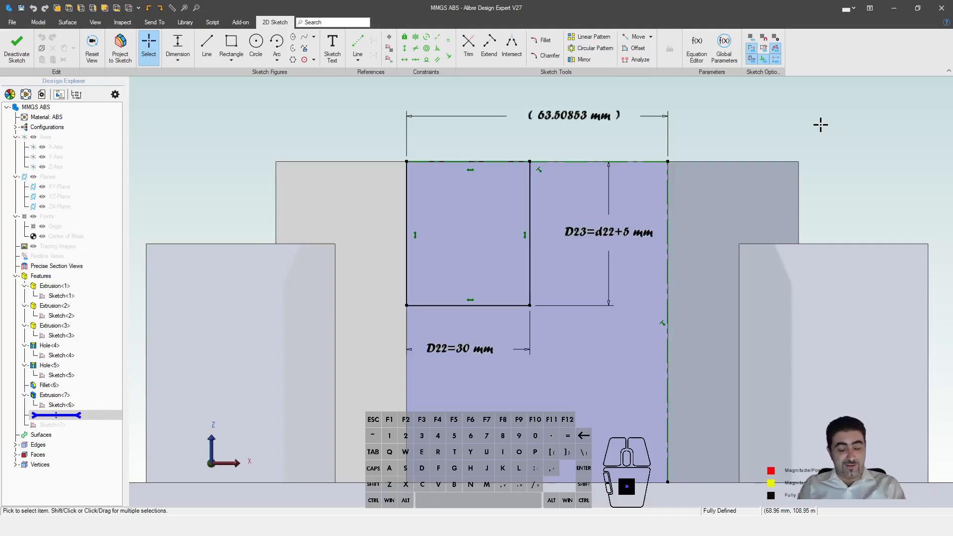
pyautogui.press('Escape')
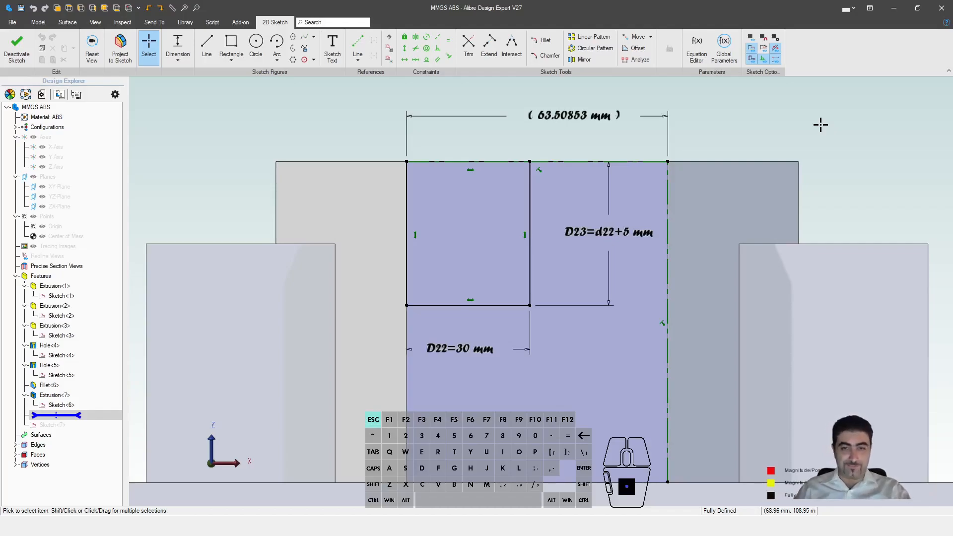
pyautogui.hotkey('ctrl', 'z')
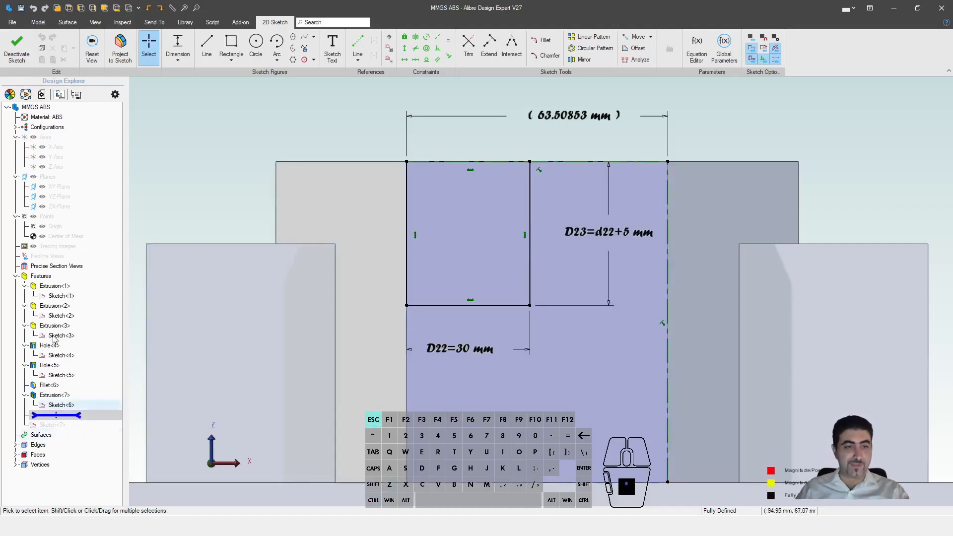
# Delete the rectangle sketch on the hexagon's side face and the base's slot cut Extrusion<7> together with its sketch.
pyautogui.click(77, 416)
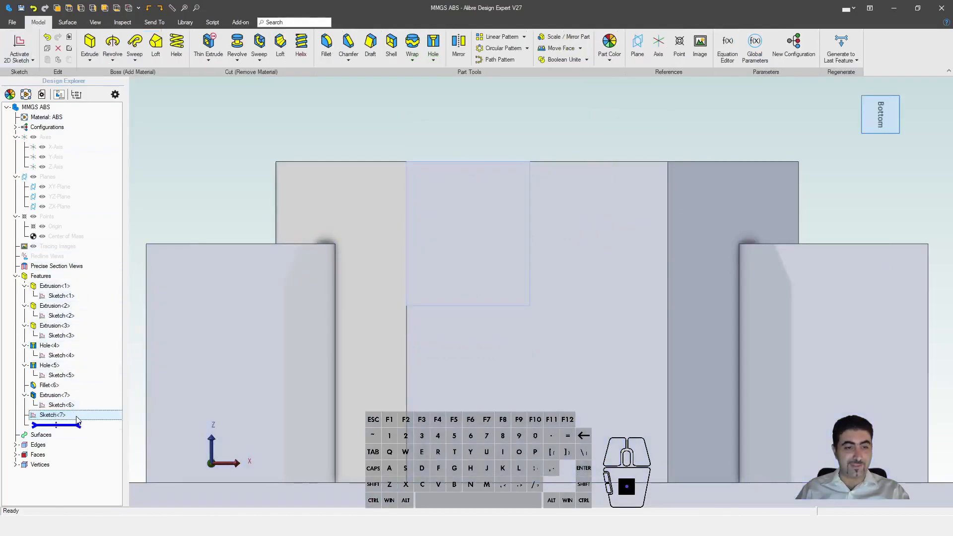
pyautogui.moveTo(77, 423); pyautogui.dragTo(77, 415)
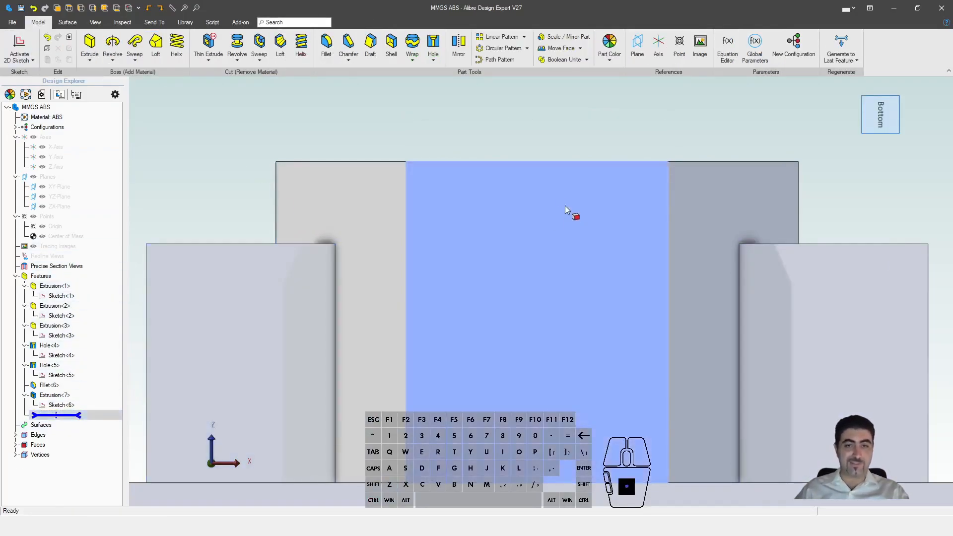
pyautogui.scroll(-3, 528, 192)
pyautogui.moveTo(527, 192); pyautogui.dragTo(591, 293, button='middle')
pyautogui.scroll(-3, 591, 293)
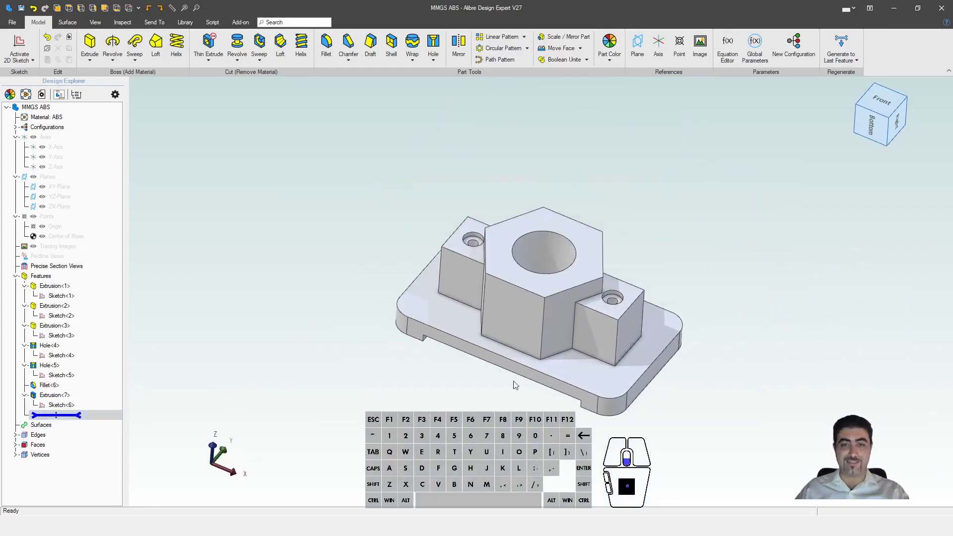
pyautogui.moveTo(56, 414); pyautogui.dragTo(48, 395)
# Sketch a horizontal 170 mm line just below the base plate's long front face.
pyautogui.moveTo(350, 409)
pyautogui.mouseDown(button='middle')
pyautogui.moveTo(470, 383)
pyautogui.moveTo(478, 392)
pyautogui.mouseUp(button='middle')
pyautogui.scroll(5, 531, 379)
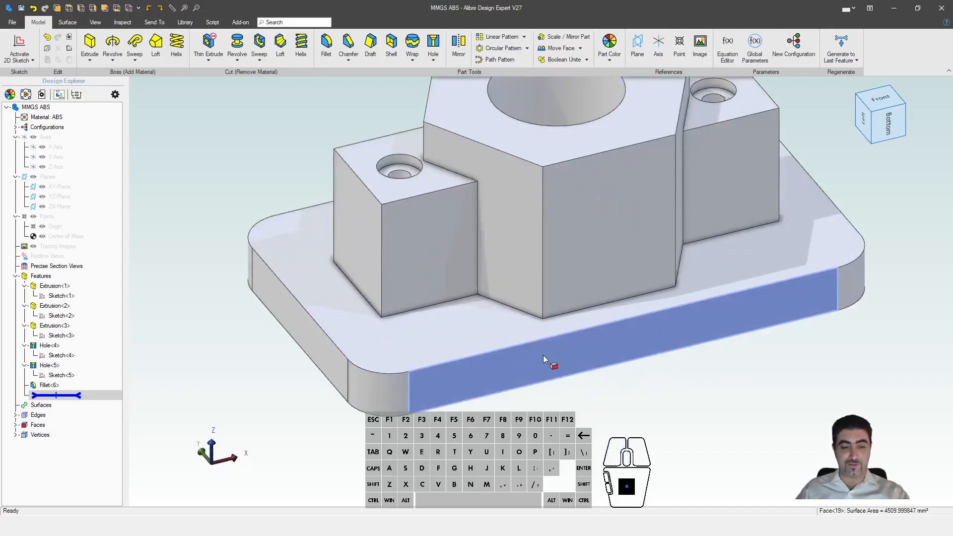
pyautogui.press('l')
pyautogui.click(411, 468)
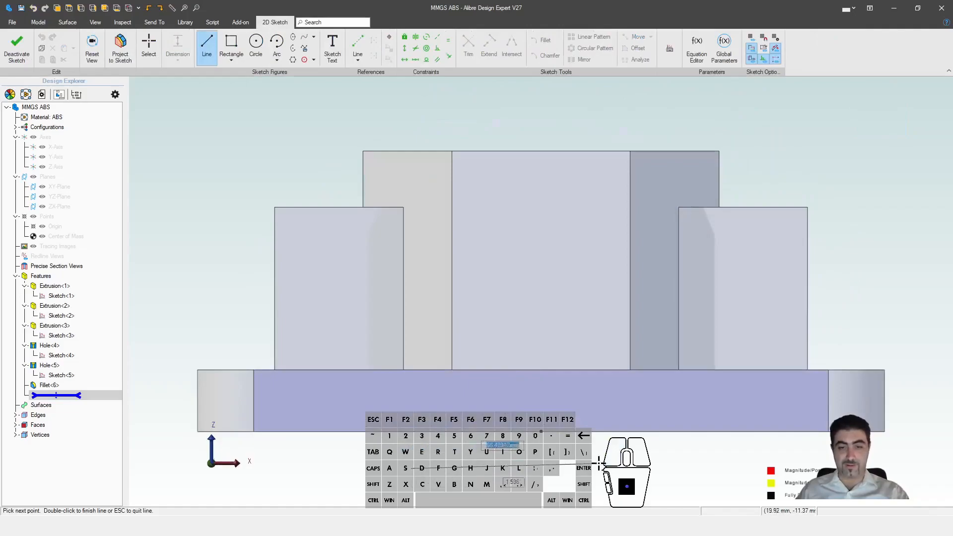
pyautogui.write('170')
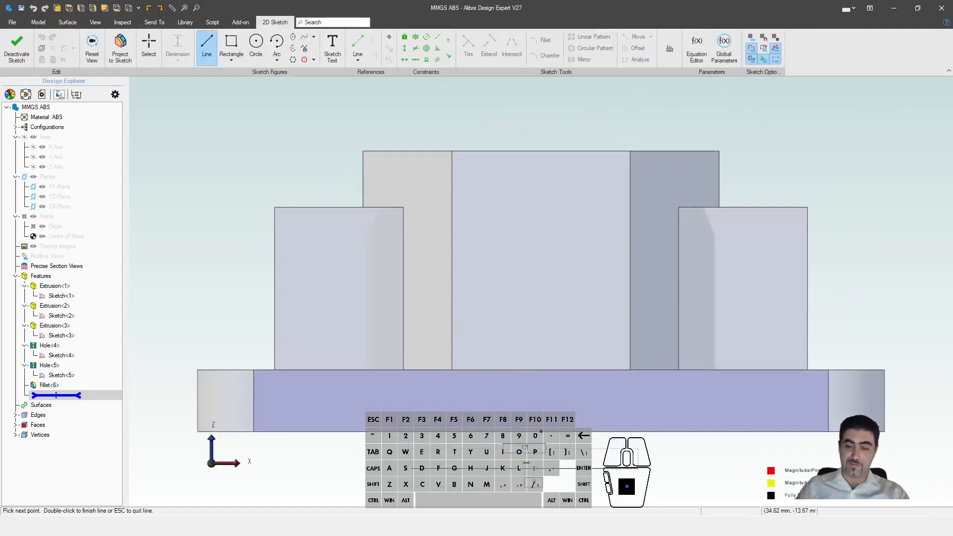
pyautogui.press('Return')
pyautogui.press('Escape')
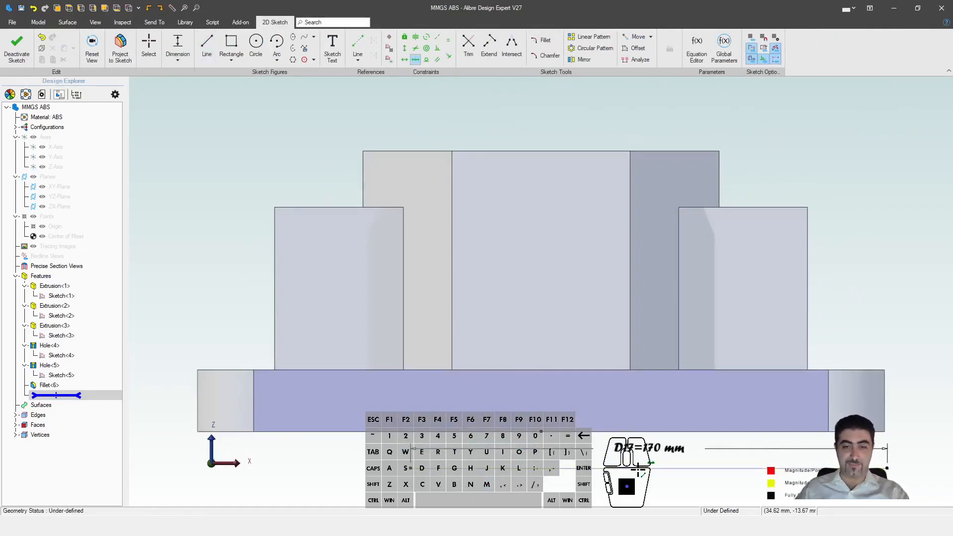
# Constrain the line's midpoint to the middle of the base's lower edge and finish the sketch with its profile left open.
pyautogui.click(552, 468)
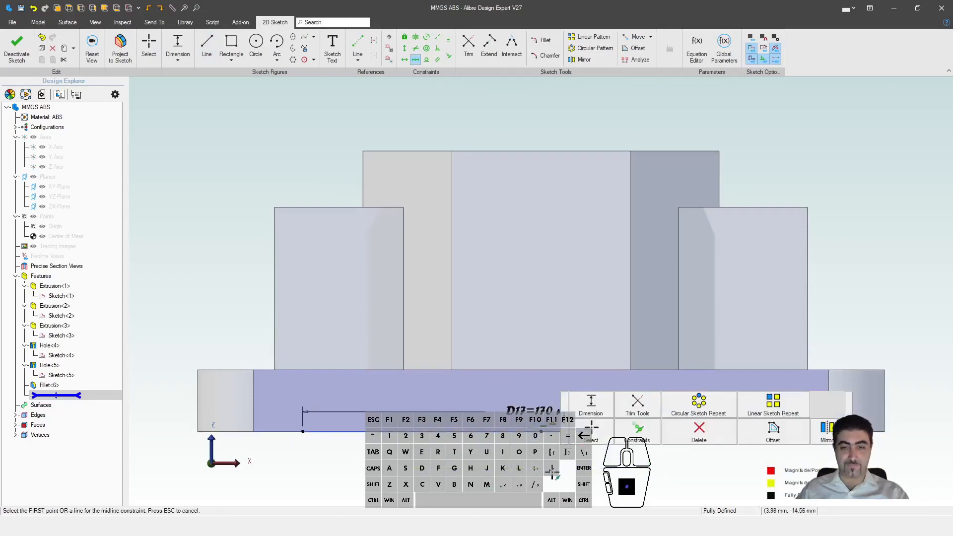
pyautogui.hotkey('ctrl', 'k')
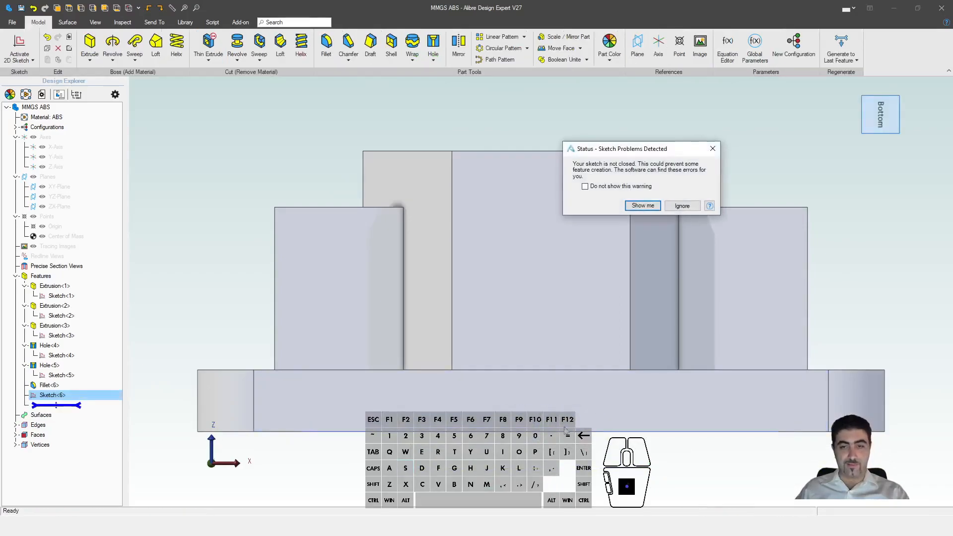
pyautogui.click(683, 206)
# Cut the base with a thin extrude of the line sketch, type Through ALL, with an 8 mm wall thickness on side 2.
pyautogui.click(208, 48)
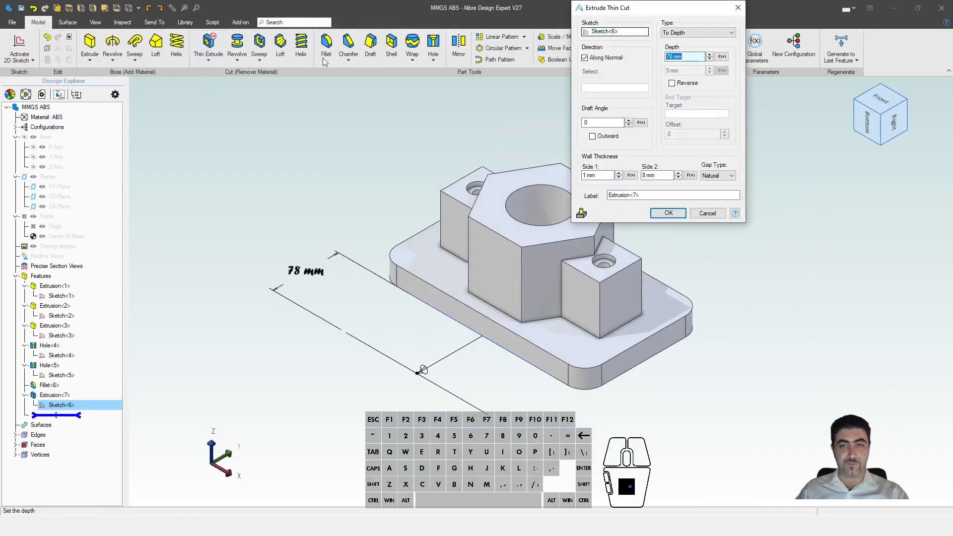
pyautogui.click(684, 32)
pyautogui.click(683, 48)
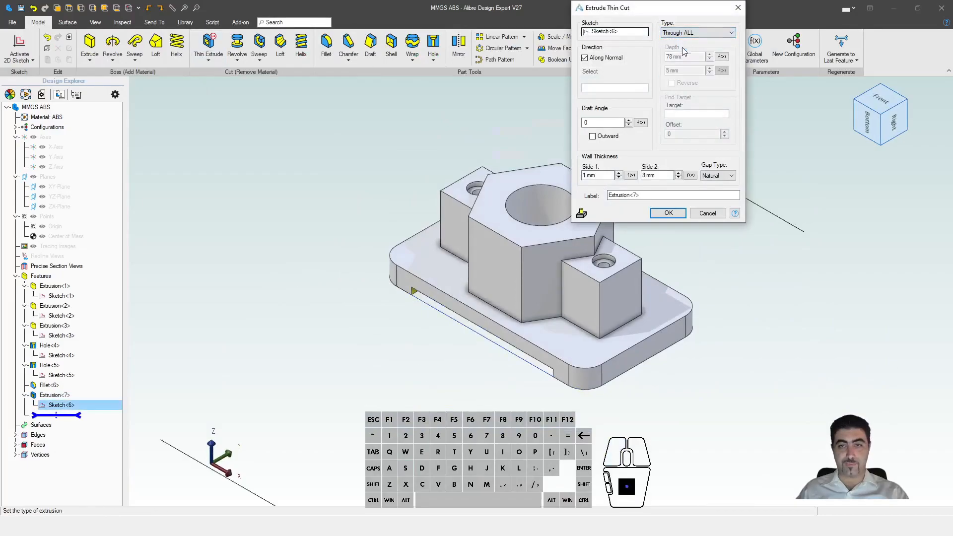
pyautogui.doubleClick(638, 175)
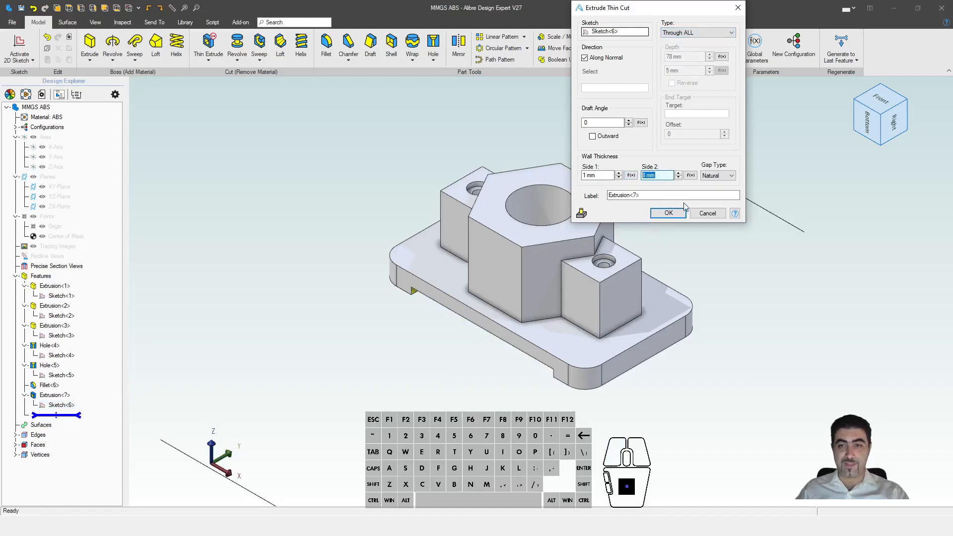
pyautogui.moveTo(602, 262); pyautogui.dragTo(402, 322, button='middle')
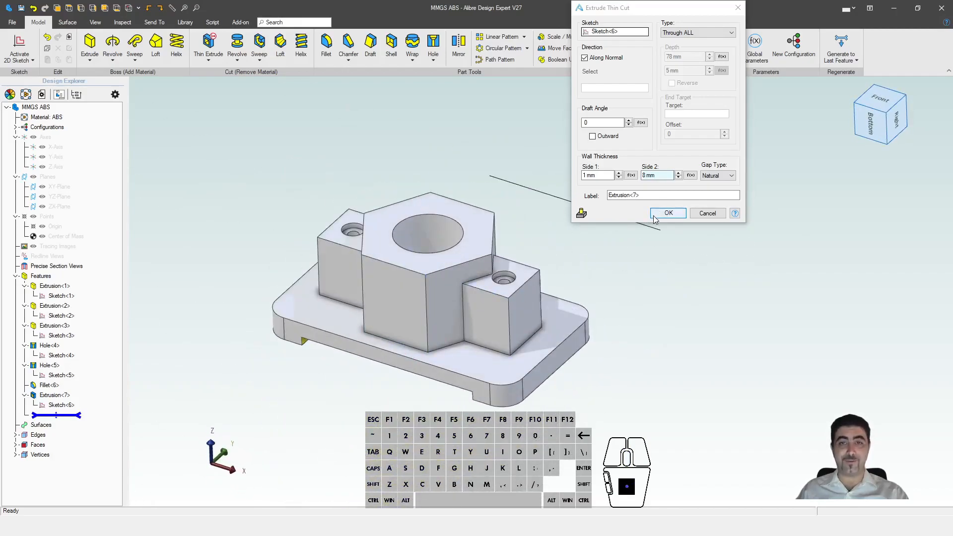
# Calculate the part's physical properties and examine its mass.
pyautogui.hotkey('ctrl', 'i')
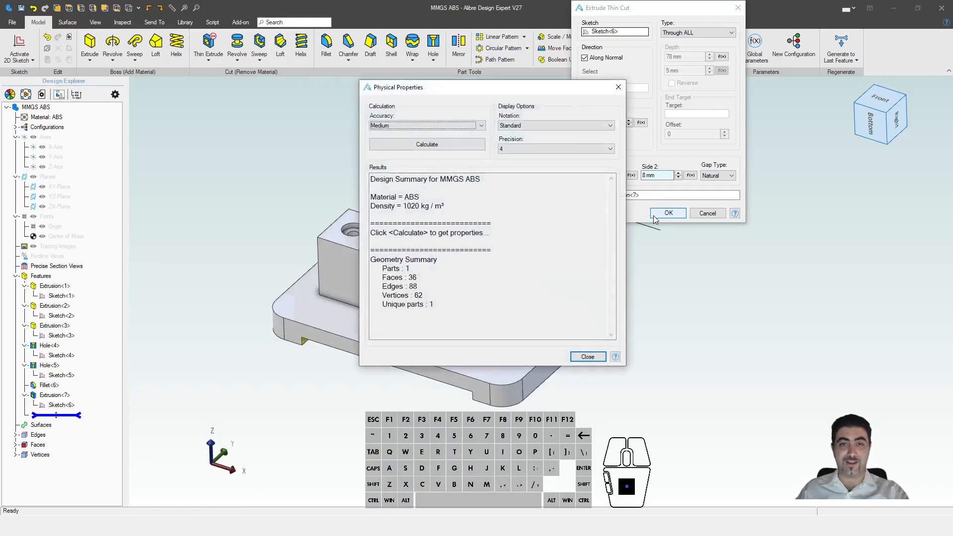
pyautogui.click(429, 145)
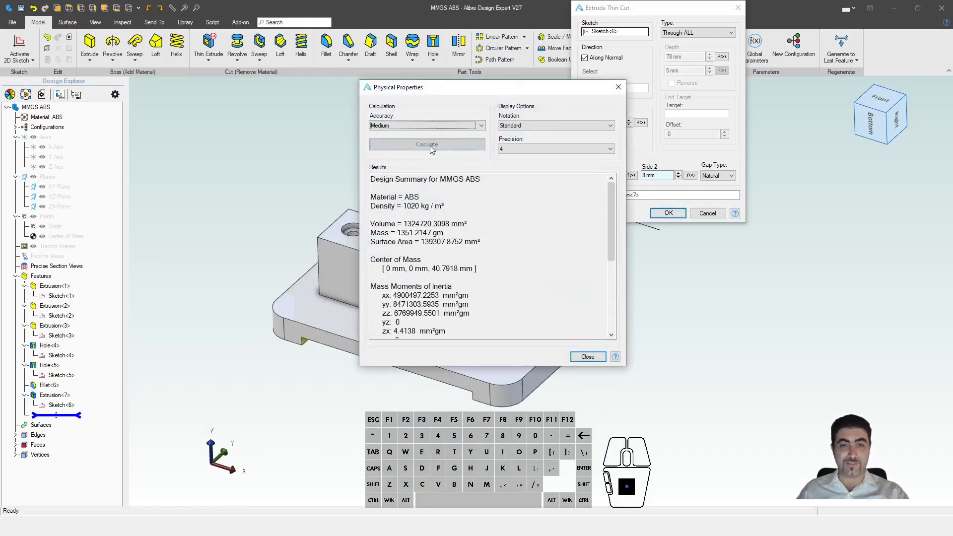
pyautogui.moveTo(397, 233); pyautogui.dragTo(413, 234)
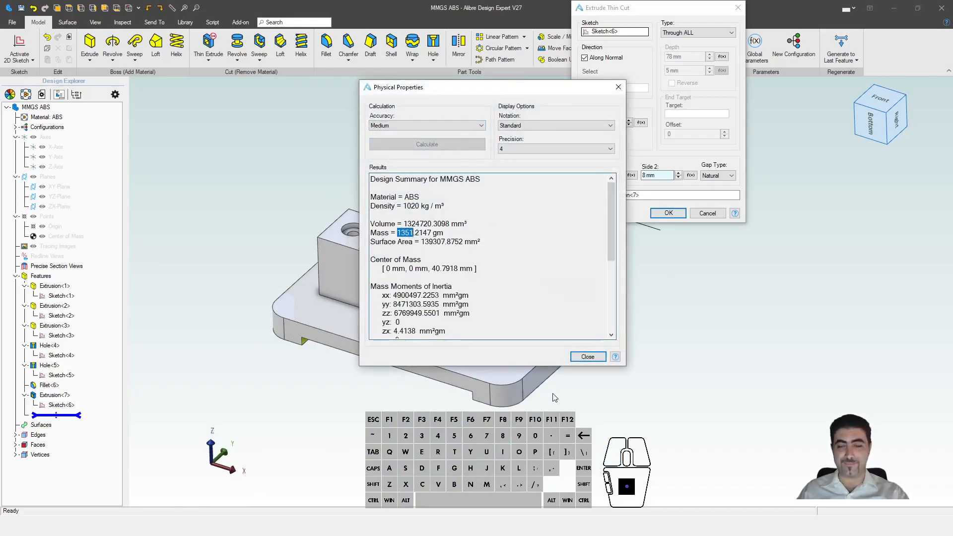
# Close the physical properties and cancel the thin extrude cut on the base, leaving its line sketch unused.
pyautogui.moveTo(510, 90); pyautogui.dragTo(431, 84)
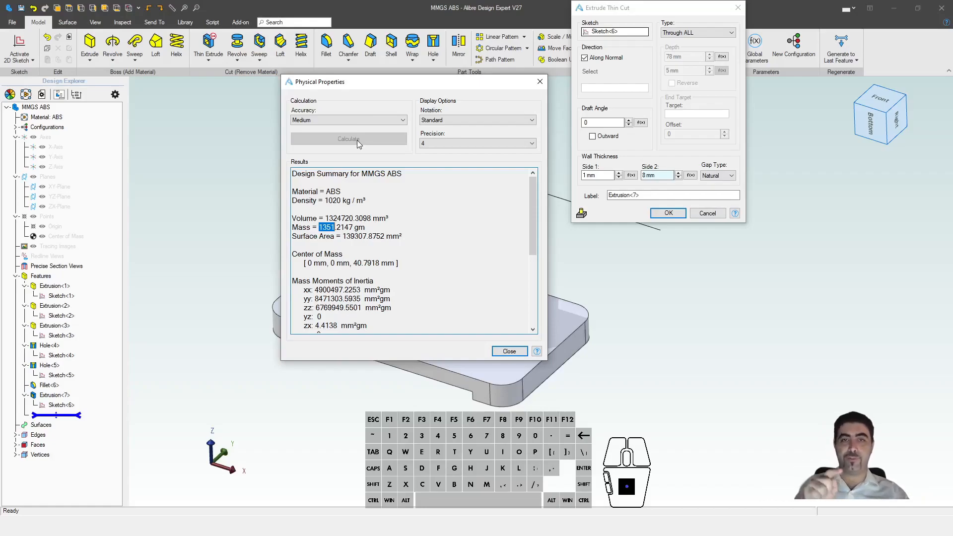
pyautogui.press('Escape')
pyautogui.press('Escape')
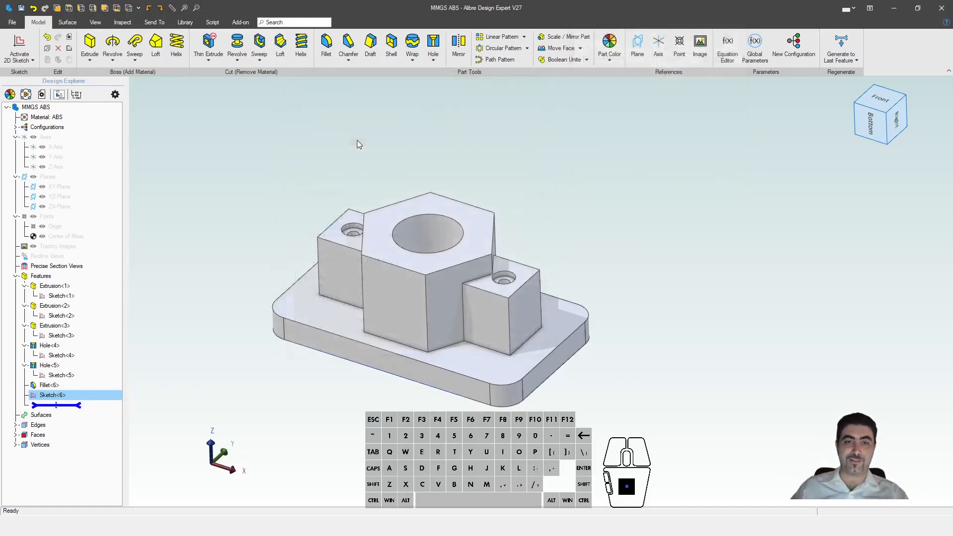
pyautogui.click(526, 153)
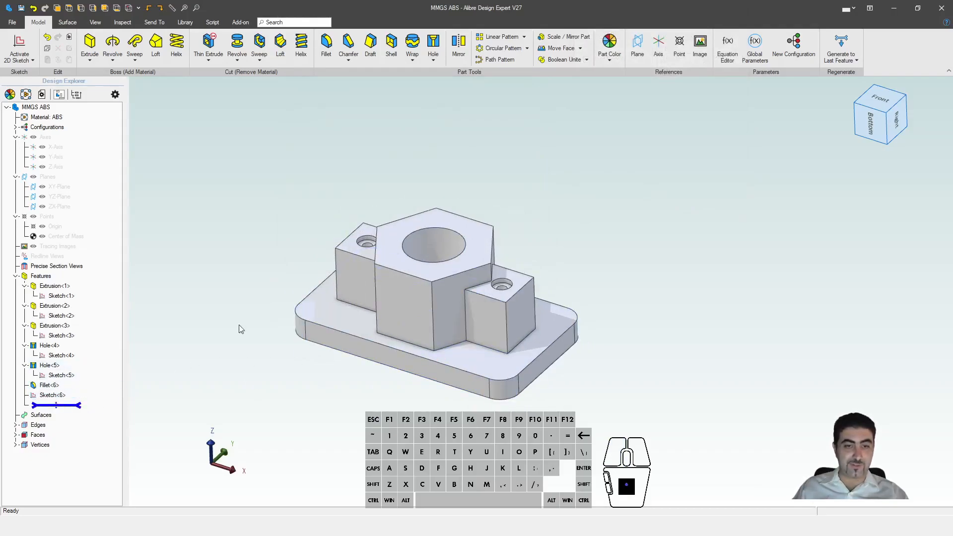
# Calculate the physical properties of the part without the thin cut at medium accuracy and examine its mass.
pyautogui.scroll(2, 219, 221)
pyautogui.scroll(2, 383, 478)
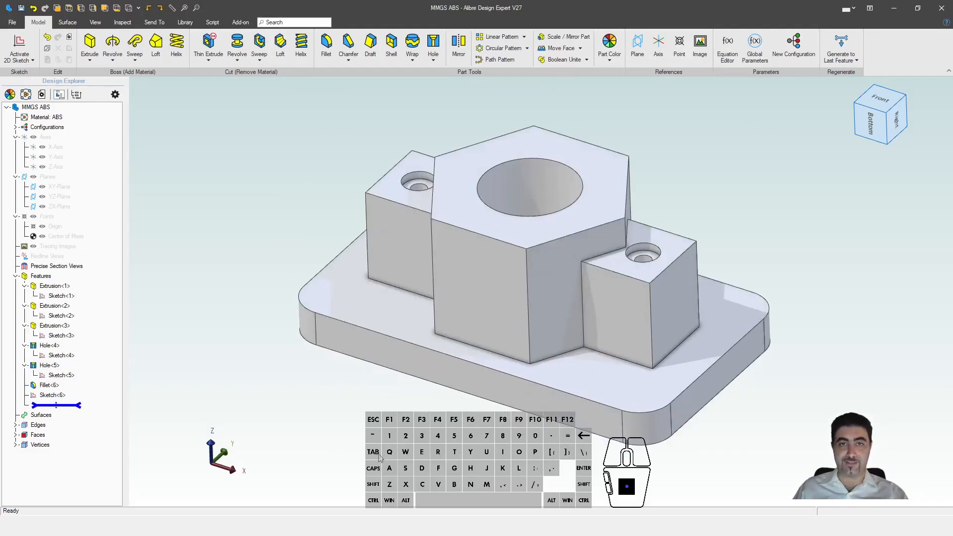
pyautogui.press('i')
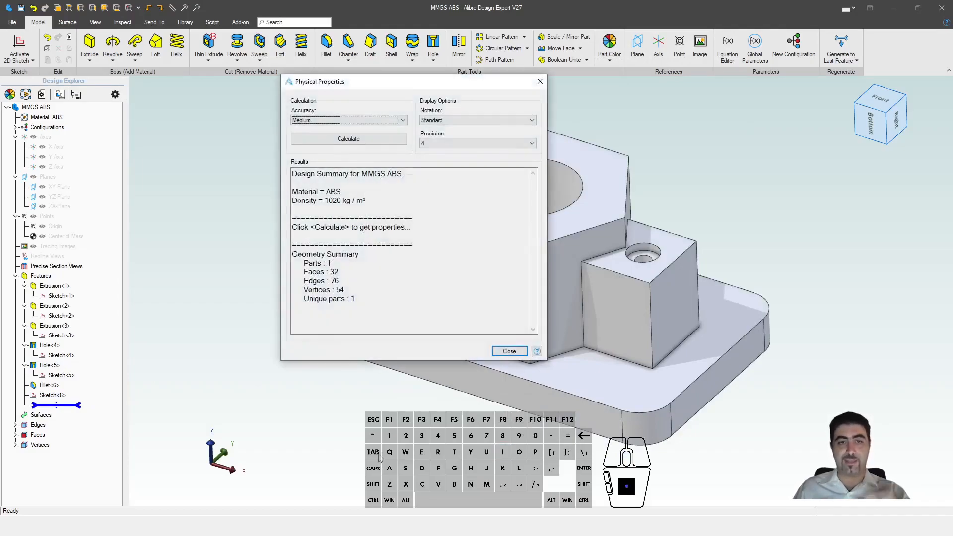
pyautogui.click(376, 138)
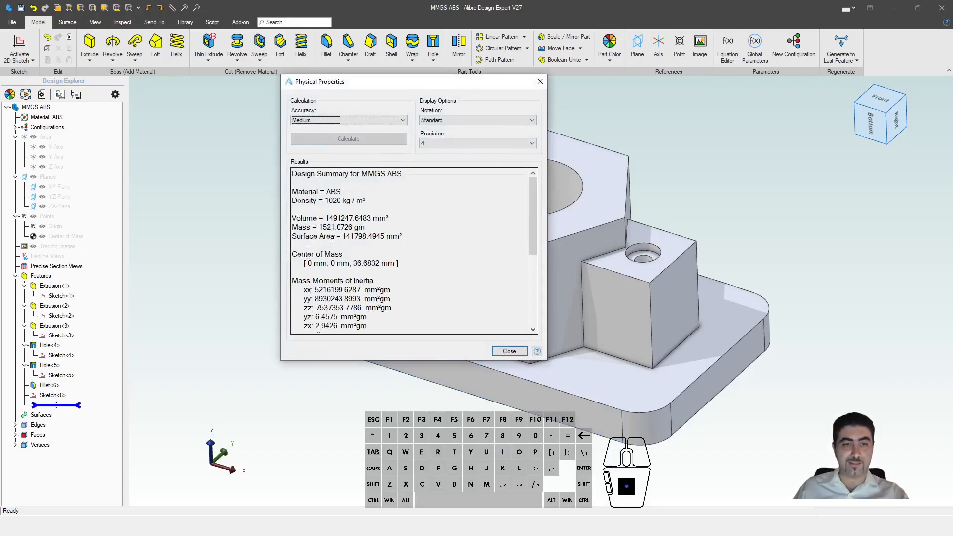
pyautogui.moveTo(319, 228); pyautogui.dragTo(335, 229)
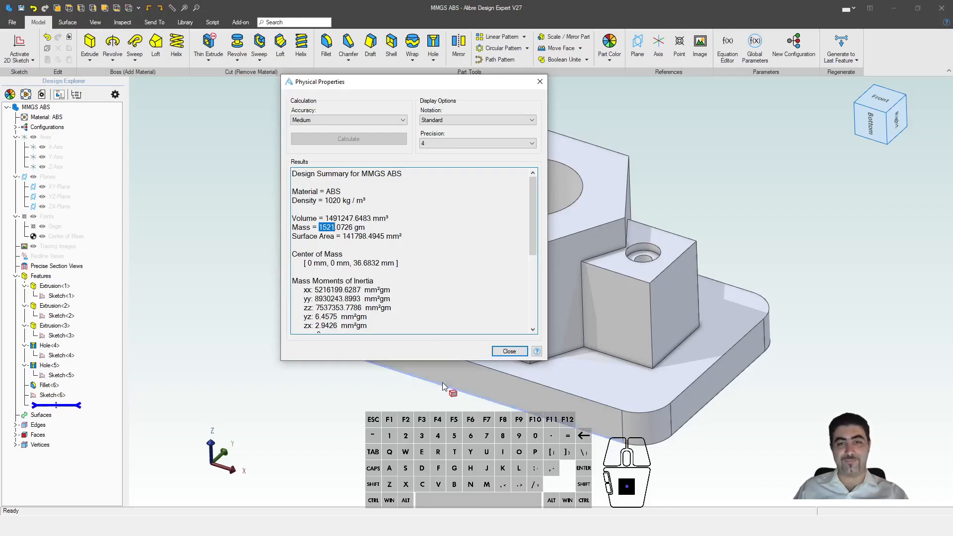
pyautogui.press('Escape')
pyautogui.scroll(-3, 466, 356)
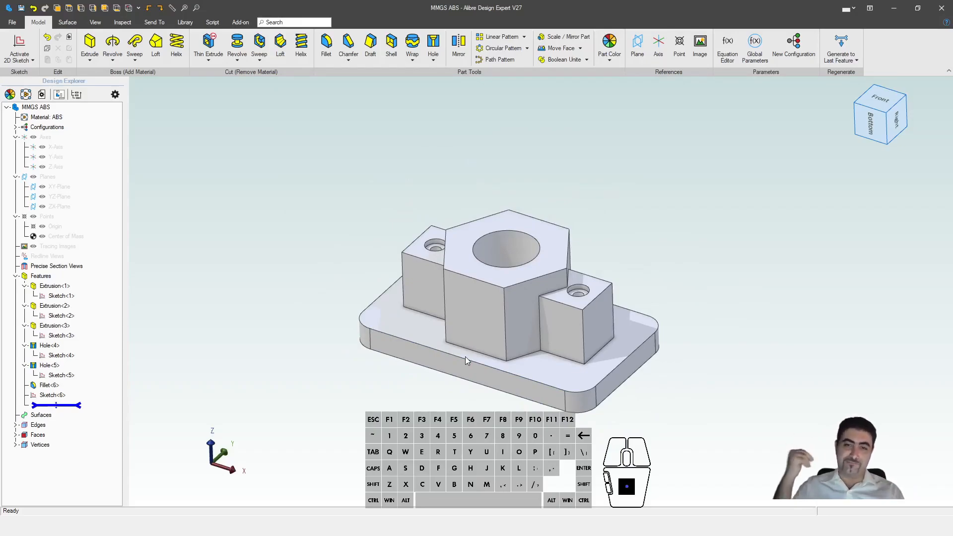
pyautogui.click(460, 403)
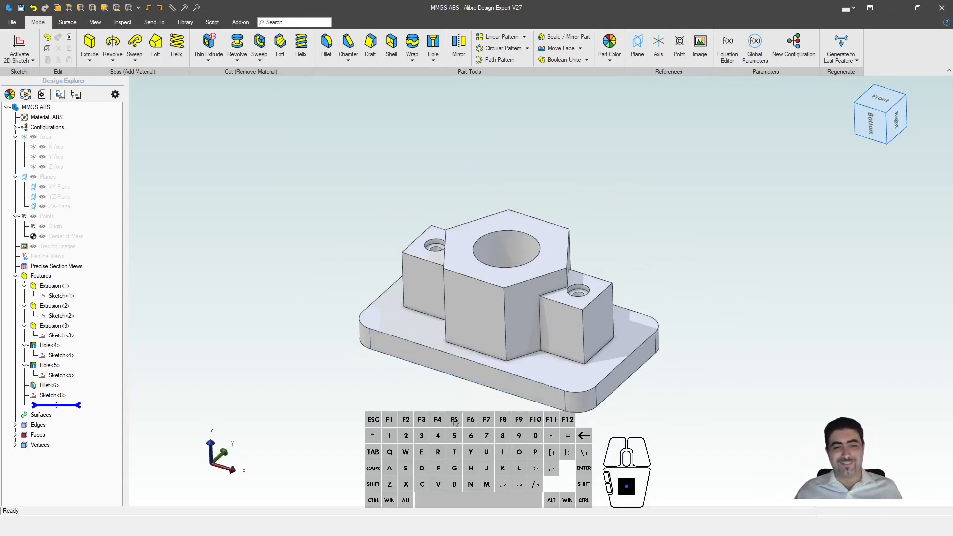